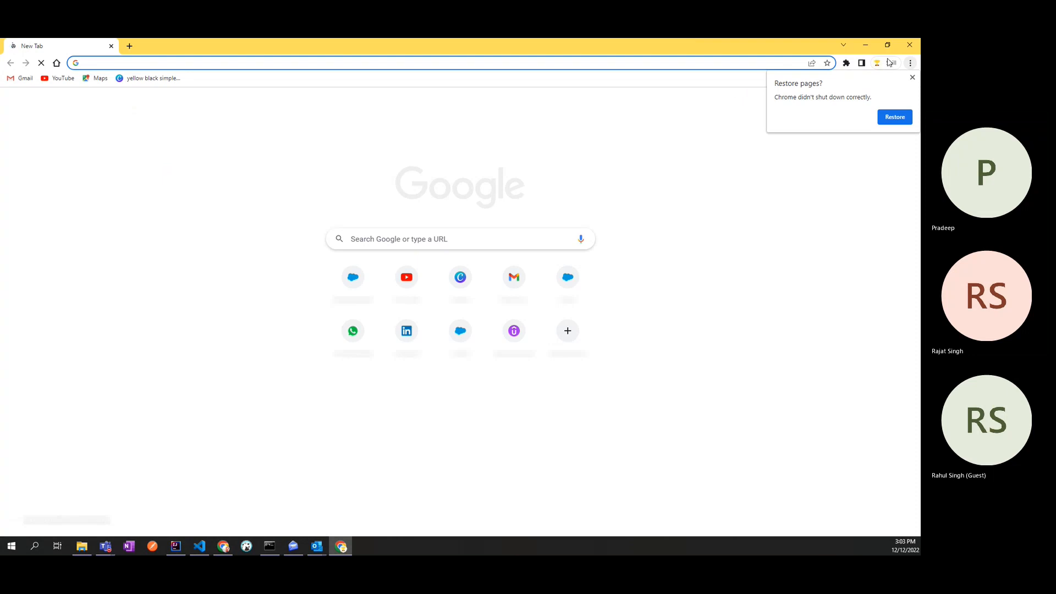
Open the salesforce.com website in the browser
click(790, 64)
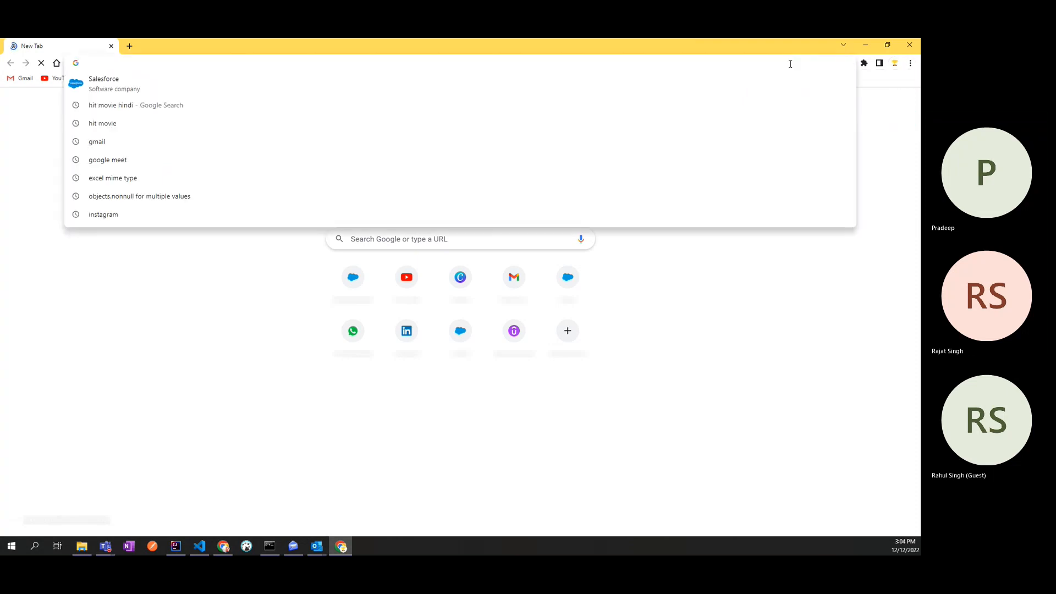
click(106, 546)
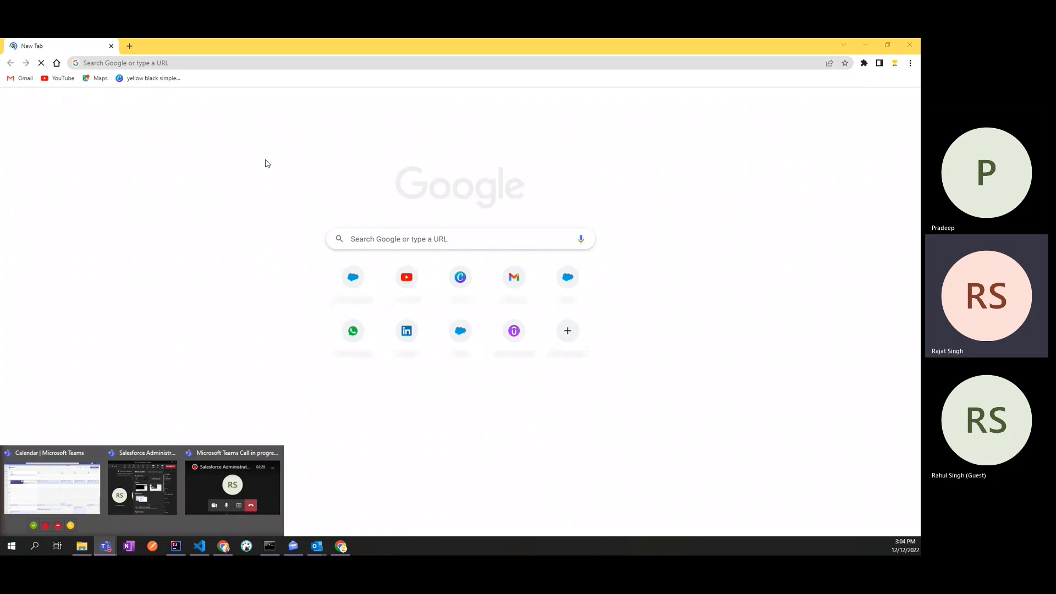
click(179, 60)
click(190, 393)
click(160, 61)
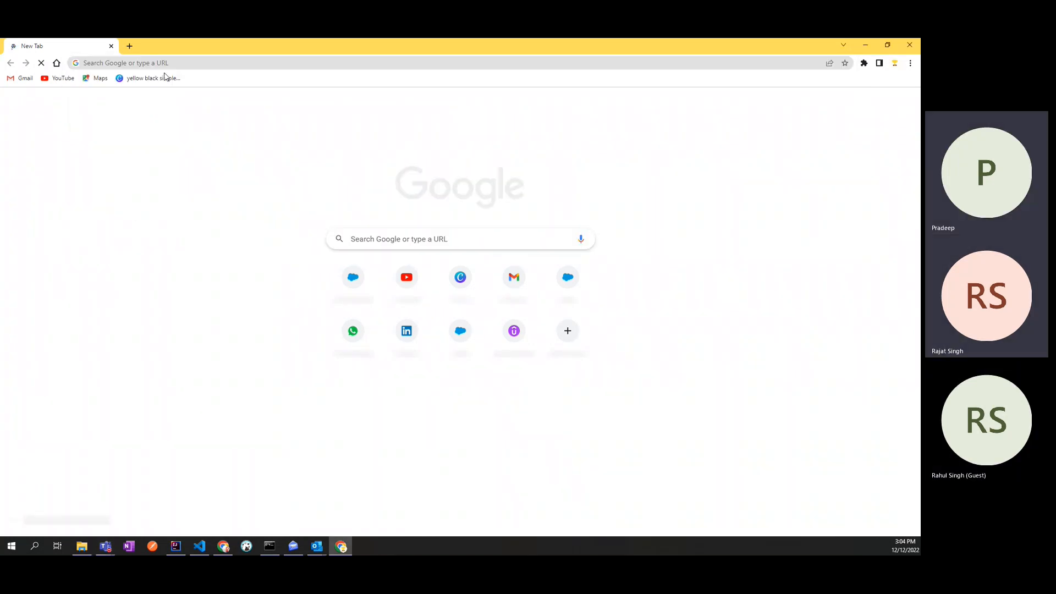
text(salesforce.com)
key(Return)
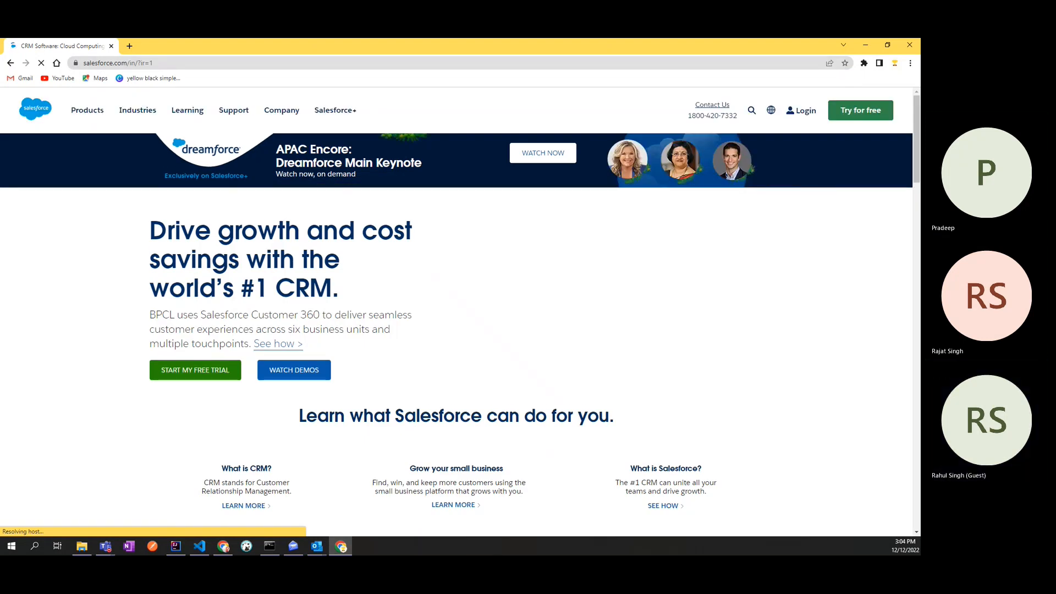
Go to the Salesforce product login page, reload it, and log in with the account password for the saved username
click(801, 111)
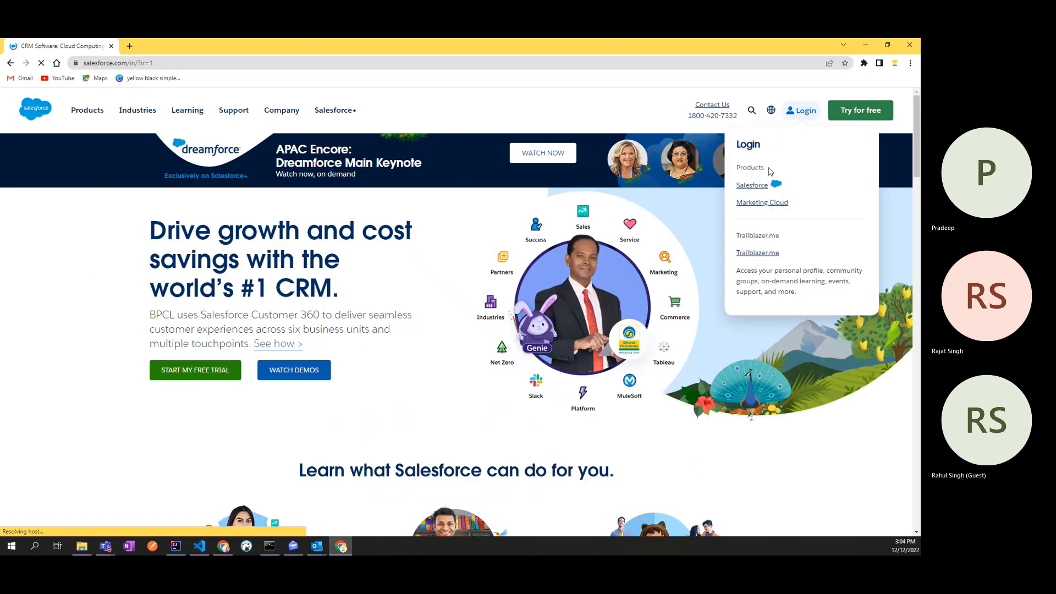
click(747, 187)
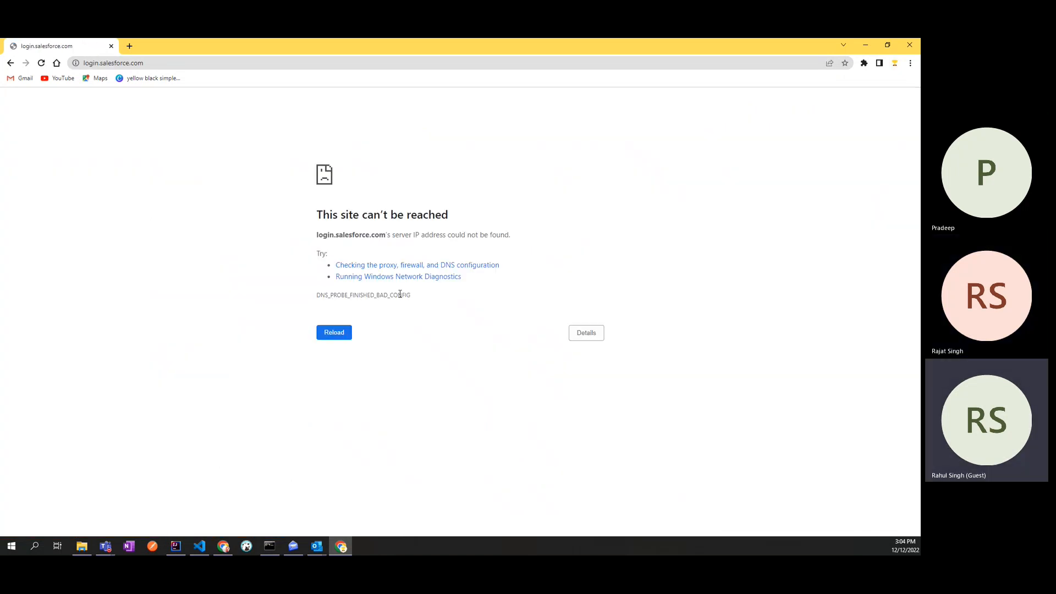
click(342, 337)
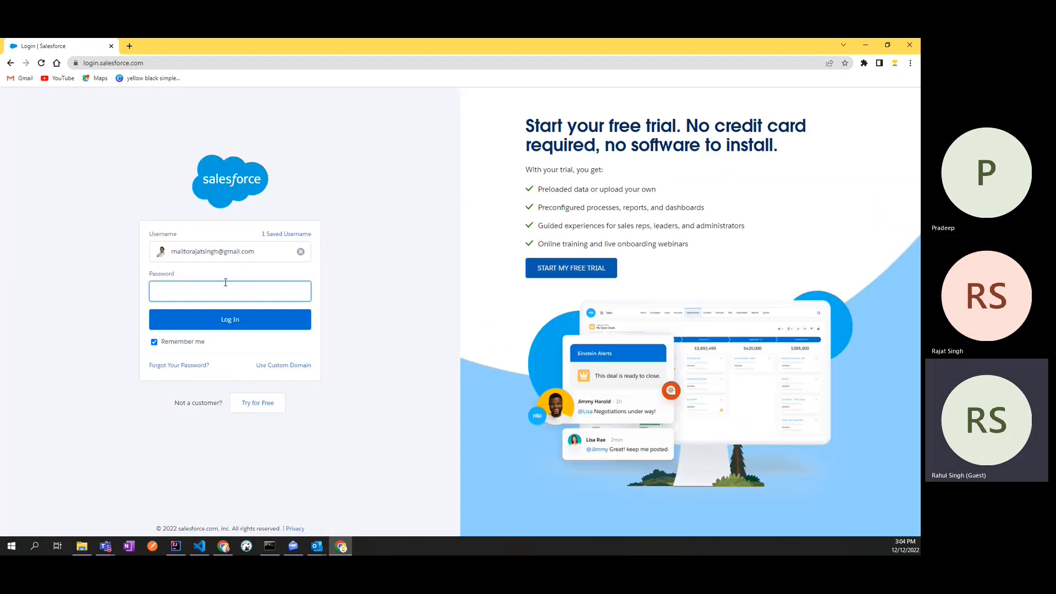
text(•••••••••••••)
key(Return)
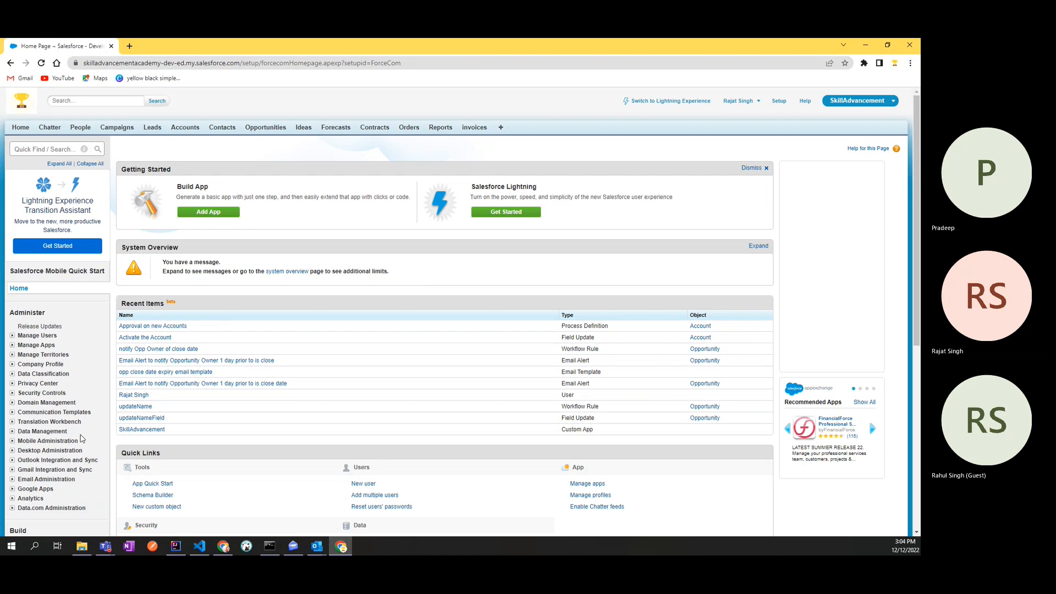
Find Process Builder in the classic Setup by searching for "process bui" and open it
scroll(80, 437, down, 6)
scroll(80, 437, up, 6)
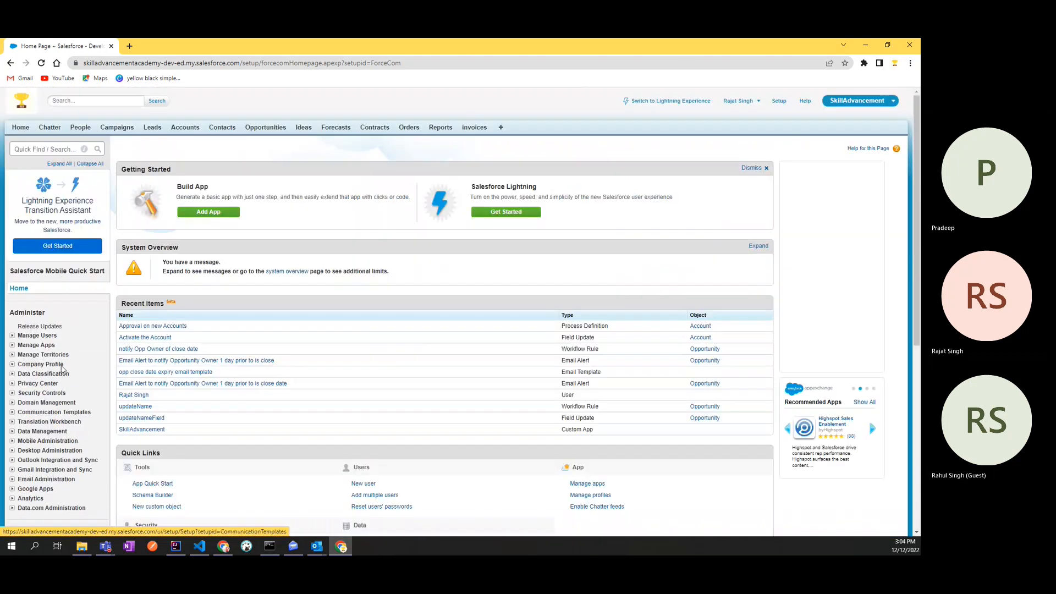
text(p)
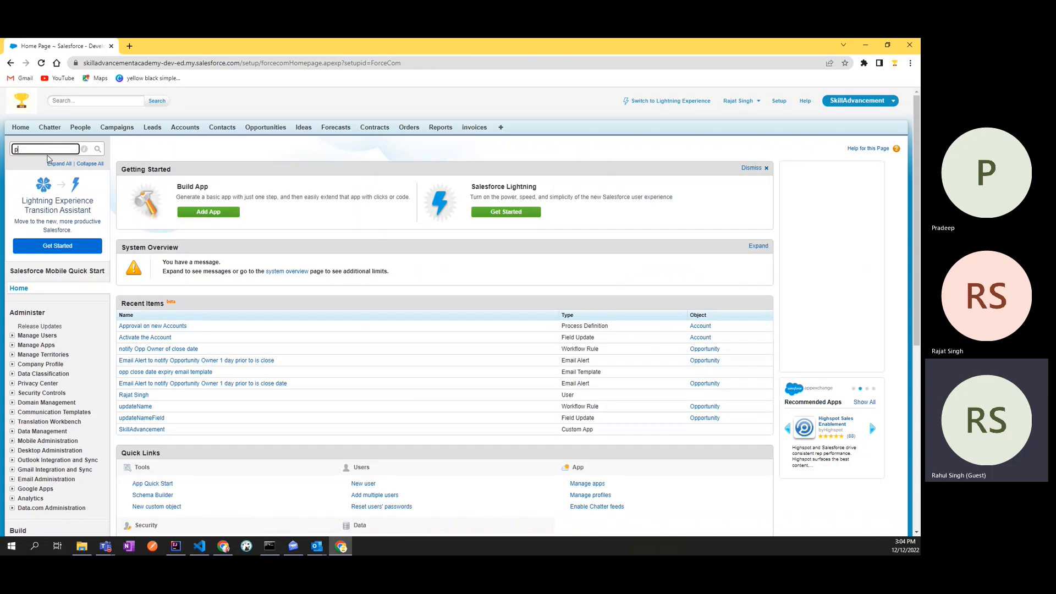
text(rocess bui)
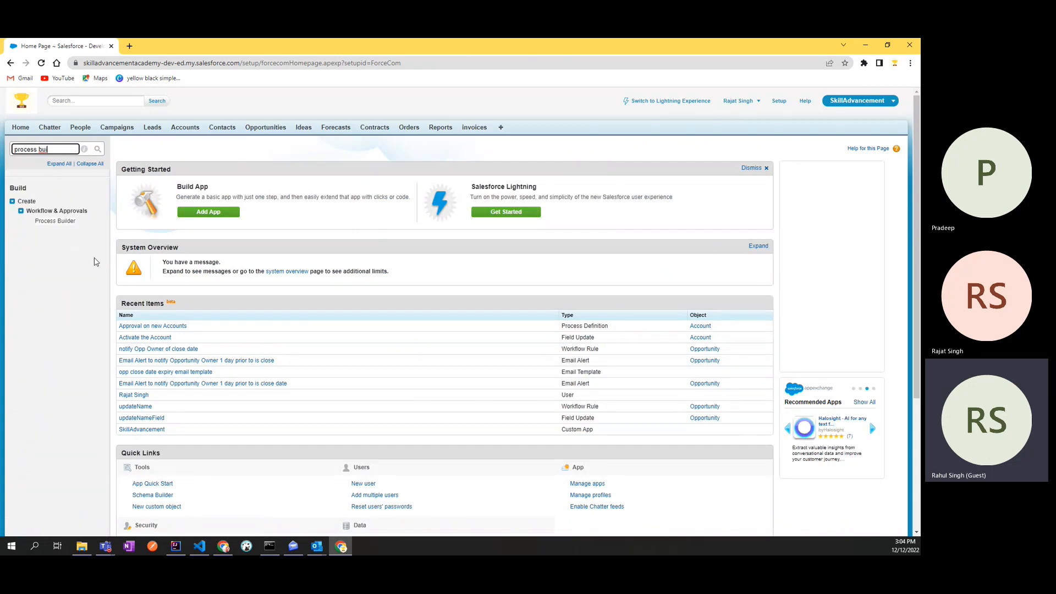
click(57, 221)
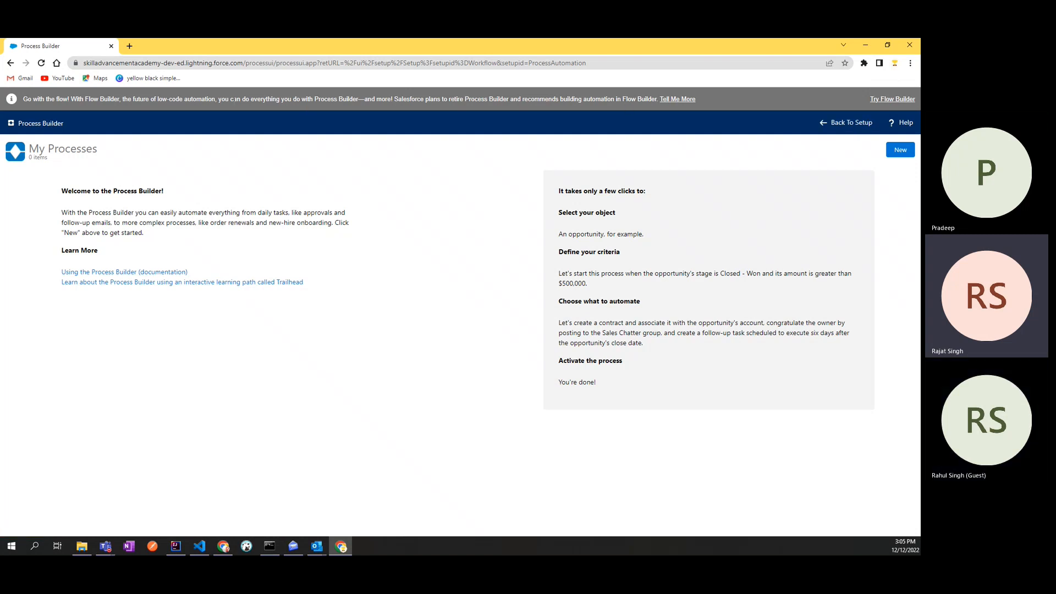
Read the notice recommending Flow Builder on the Process Builder page, and return to Setup
drag(57, 99, 451, 100)
click(639, 114)
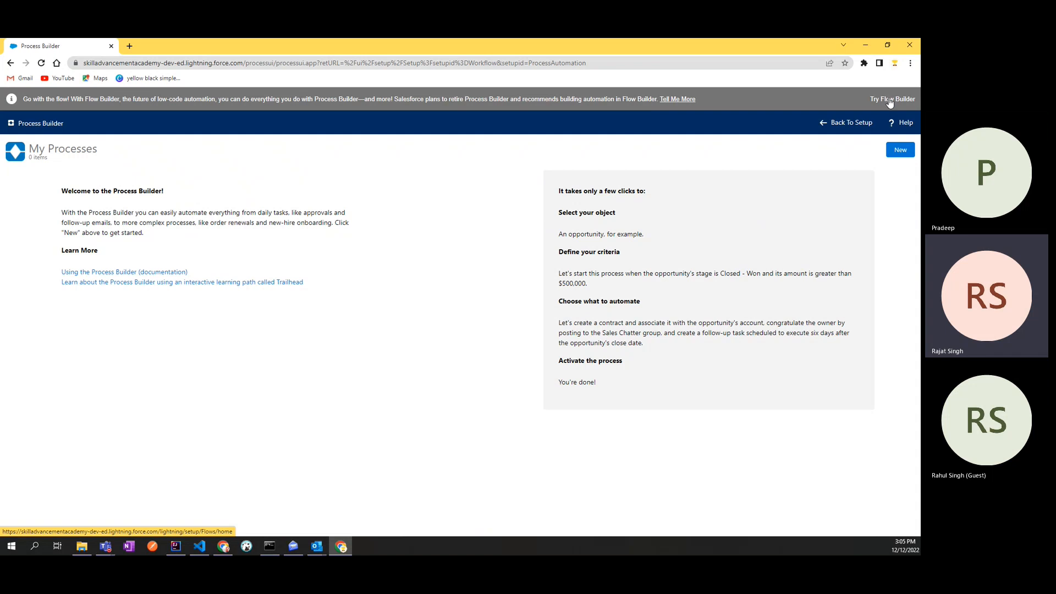
click(842, 124)
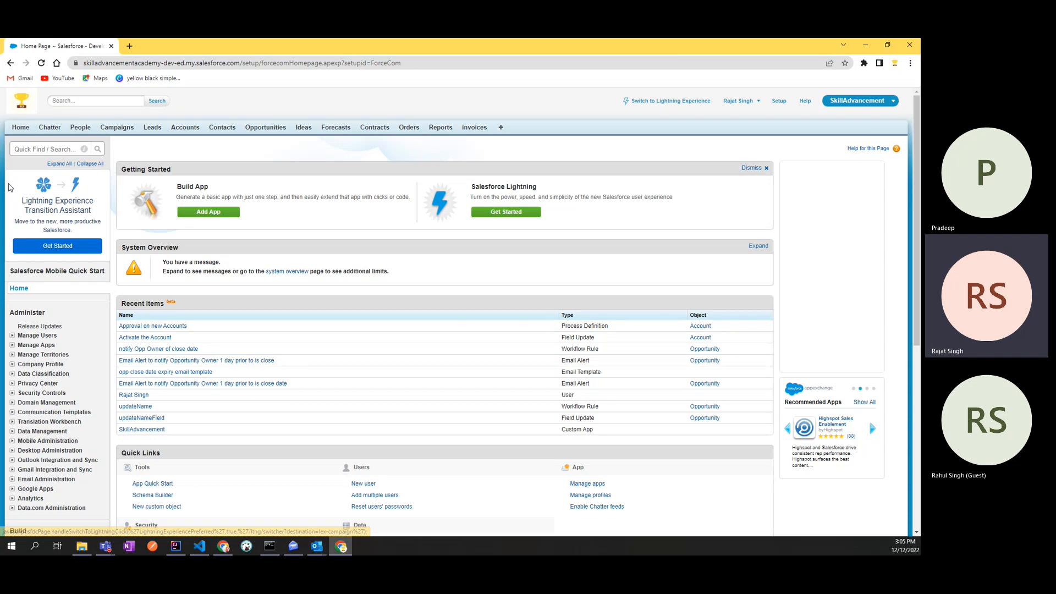
Search the classic Setup for "process bui" again, and switch the org to Lightning Experience
click(32, 149)
text(proce)
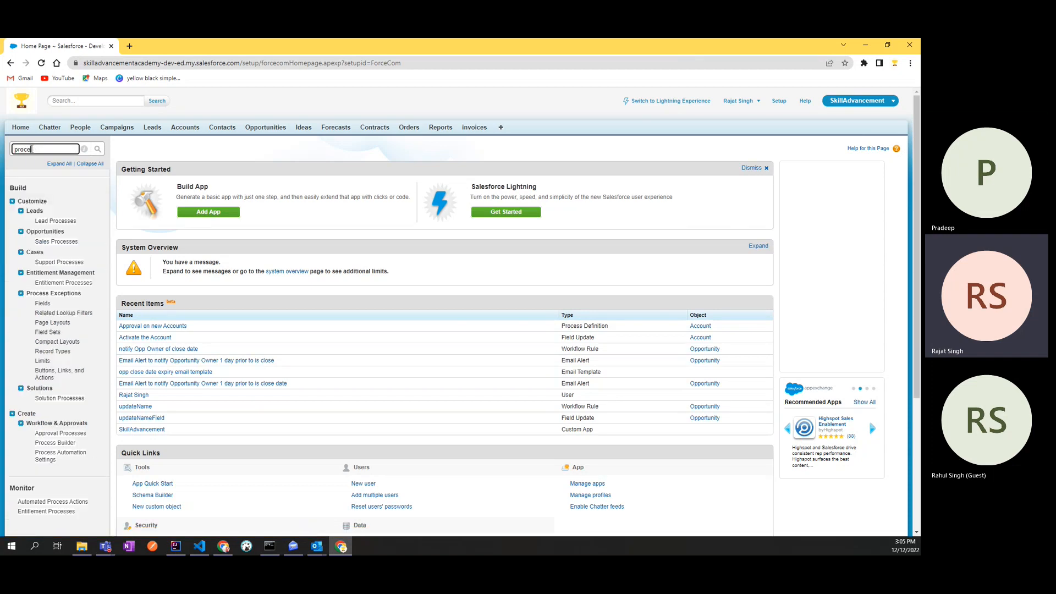
text(ss build)
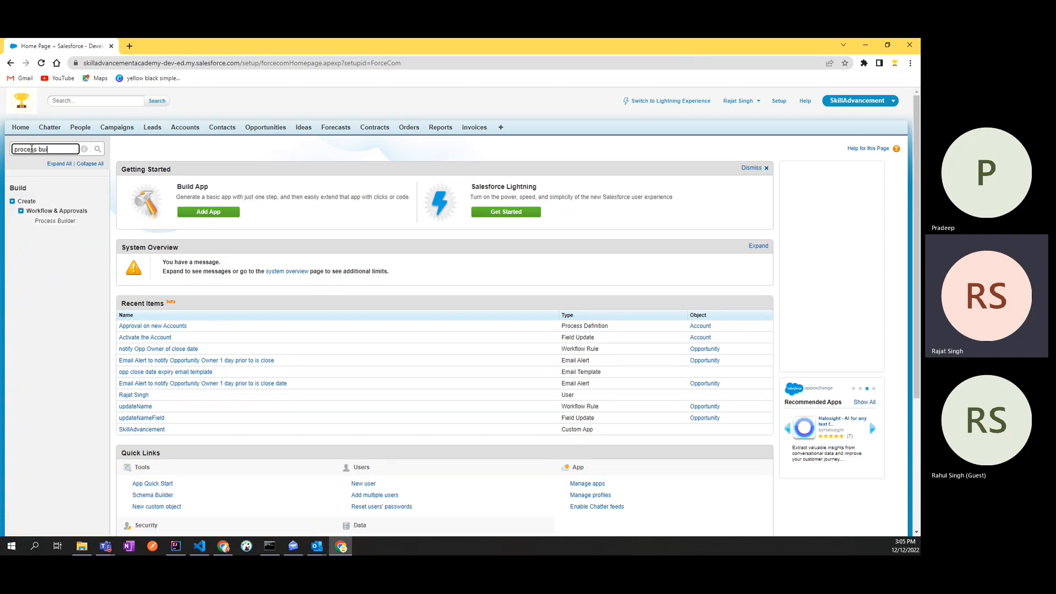
key(BackSpace)
key(BackSpace)
click(72, 331)
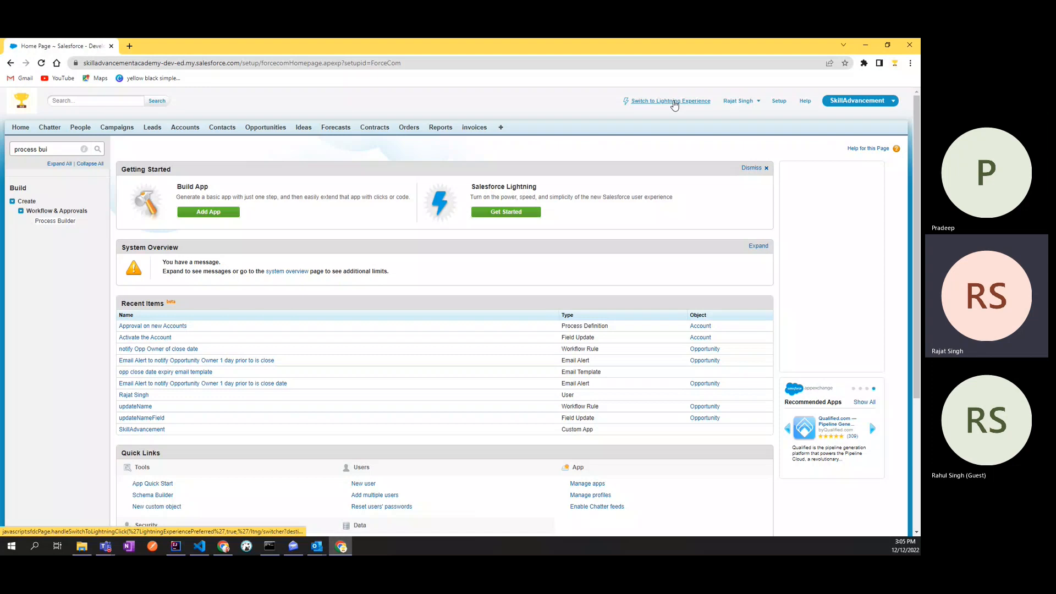
click(674, 102)
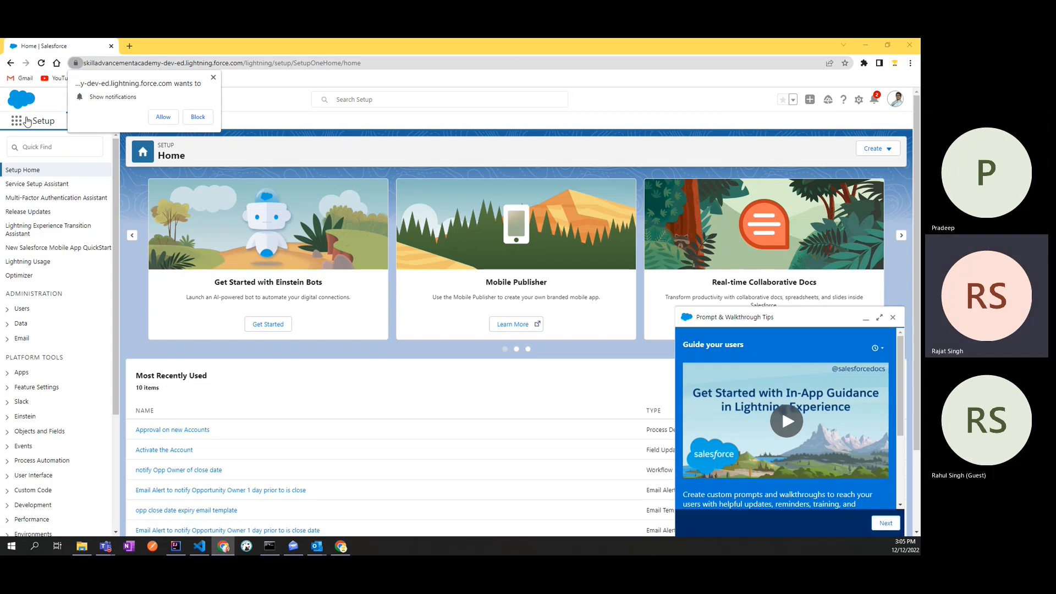
Search Lightning Setup for "process bui", block the site's notification request, and open Process Builder
click(49, 148)
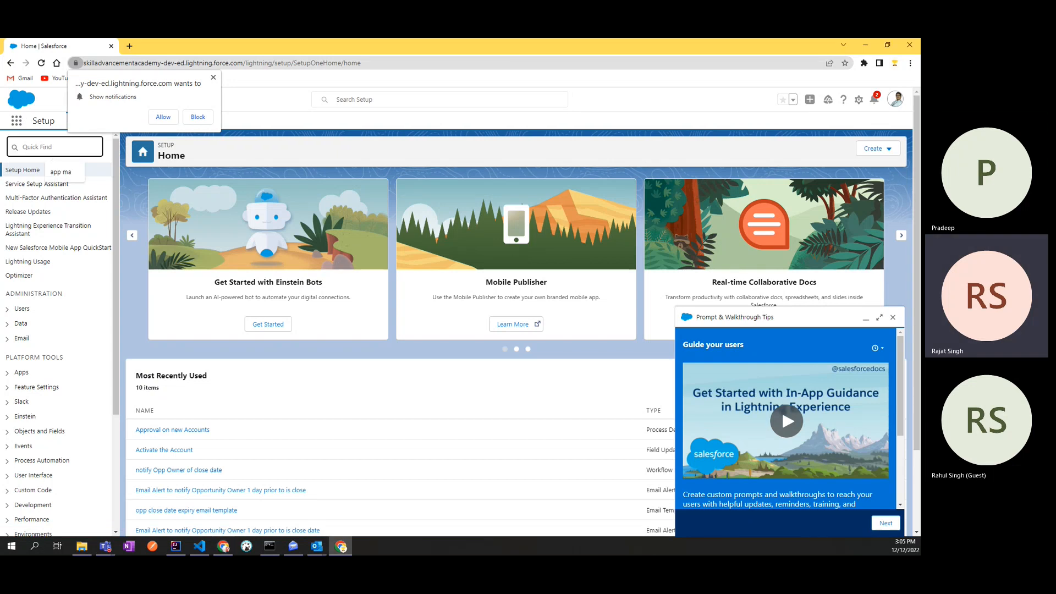
click(41, 142)
text(process)
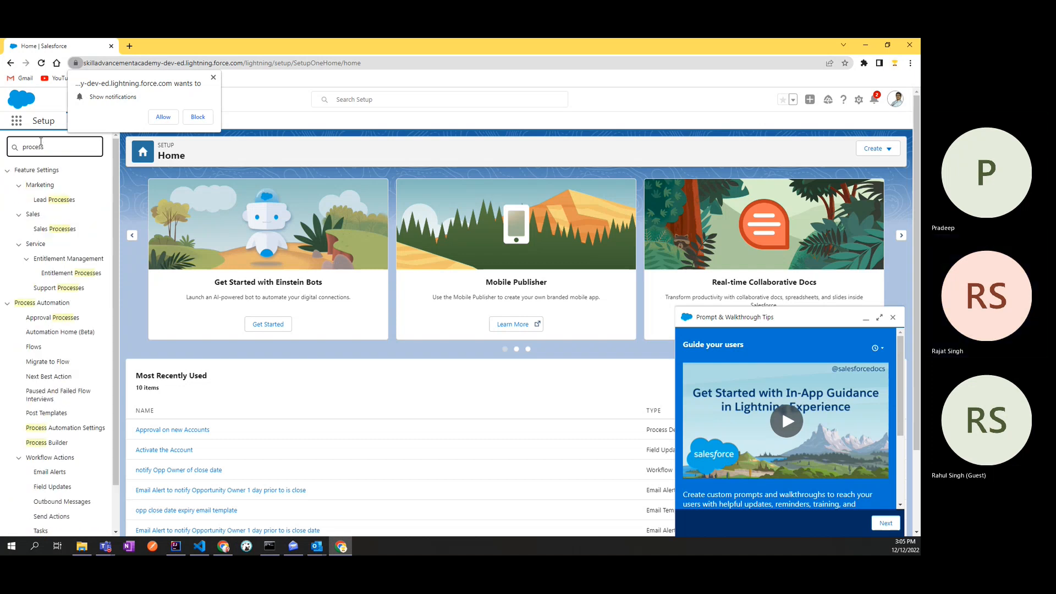
text( bui)
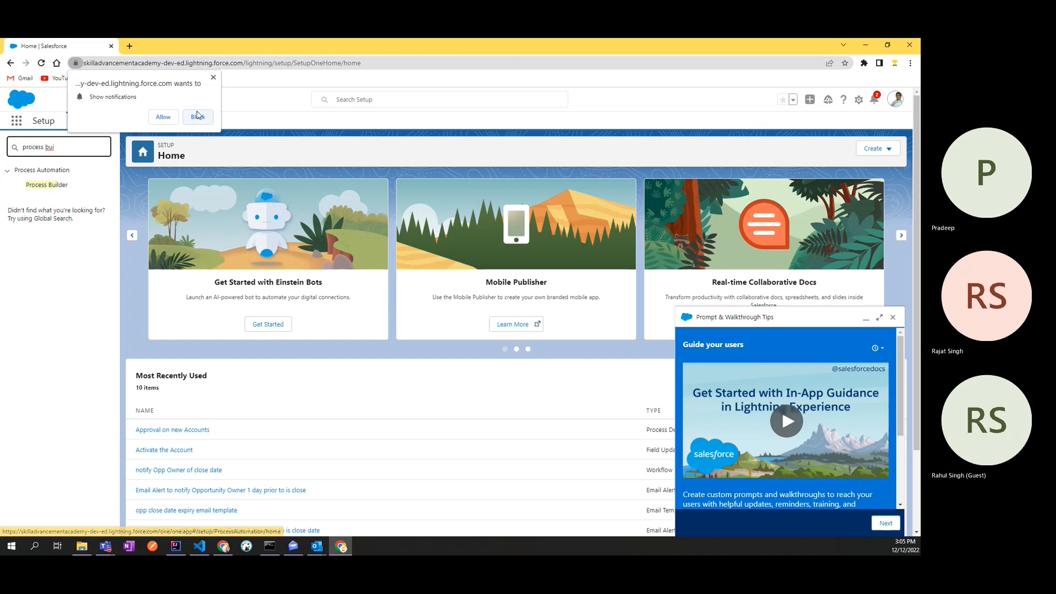
click(199, 116)
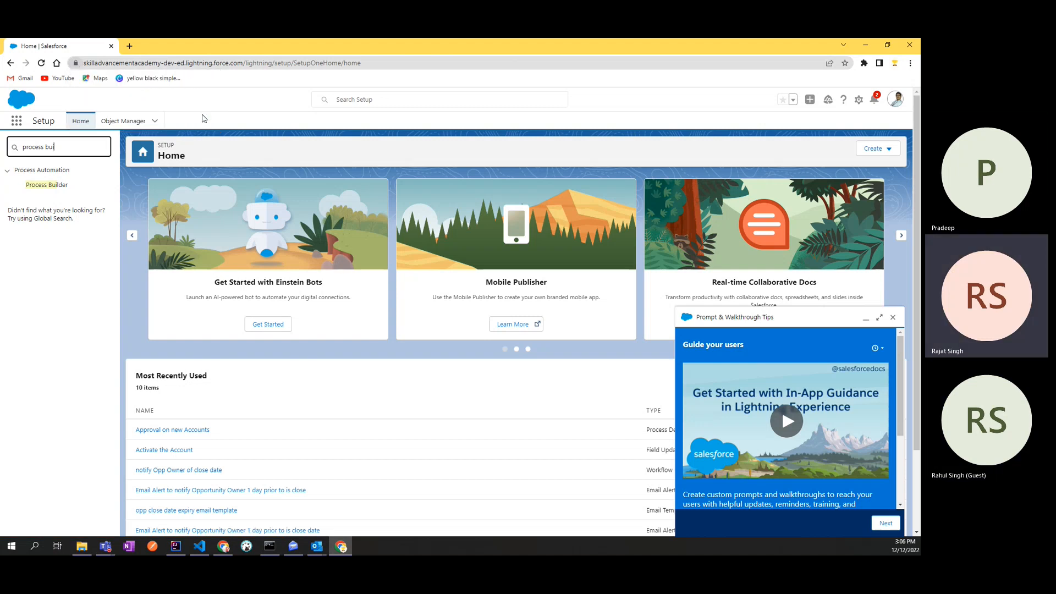
click(46, 186)
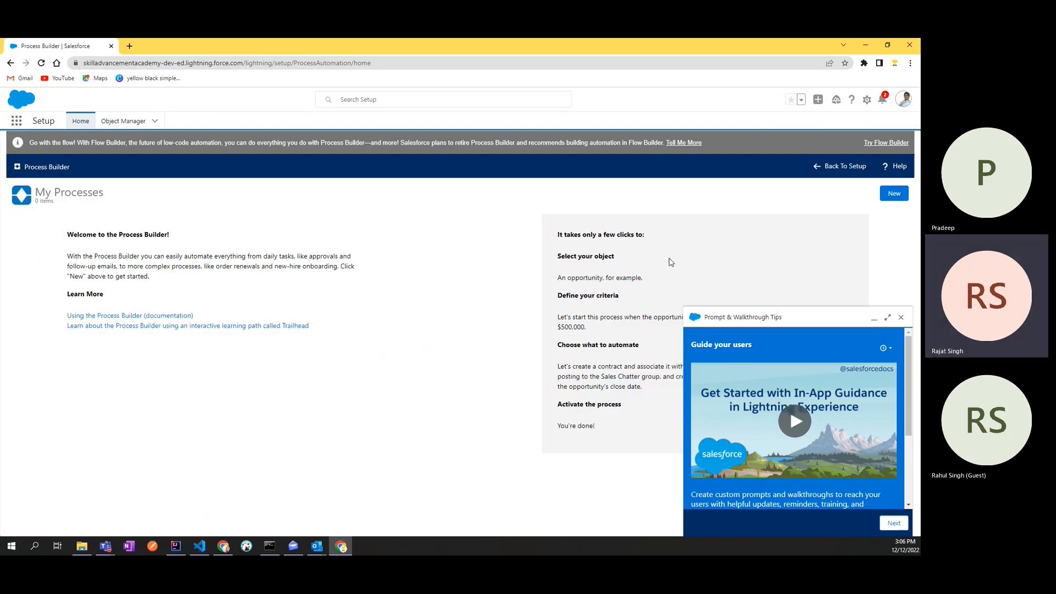
Dismiss the Prompt & Walkthrough Tips window, and briefly open the Trailhead learning path in a separate tab before closing it
double_click(57, 193)
click(84, 225)
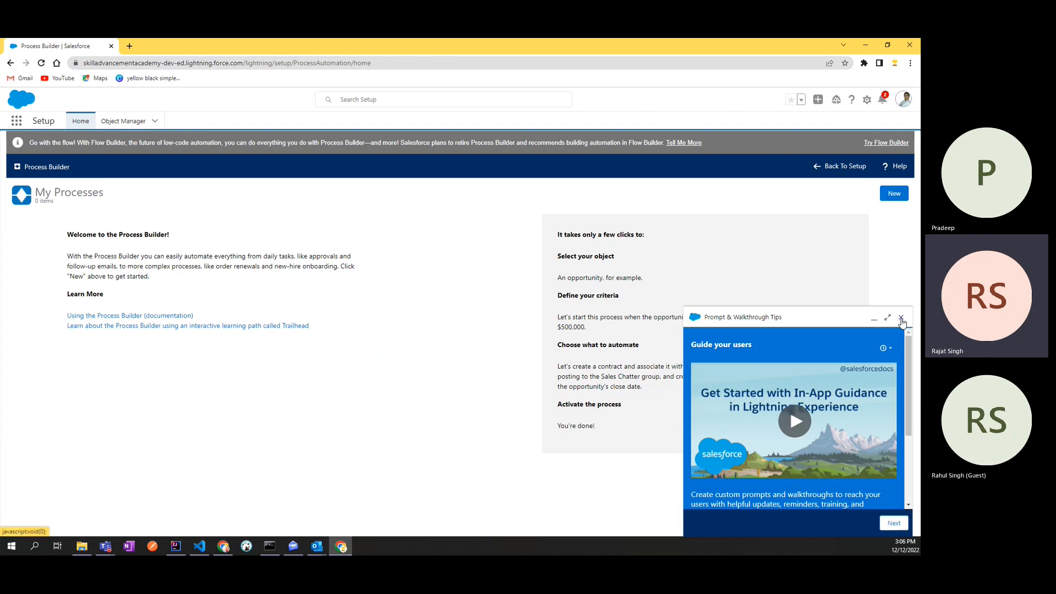
click(900, 317)
click(259, 326)
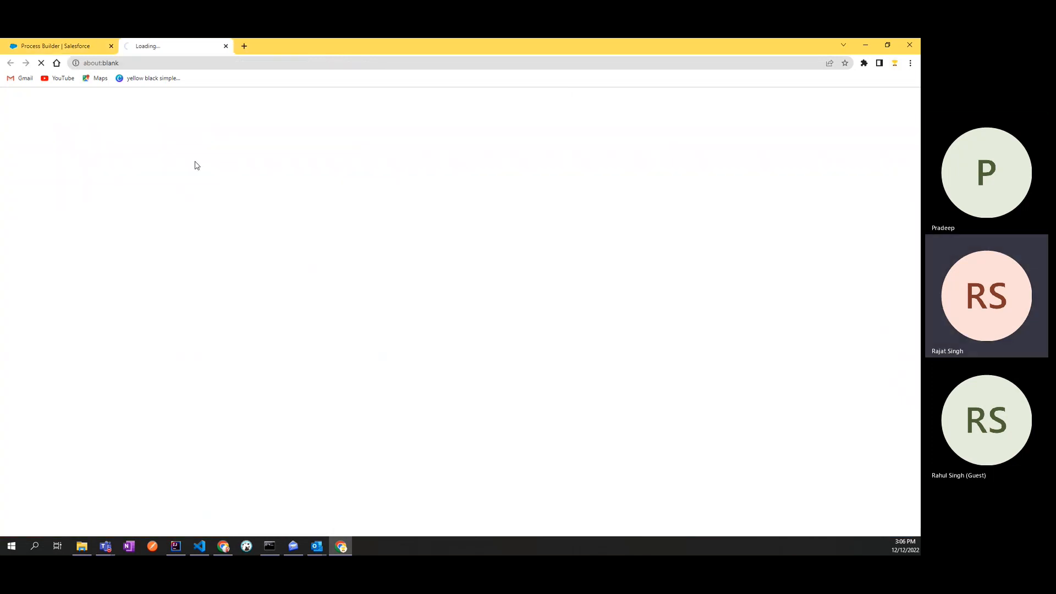
middle_click(178, 43)
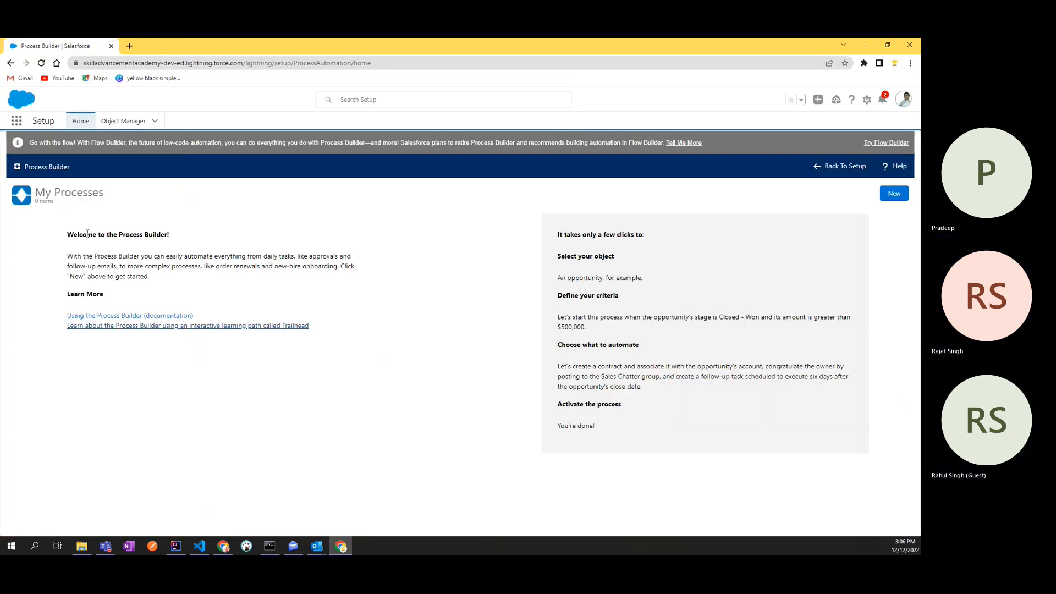
Read through the Process Builder welcome text describing the kinds of tasks and processes it can automate
double_click(200, 257)
click(200, 281)
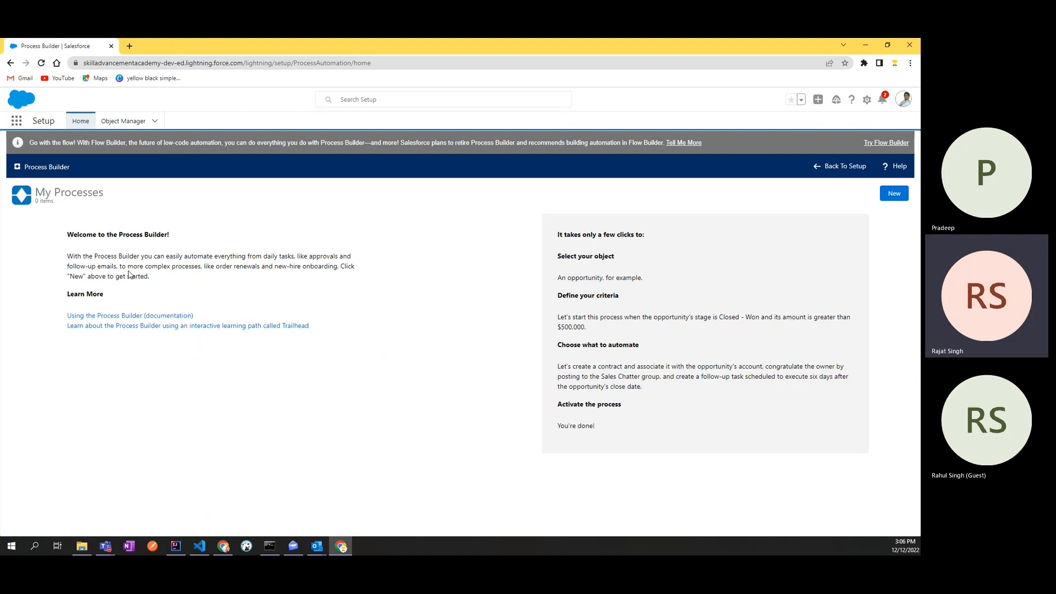
double_click(187, 266)
click(191, 282)
double_click(131, 276)
click(176, 280)
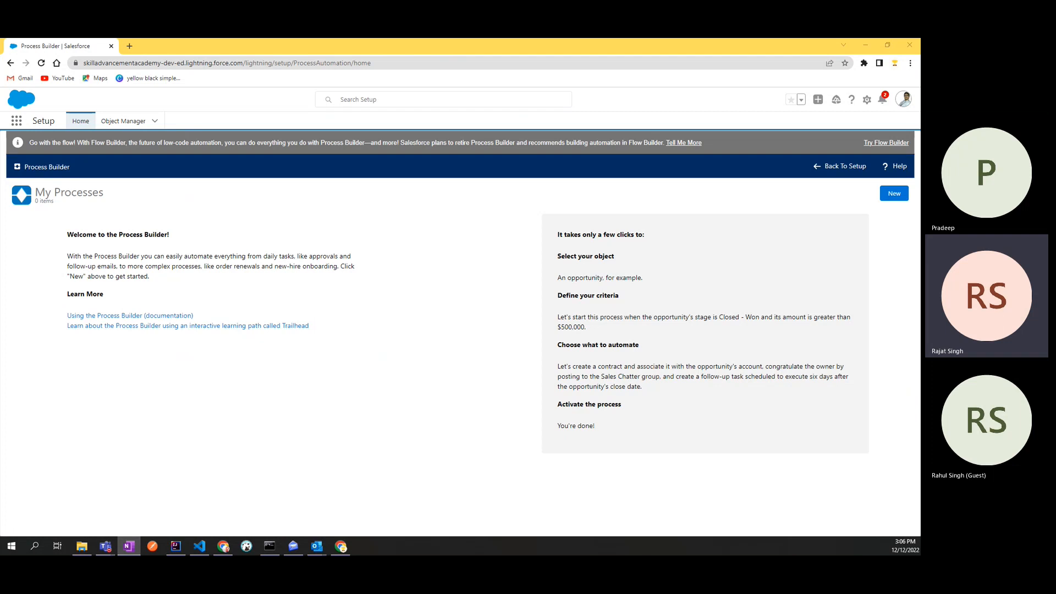
Switch to OneNote and add a new page to the SalesForce section of the training notebook
click(128, 546)
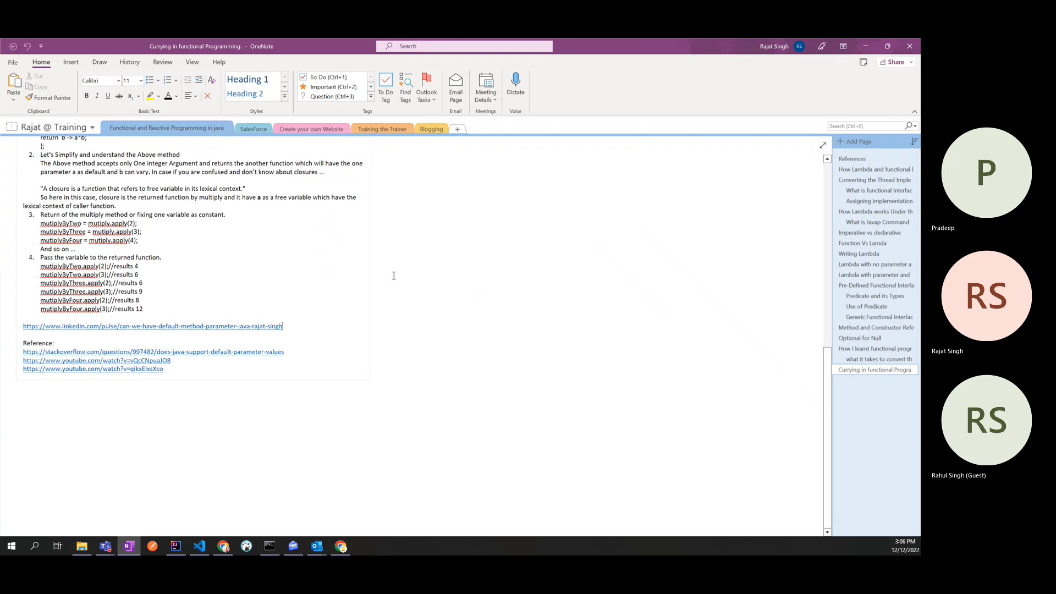
scroll(393, 275, up, 15)
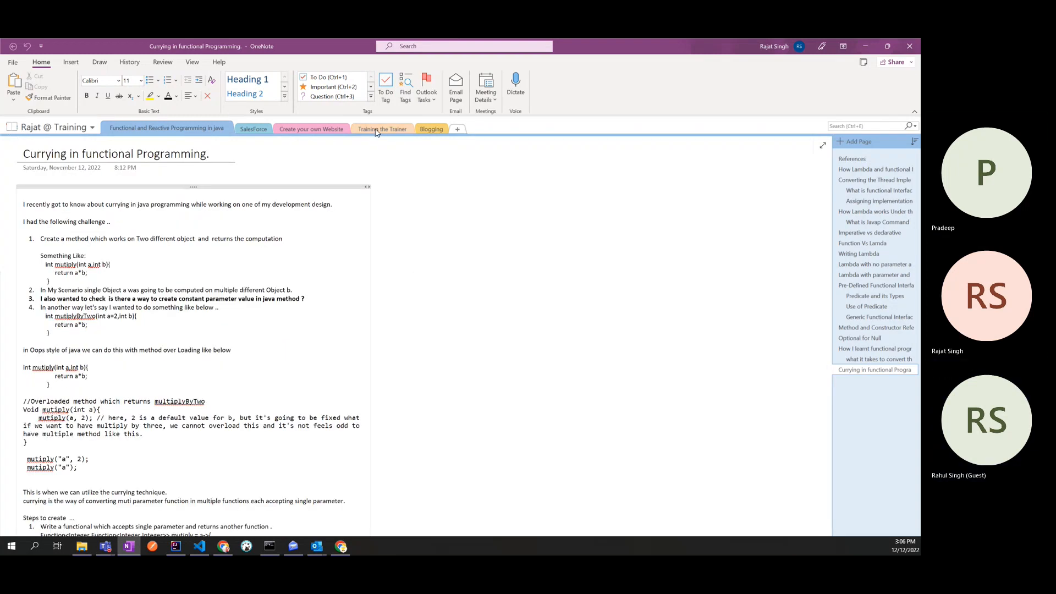
click(247, 130)
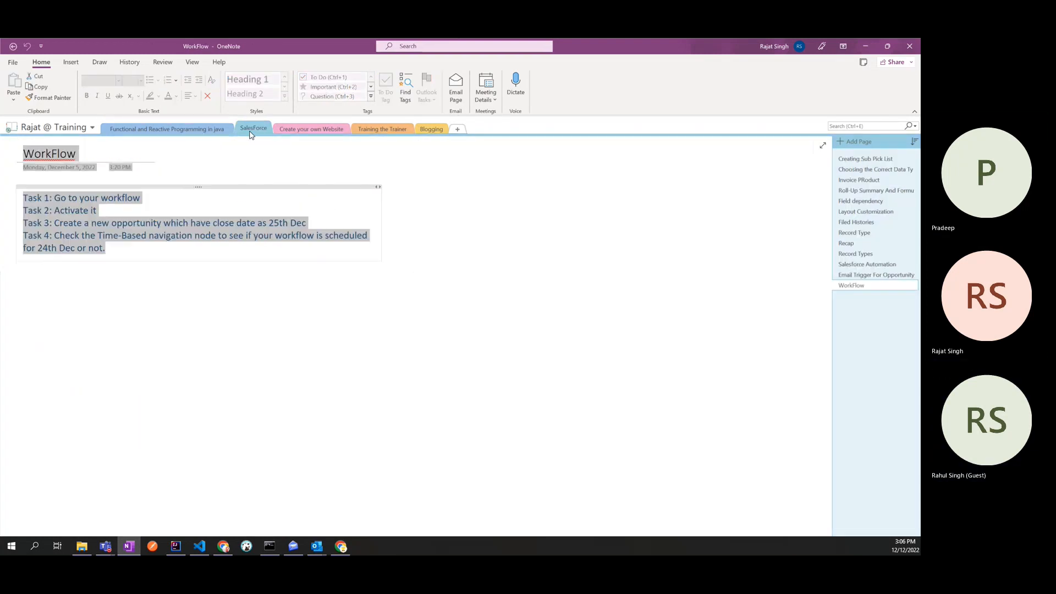
click(854, 144)
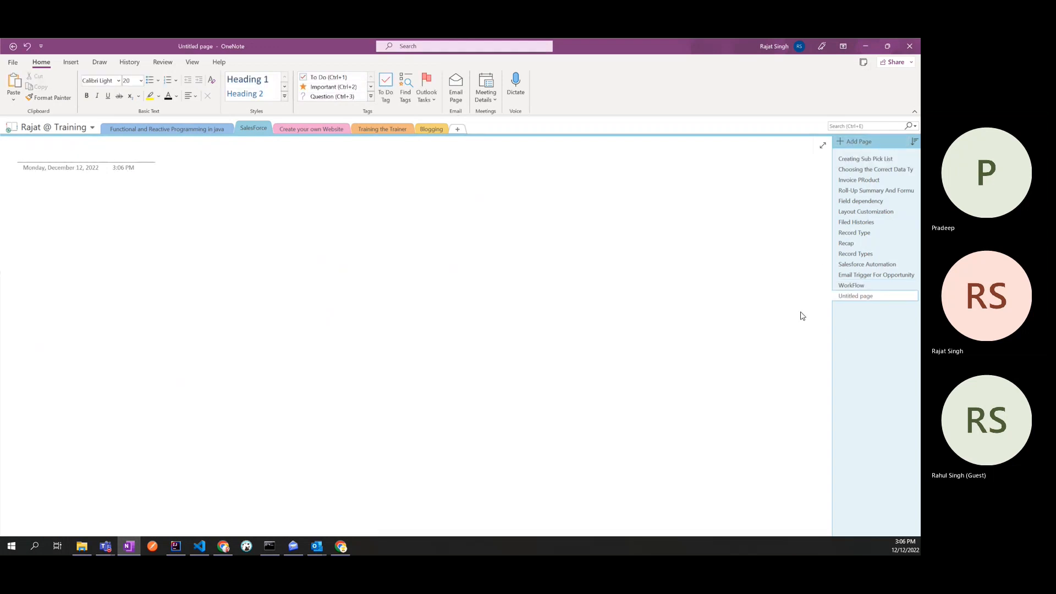
Open the WorkFlow page and add blank lines below the Task 4 text
click(851, 285)
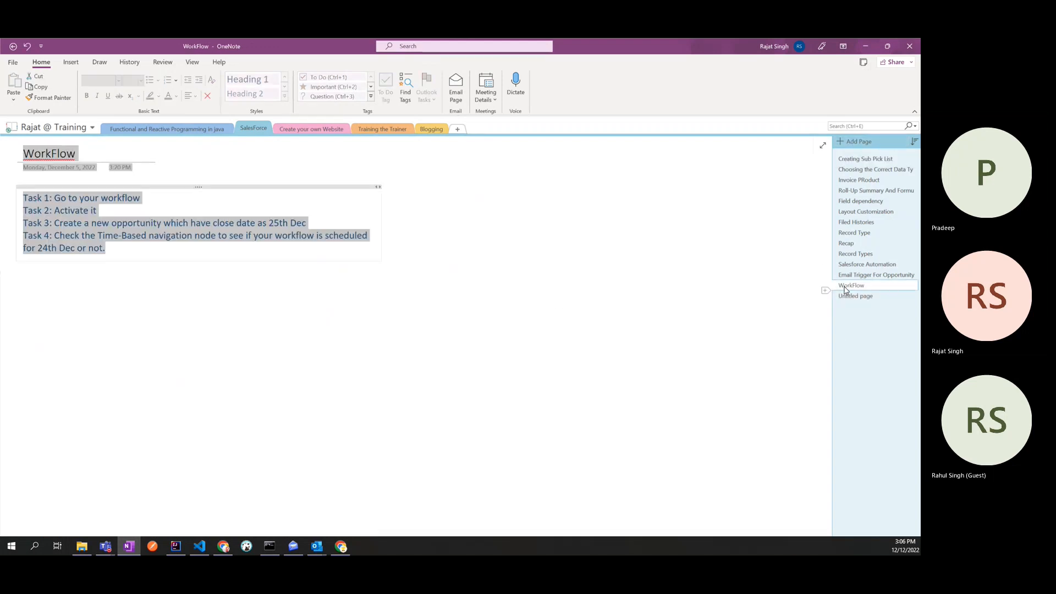
click(167, 247)
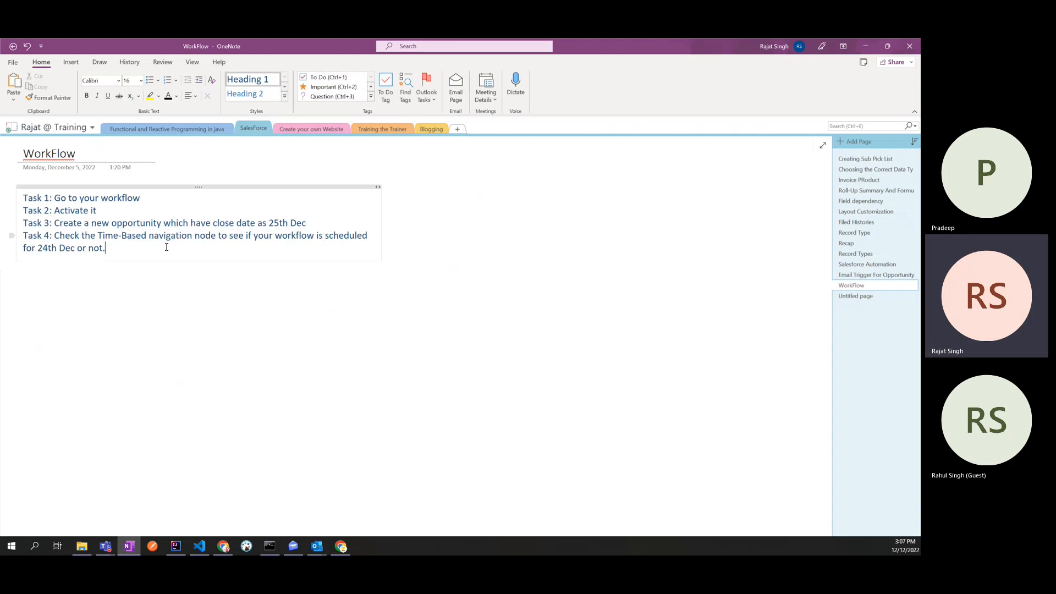
key(Return)
key(Return)
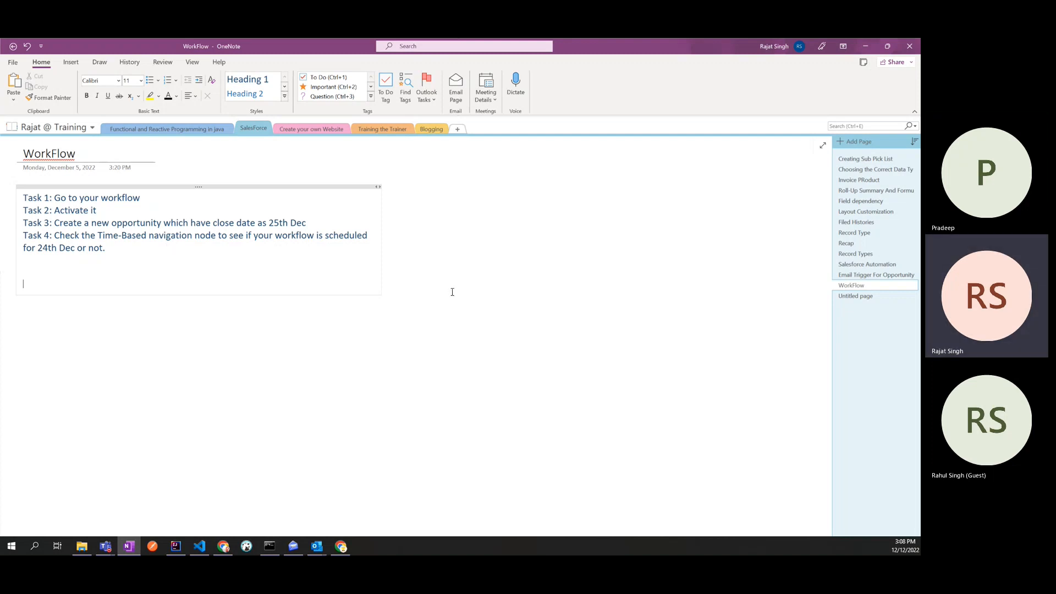
Return to the untitled page and title it "Process Builder"
click(855, 296)
click(133, 154)
text(Process Builder)
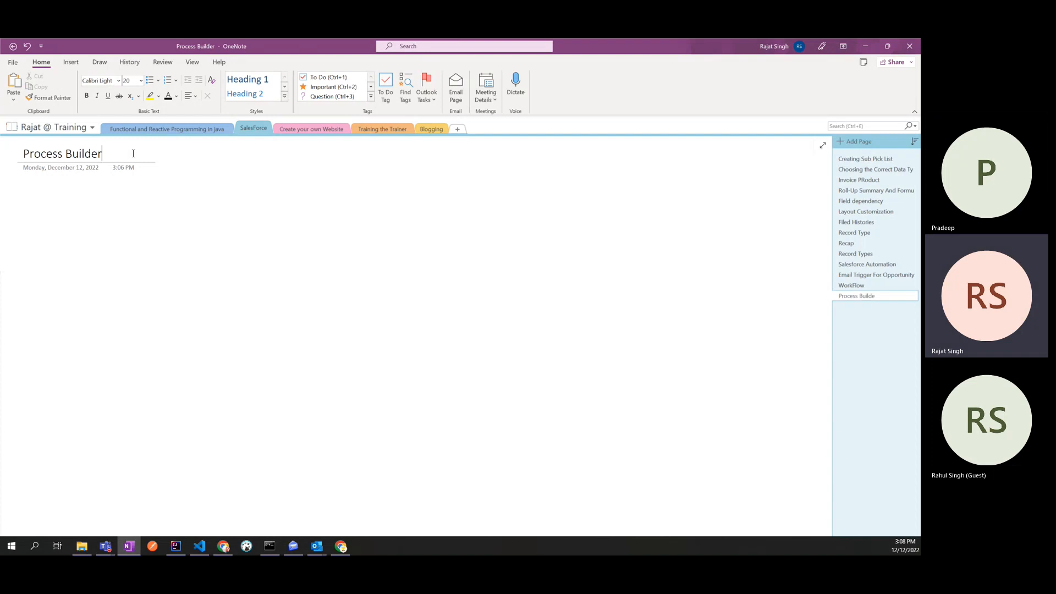
drag(133, 154, 22, 155)
click(96, 203)
text(<>)
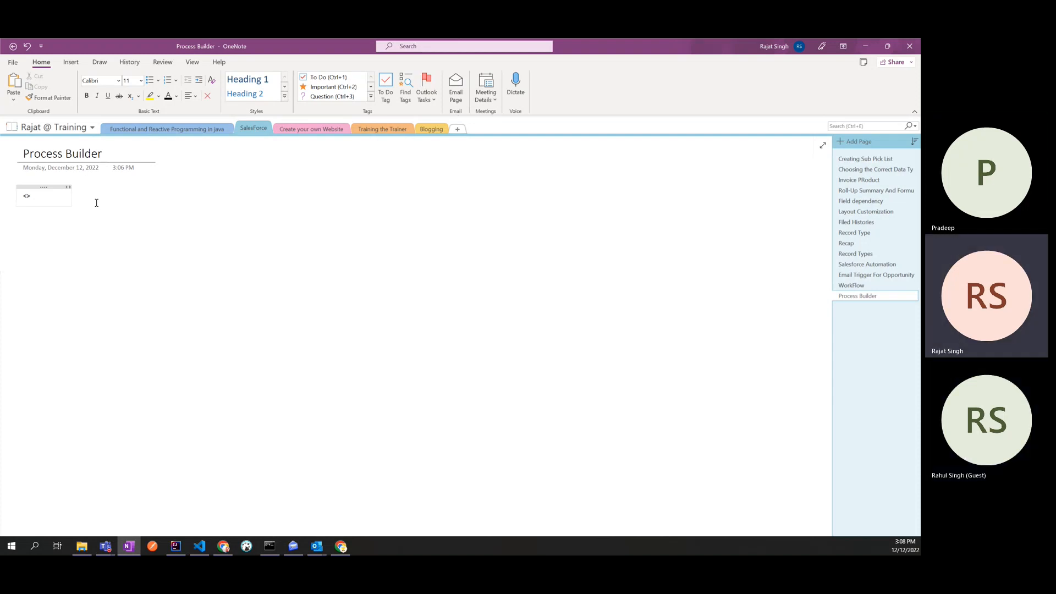
key(ctrl+a)
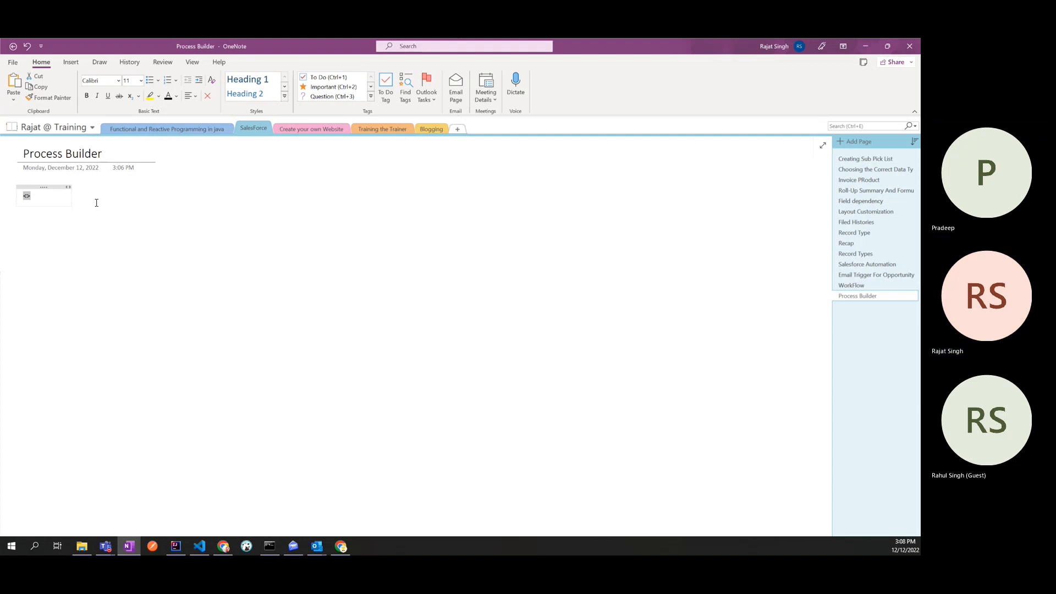
key(Delete)
Write "Start" as the first line of a text flow diagram in the Process Builder page's body
text(sdtart)
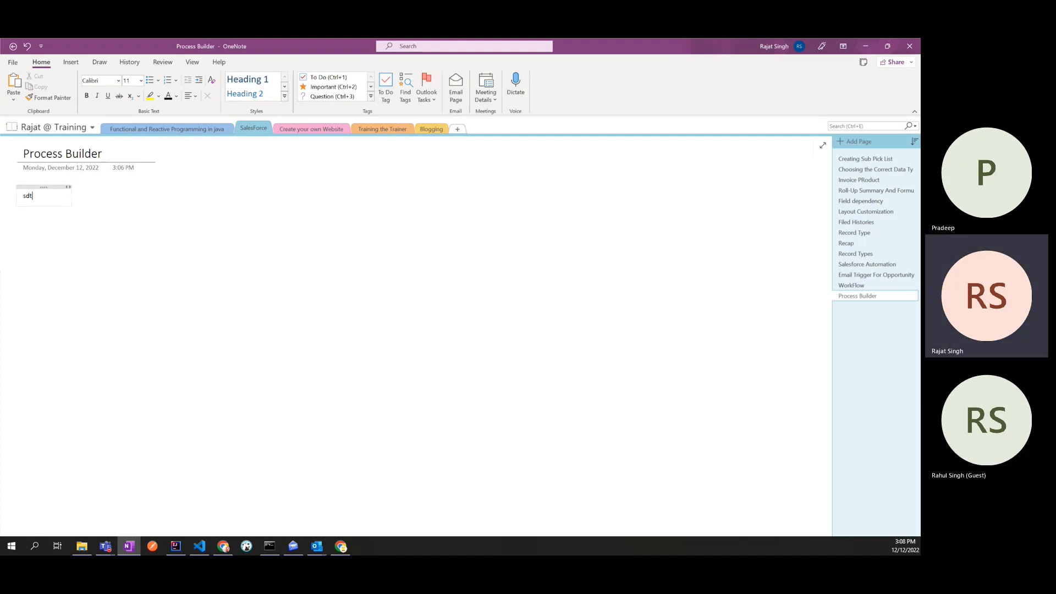
key(BackSpace)
key(BackSpace)
key(BackSpace)
key(BackSpace)
text(tar)
click(107, 153)
click(52, 199)
key(BackSpace)
key(BackSpace)
key(Return)
key(BackSpace)
text(tart)
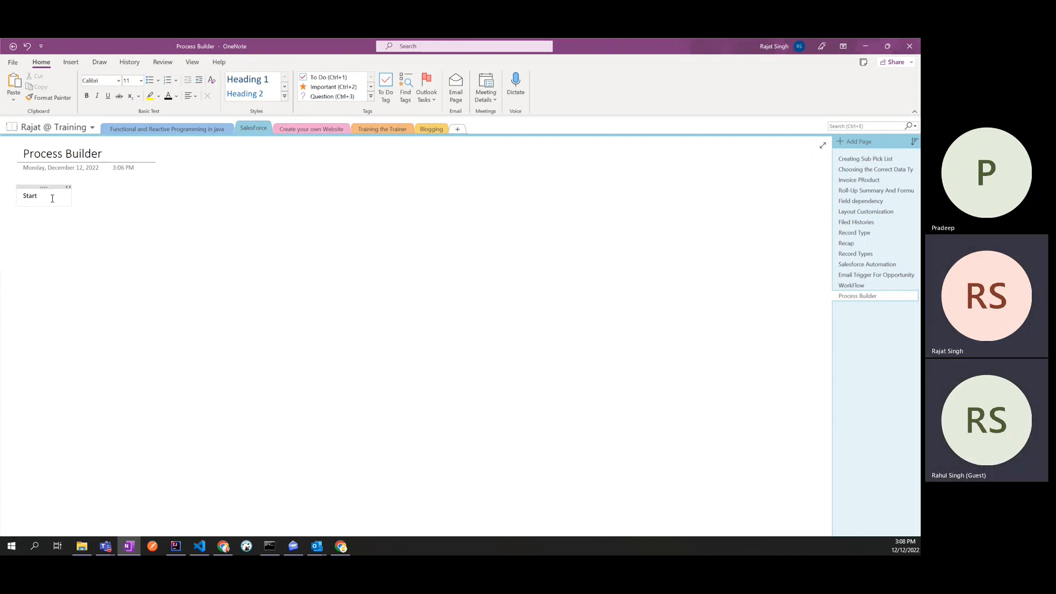
Below Start, add a "|" connector and the first criteria branch, "<criteries>->[]"
key(Return)
text(criteries>)
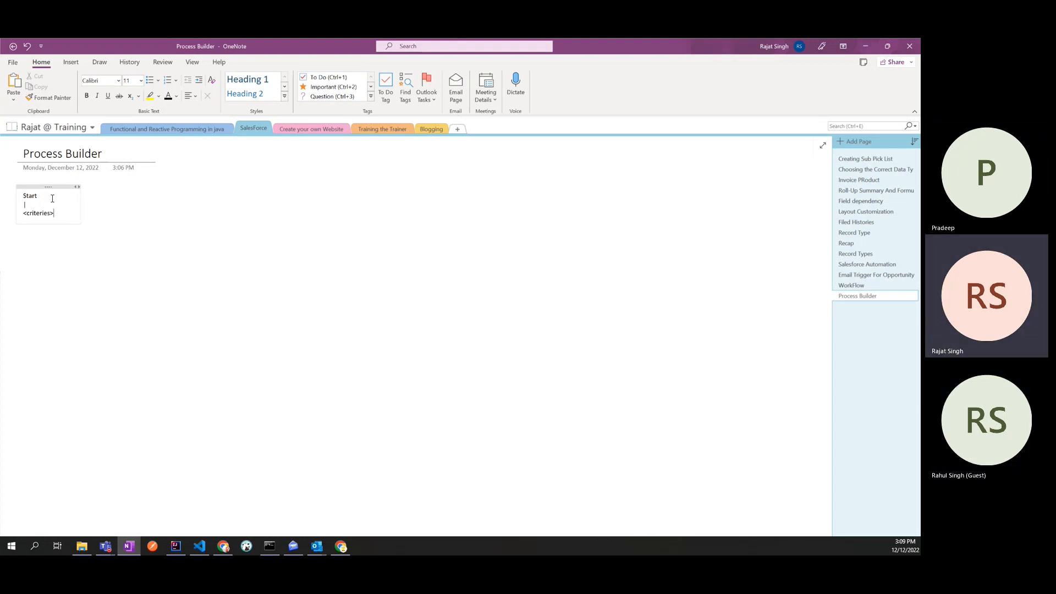
text(->)
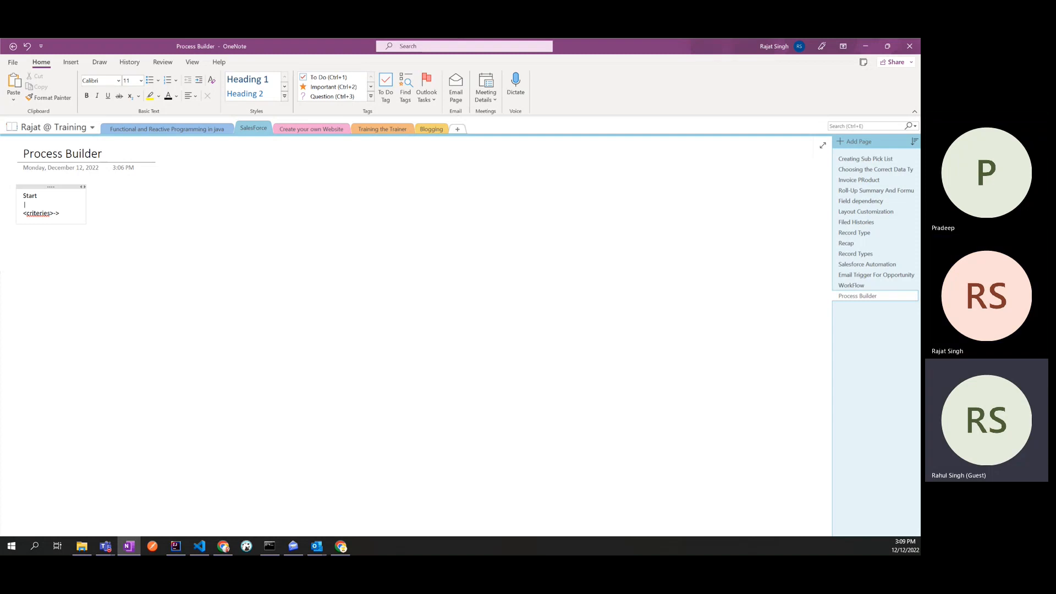
text([])
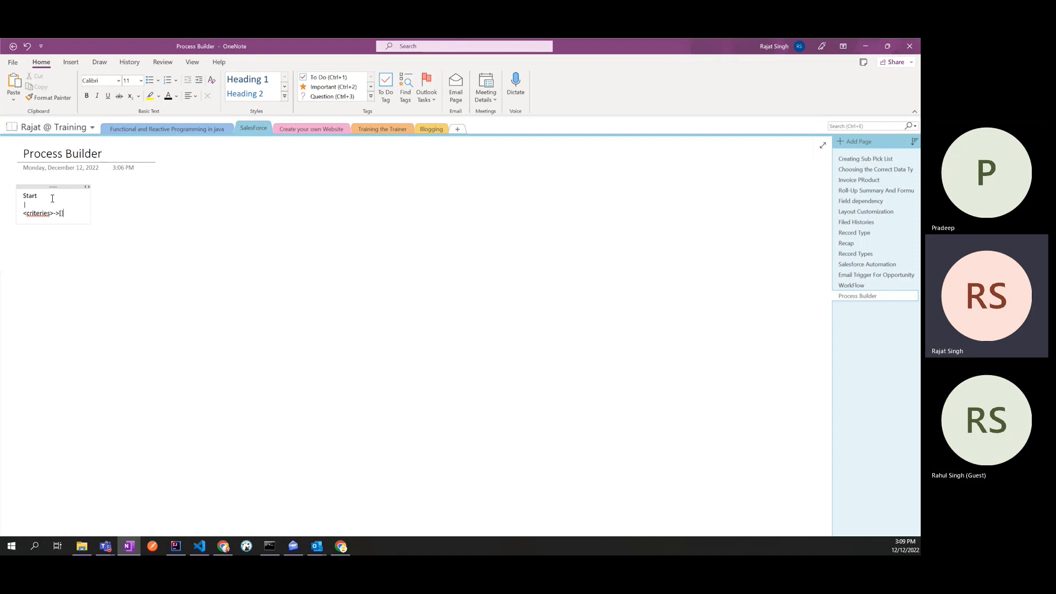
Add a "|" connector and a second branch, "<>->[]", below the criteria line
key(Return)
text(|)
key(Return)
text(<>)
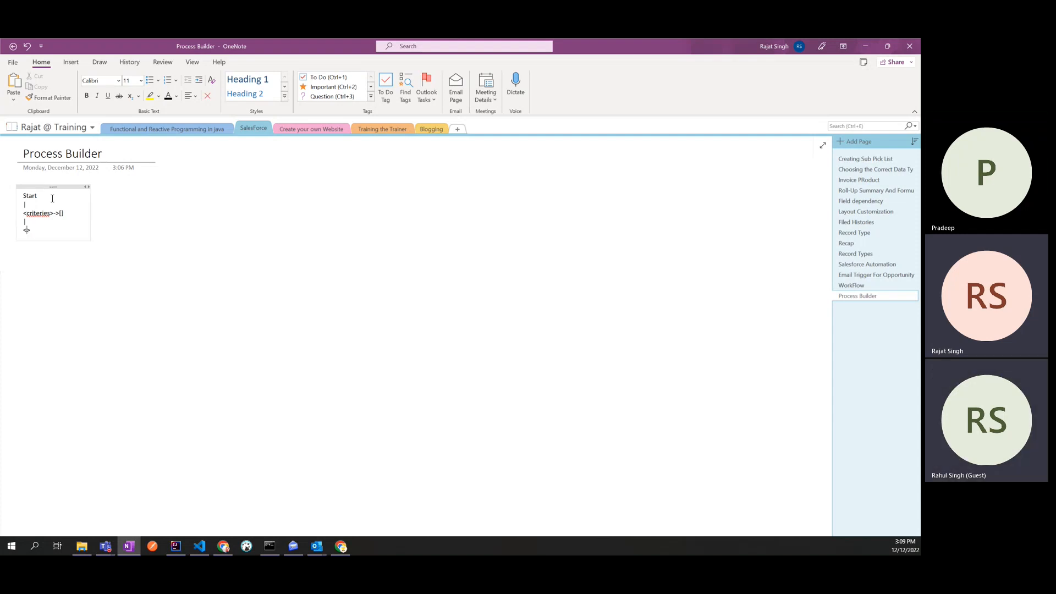
text(->[] )
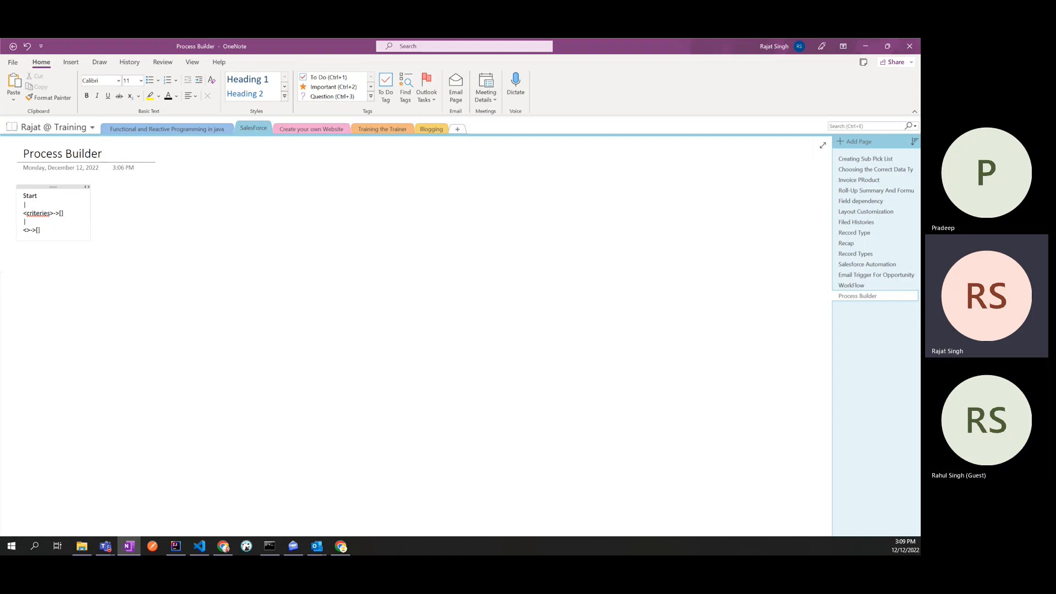
Add a third "<>->[]" branch with "|" connectors above and below it, and finish the diagram with "End"
text(|)
key(Return)
text(<>->)
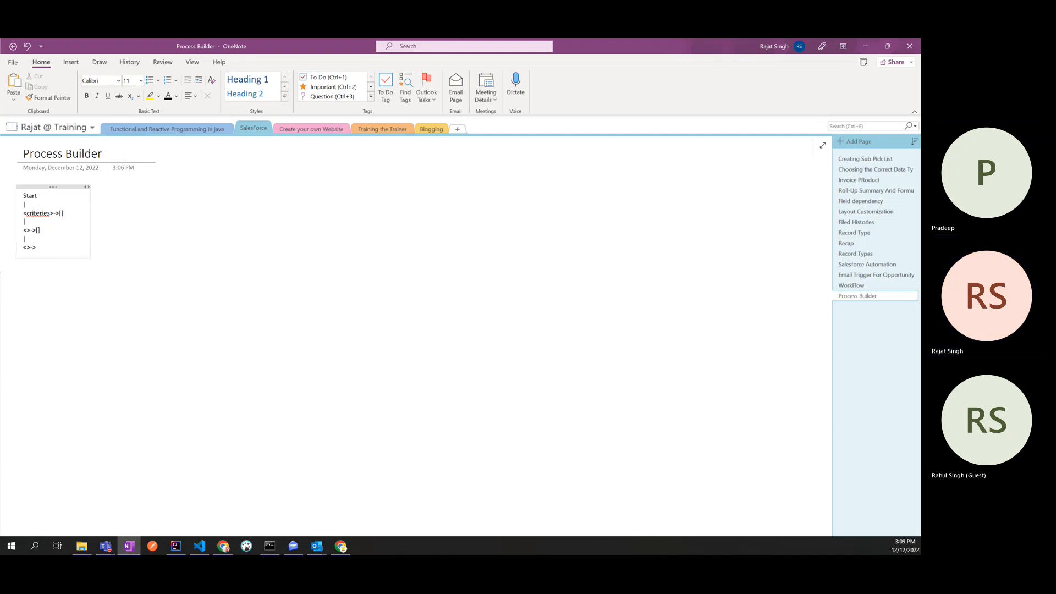
text([] )
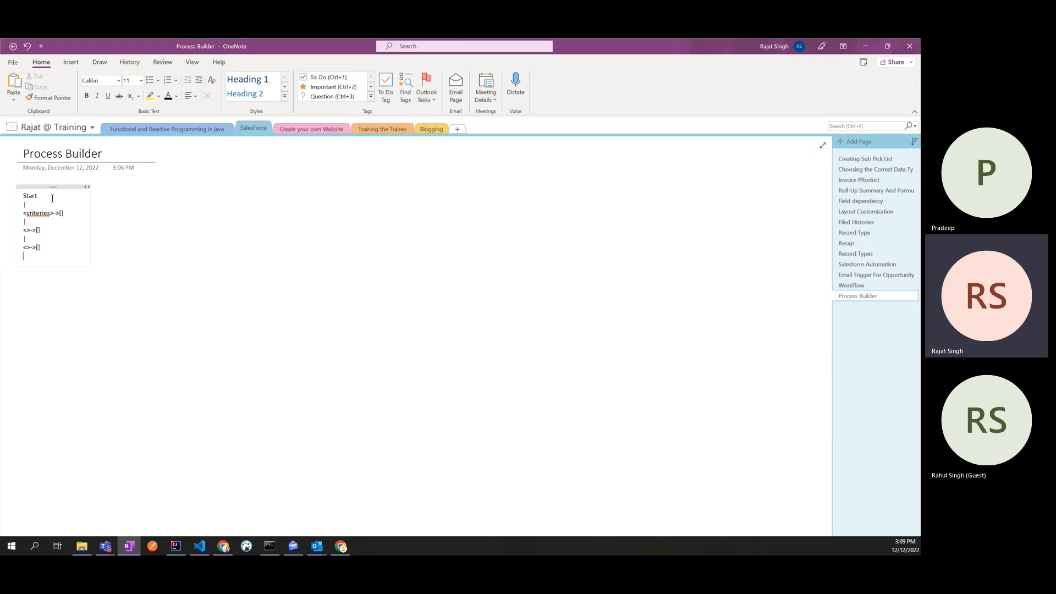
text(| )
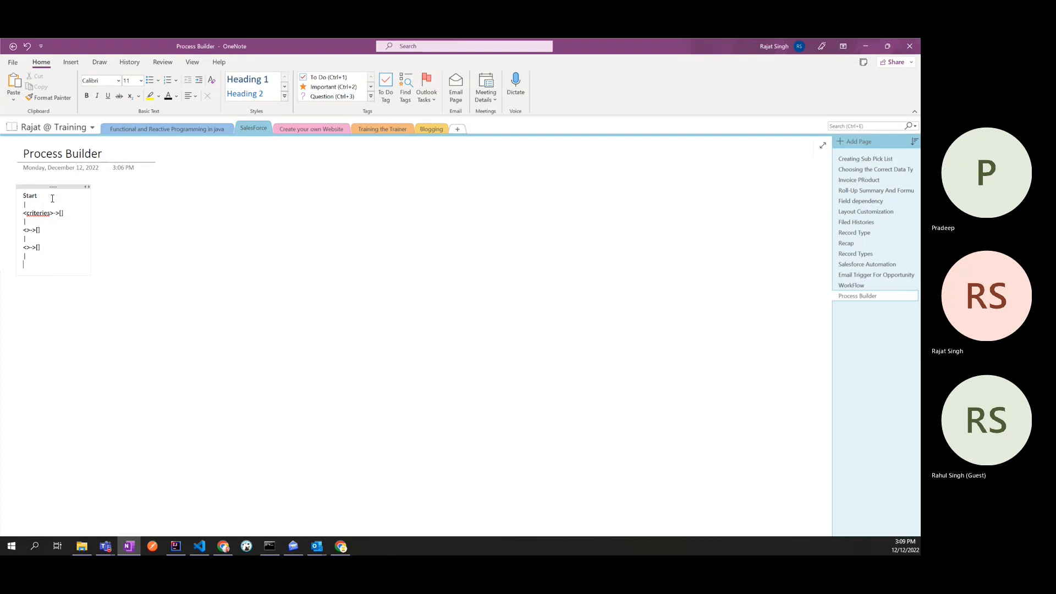
text(End)
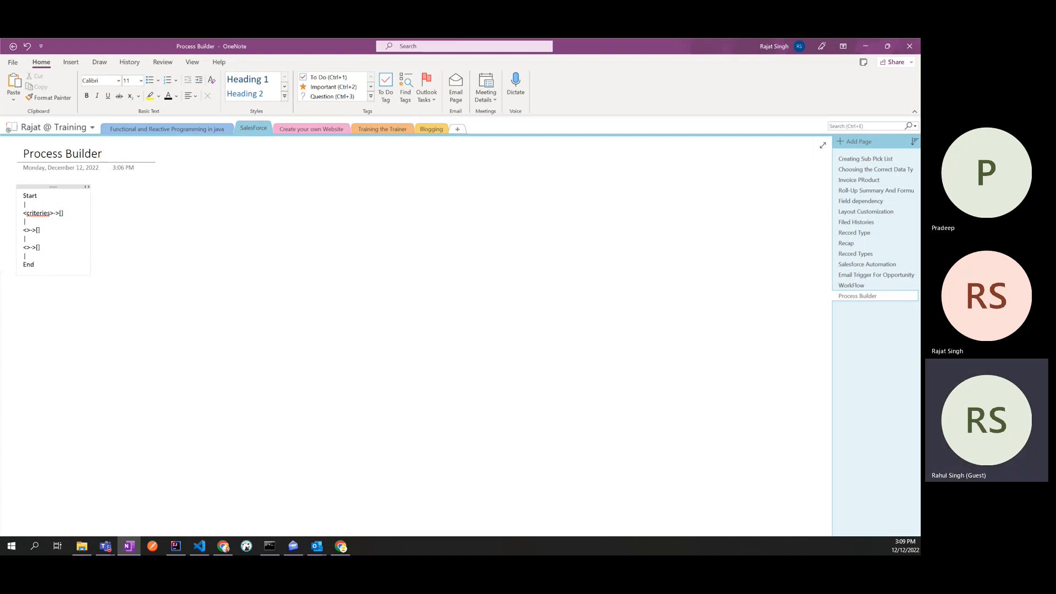
drag(46, 267, 24, 195)
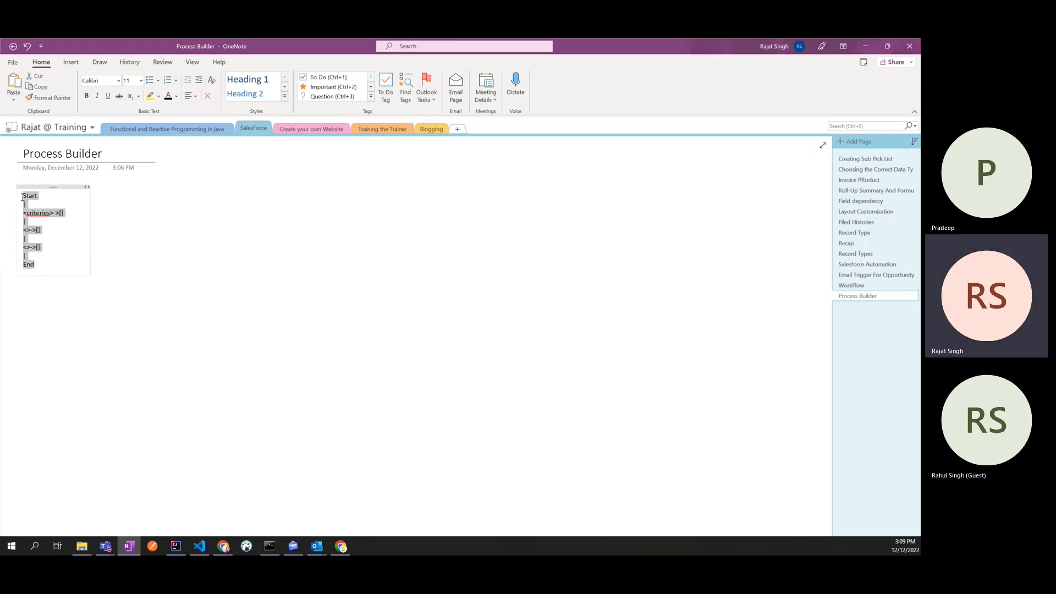
click(47, 238)
Switch to Salesforce in Chrome, start a new process, and choose to continue in Process Builder instead of Flow Builder
key(alt+Tab)
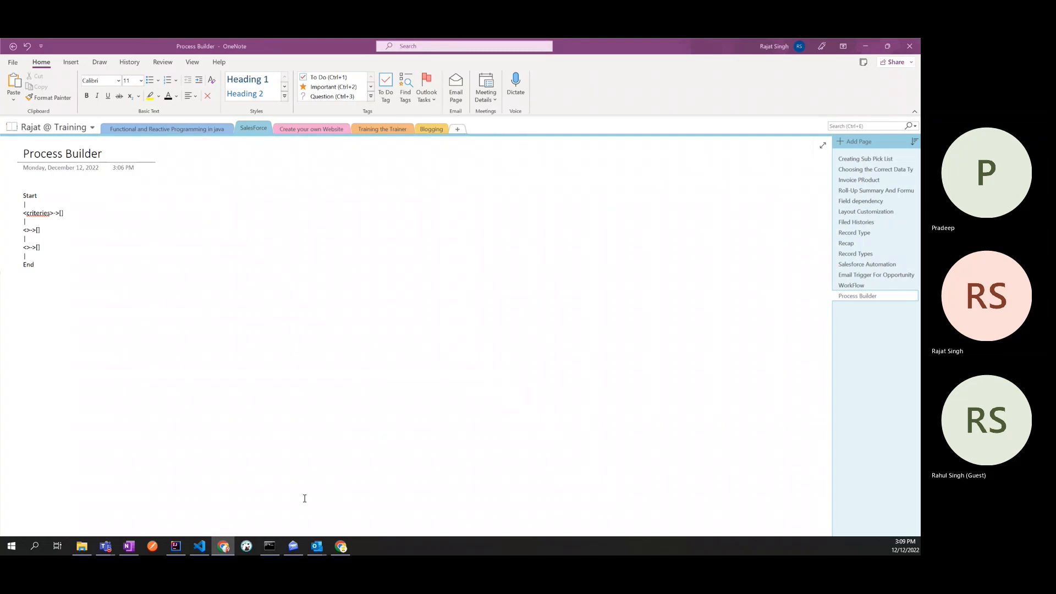
mouse_move(341, 548)
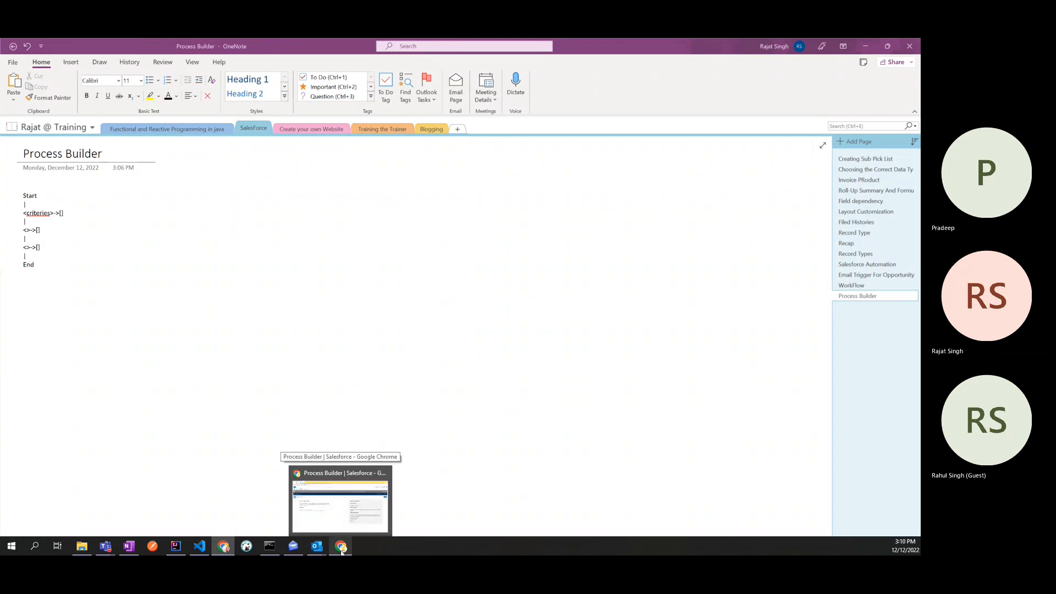
click(341, 548)
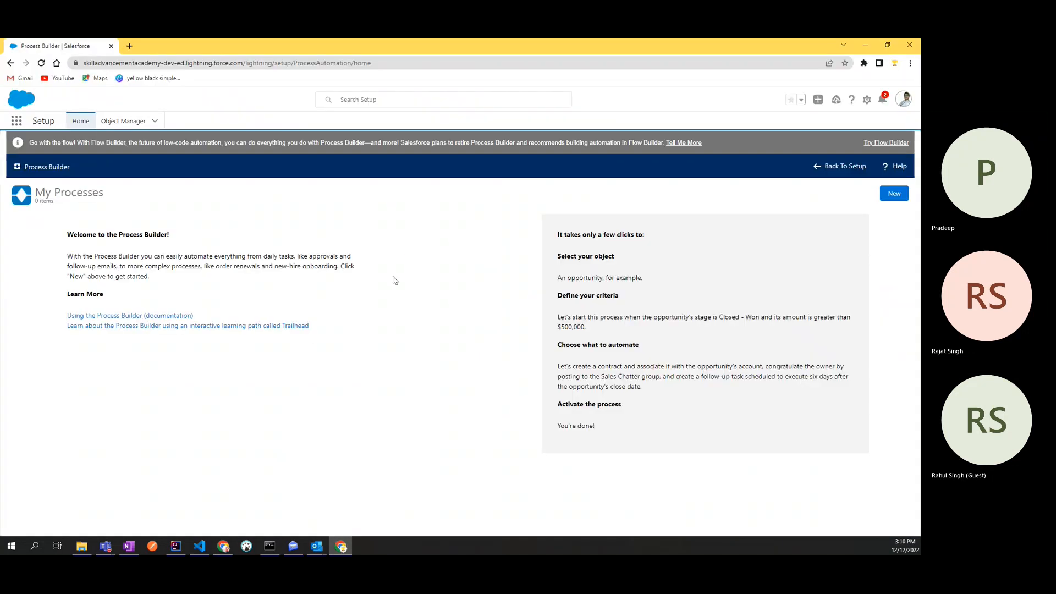
click(891, 196)
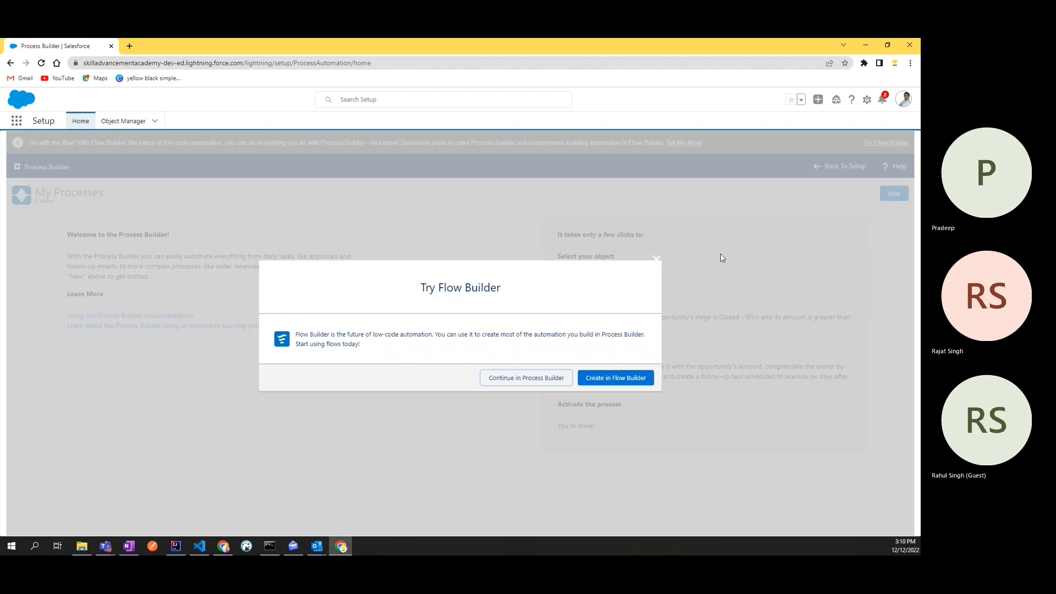
click(523, 379)
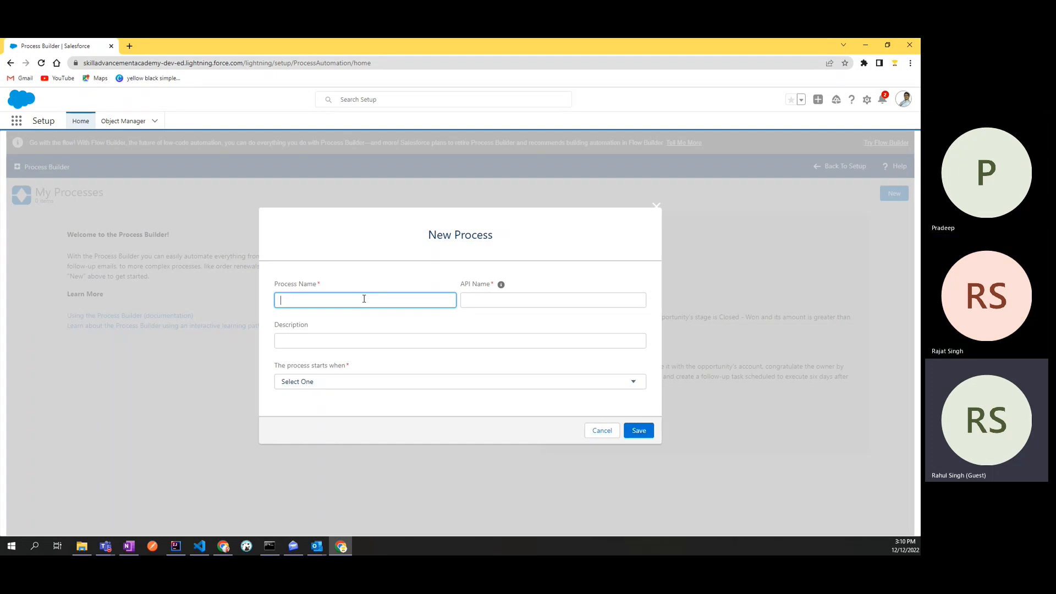
Examine the available options for when the new process starts
key(alt+Tab)
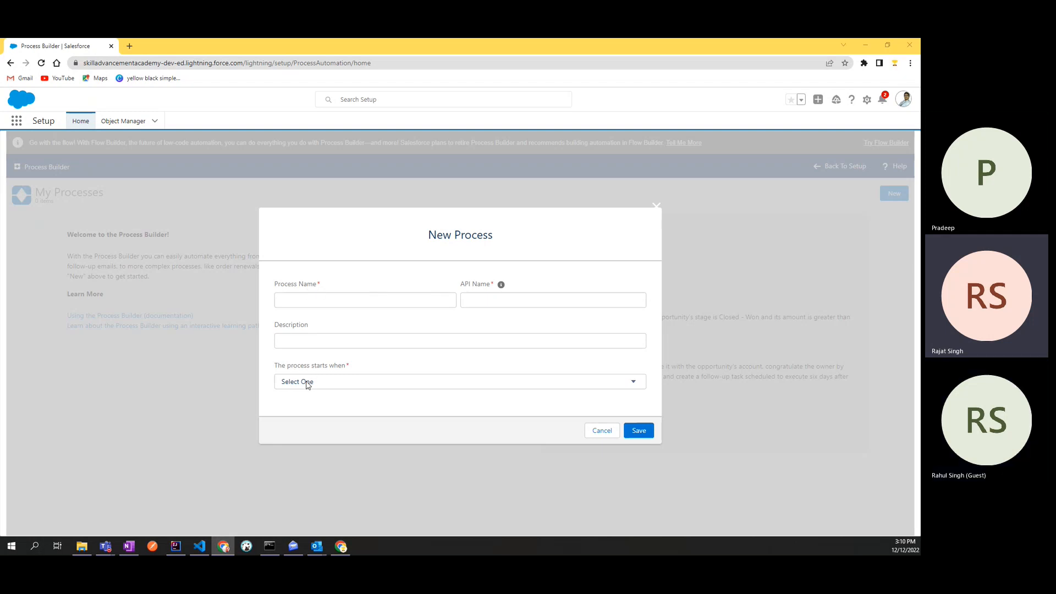
drag(278, 365, 354, 367)
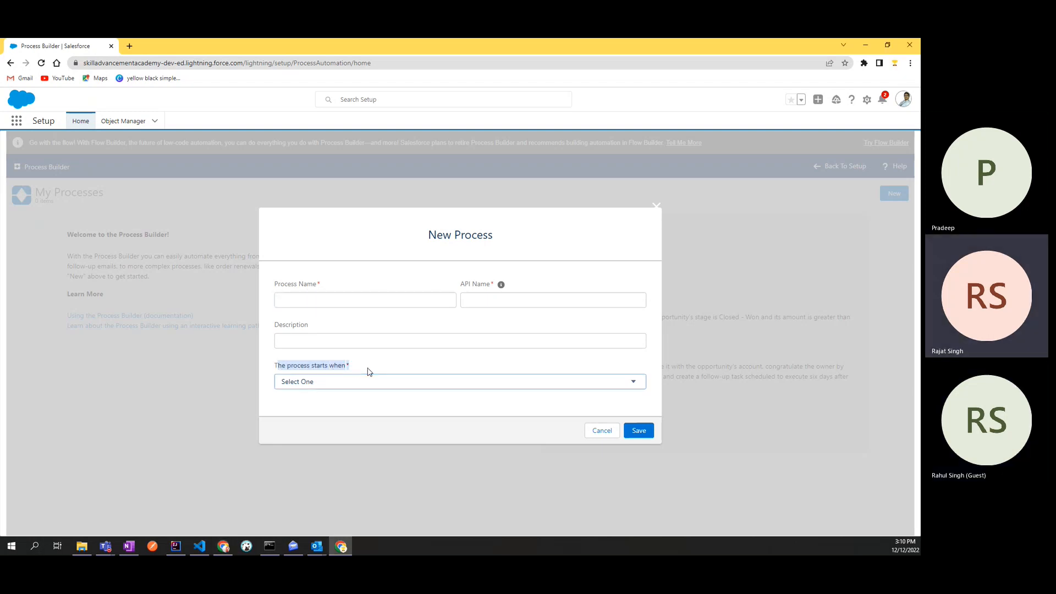
click(378, 364)
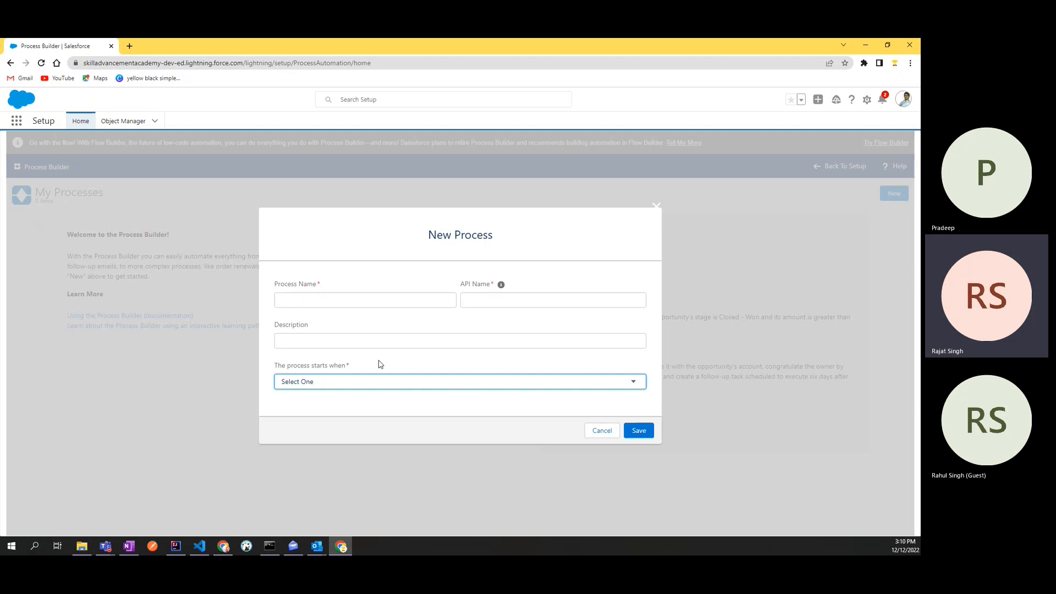
click(311, 387)
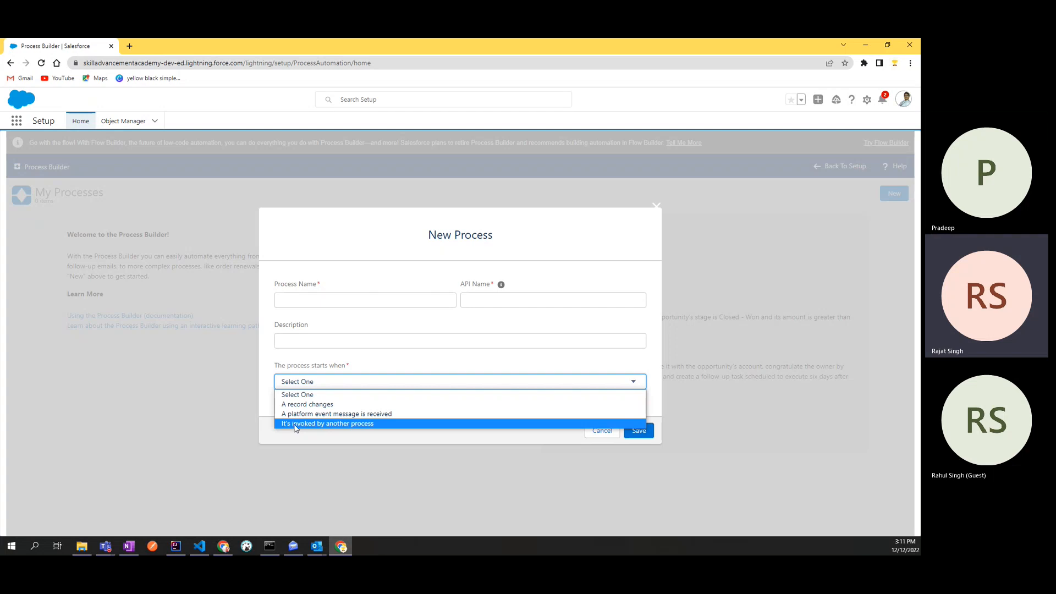
key(alt+Tab)
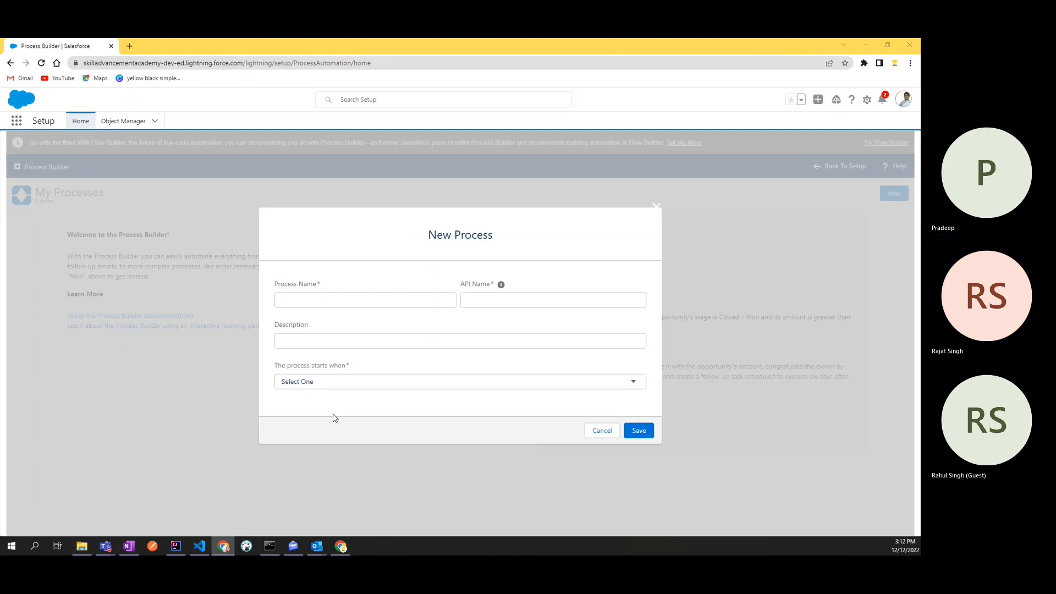
Set the new process to start when a record changes, and place the cursor in the Process Name field
click(308, 382)
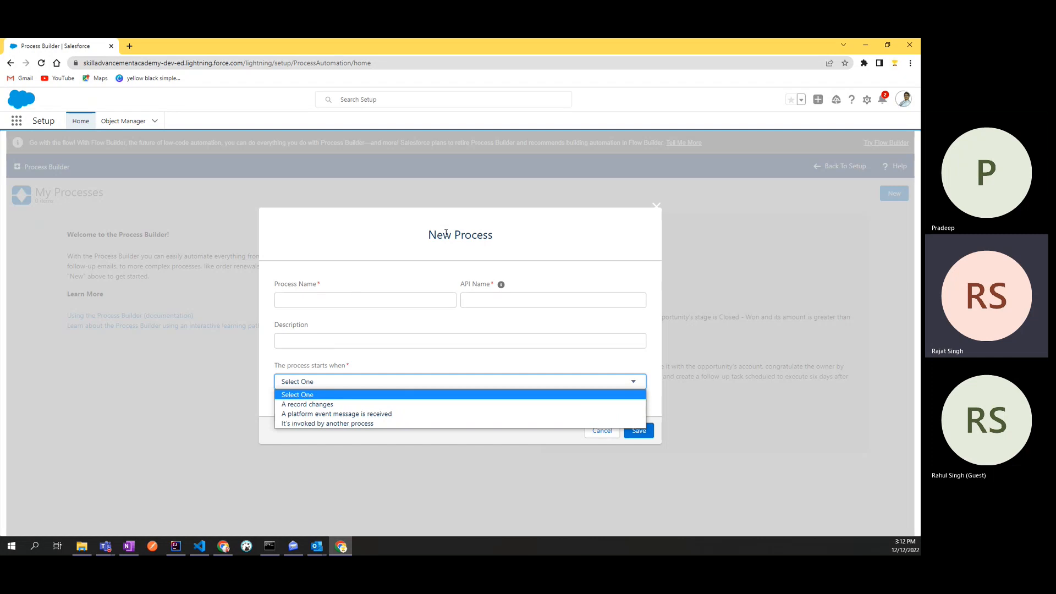
click(322, 406)
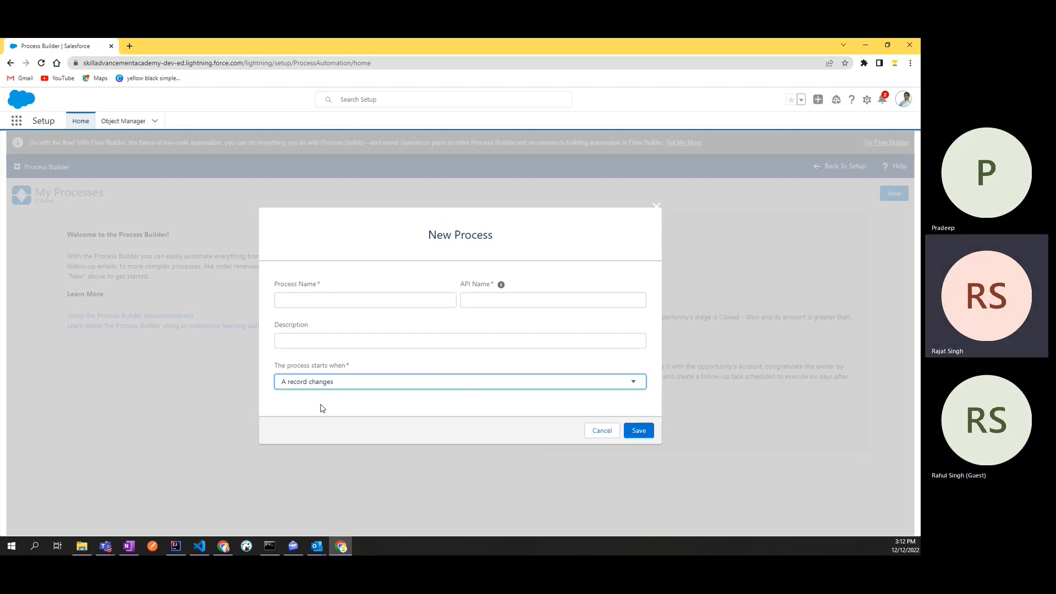
click(314, 299)
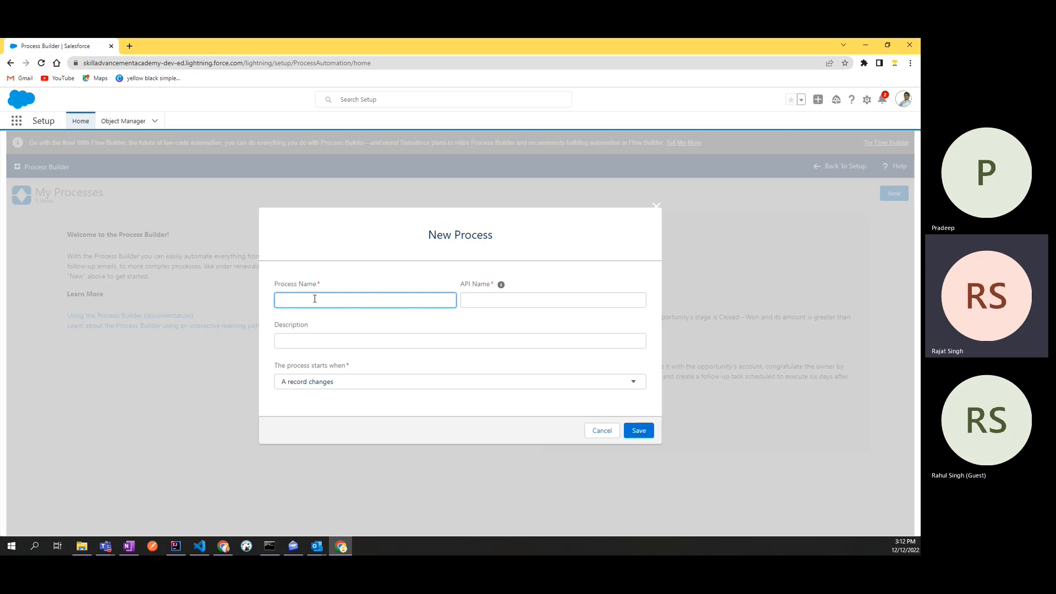
Open a blank browser tab, return to the Salesforce tab, and open Object Manager in Setup
click(130, 46)
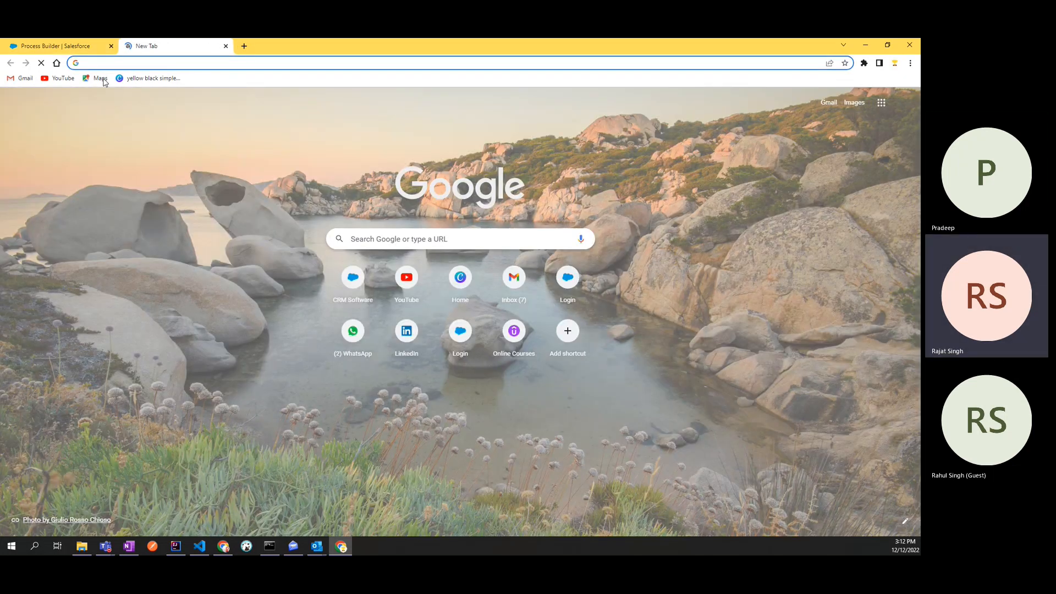
click(55, 47)
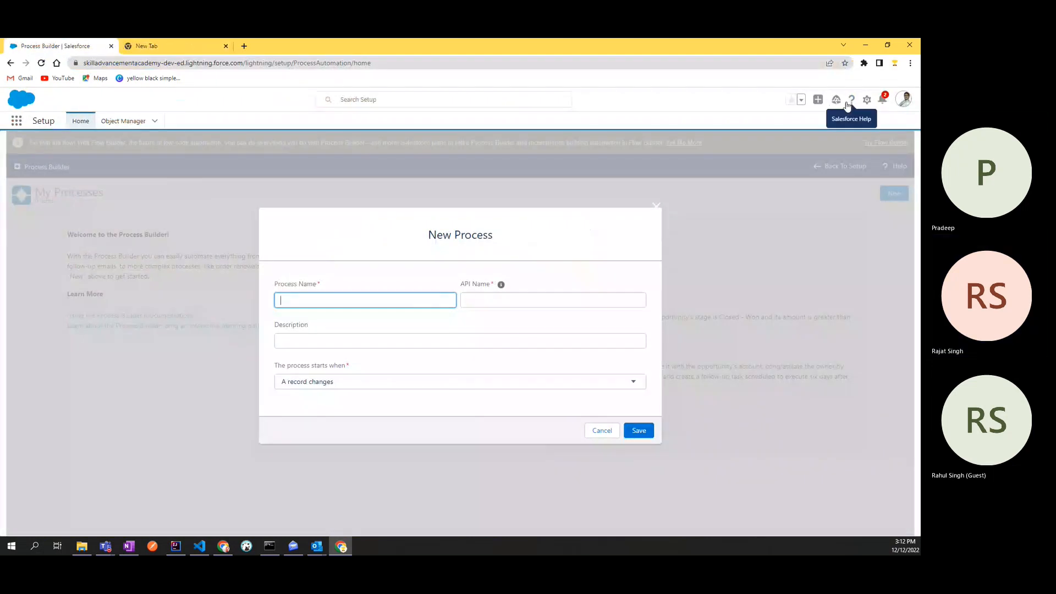
click(903, 100)
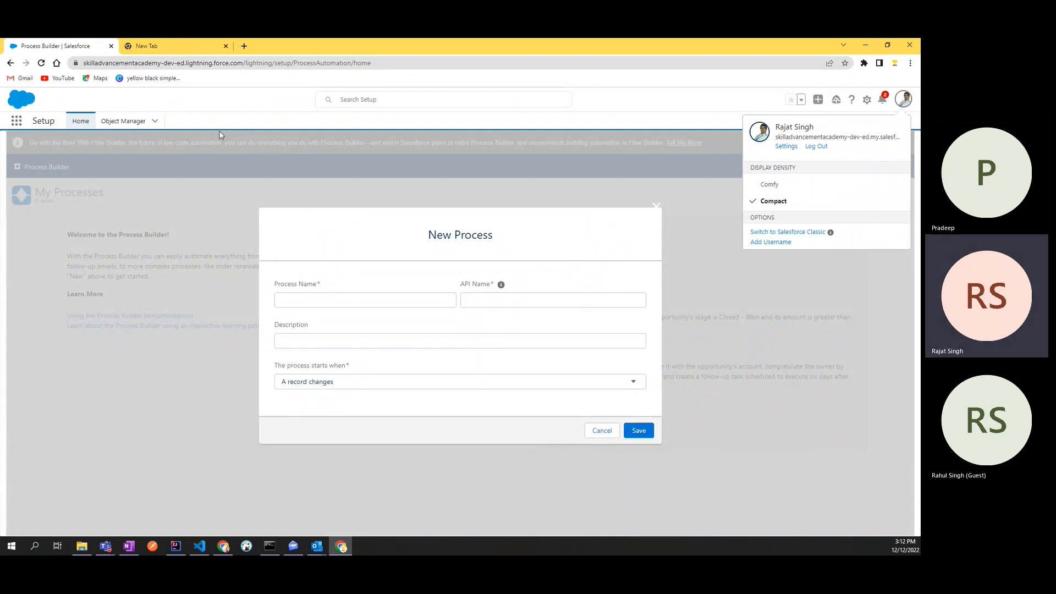
click(127, 122)
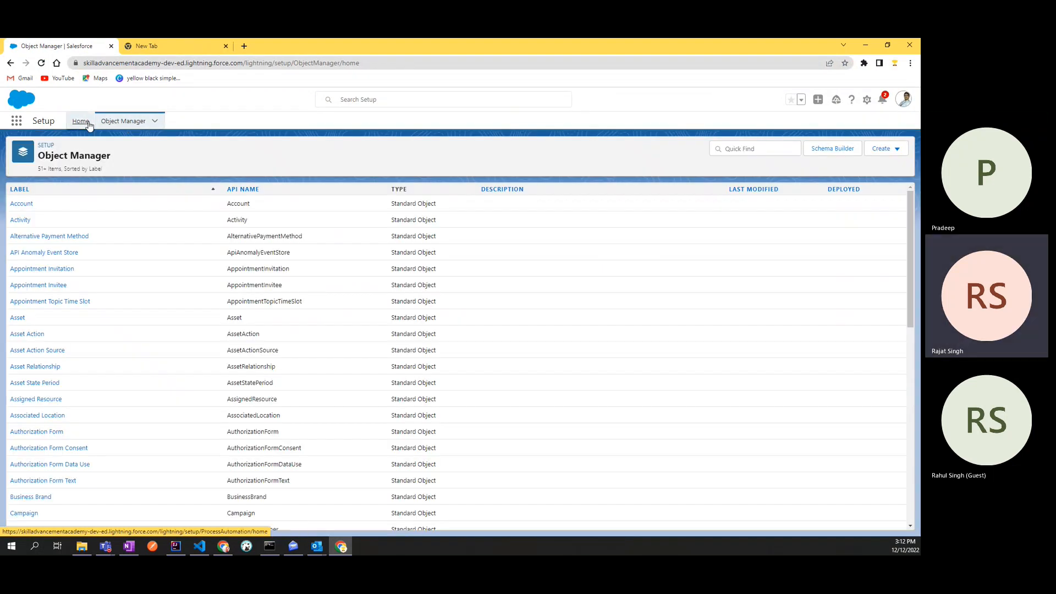
Open Process Builder from Setup Home, then switch to the SkillAdvancement app
click(80, 121)
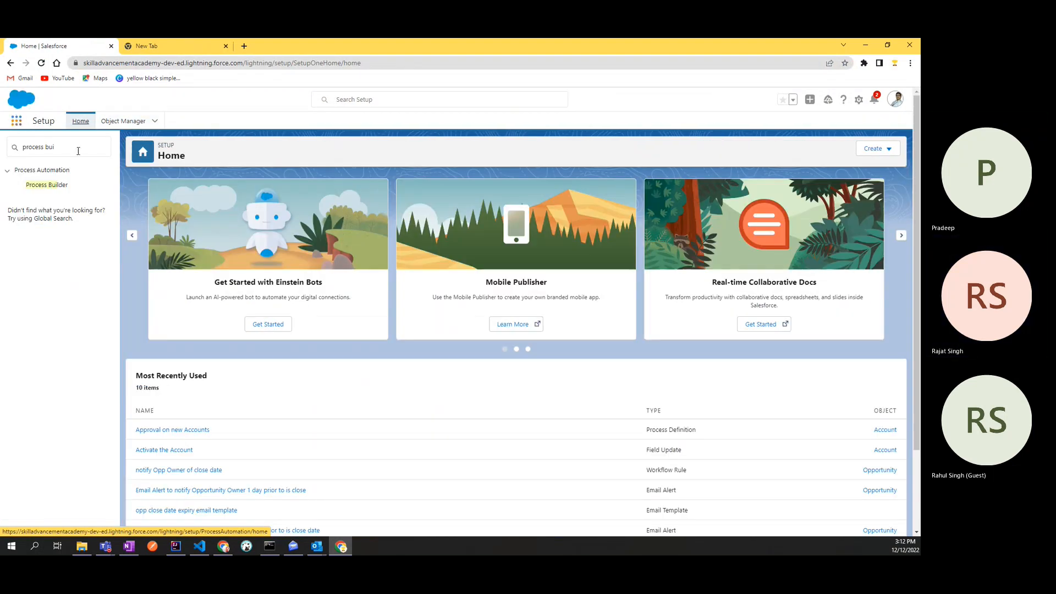
click(57, 186)
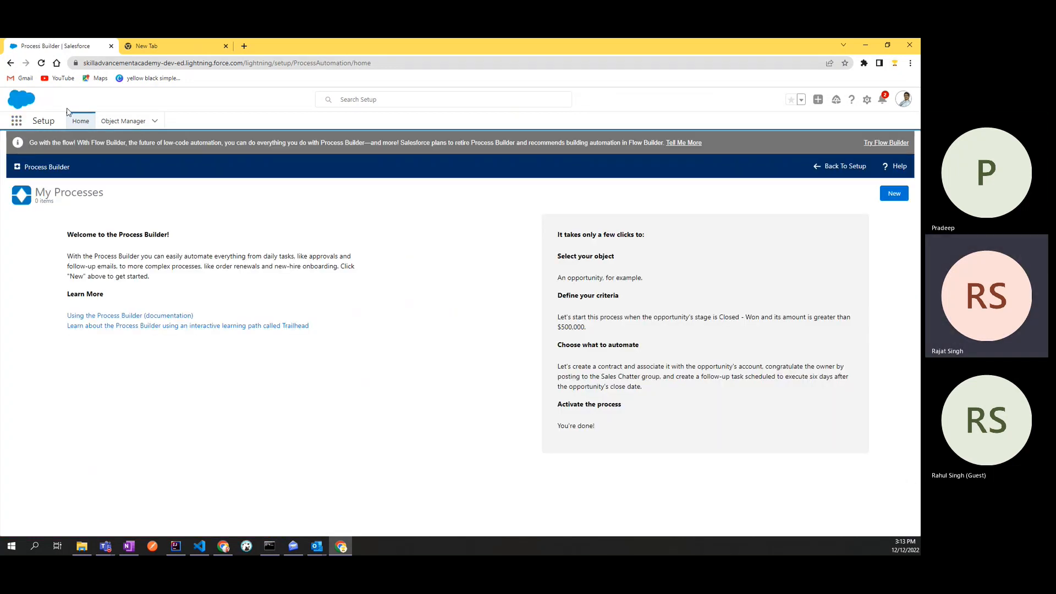
click(17, 121)
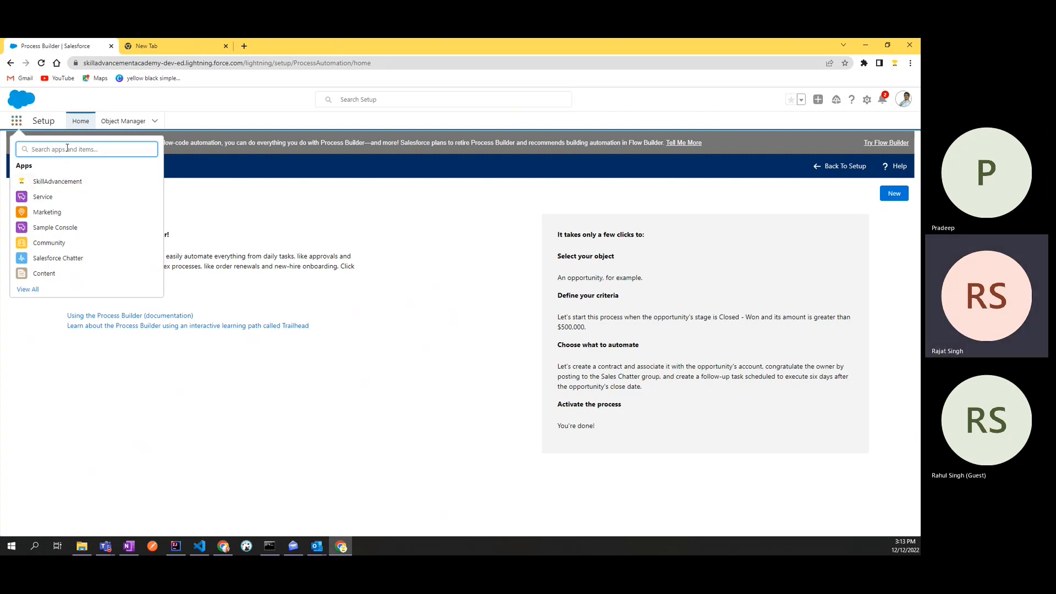
click(61, 182)
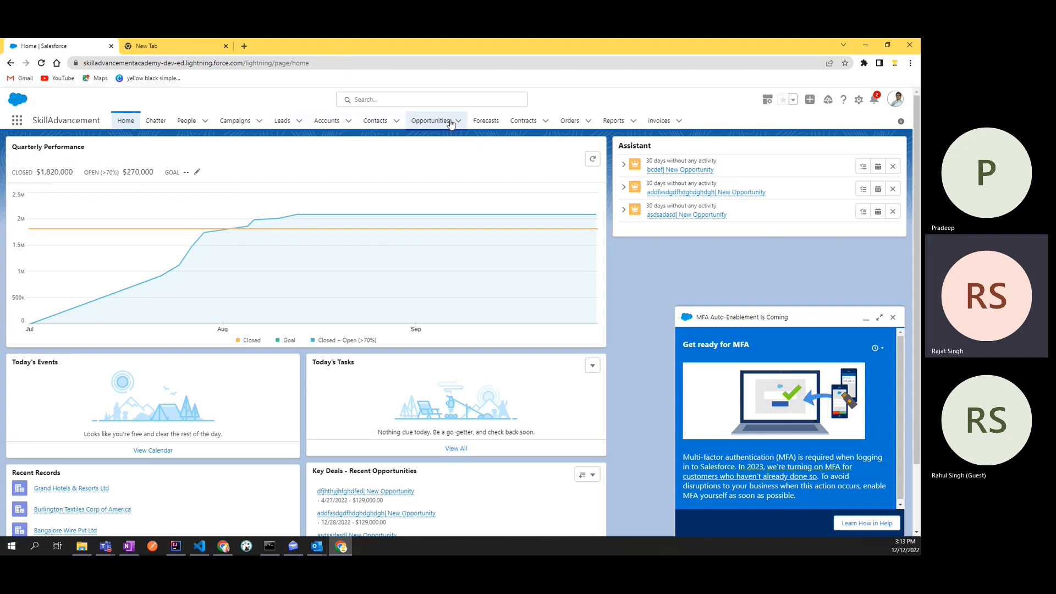
Load the copied Salesforce org address in the blank browser tab and open Setup from it
click(163, 47)
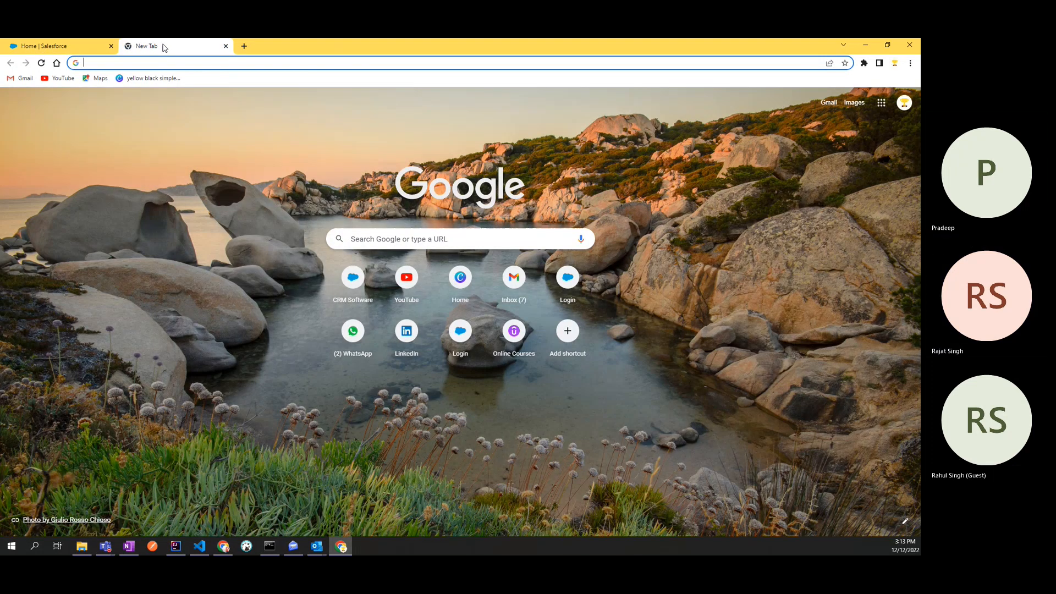
click(88, 47)
click(142, 66)
key(ctrl+c)
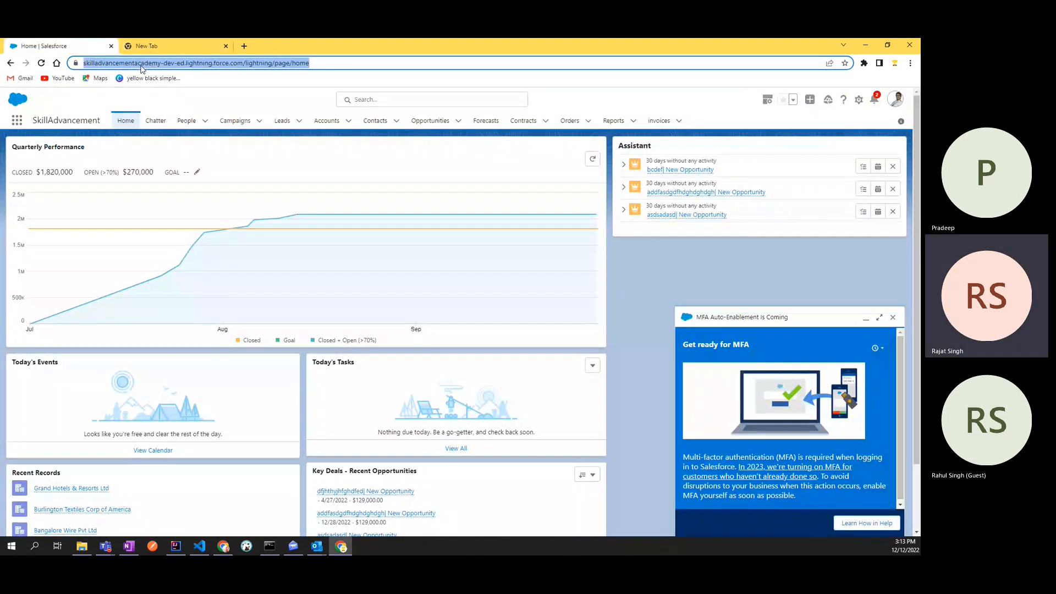
click(163, 47)
key(ctrl+v)
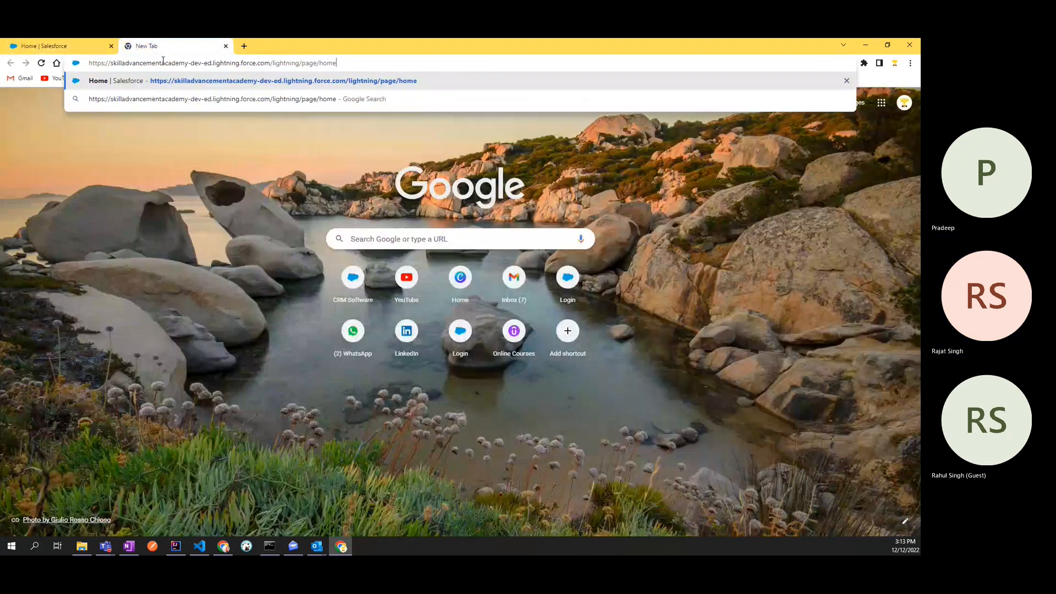
click(271, 65)
key(shift+End)
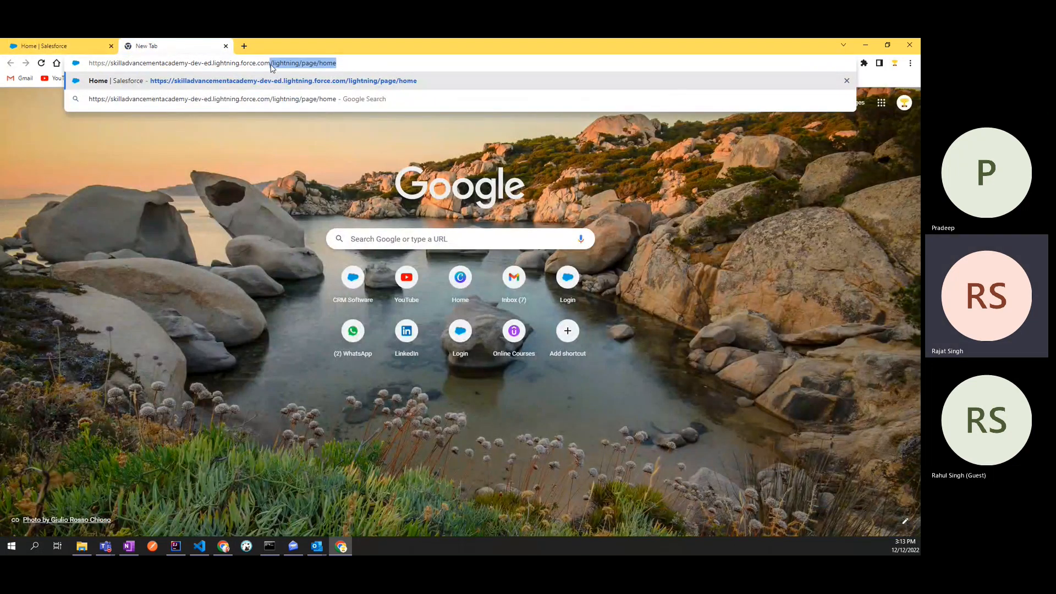
key(Return)
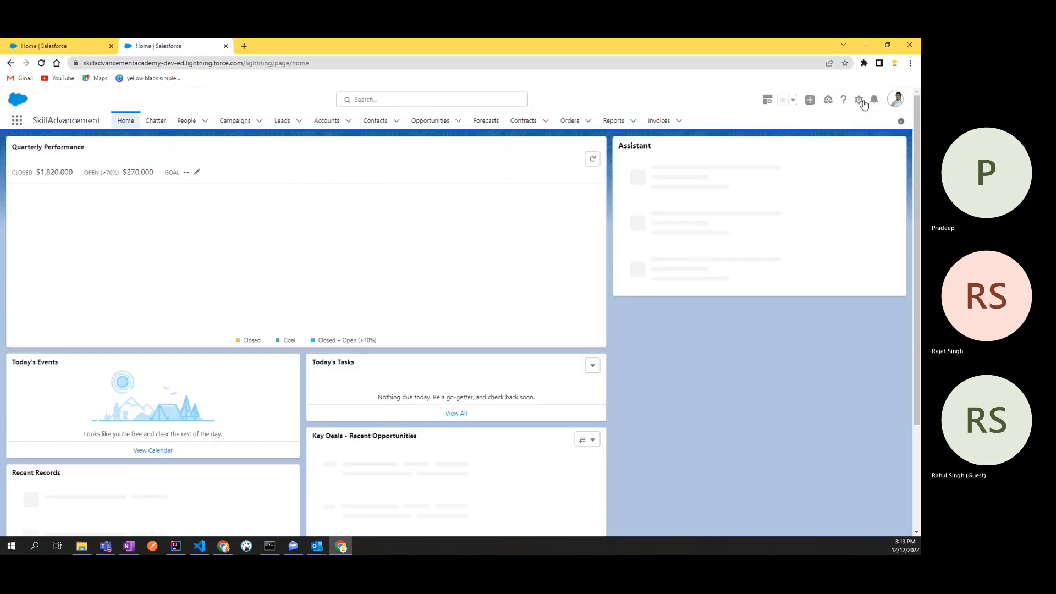
click(859, 100)
click(812, 128)
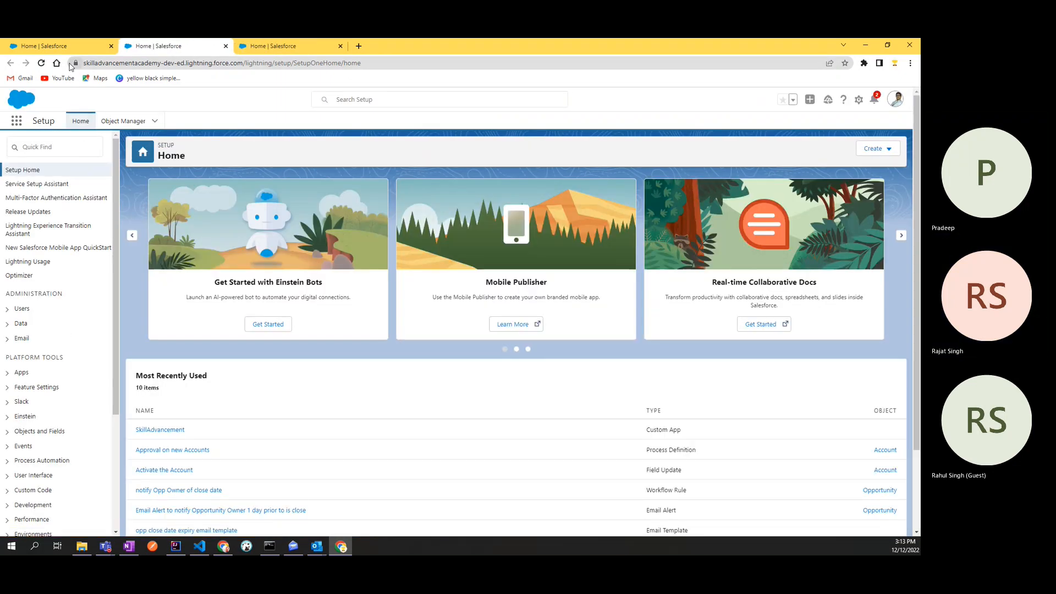
In the first Salesforce tab, view the abcde opportunity, return to the list, and open the "dfjhthyjhfghdfed| New Opportunity" record
click(55, 46)
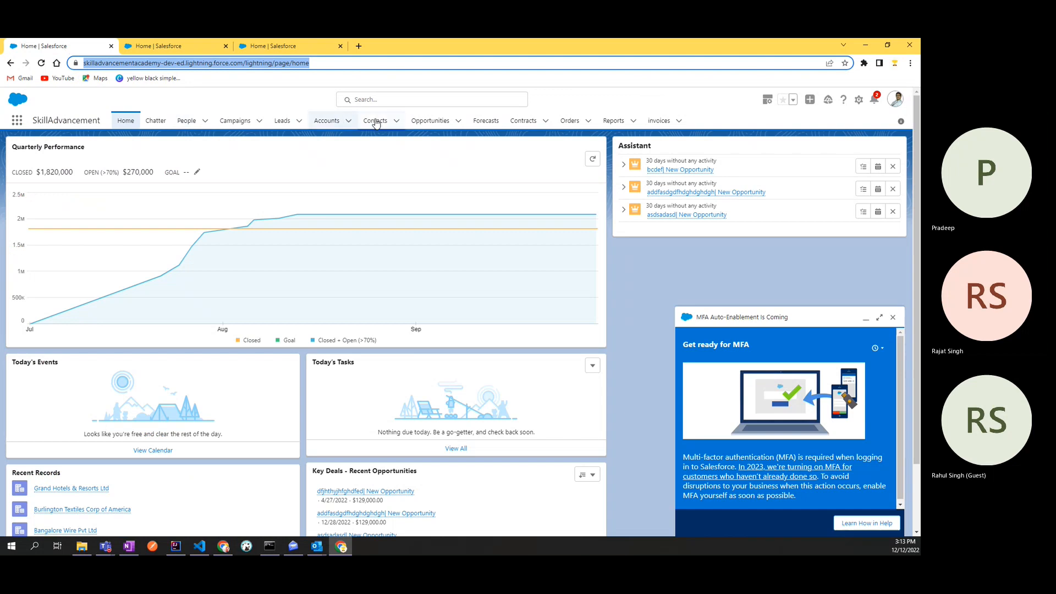
click(430, 121)
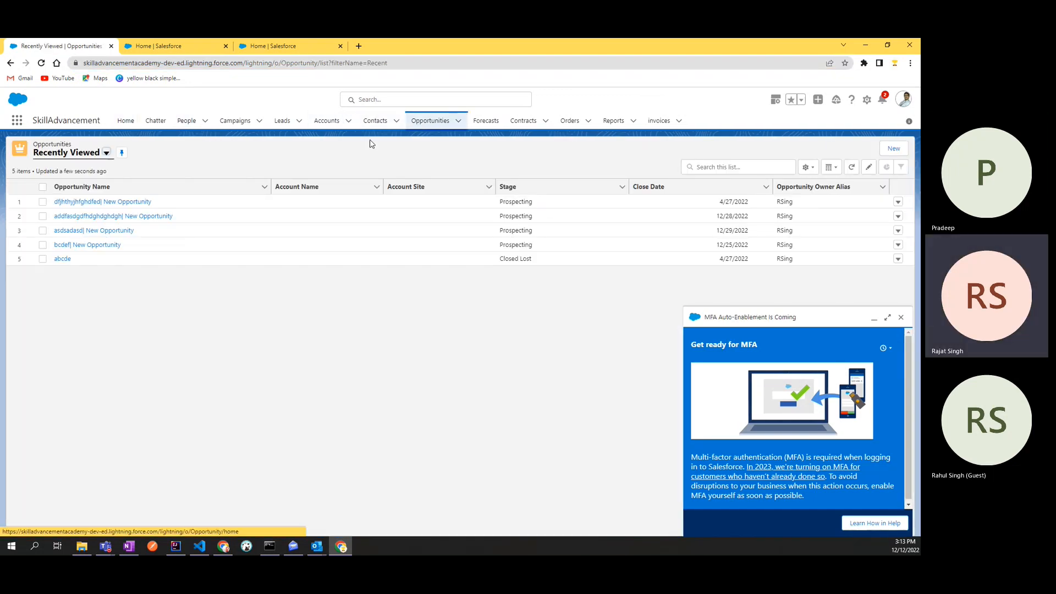
click(60, 260)
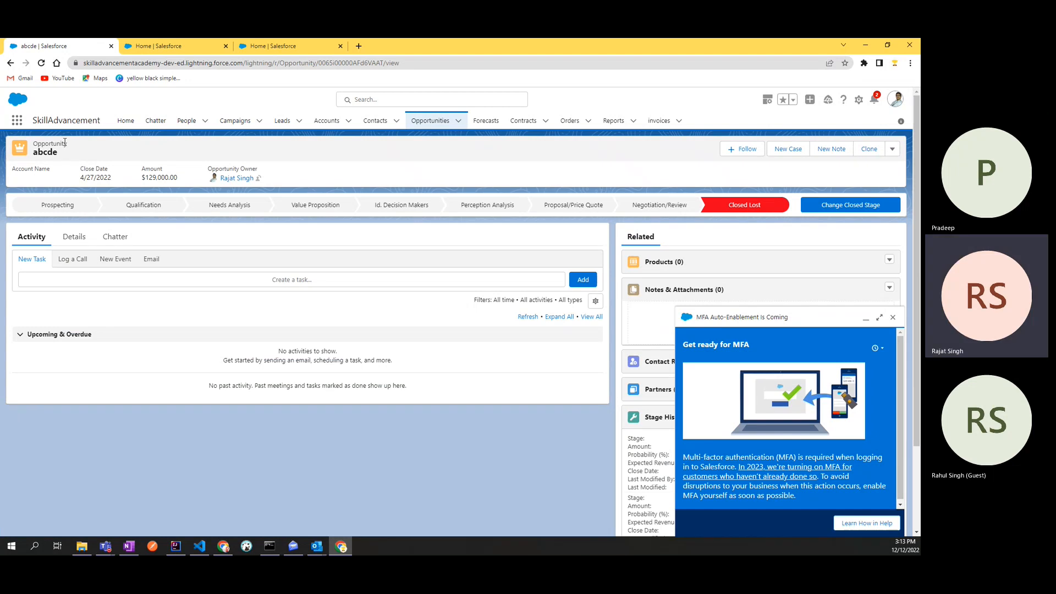
click(10, 63)
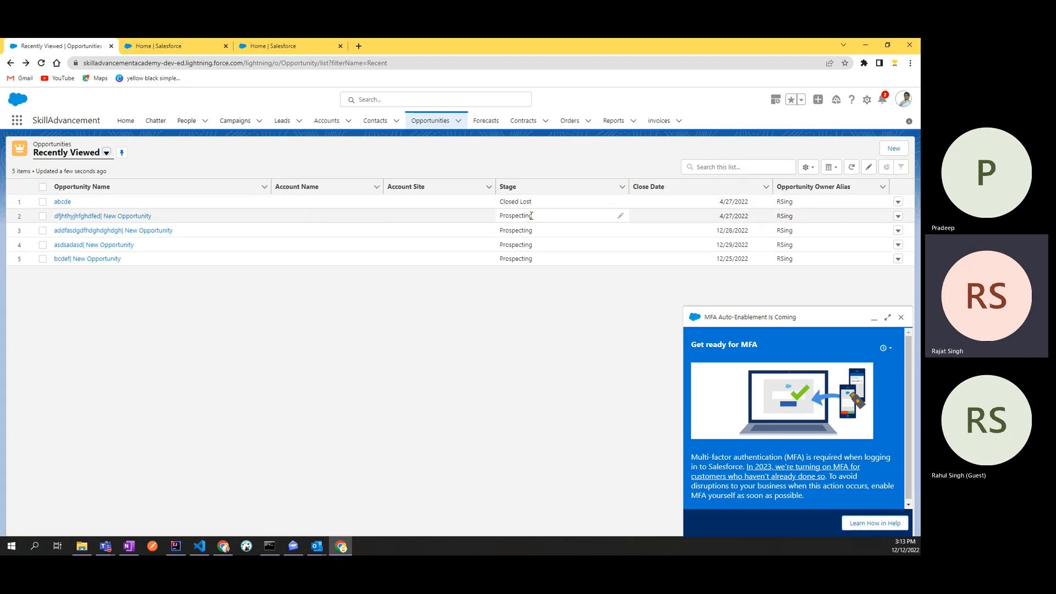
click(88, 216)
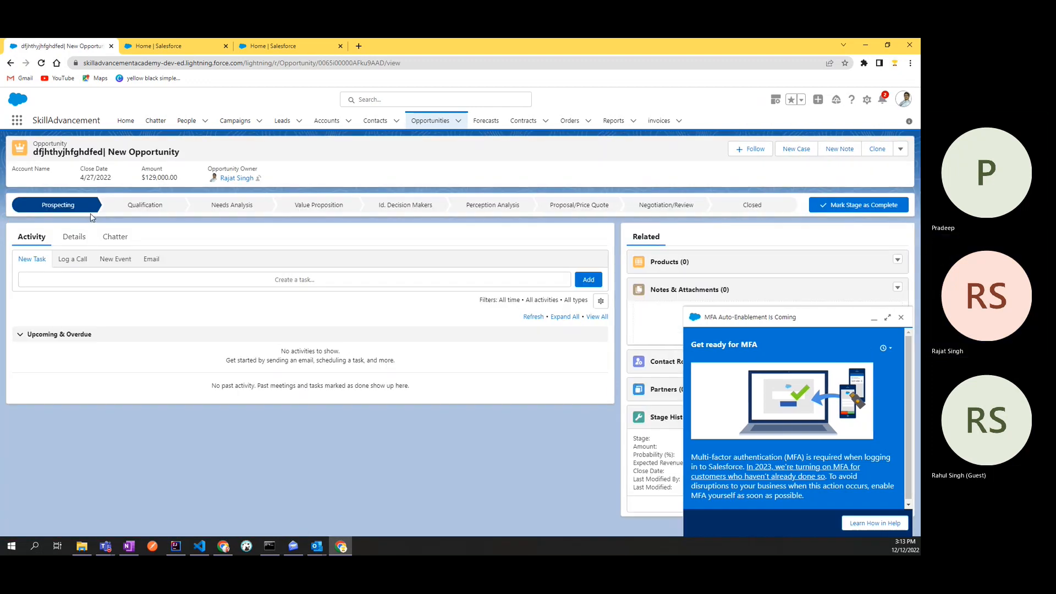
Step through the opportunity's path stages from Qualification to Perception Analysis and preview the opportunity owner's details
click(154, 210)
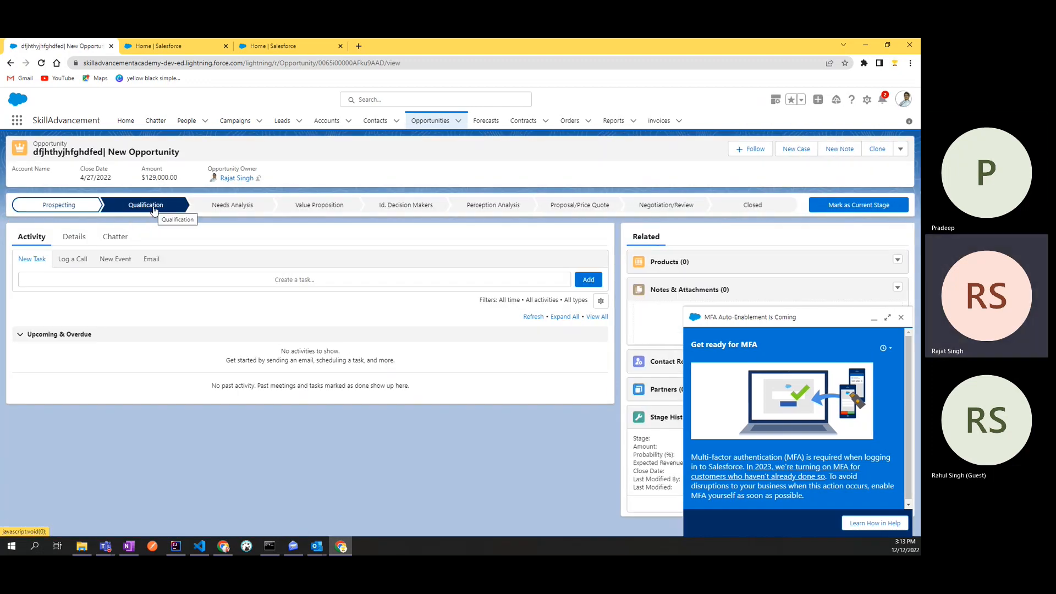
click(232, 205)
click(319, 205)
click(380, 204)
click(495, 204)
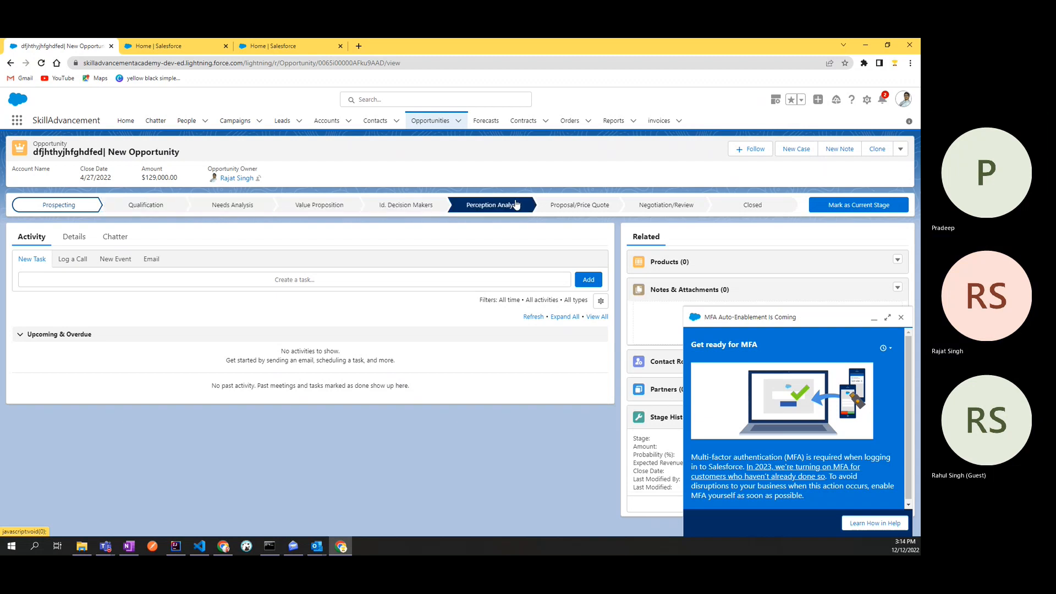
click(194, 333)
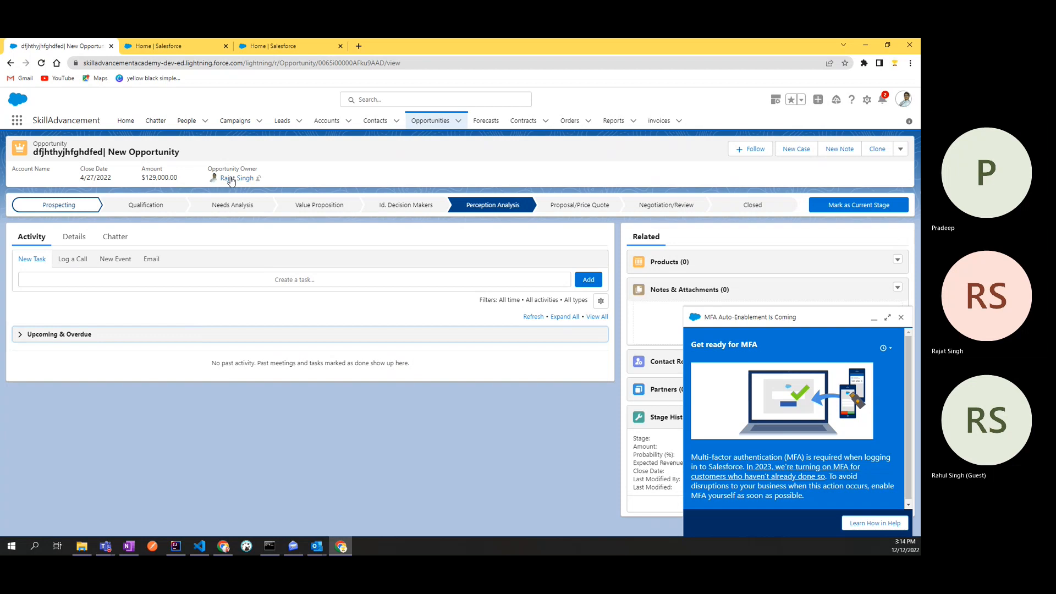
mouse_move(231, 181)
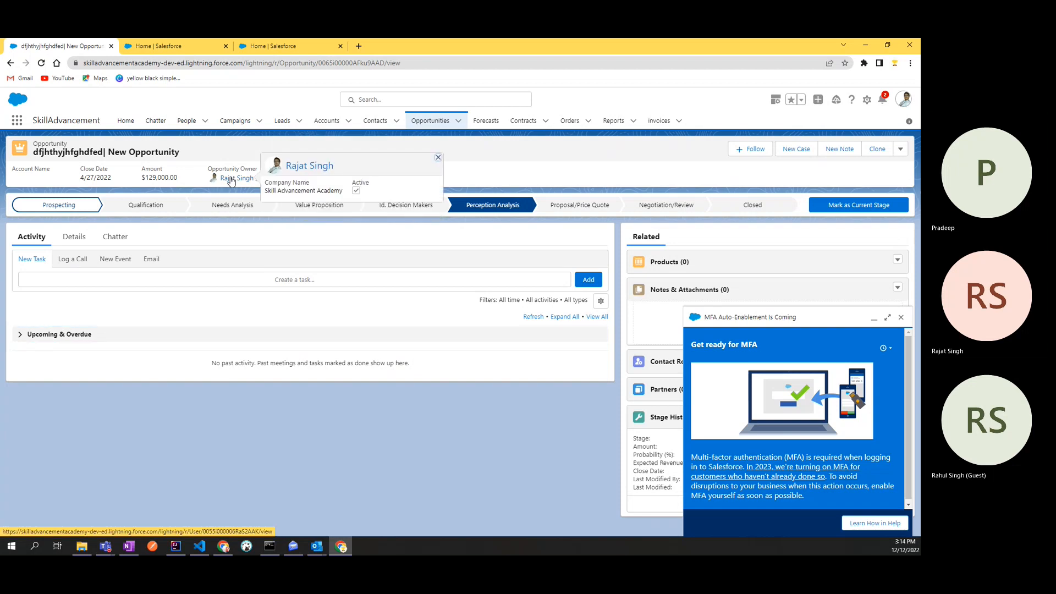
Show the opportunity's field details and search the page for "priority"
click(73, 237)
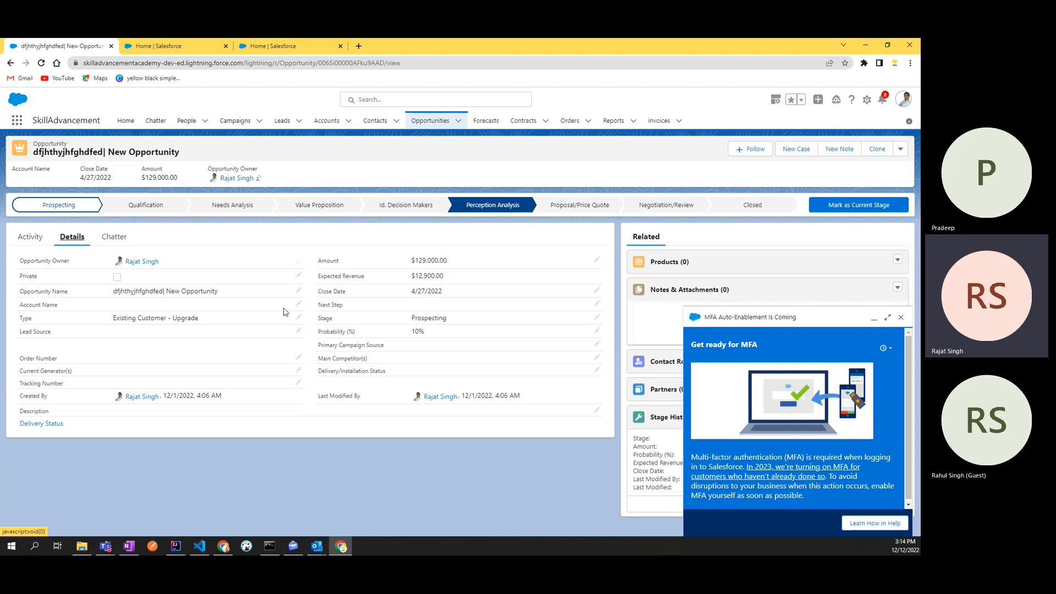
key(ctrl+f)
text(pri)
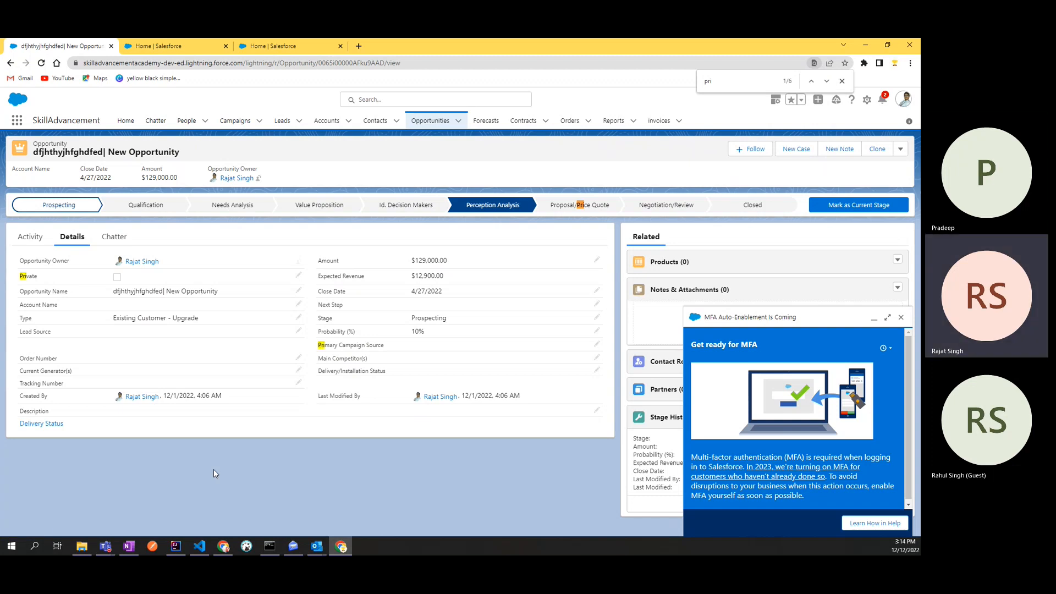
text(o)
key(BackSpace)
text(ority)
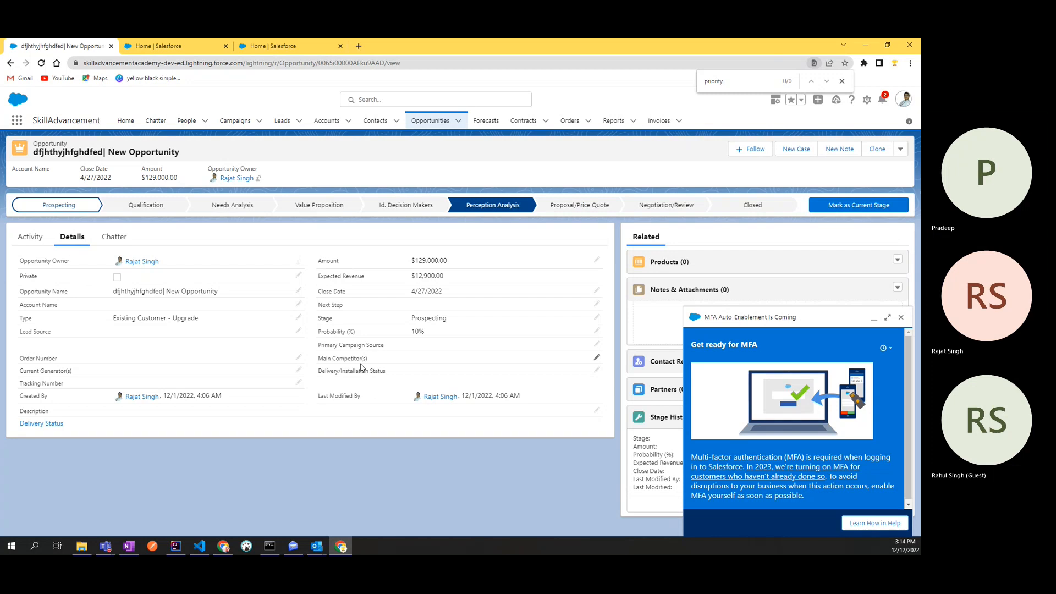
click(841, 81)
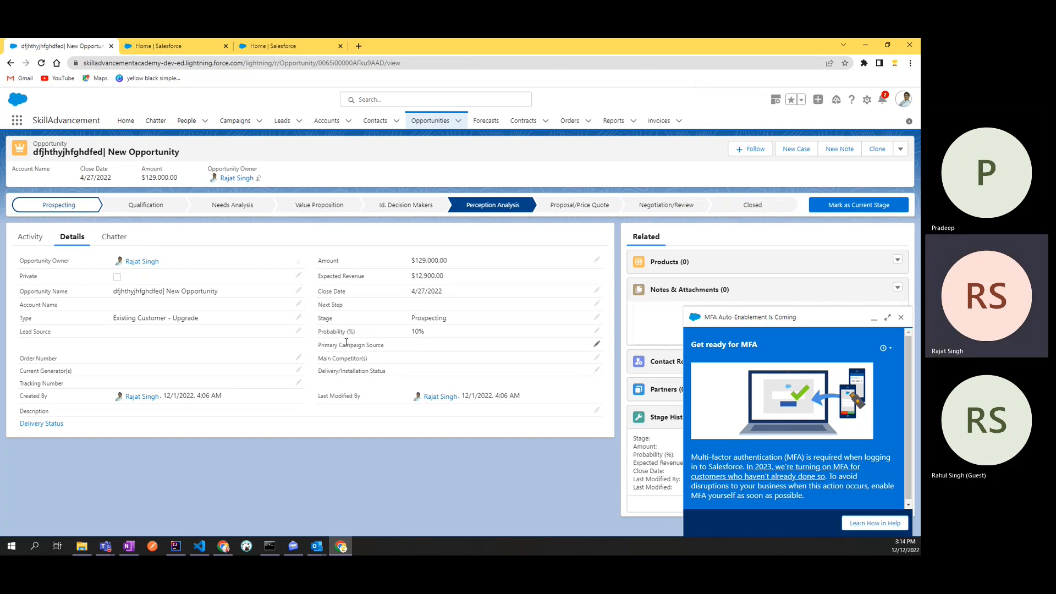
Search the opportunity details page for "level" and close the search
key(ctrl+f)
text(la)
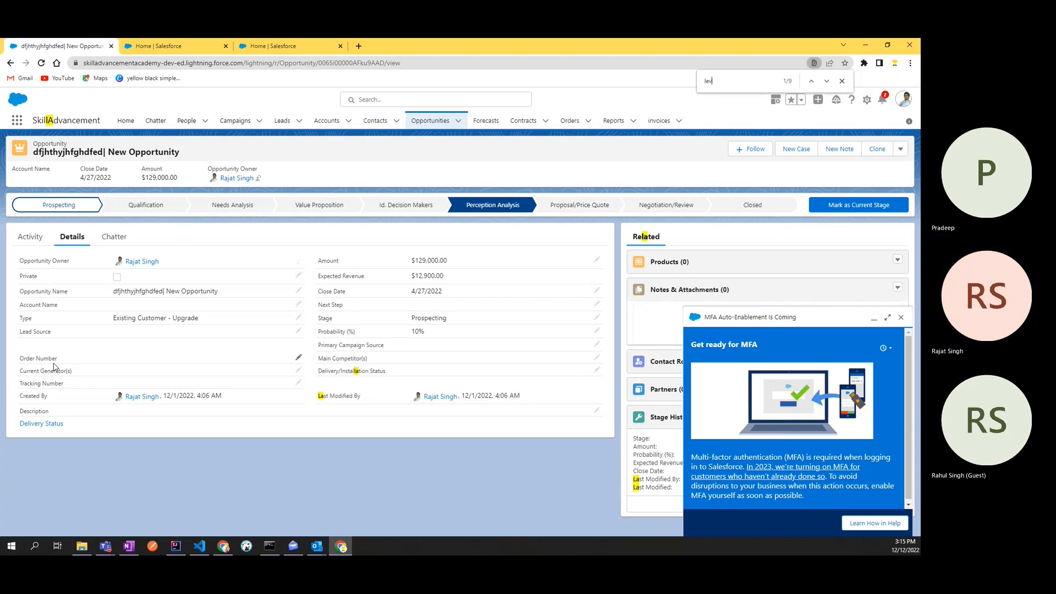
key(BackSpace)
key(BackSpace)
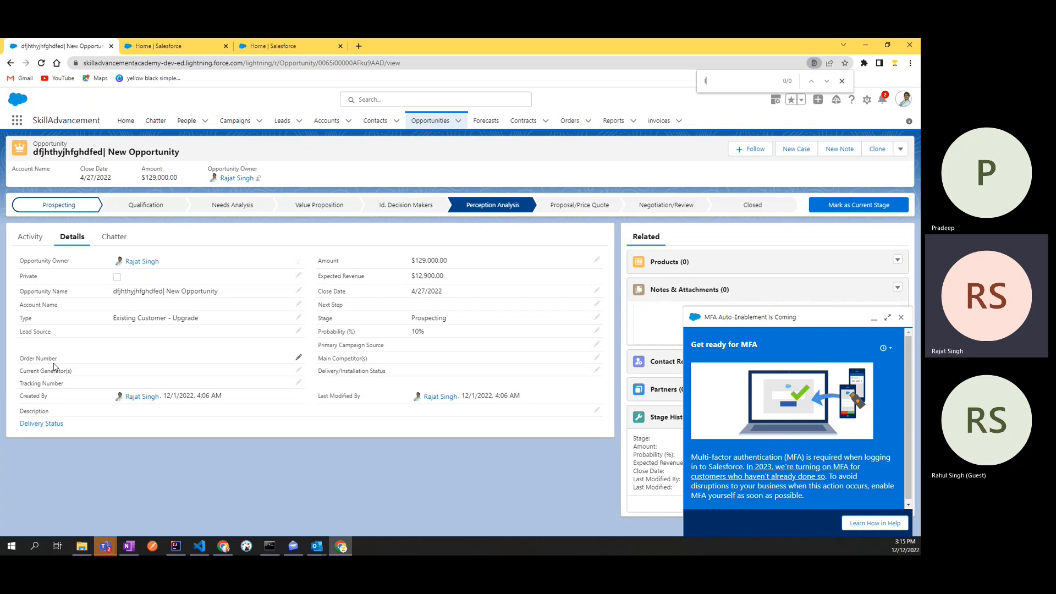
text(level)
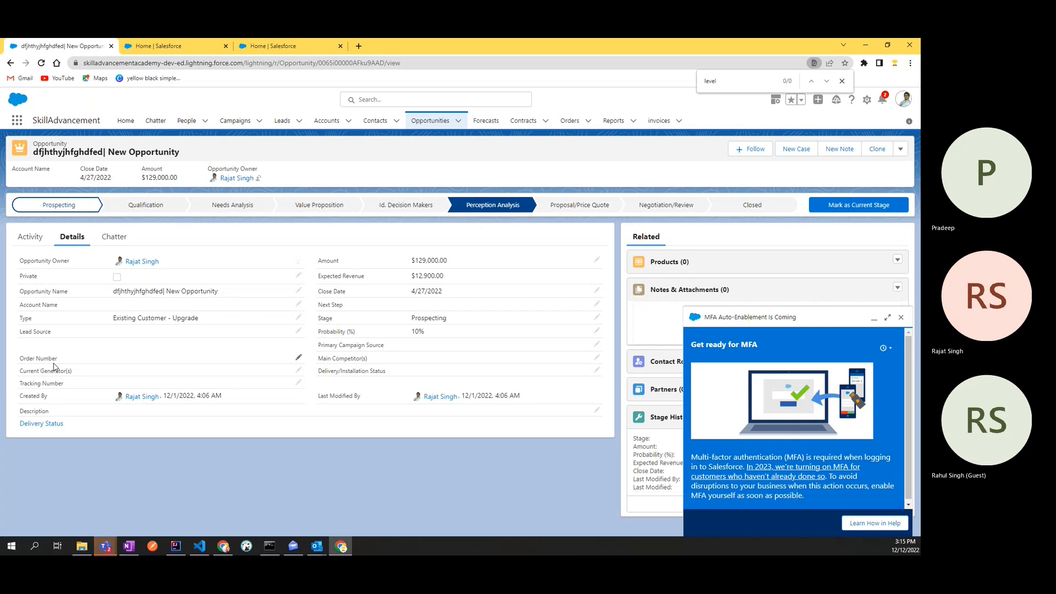
click(841, 81)
Switch to Salesforce Classic and open the "dfjhthyjhfghdfed| New Opportunity" record there
click(904, 101)
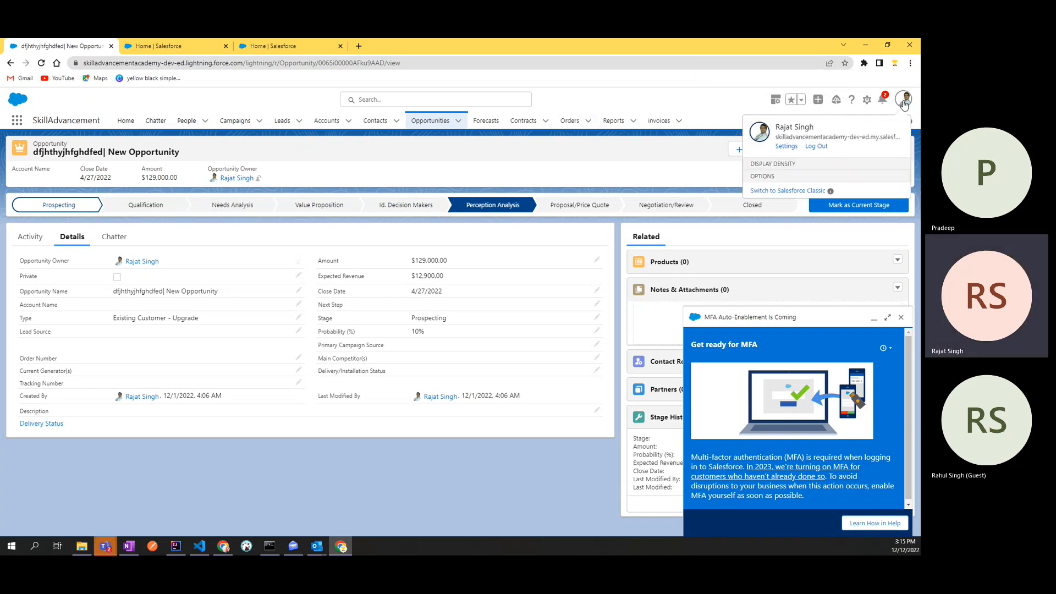
click(771, 235)
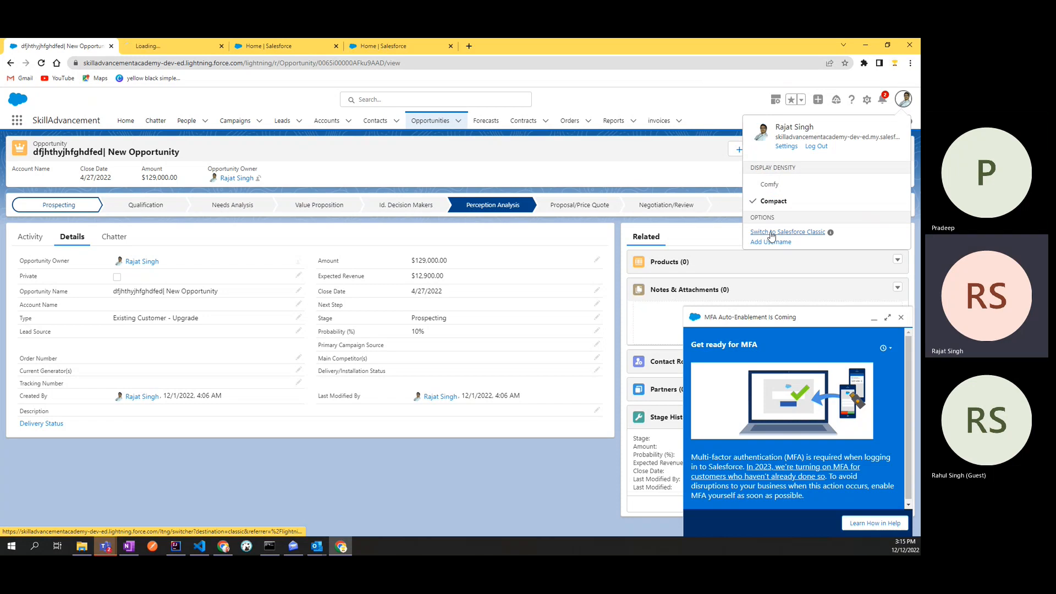
click(181, 46)
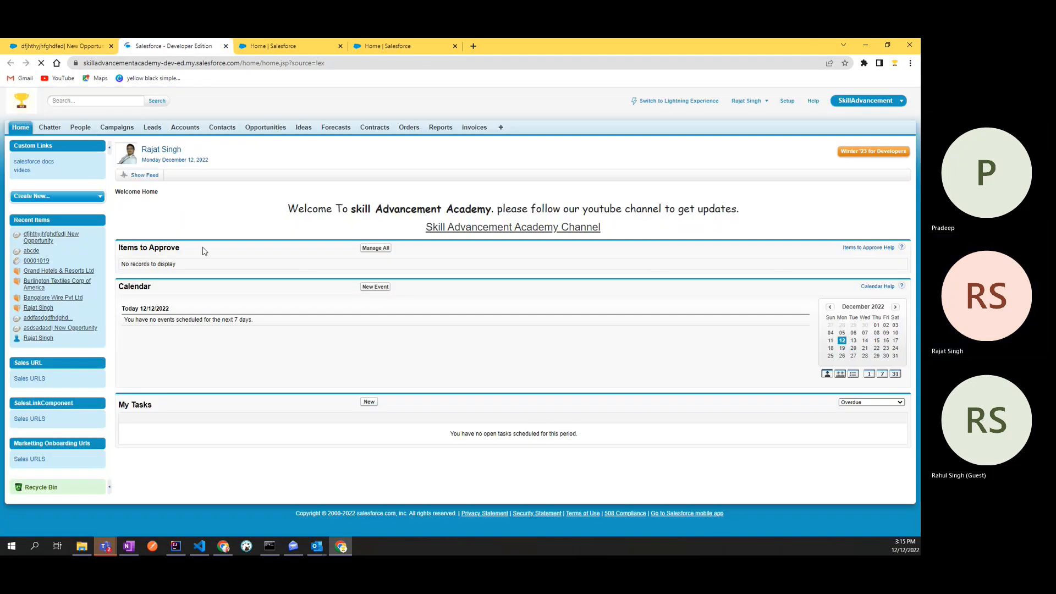
click(268, 130)
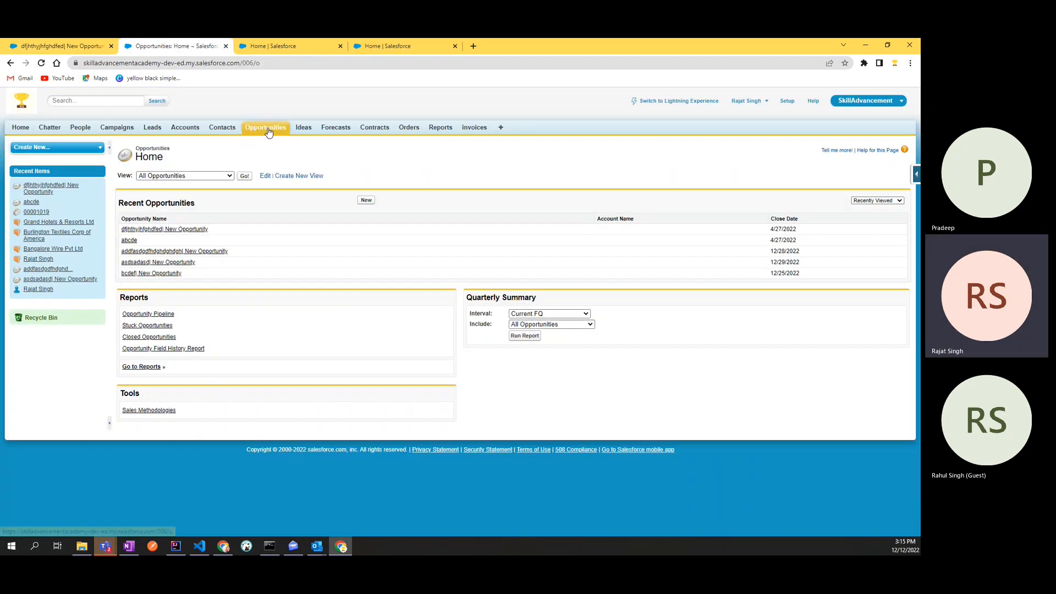
click(136, 229)
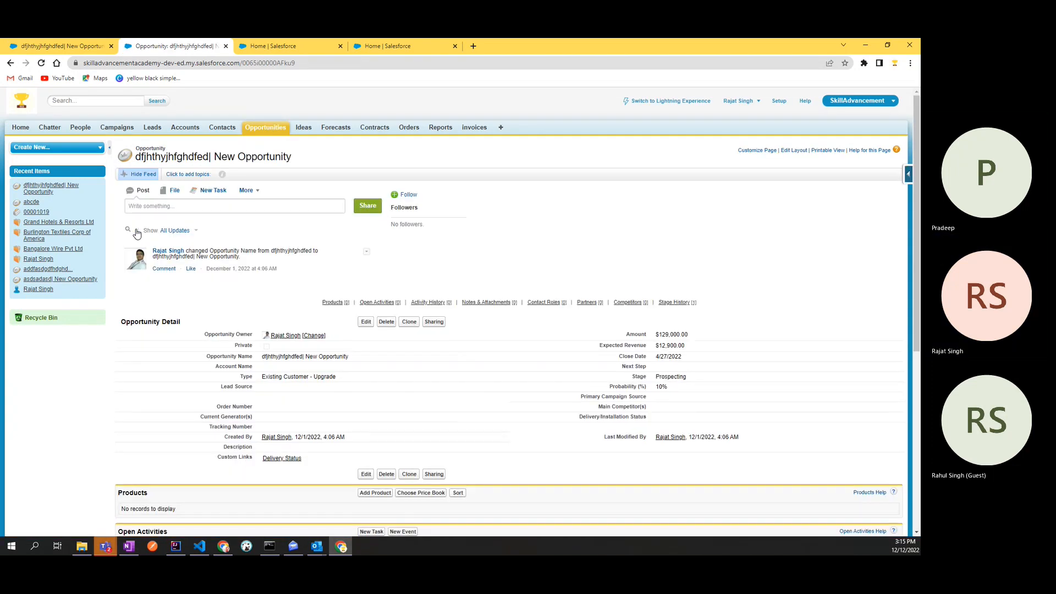
Look through the Classic opportunity record and search its page for "level", then close the search
scroll(237, 352, down, 3)
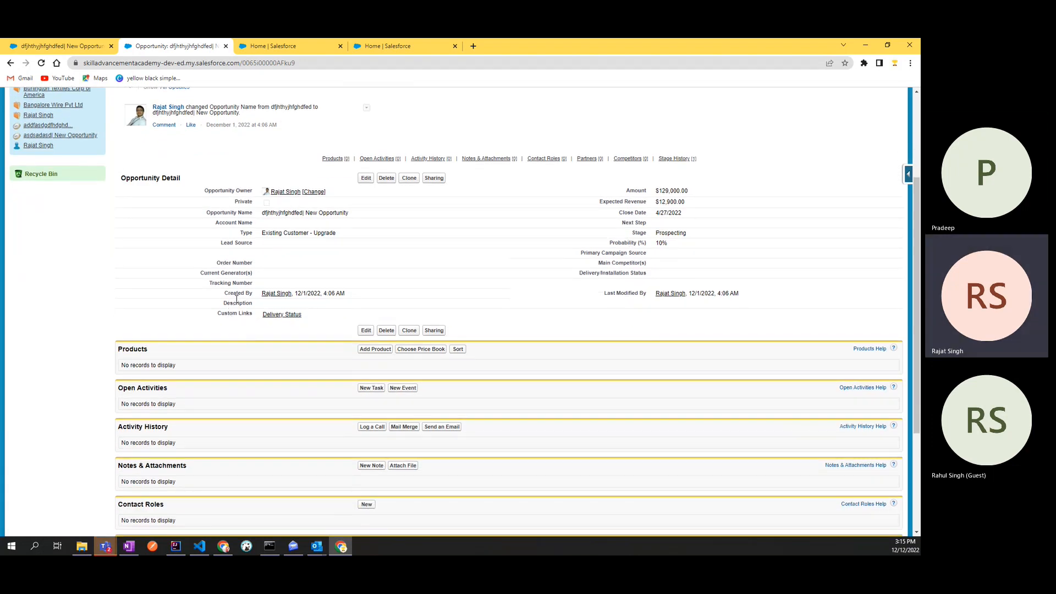
key(ctrl+f)
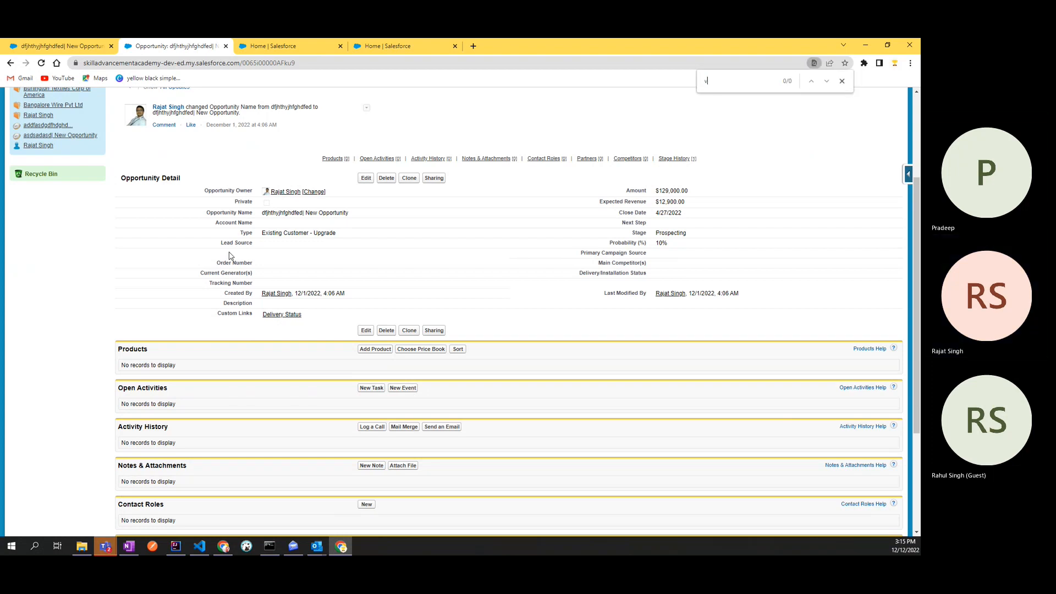
key(BackSpace)
text(;)
key(BackSpace)
text(lveel)
key(BackSpace)
key(BackSpace)
key(BackSpace)
key(BackSpace)
text(evel)
scroll(229, 255, up, 3)
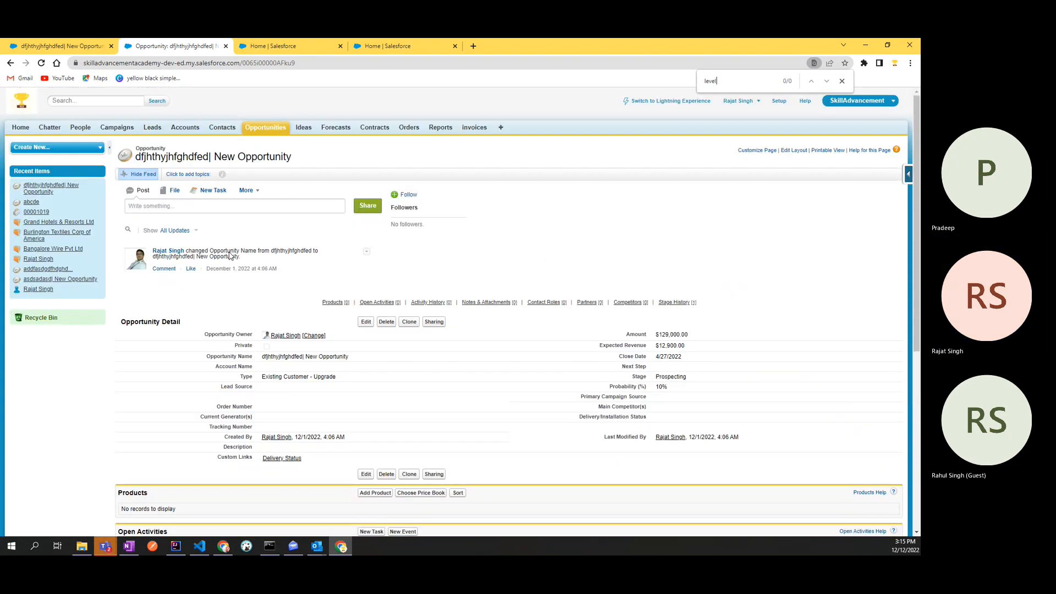
key(Escape)
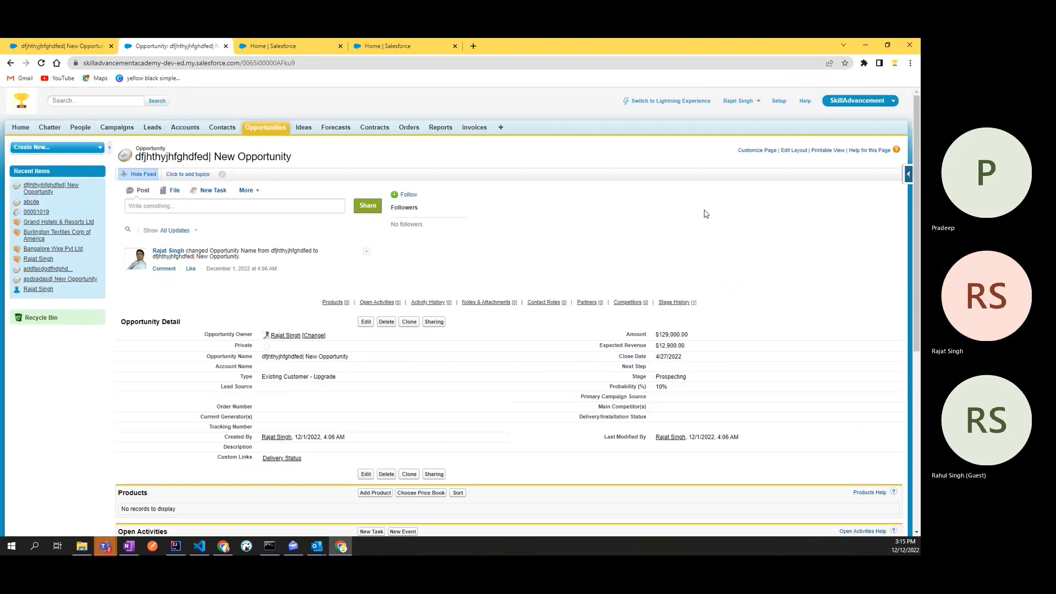
Open the Opportunity page layout editor, examine its available fields, sections and related lists, then close that browser tab
click(788, 152)
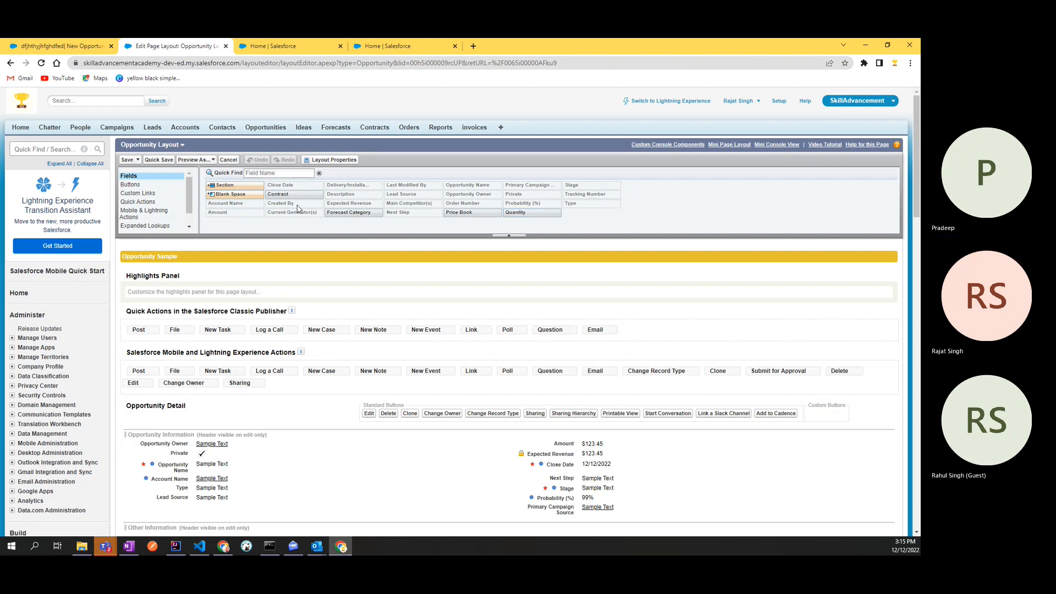
scroll(361, 360, down, 5)
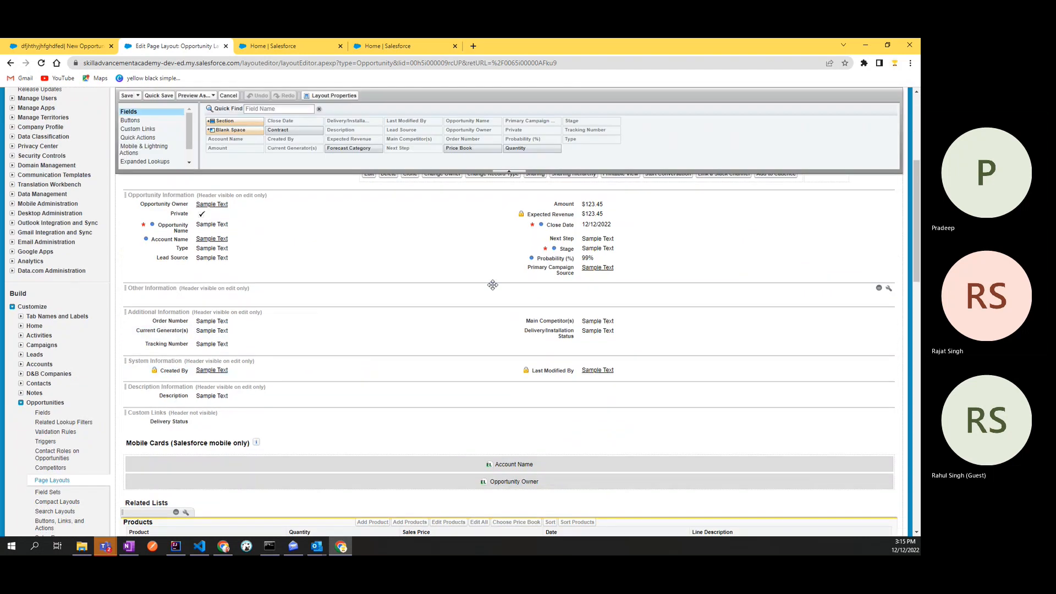
scroll(625, 258, down, 2)
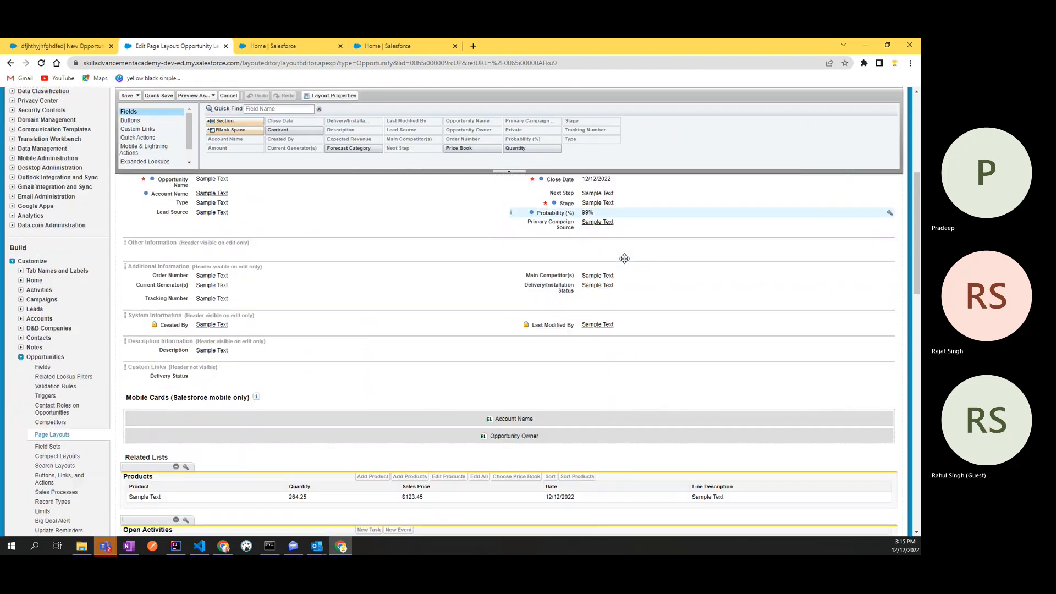
scroll(624, 258, down, 7)
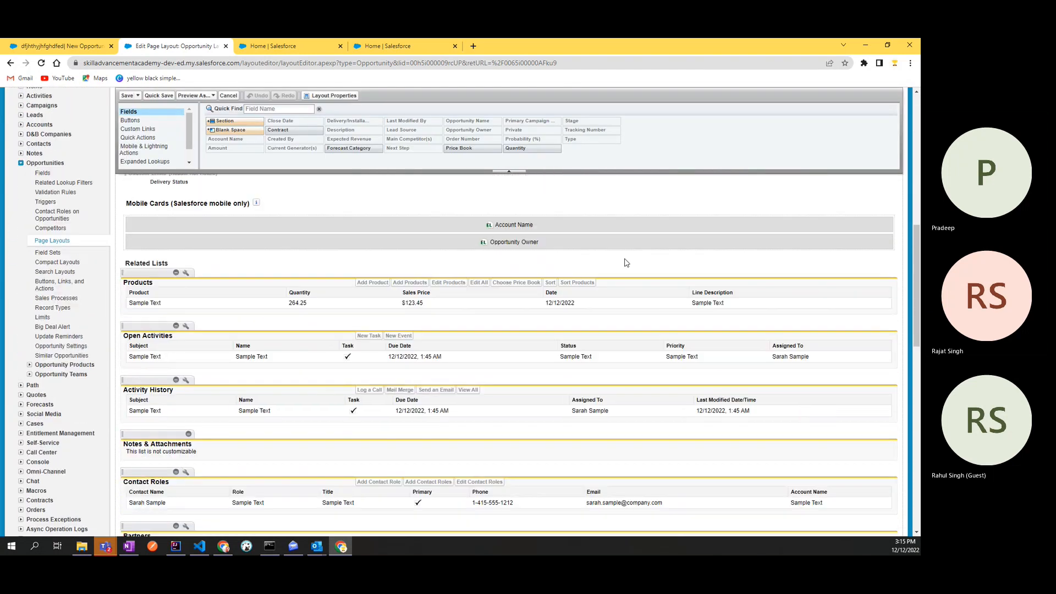
scroll(625, 261, up, 8)
scroll(625, 263, up, 6)
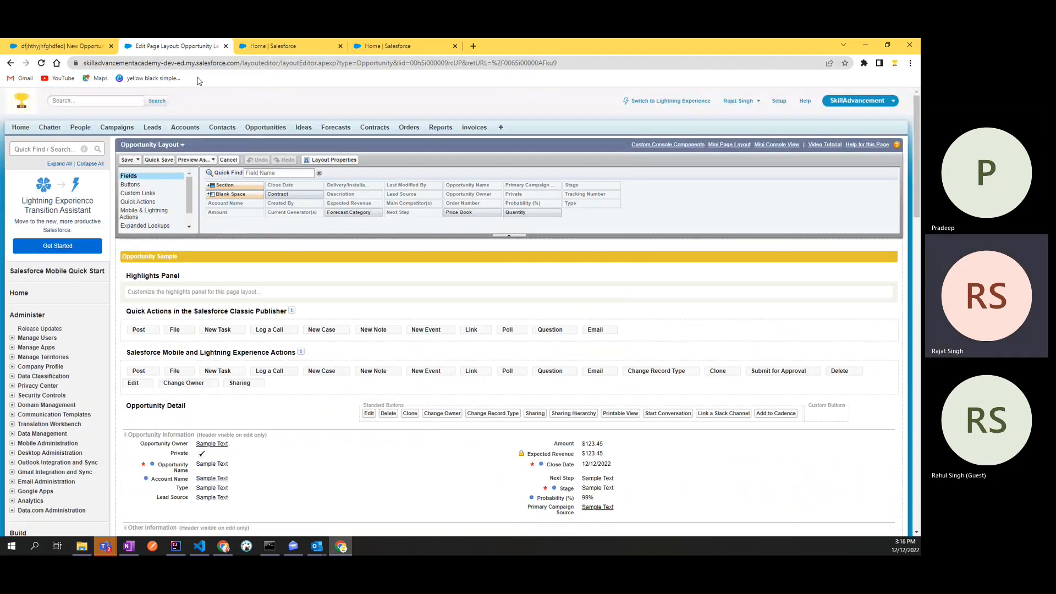
click(225, 46)
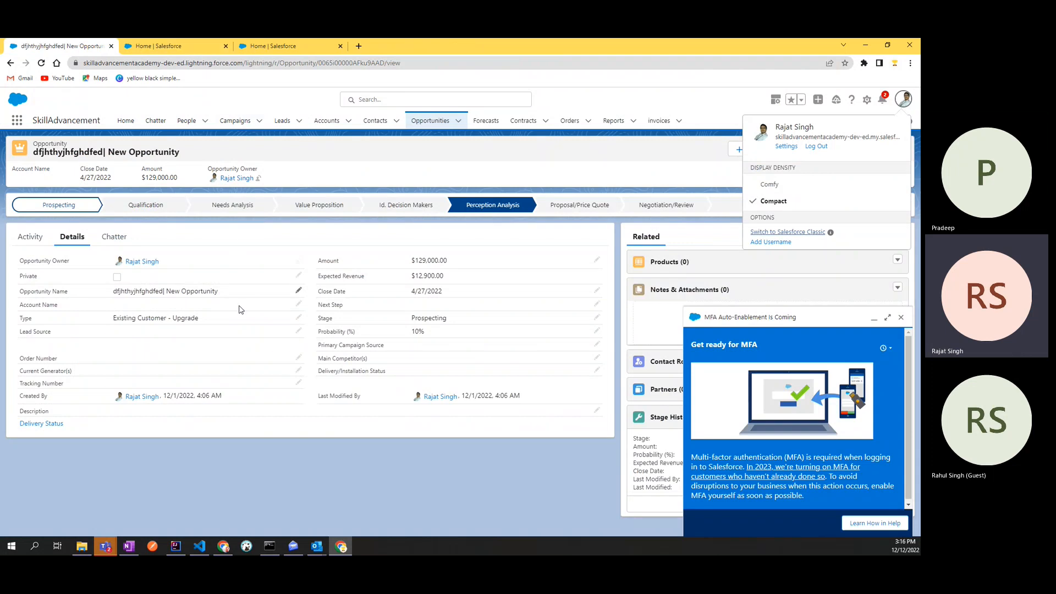
click(165, 46)
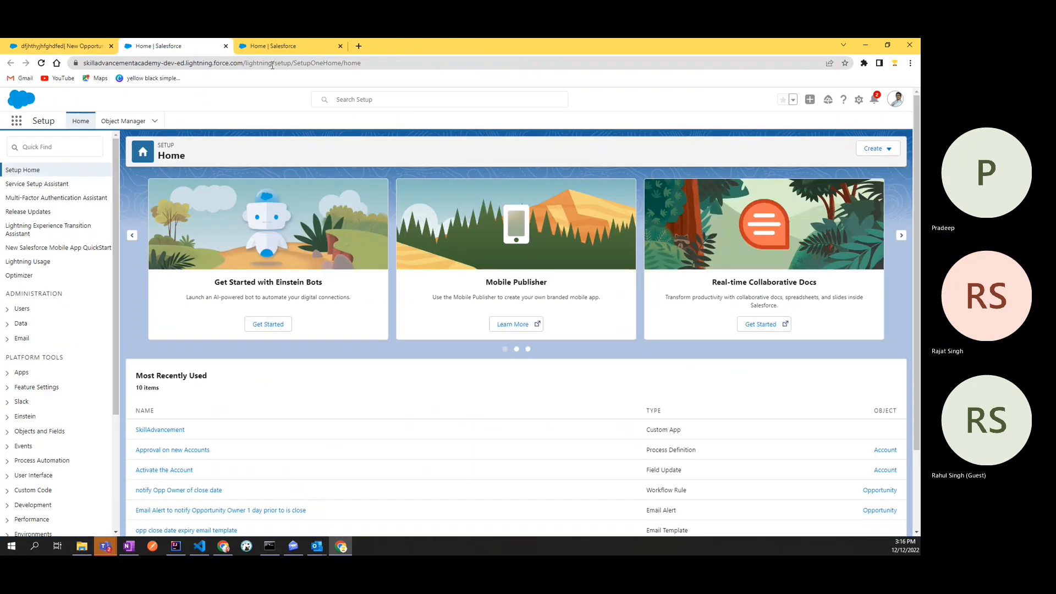
click(275, 46)
click(61, 46)
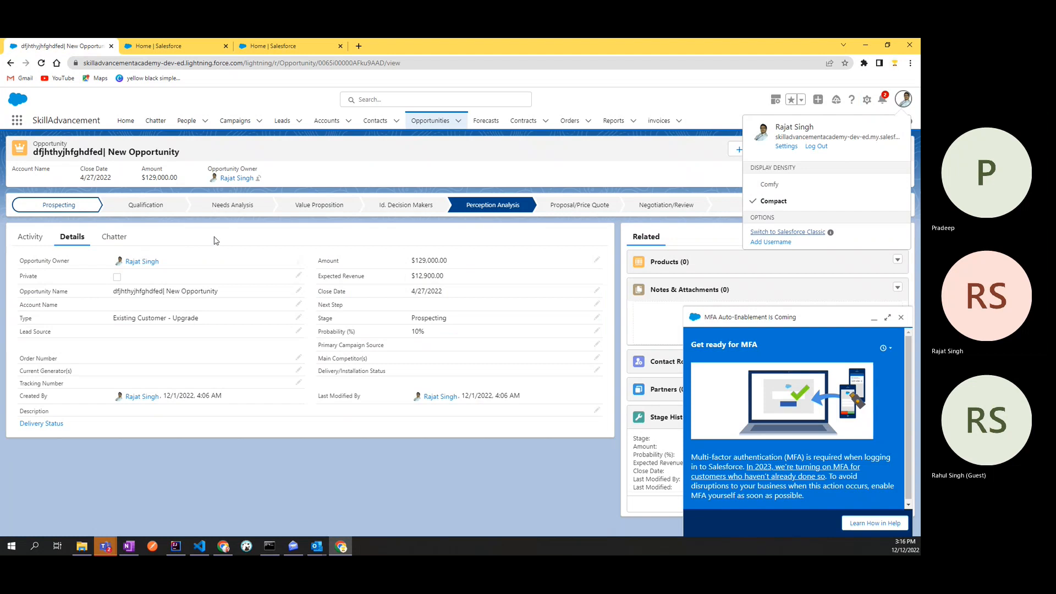
click(178, 44)
click(38, 141)
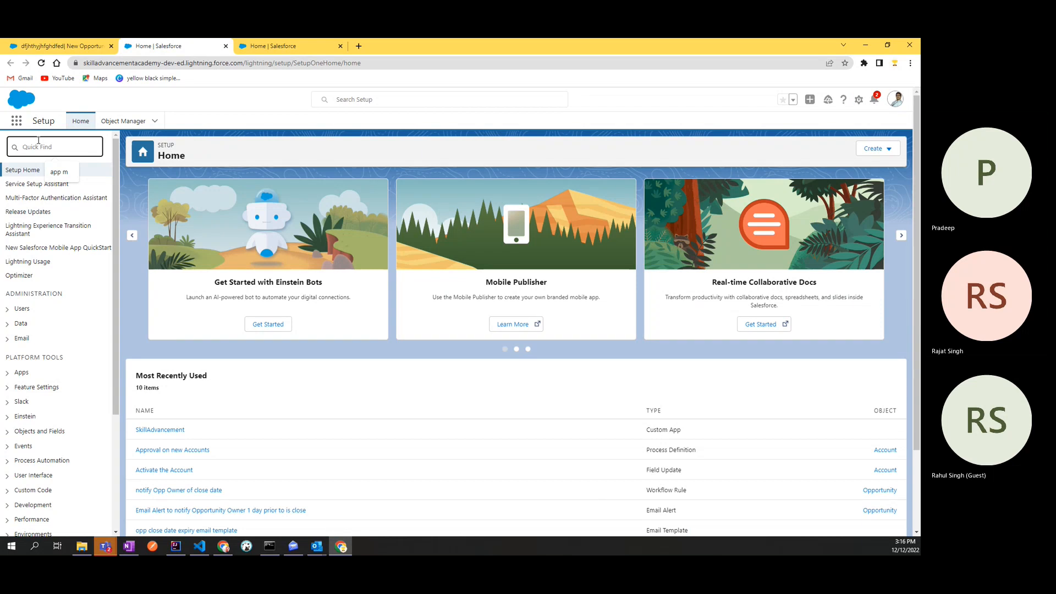
text(sk)
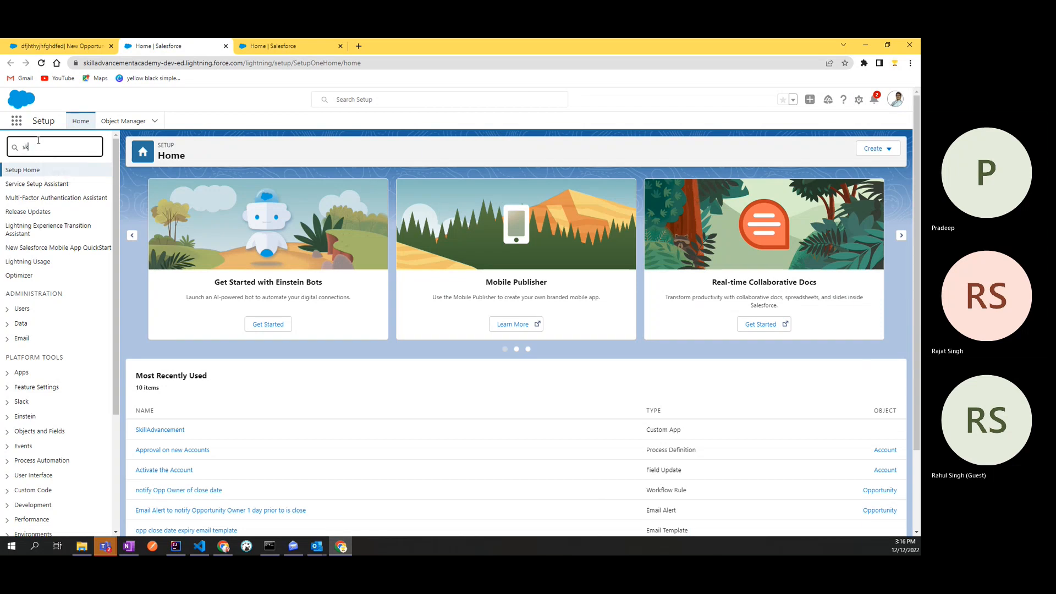
key(BackSpace)
key(BackSpace)
text(s)
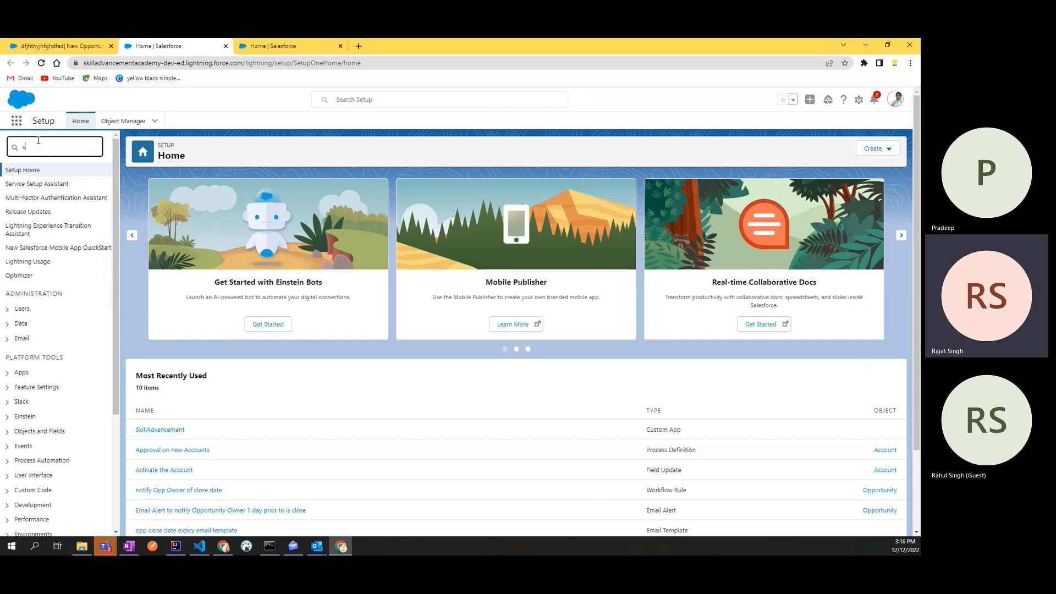
key(BackSpace)
Open Setup in a new browser tab, find Process Builder with the search term "process bui" and open it
click(859, 103)
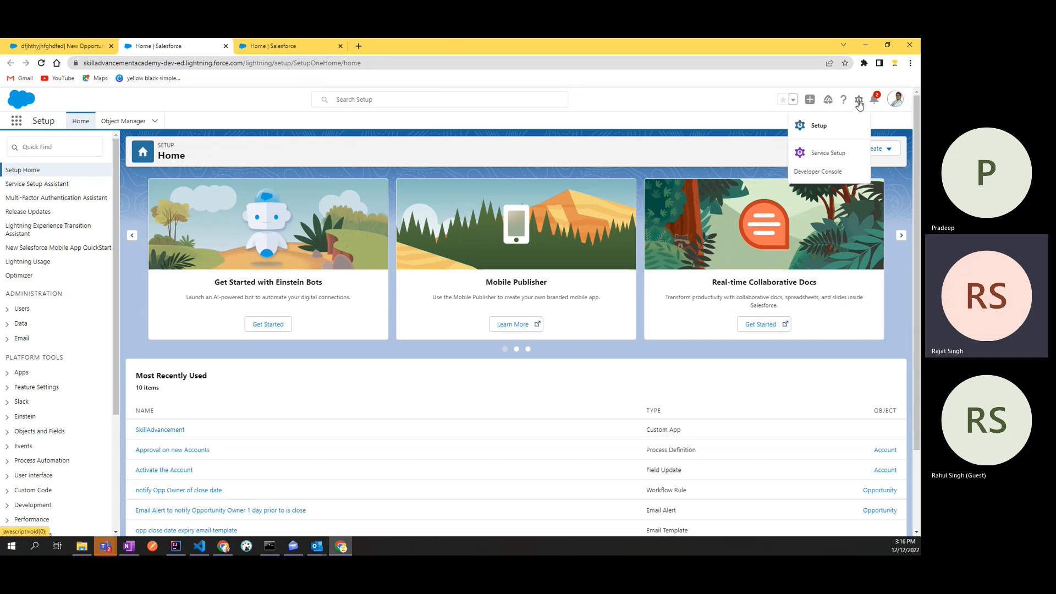
click(810, 122)
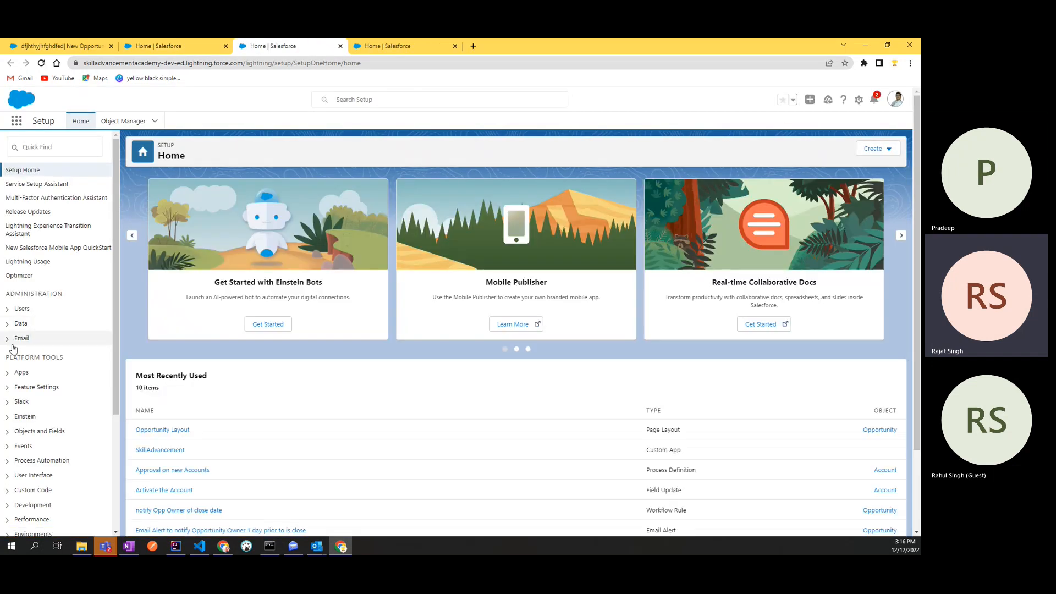
scroll(63, 275, down, 3)
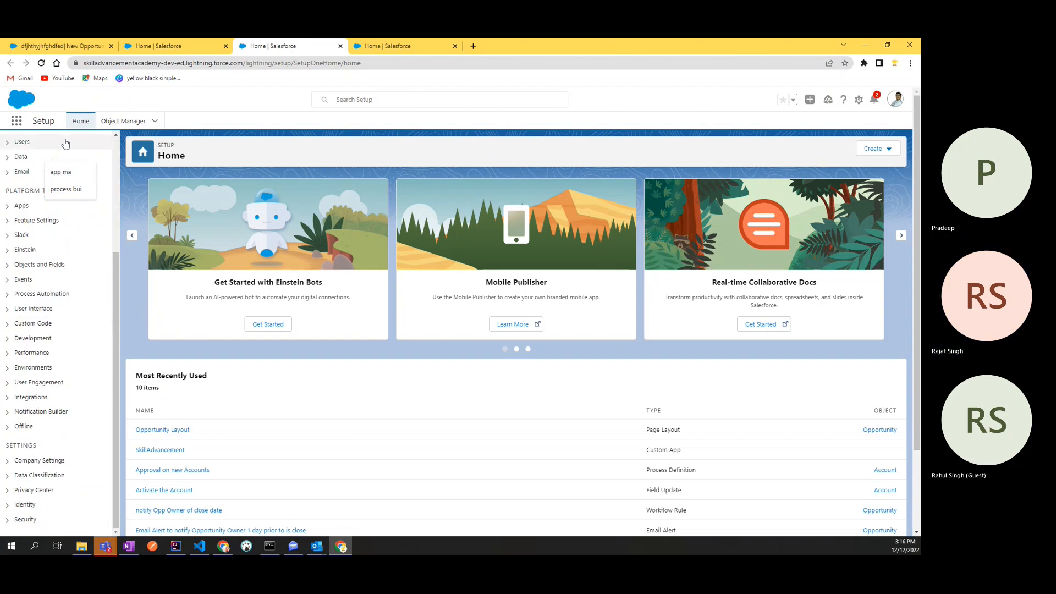
scroll(60, 139, up, 3)
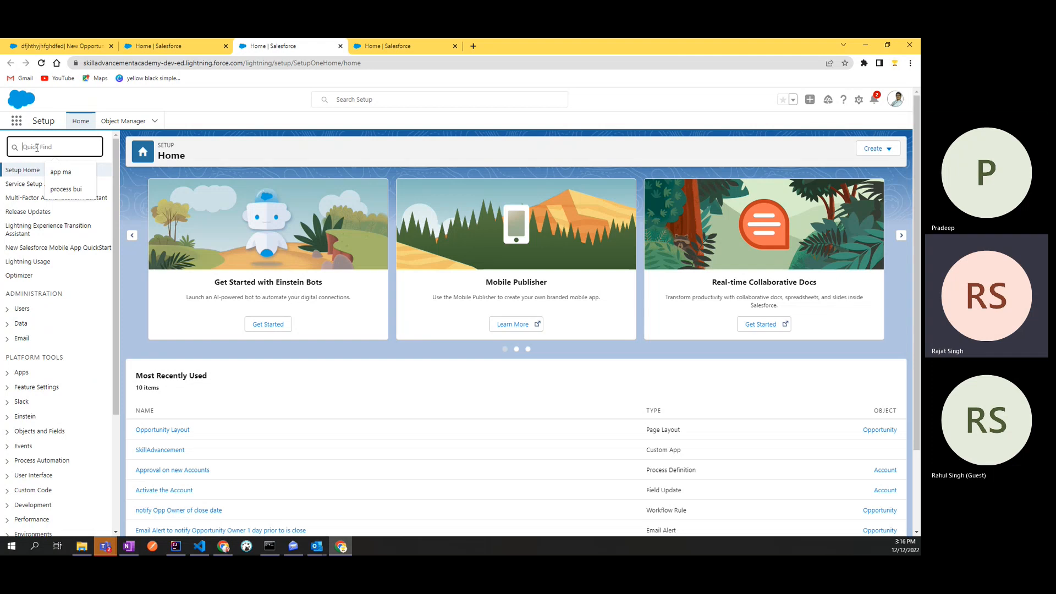
click(37, 147)
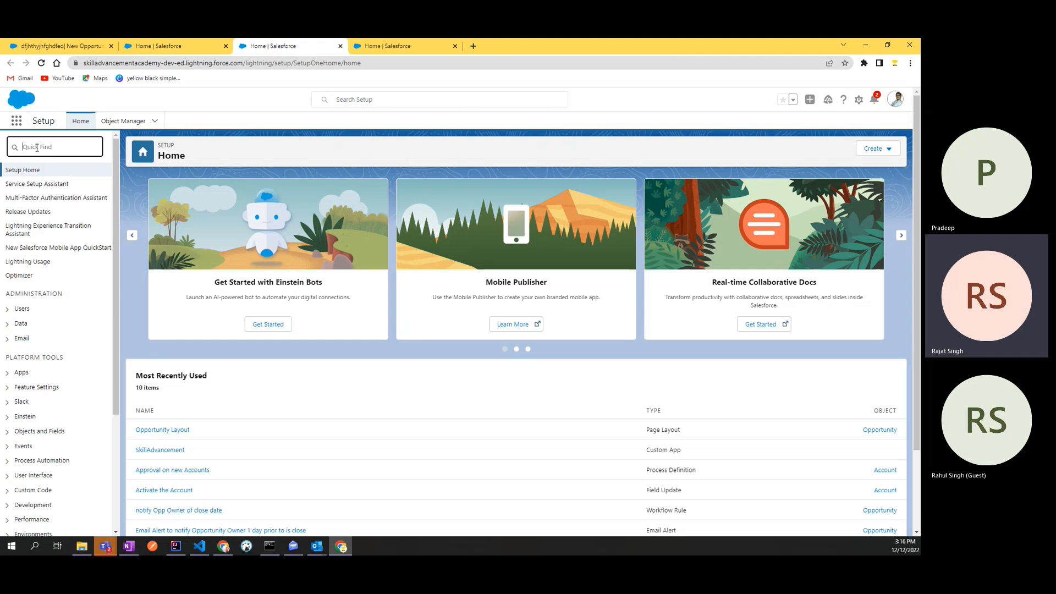
text(process bui)
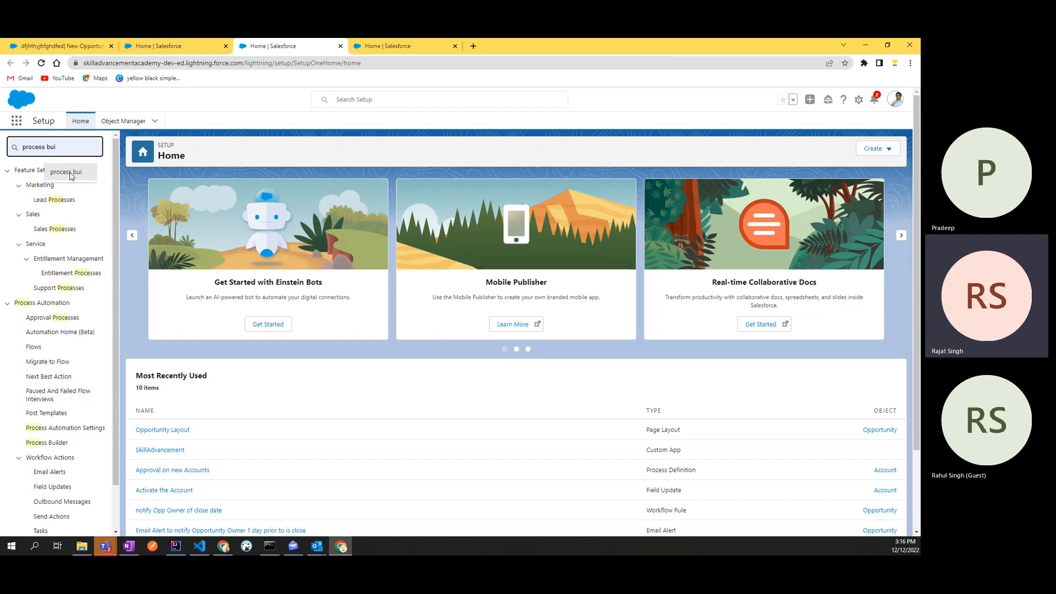
click(70, 172)
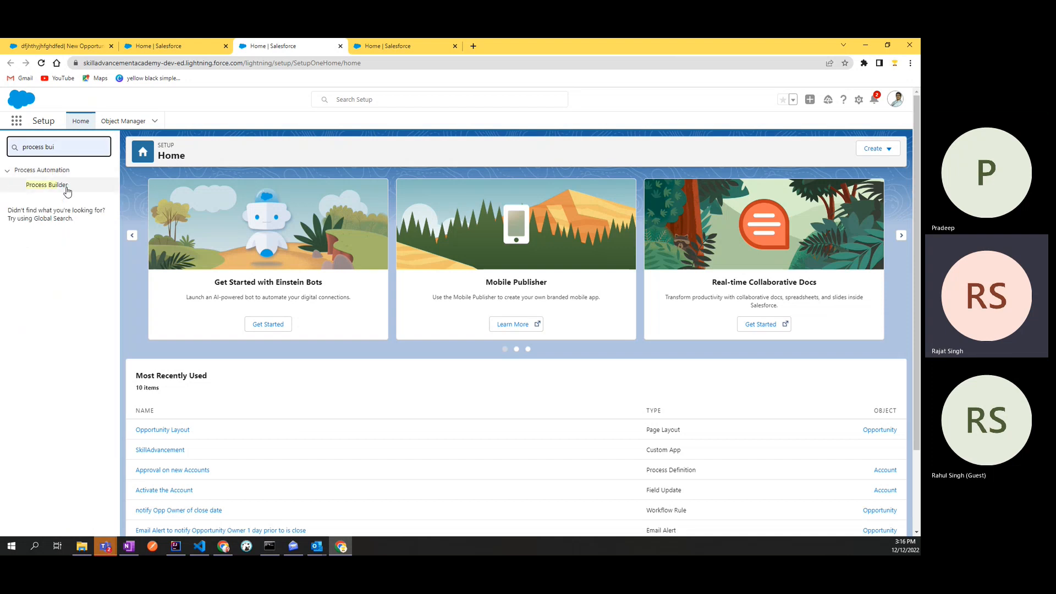
click(88, 181)
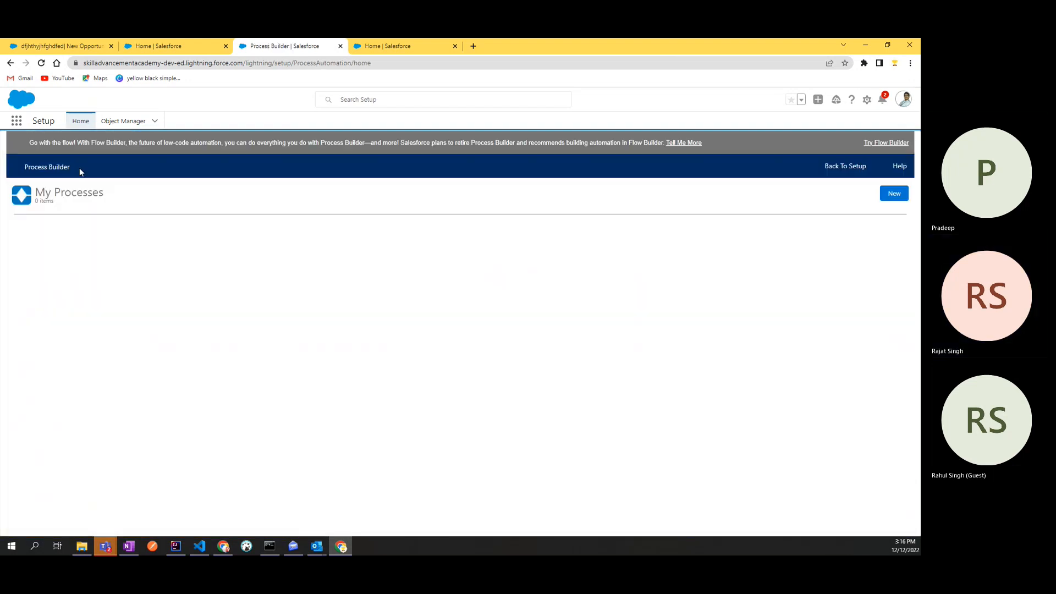
Start a new process and set it to start when "A record changes"
click(893, 194)
click(541, 381)
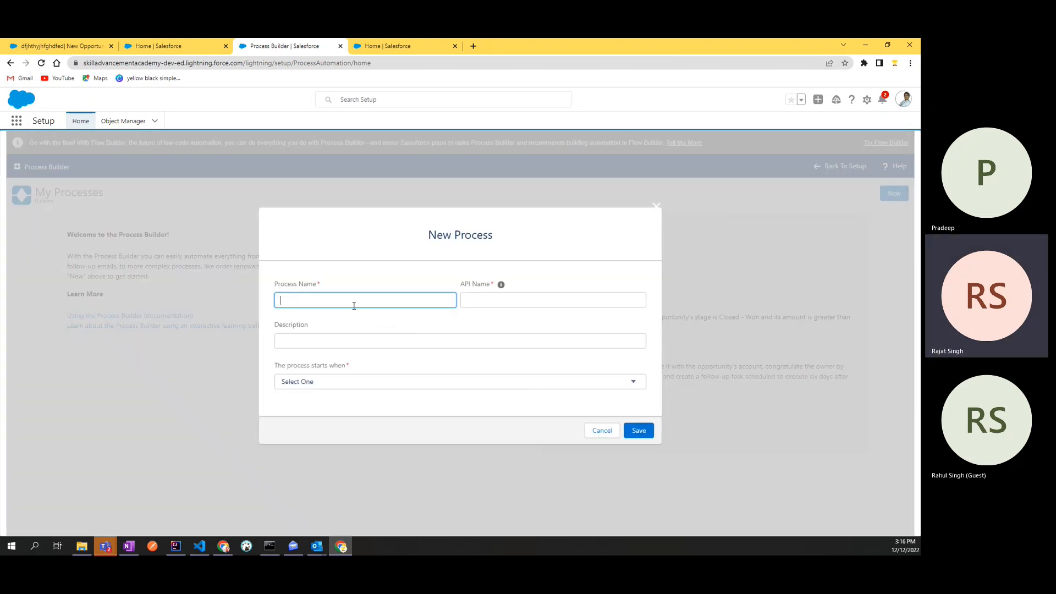
click(338, 383)
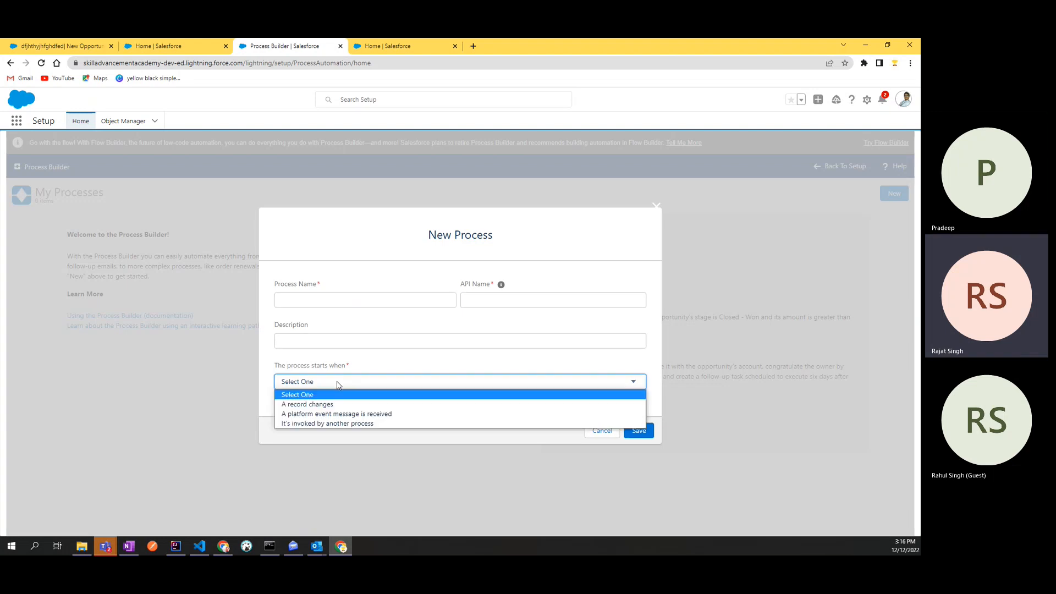
click(320, 406)
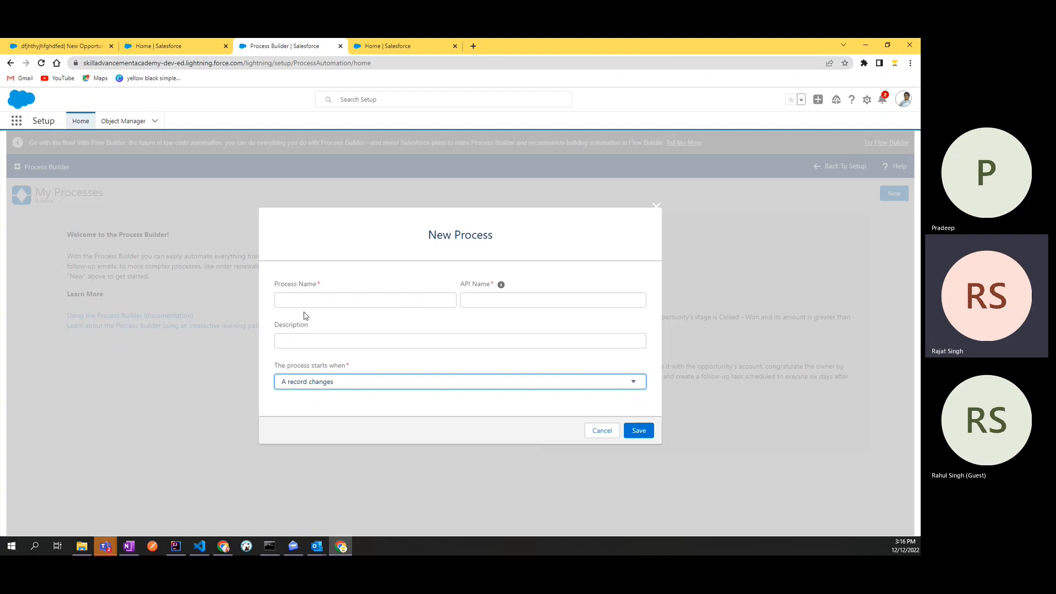
click(317, 301)
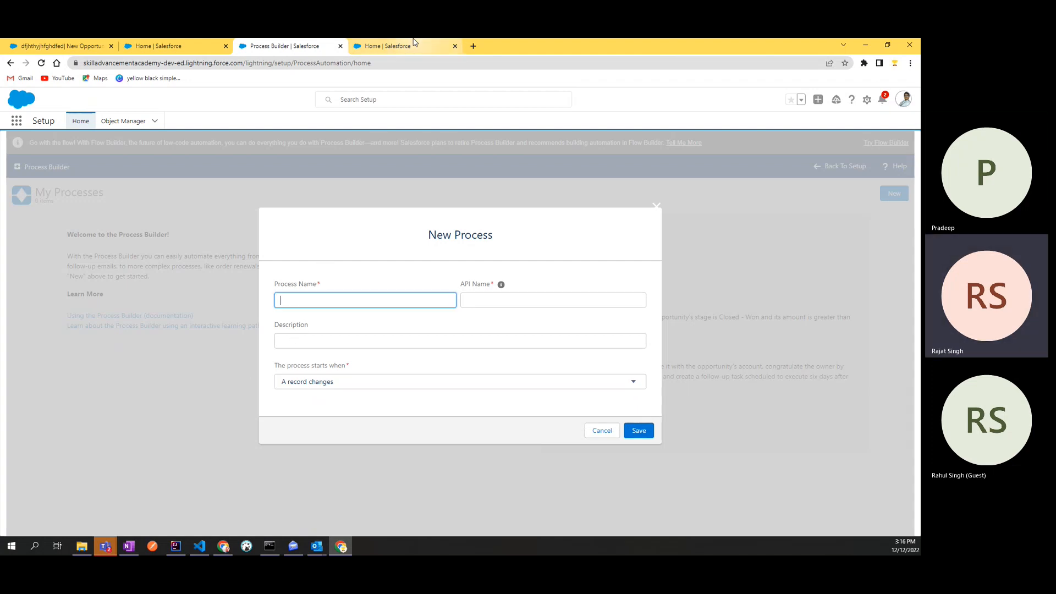
Close the two spare Setup home browser tabs and return to the opportunity record
click(171, 45)
click(46, 45)
click(225, 46)
click(340, 46)
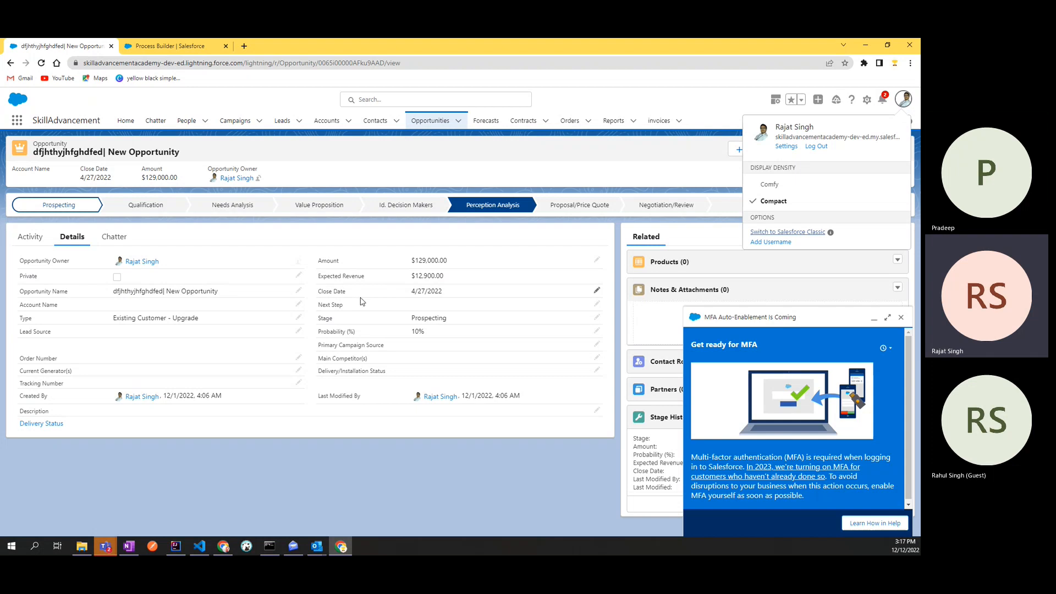
Open the opportunity's Stage field for editing and look through its available stages, including Closed Won, without choosing another one
click(419, 319)
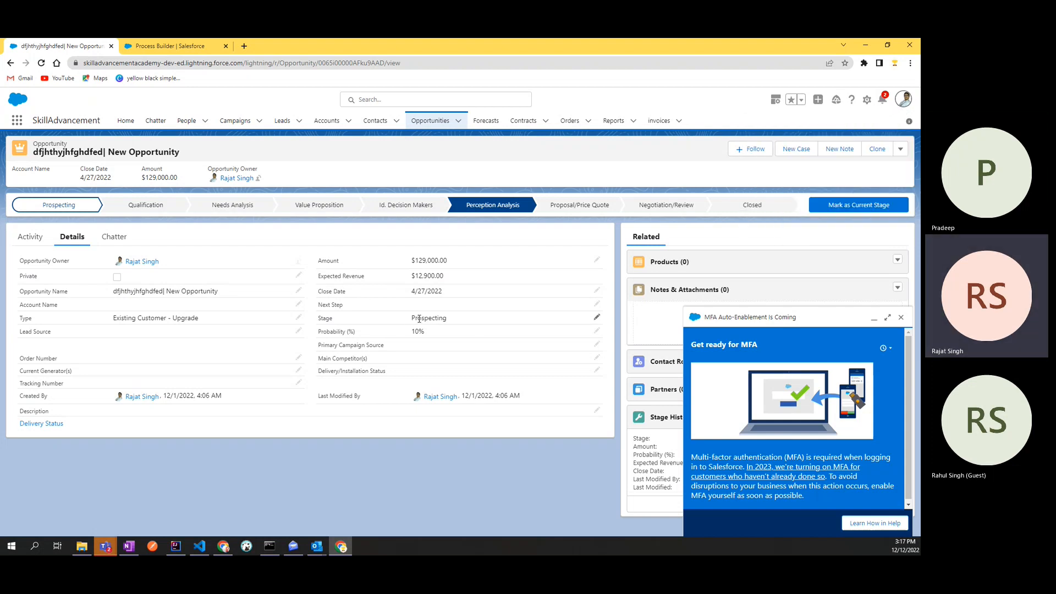
click(596, 318)
click(470, 318)
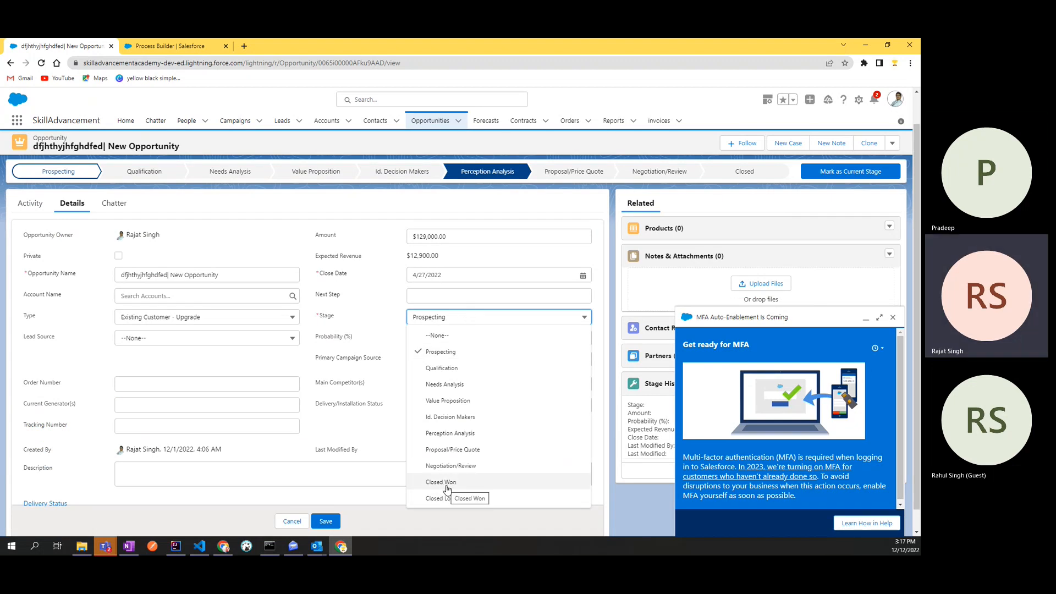
click(380, 319)
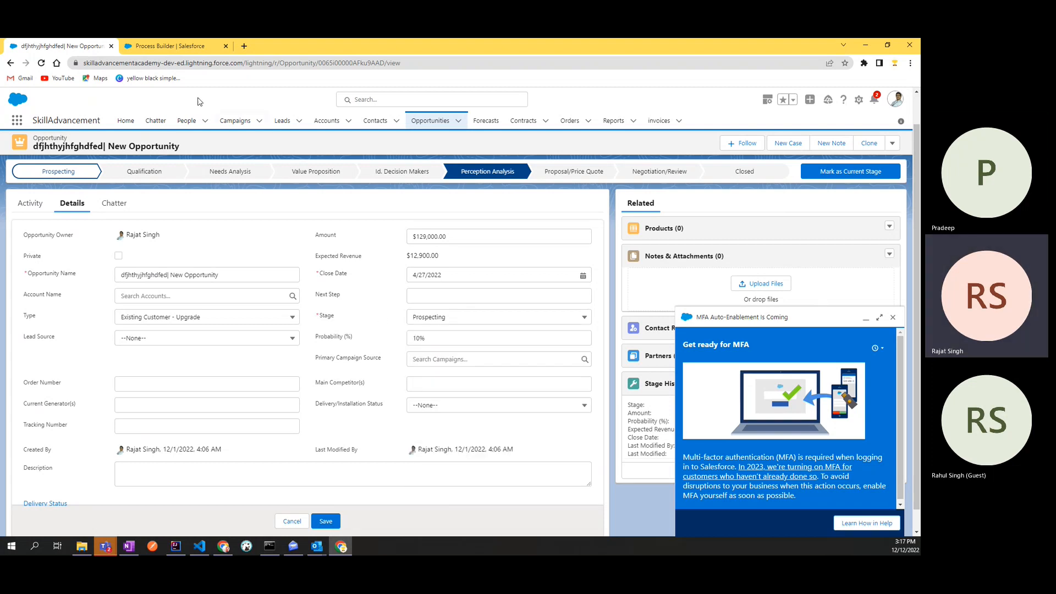
Return to the New Process form and name the process "Opportunity Won Account Priority Actions"
click(170, 45)
click(317, 312)
click(316, 302)
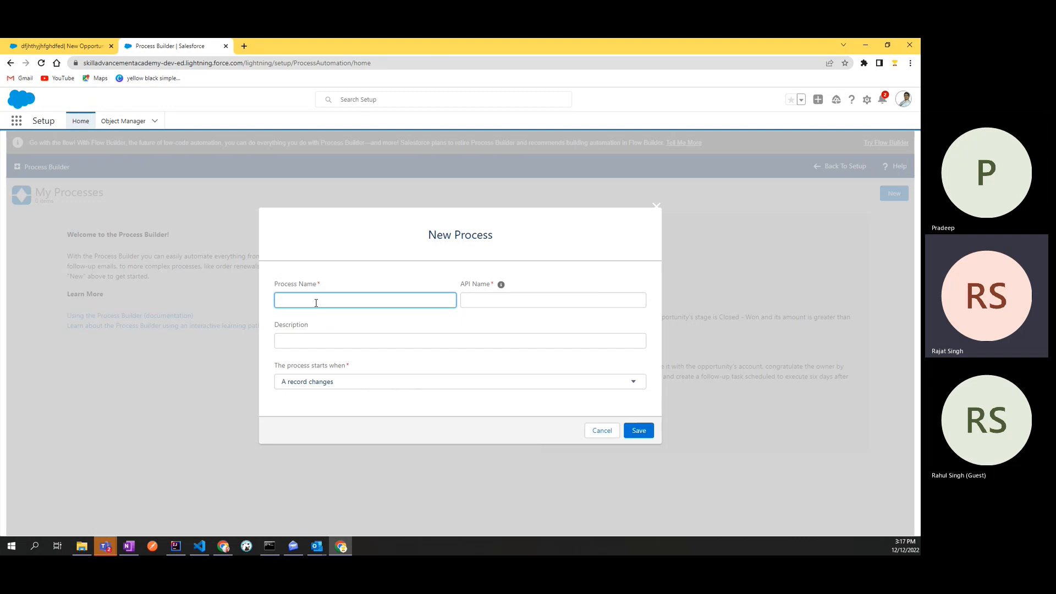
text(O)
key(BackSpace)
text(Opportunity Won)
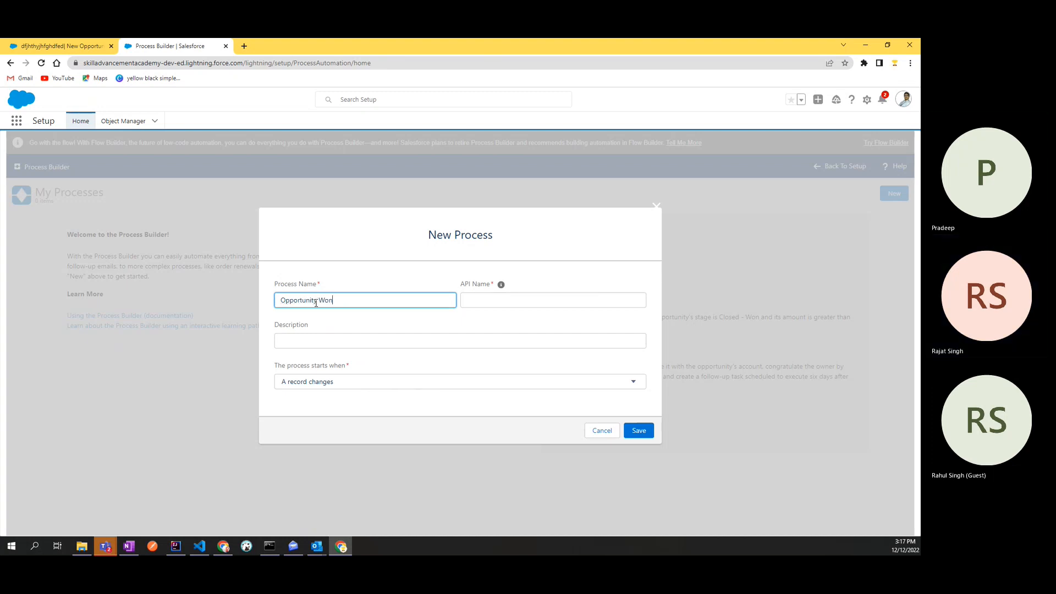
text( Account Priority Actions)
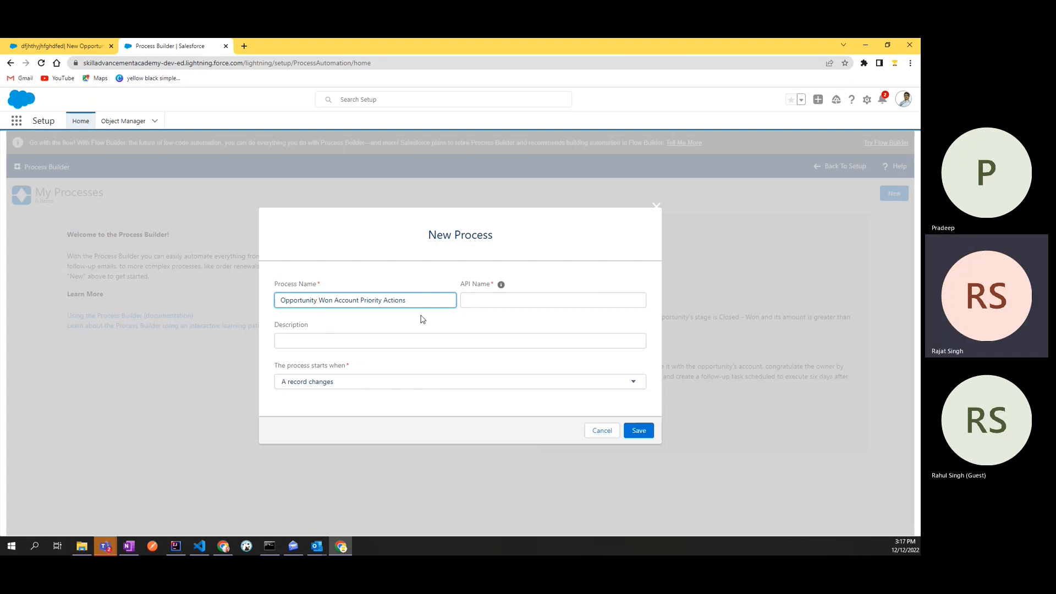
Begin the new process's description with "Whenever an Opportunity is won , we"
click(434, 328)
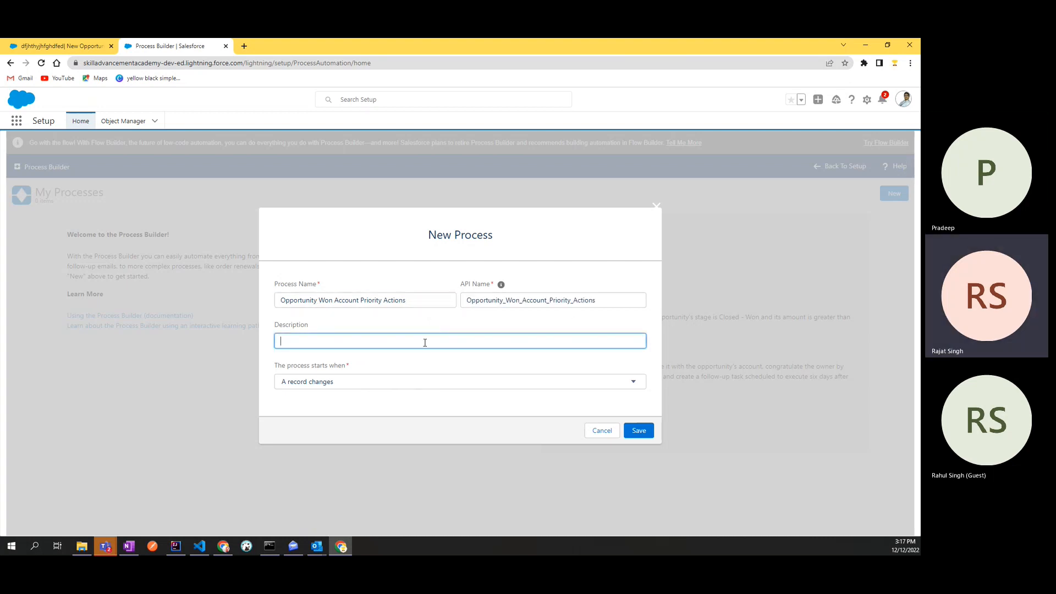
key(alt+Tab)
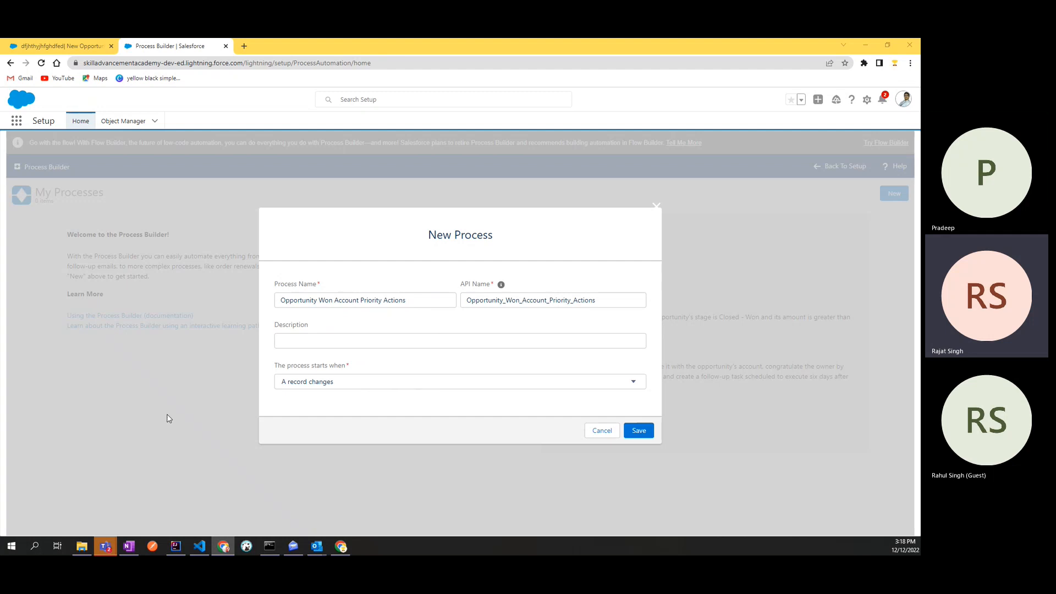
click(290, 339)
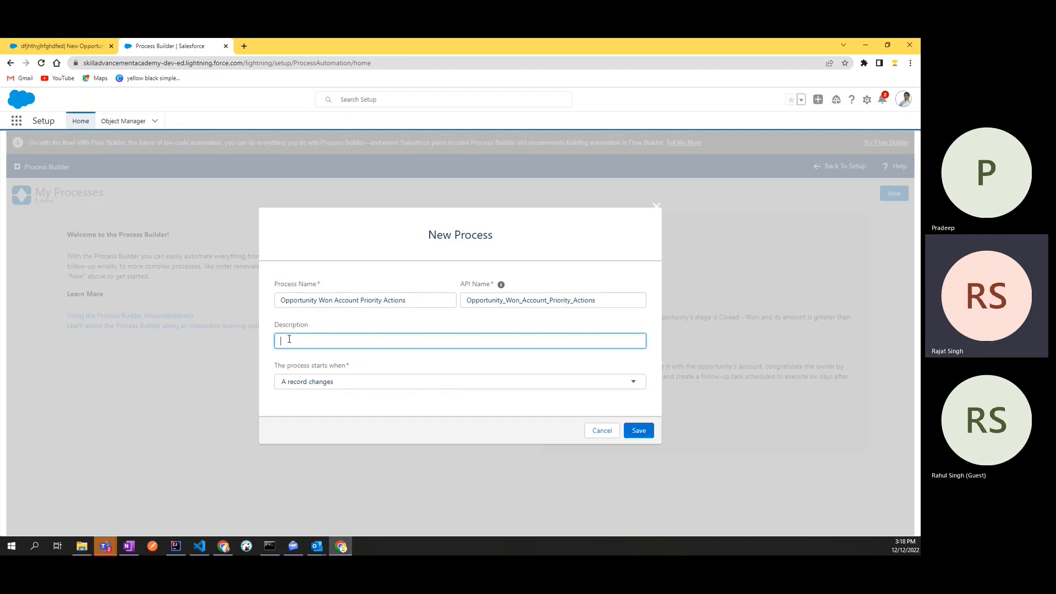
text(Weber)
text(never )
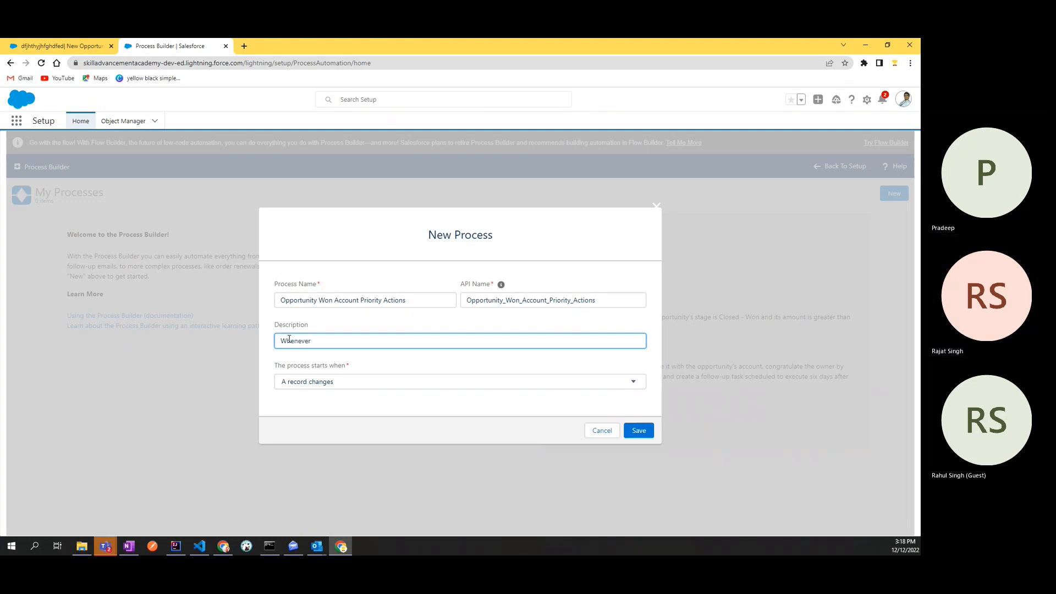
text(an Opportunity is won)
text(, we)
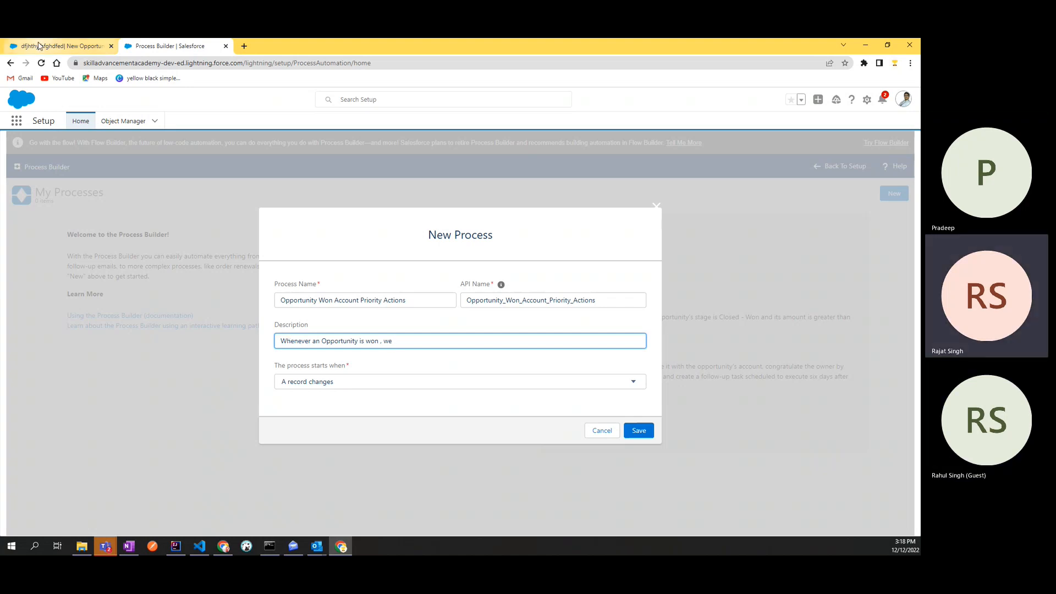
Set the opportunity's Account Name to Grand Hotels & Resorts Ltd and save the record
key(ctrl+shift+Tab)
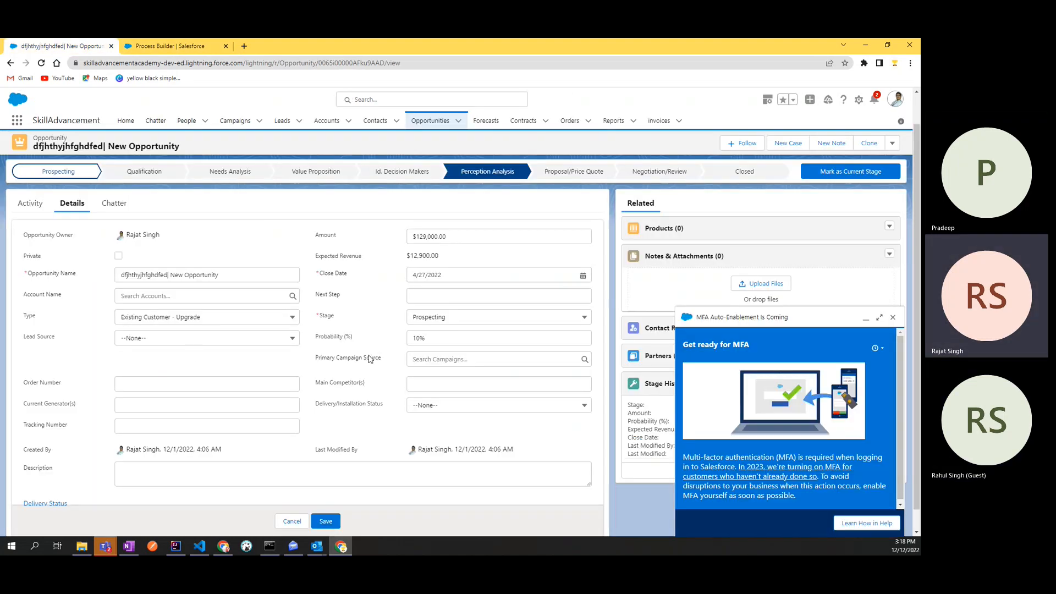
key(ctrl+Tab)
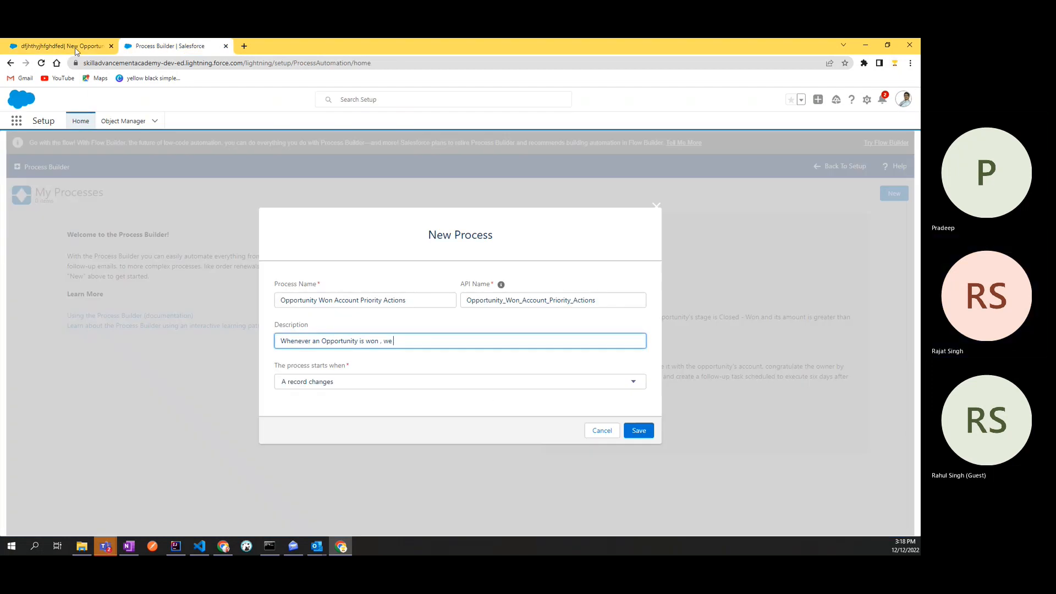
key(ctrl+shift+Tab)
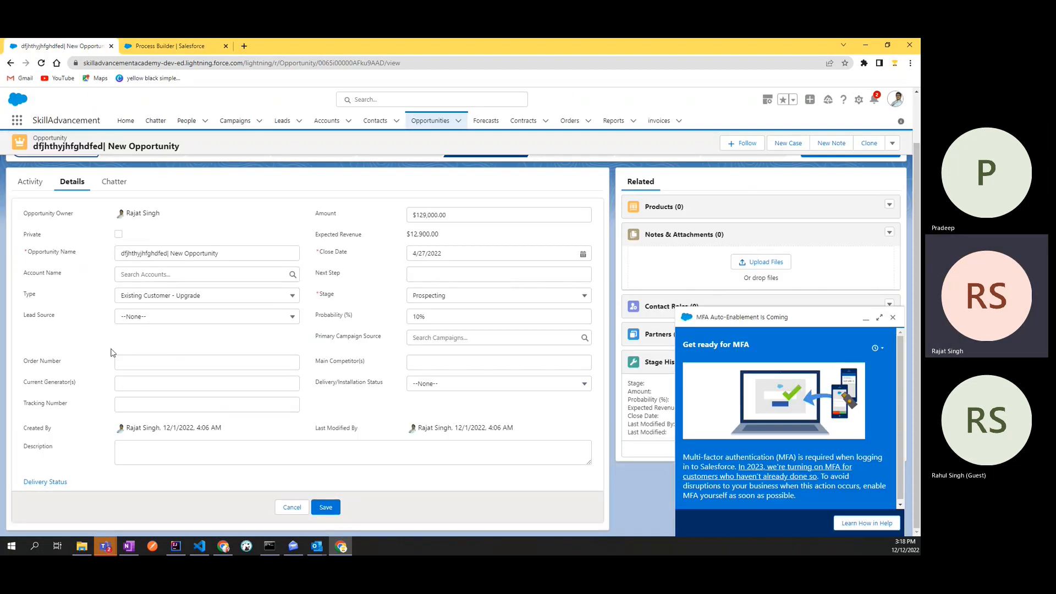
click(157, 273)
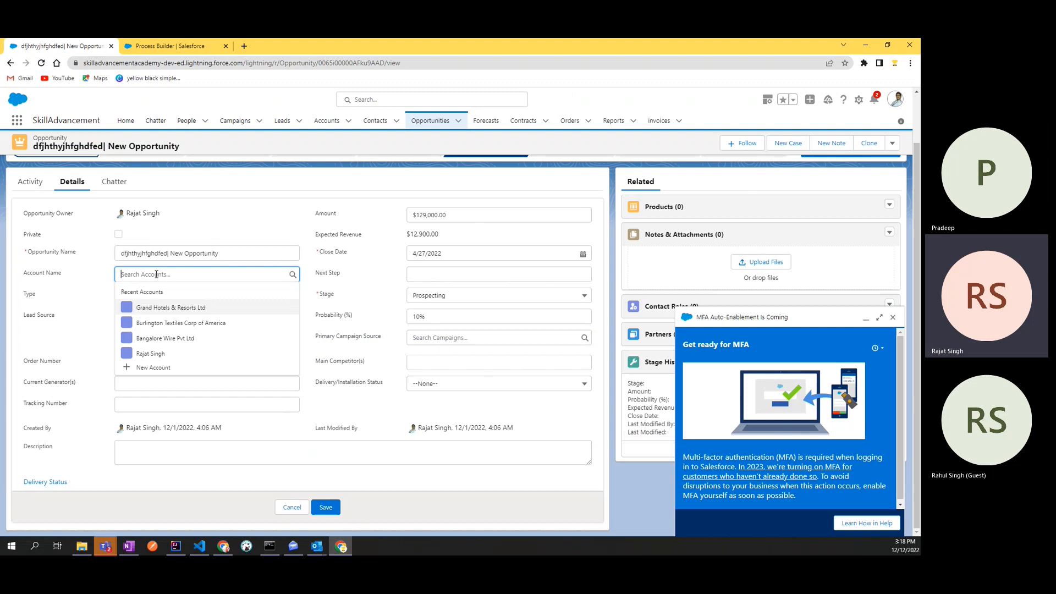
click(157, 307)
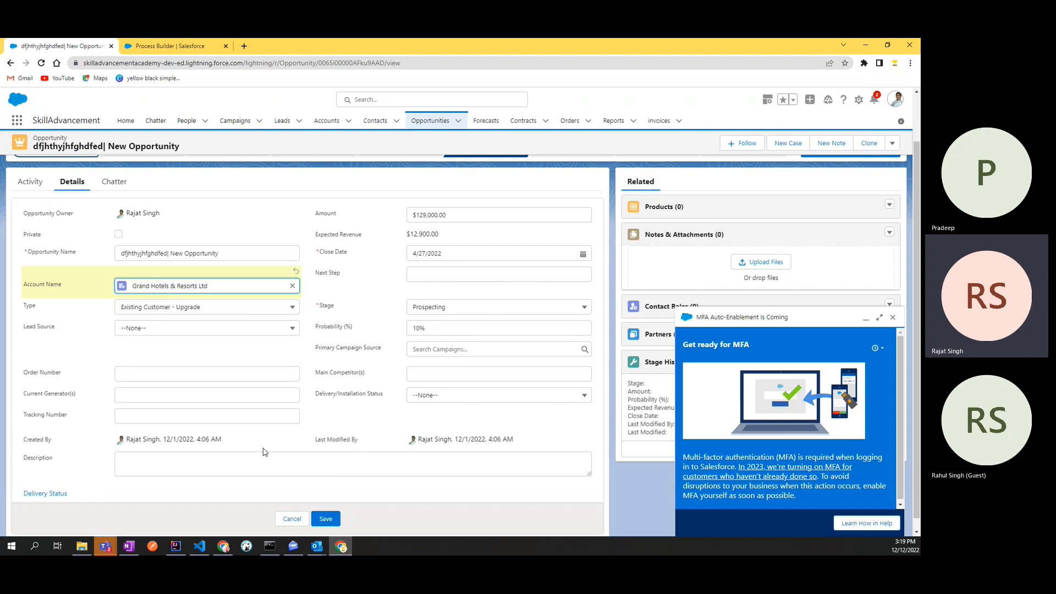
click(325, 520)
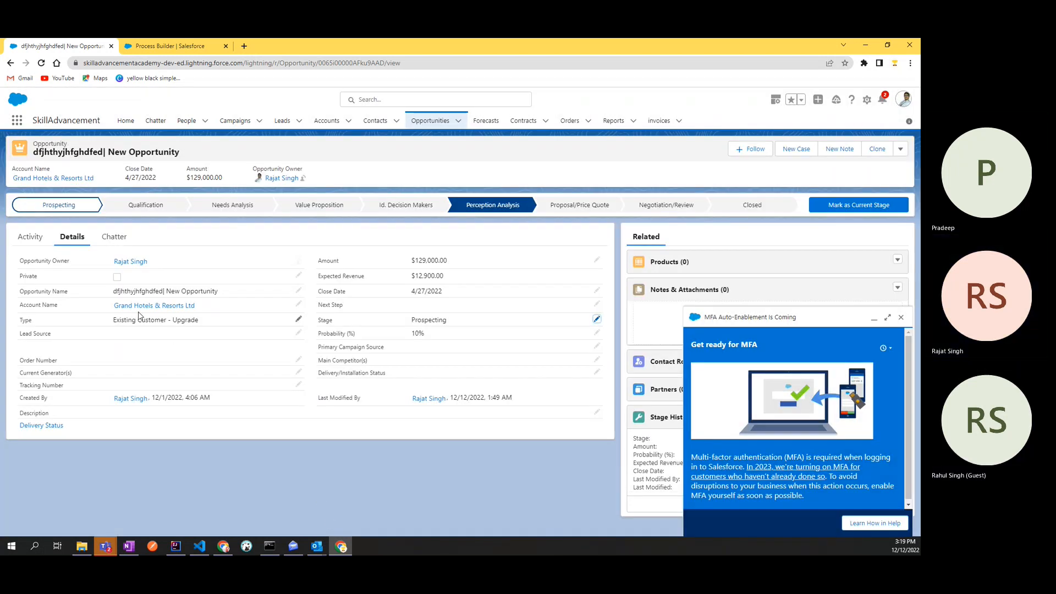
Open the Grand Hotels & Resorts Ltd account, search its page for "prio", and examine its related opportunities and case priorities
click(127, 311)
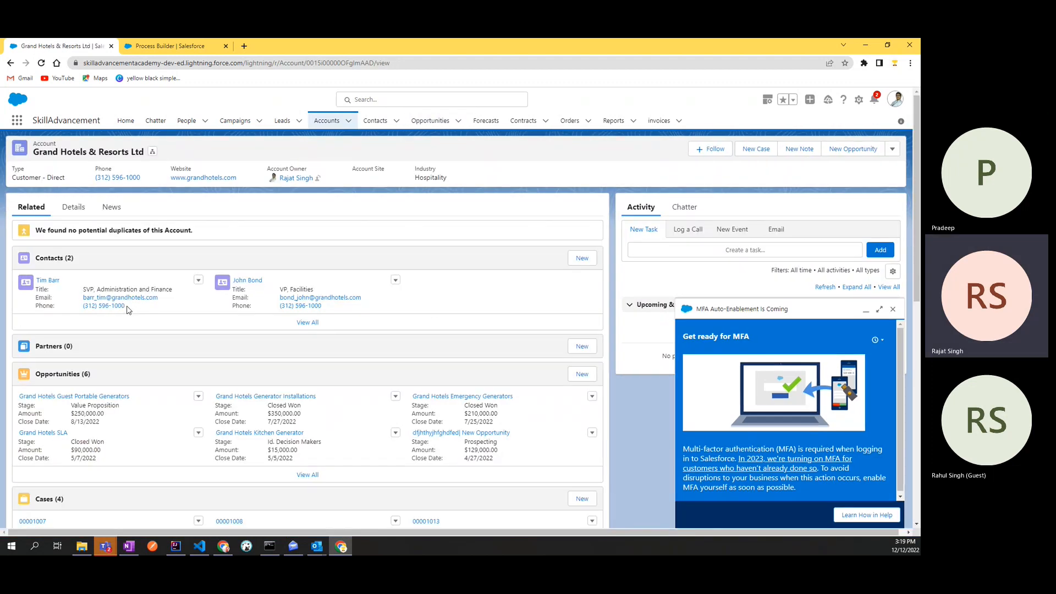
scroll(127, 309, down, 3)
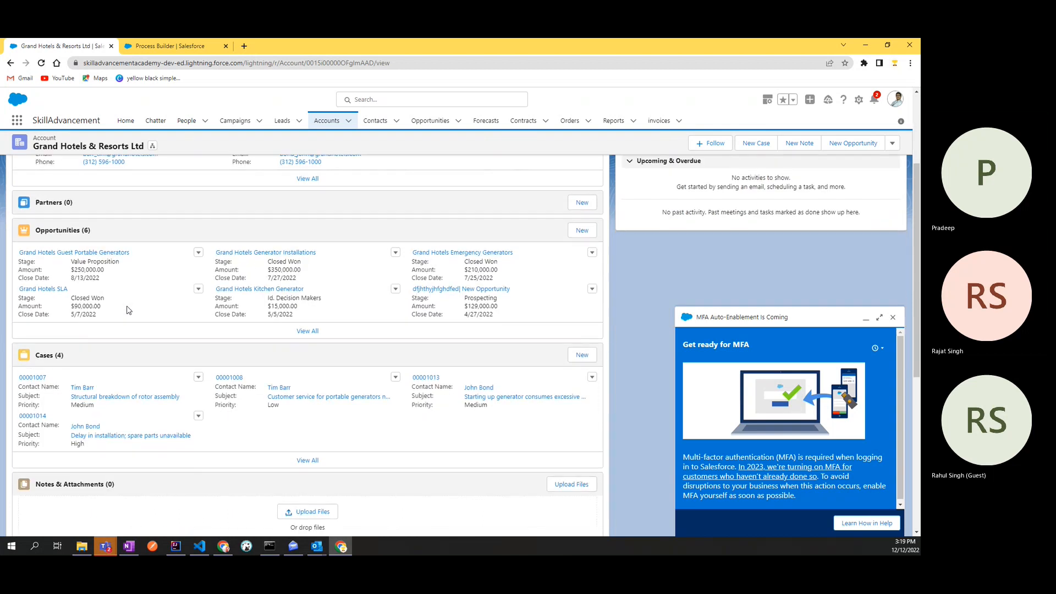
drag(107, 300, 70, 300)
click(360, 317)
key(ctrl+f)
text(prio)
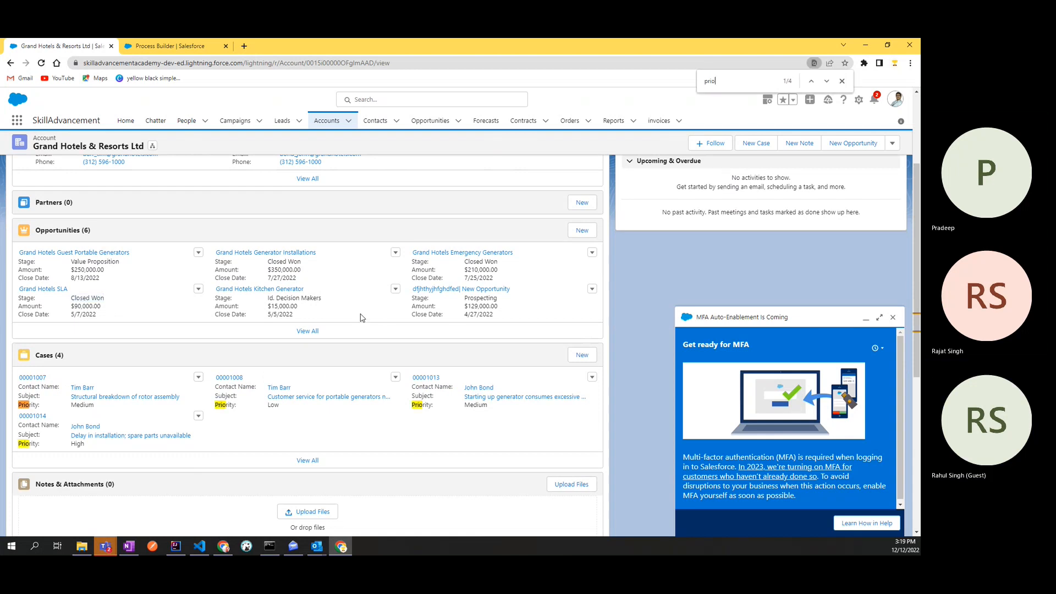
double_click(83, 406)
scroll(469, 426, down, 3)
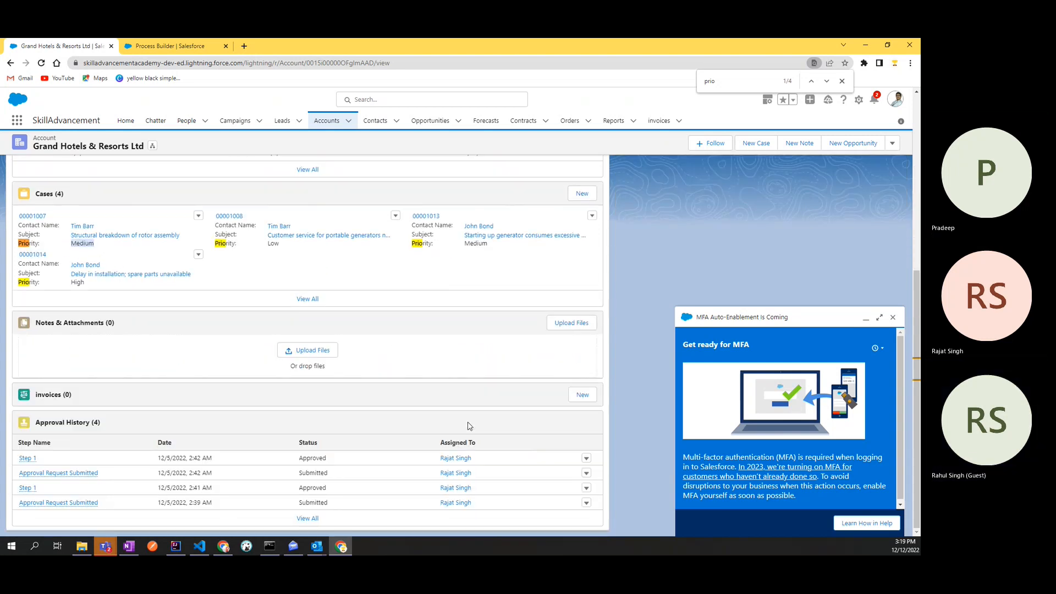
scroll(469, 427, up, 5)
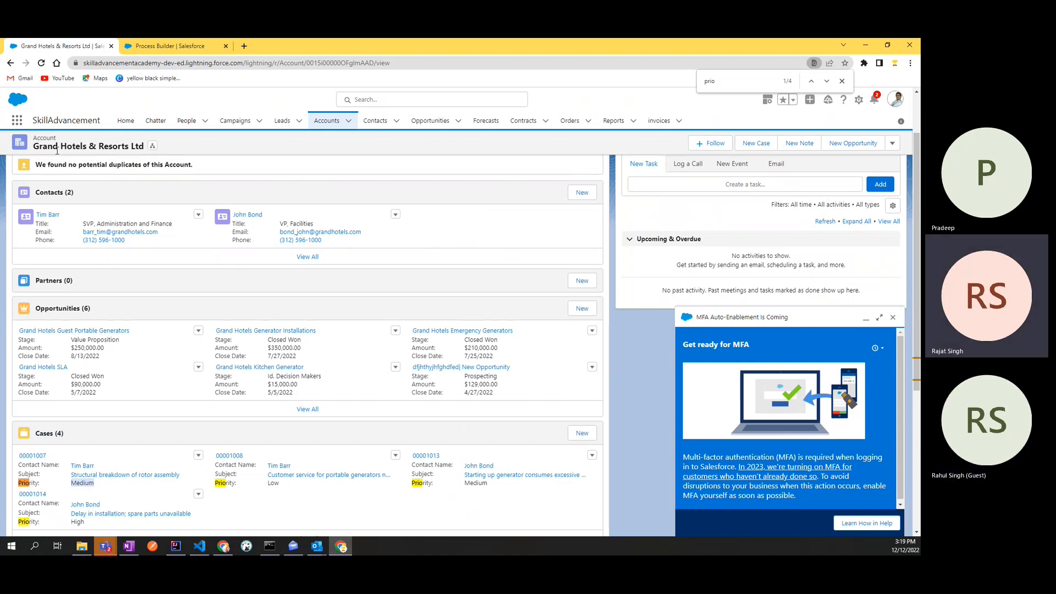
scroll(229, 392, up, 2)
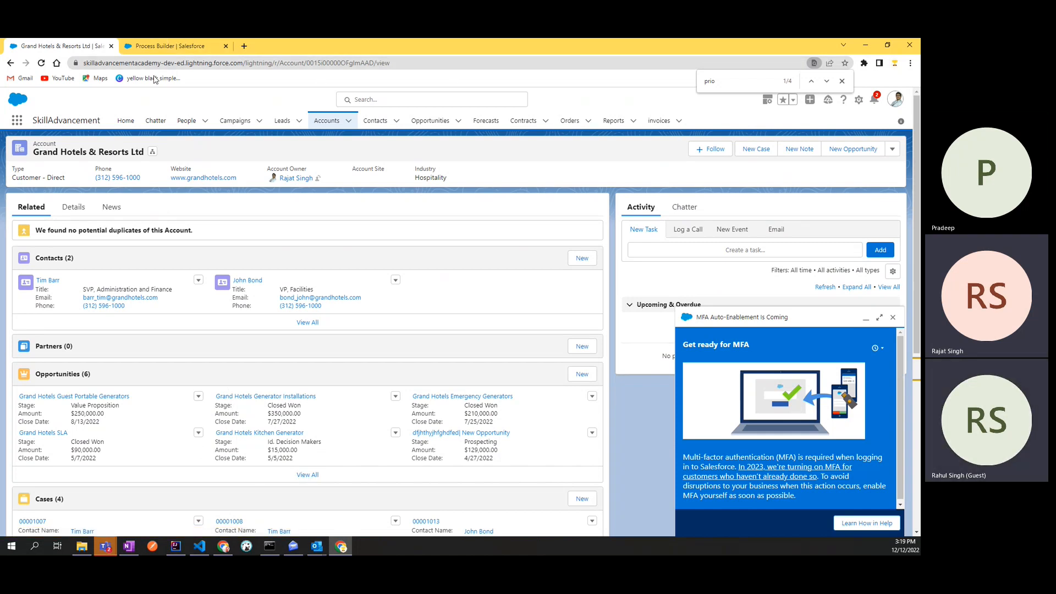
Return to the New Process form and complete the description with "want to fire this process."
click(162, 48)
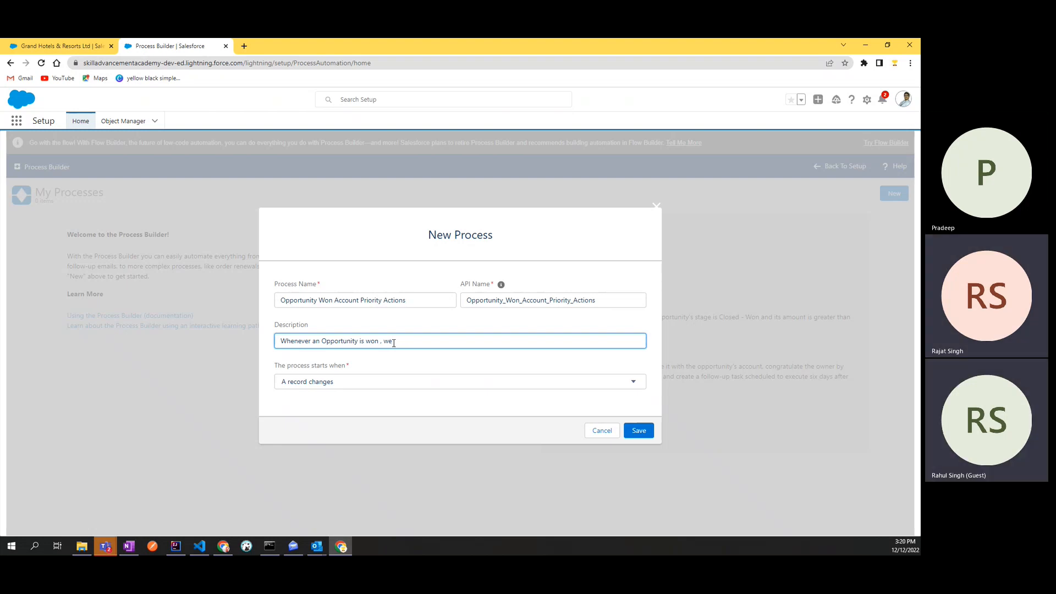
text(want to fire )
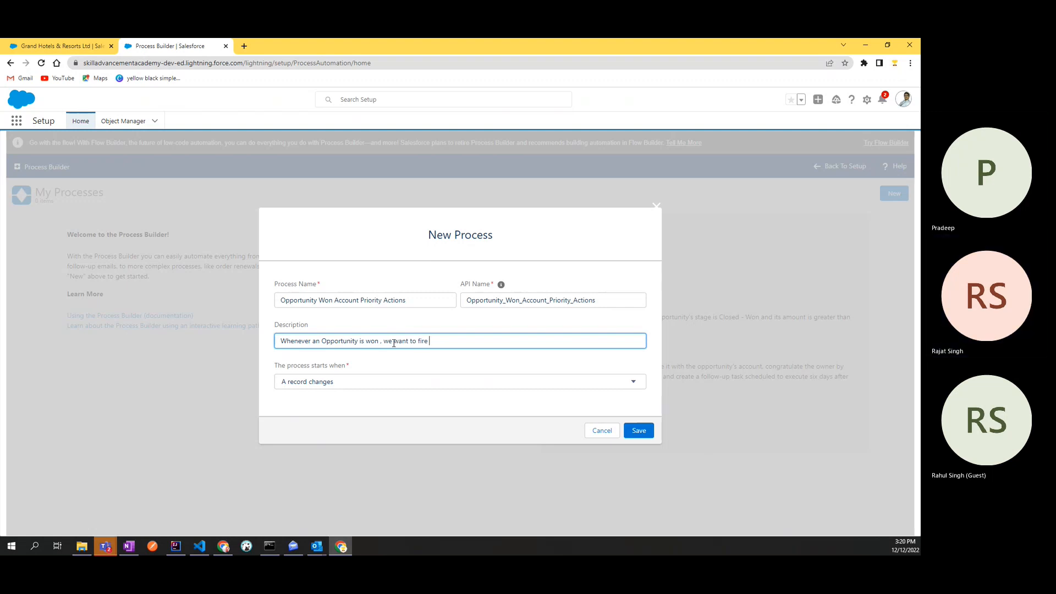
text(this p[r)
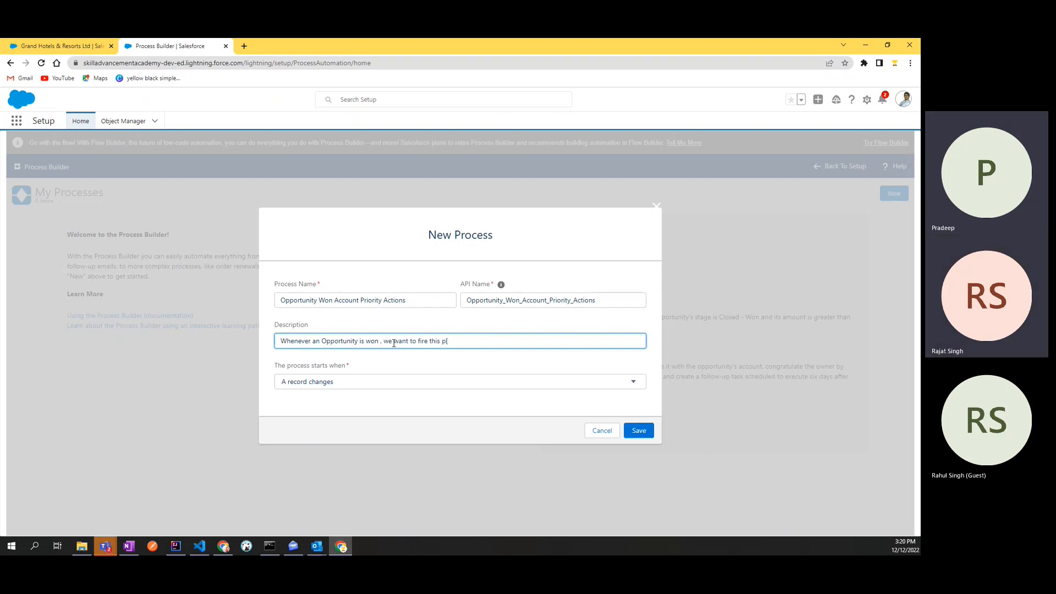
key(BackSpace)
text(rocess)
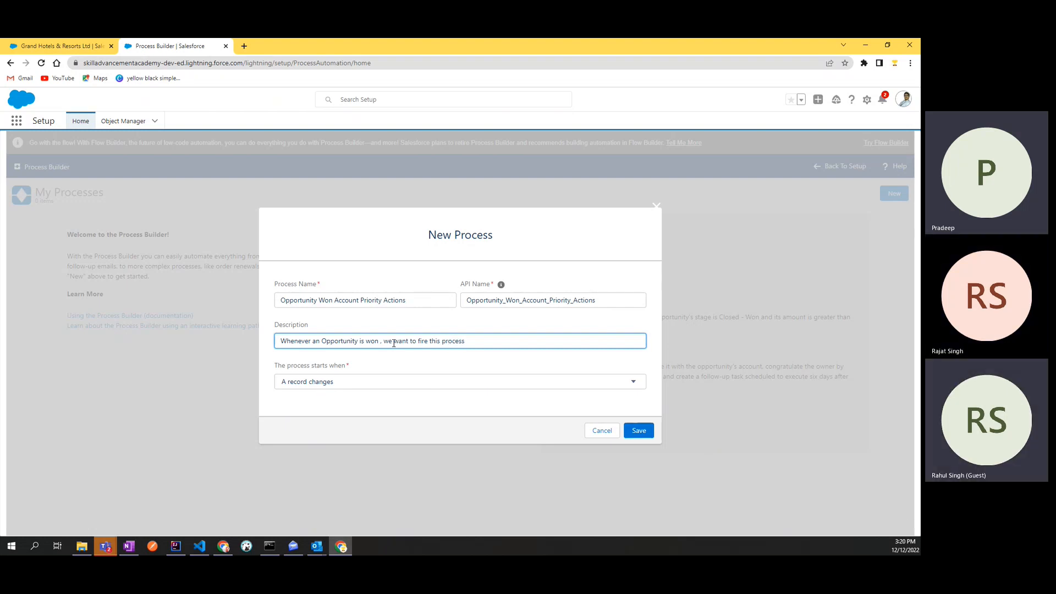
text(.)
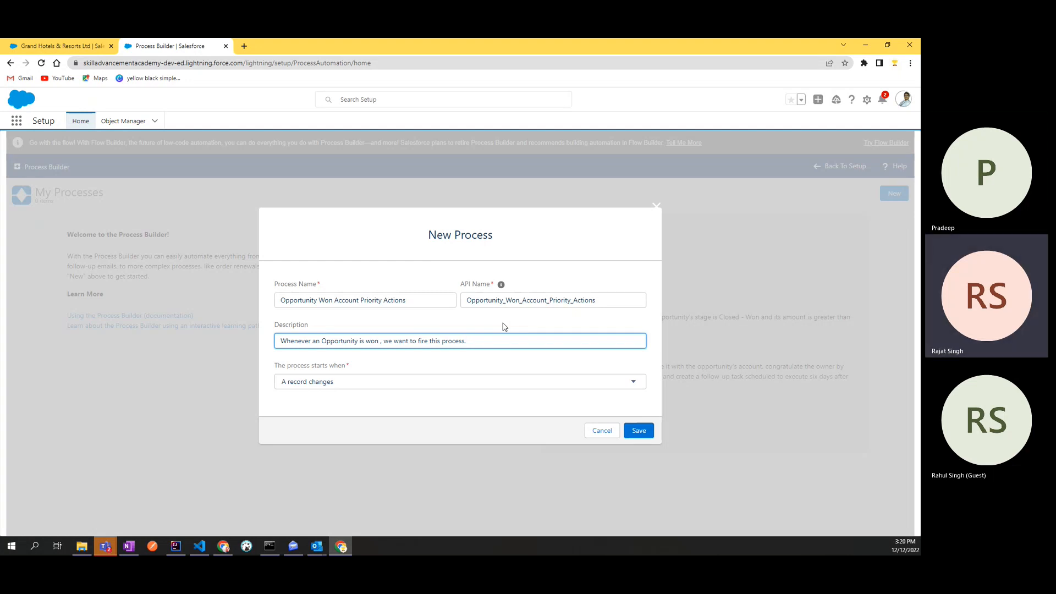
Go back from the account to the opportunity record and examine its name and linked account preview
click(61, 45)
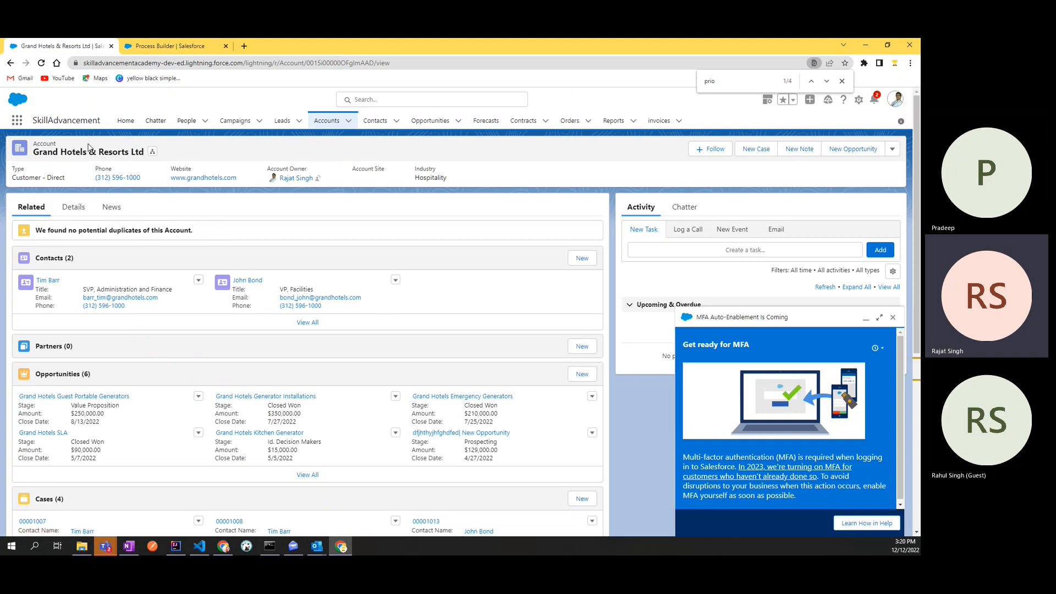
click(20, 63)
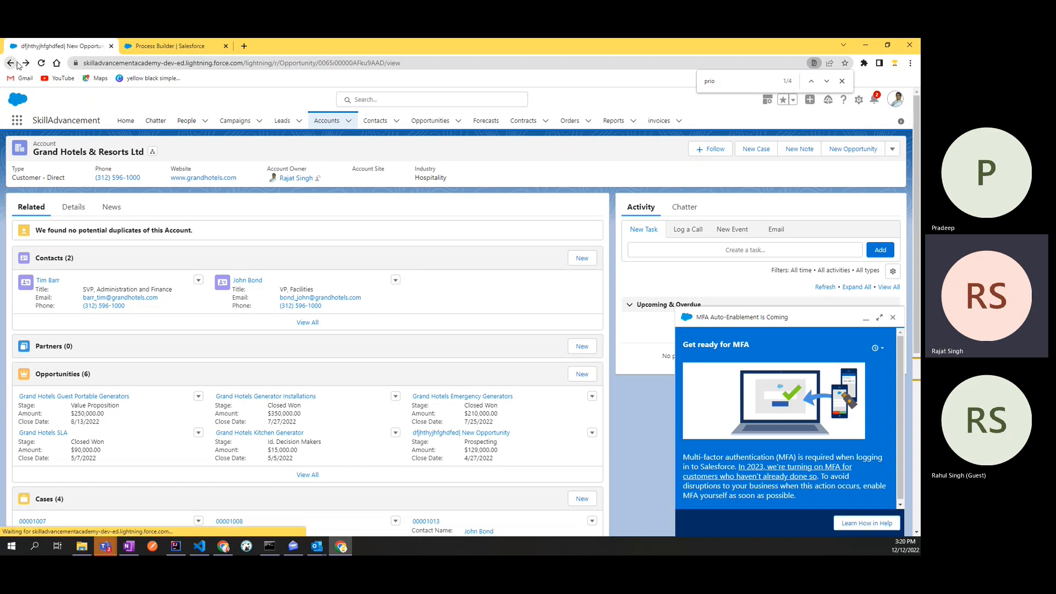
mouse_move(139, 310)
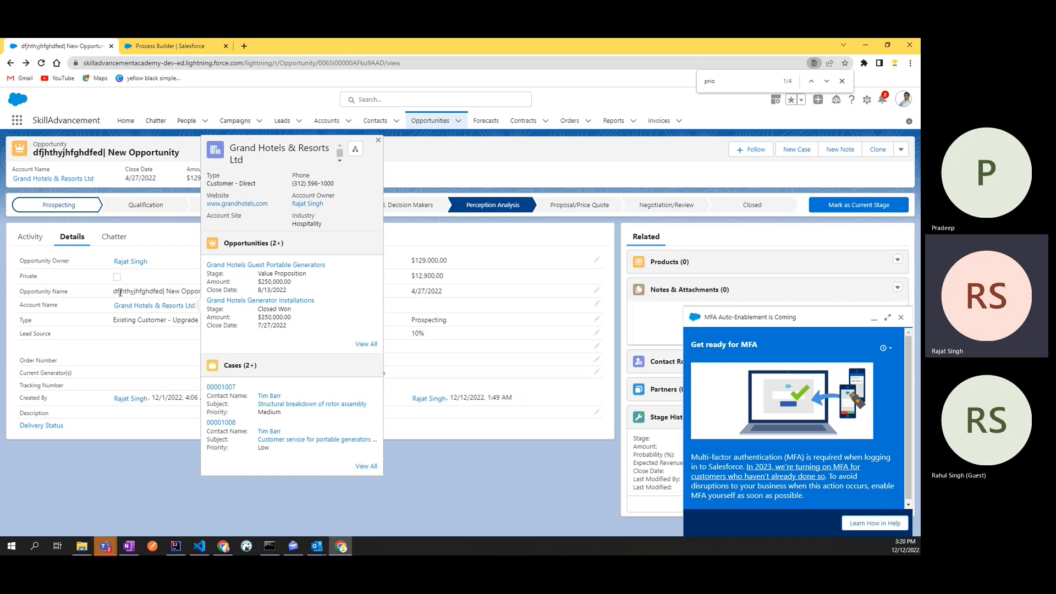
drag(116, 291, 219, 291)
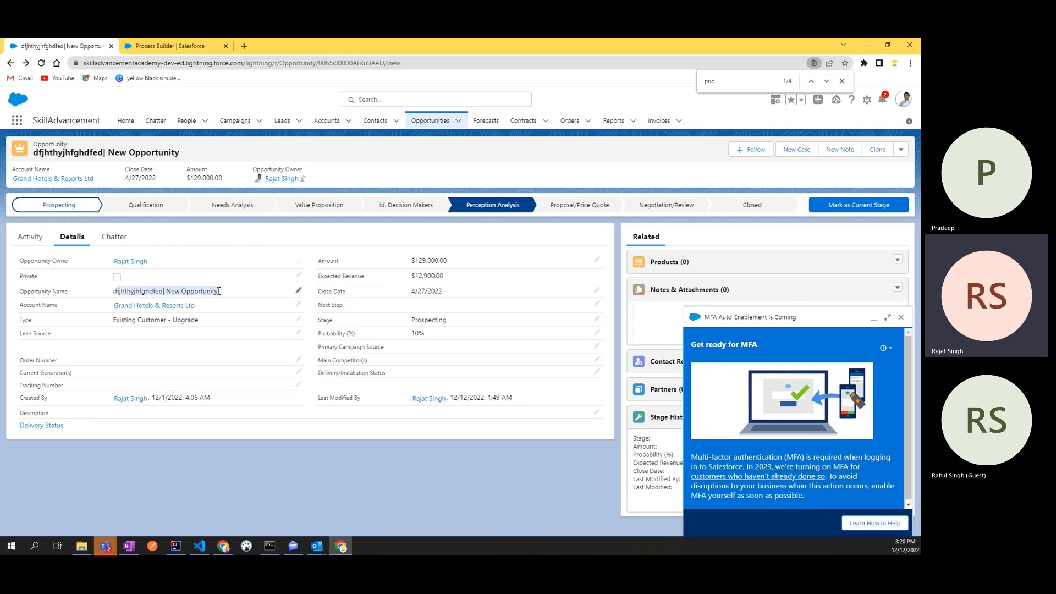
click(230, 294)
mouse_move(166, 311)
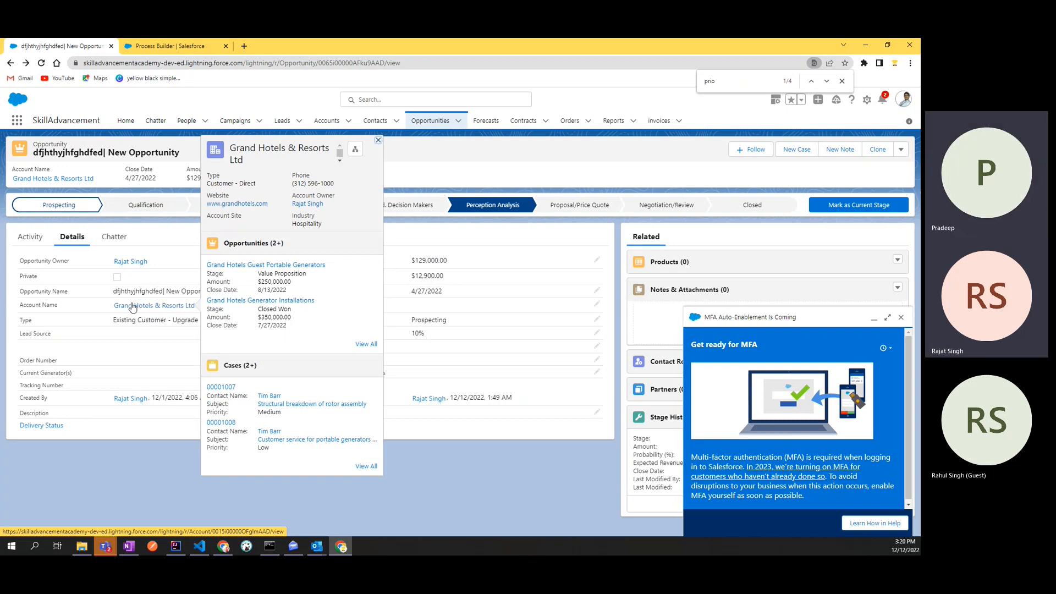
drag(113, 292, 225, 294)
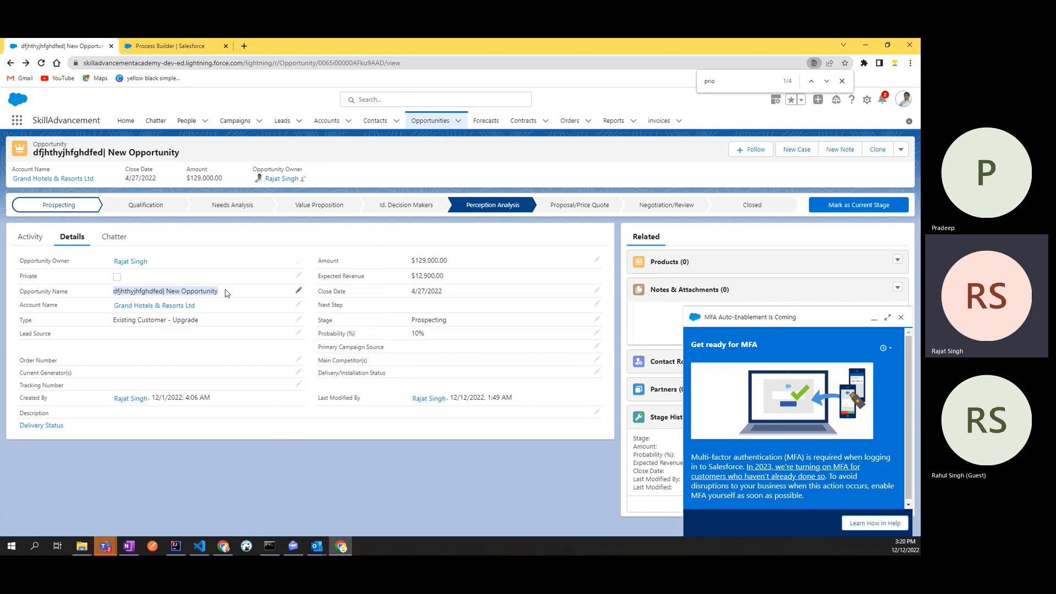
click(225, 294)
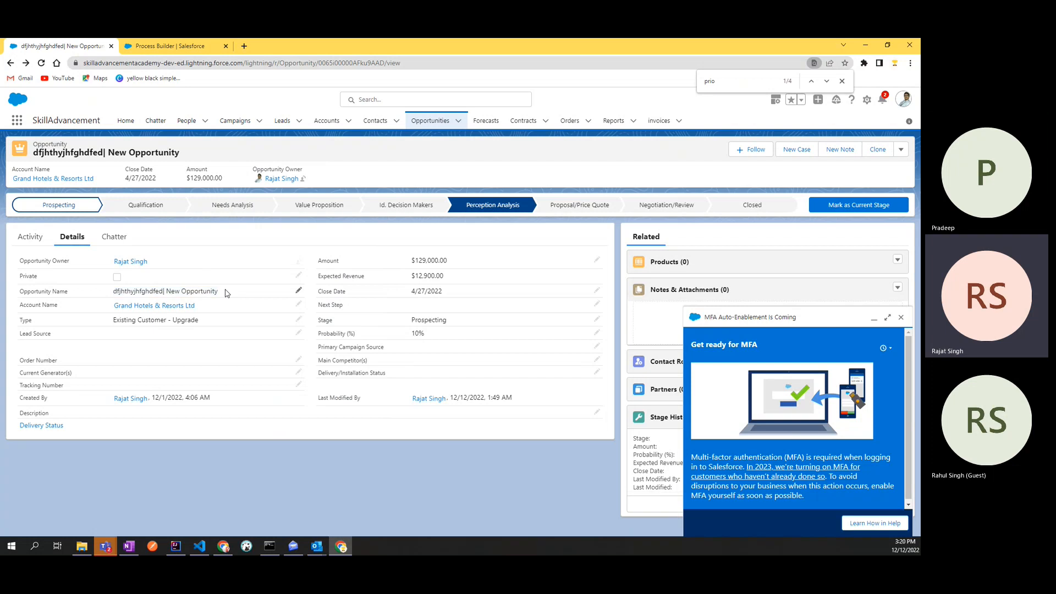
Open the opportunity's details for editing and set its Stage to Closed Won without saving
double_click(196, 294)
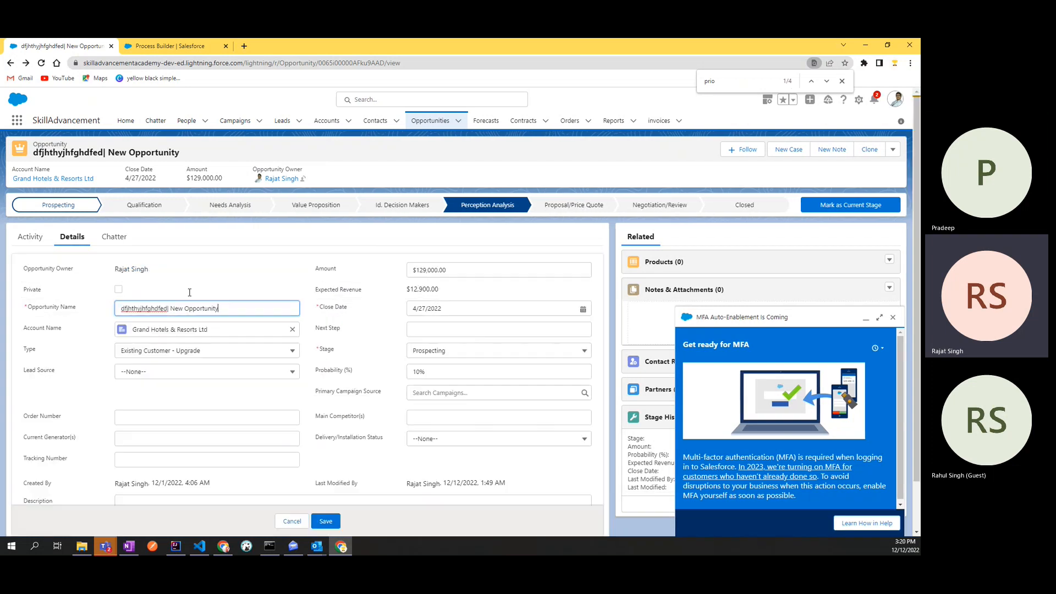
click(448, 350)
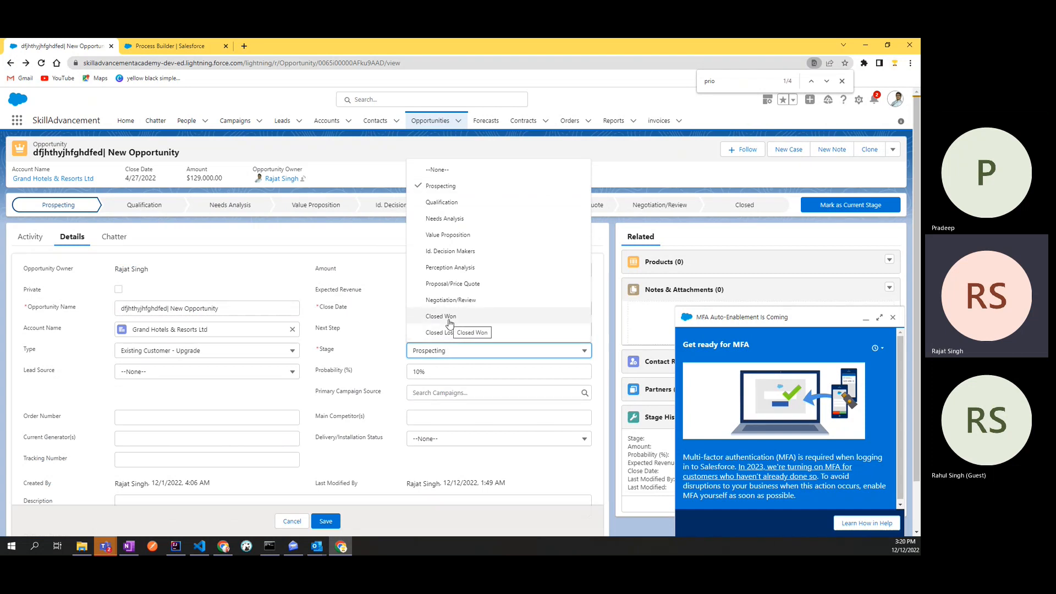
click(449, 316)
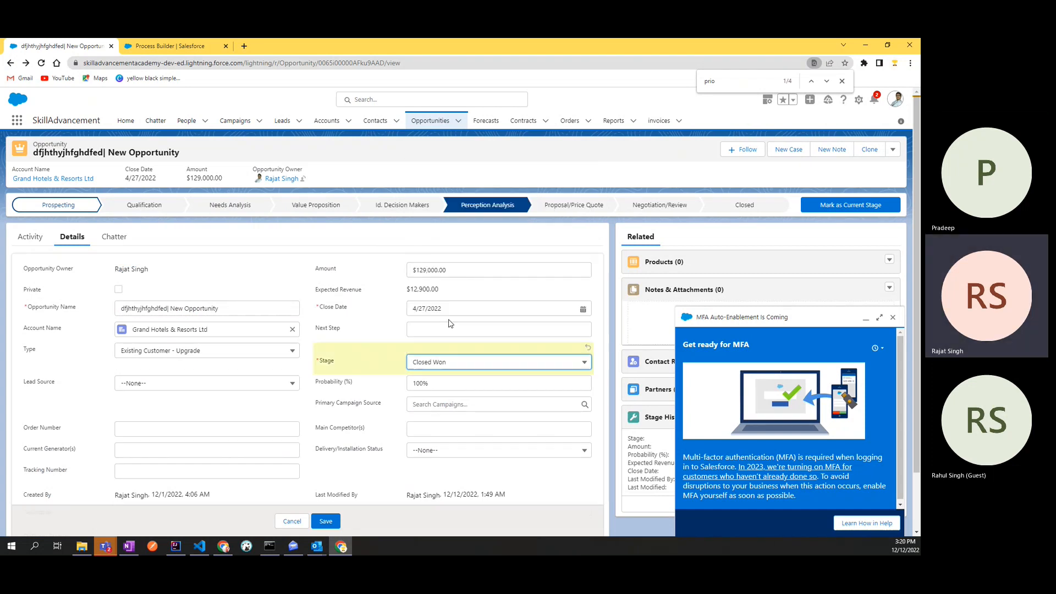
Review the filled-in New Process form, then return to the opportunity being edited
click(192, 44)
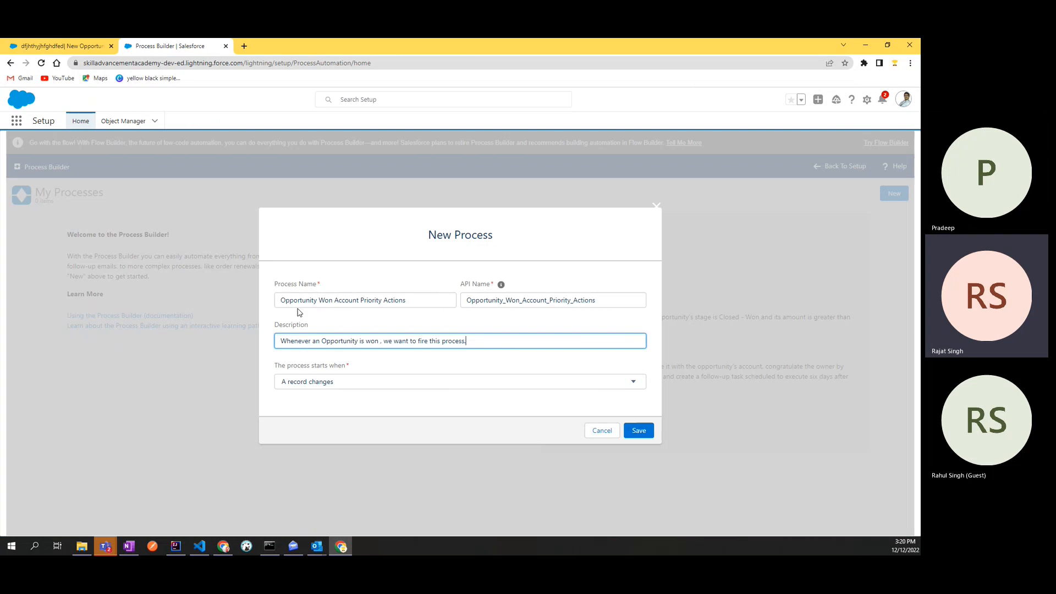
click(466, 238)
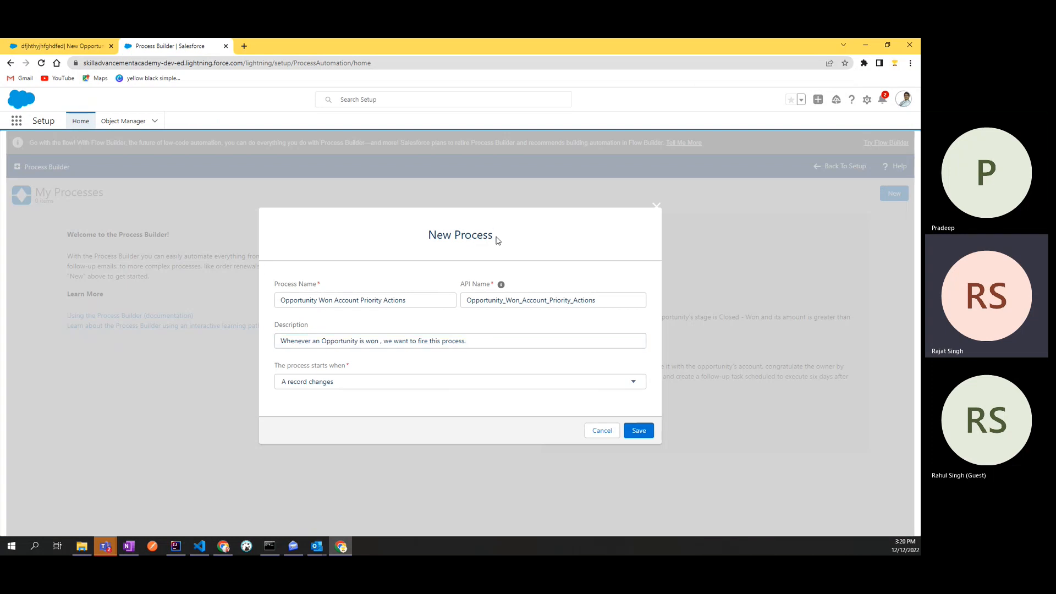
drag(498, 241, 417, 239)
click(341, 242)
click(66, 46)
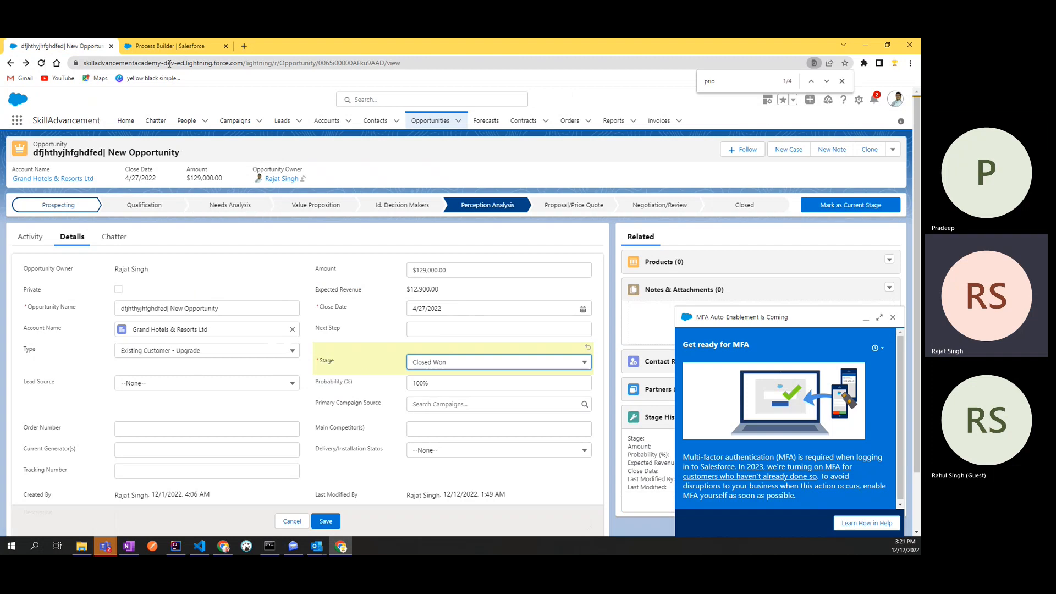
Review the New Process form alongside the Process Builder page title in OneNote and the opportunity being edited
click(168, 44)
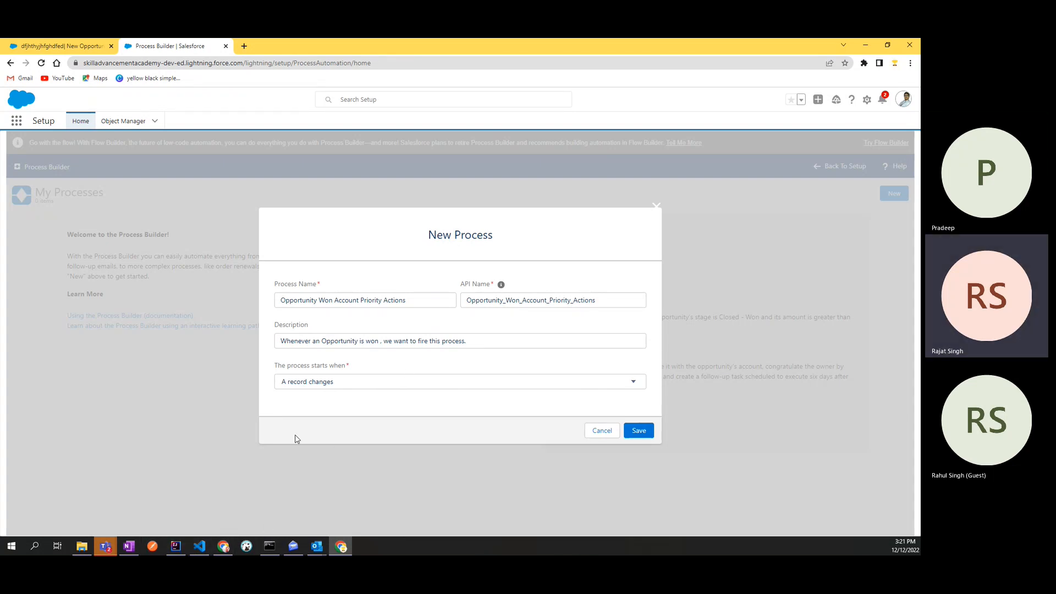
mouse_move(136, 547)
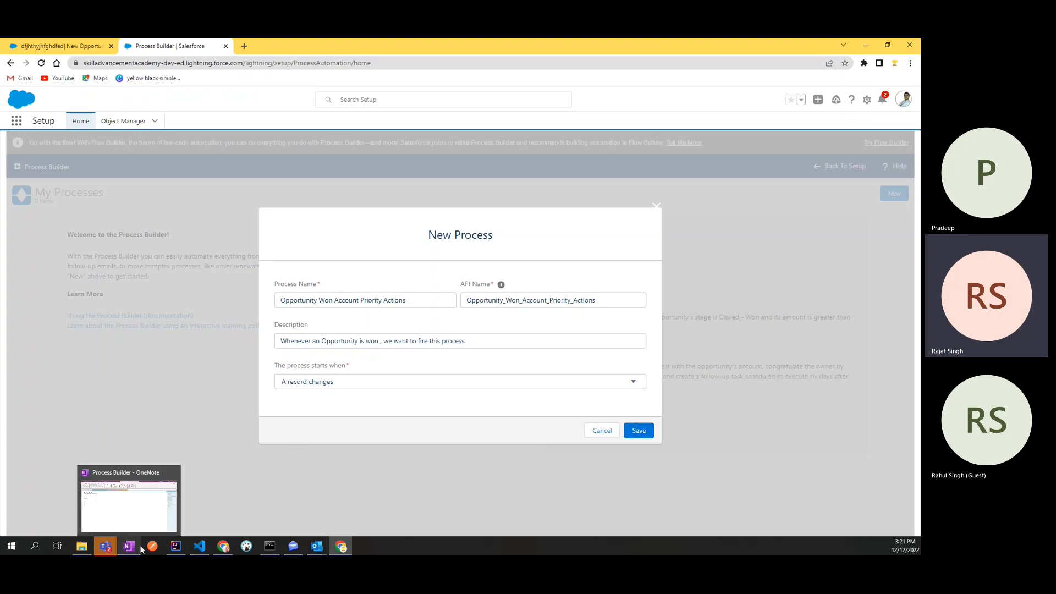
click(146, 490)
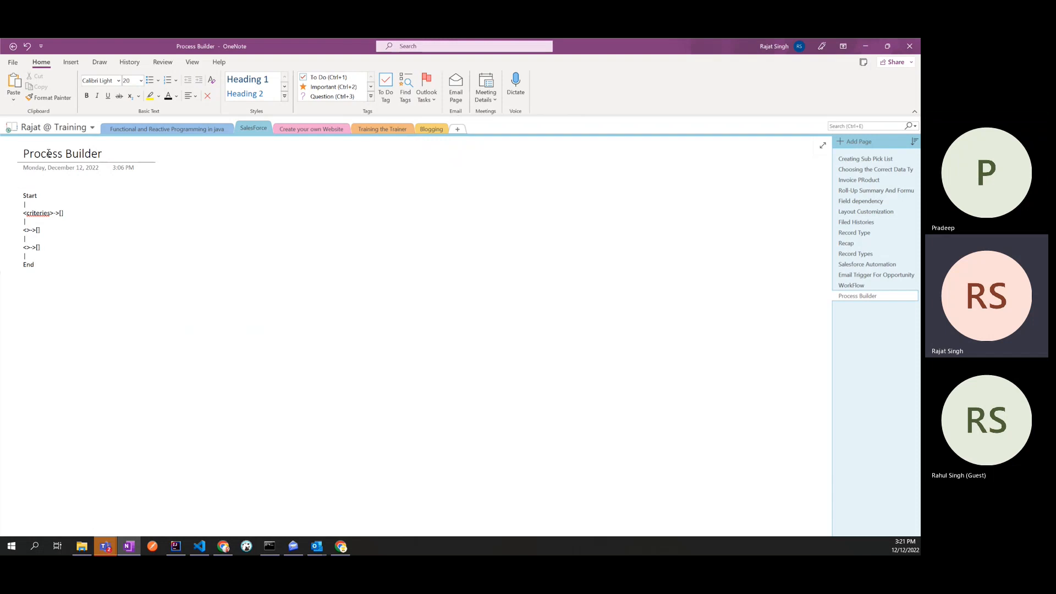
double_click(48, 155)
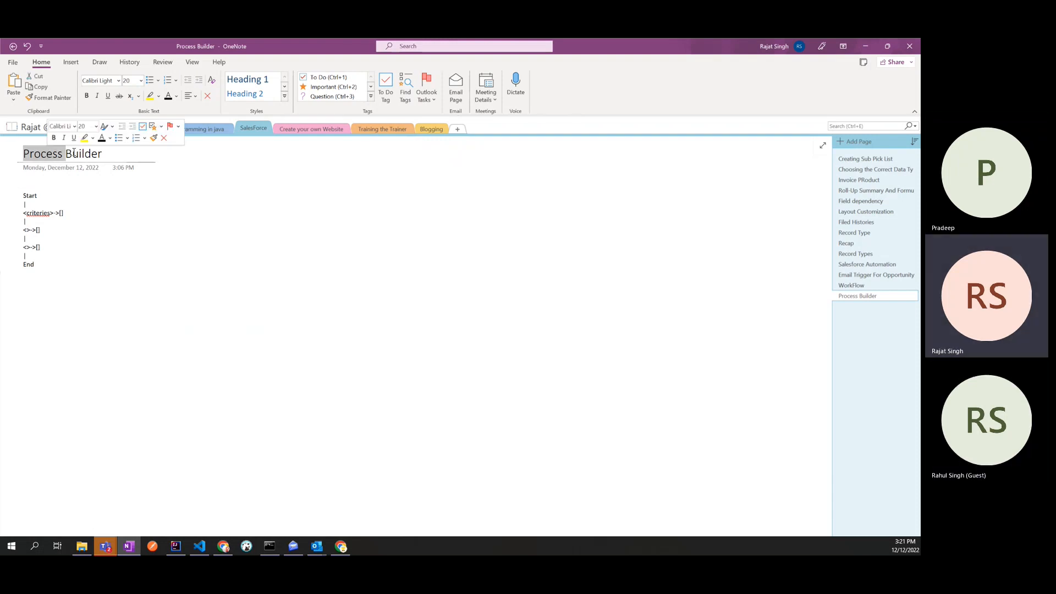
key(alt+Tab)
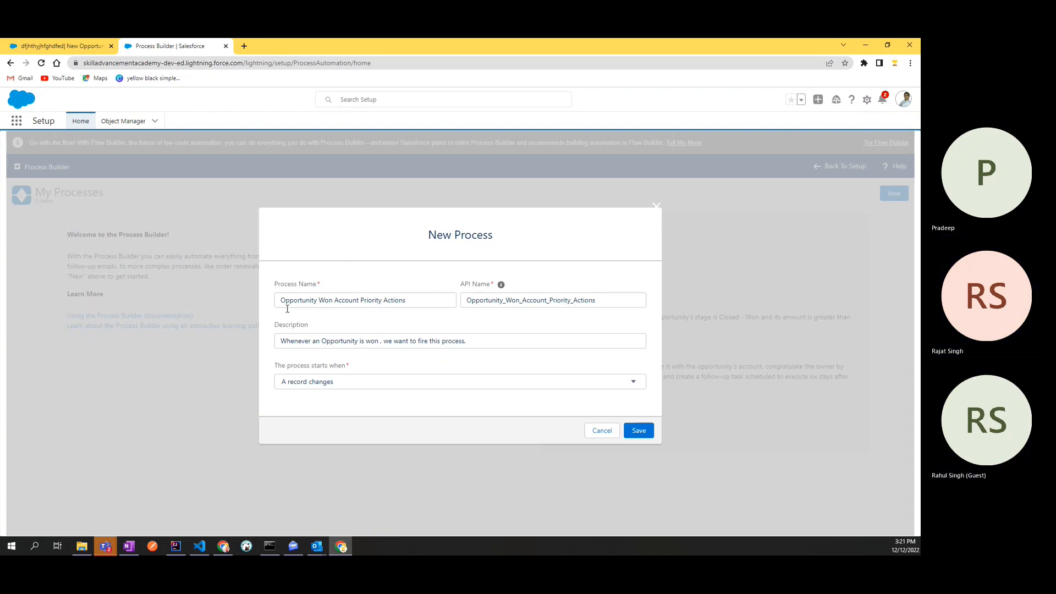
click(82, 46)
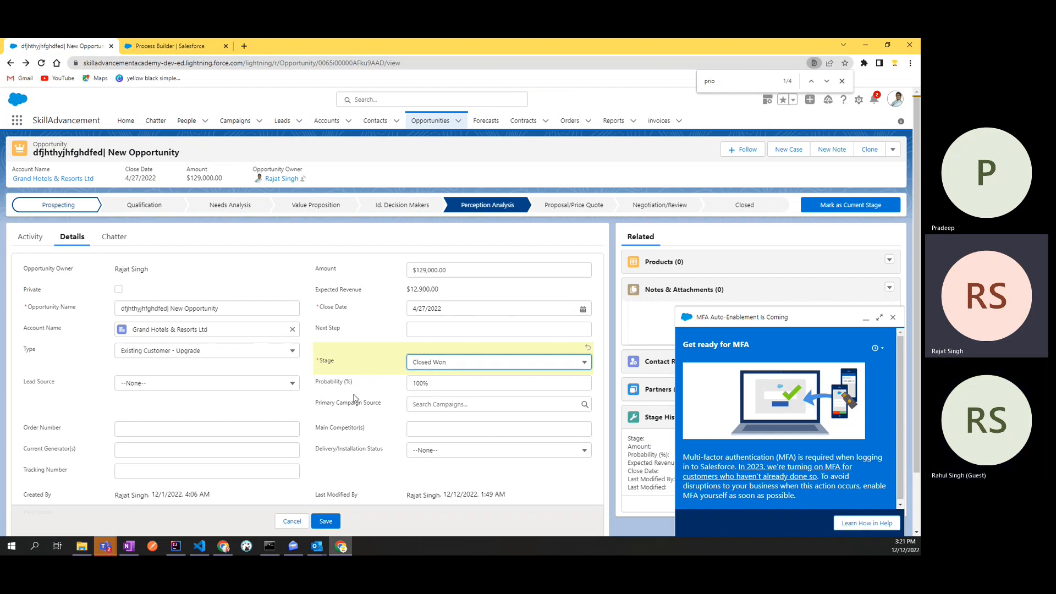
click(171, 46)
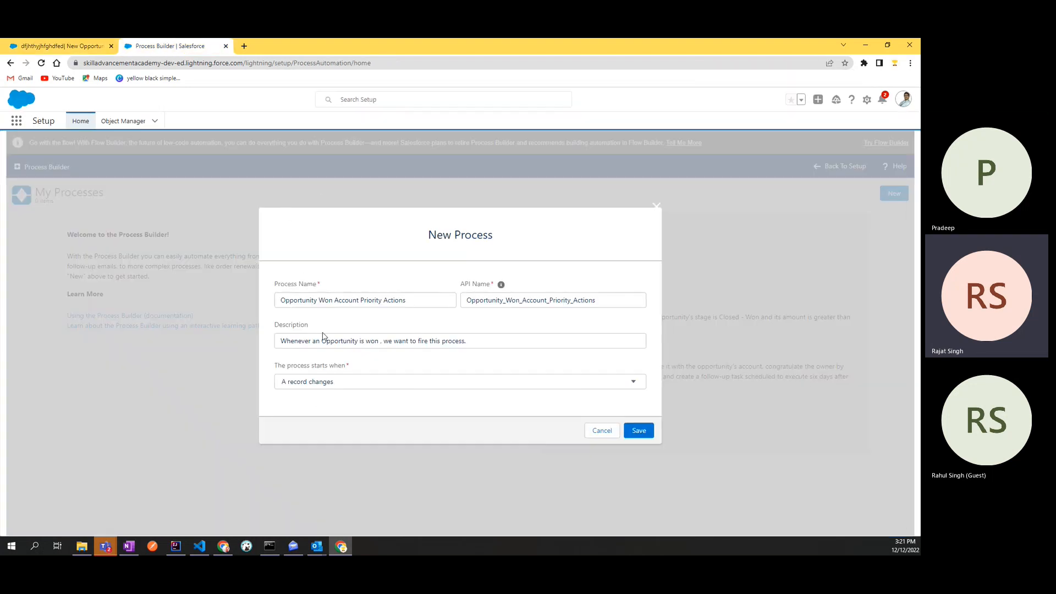
Switch to OneNote and examine each criteria and action line of the Process Builder outline, then return to the New Process form
click(129, 546)
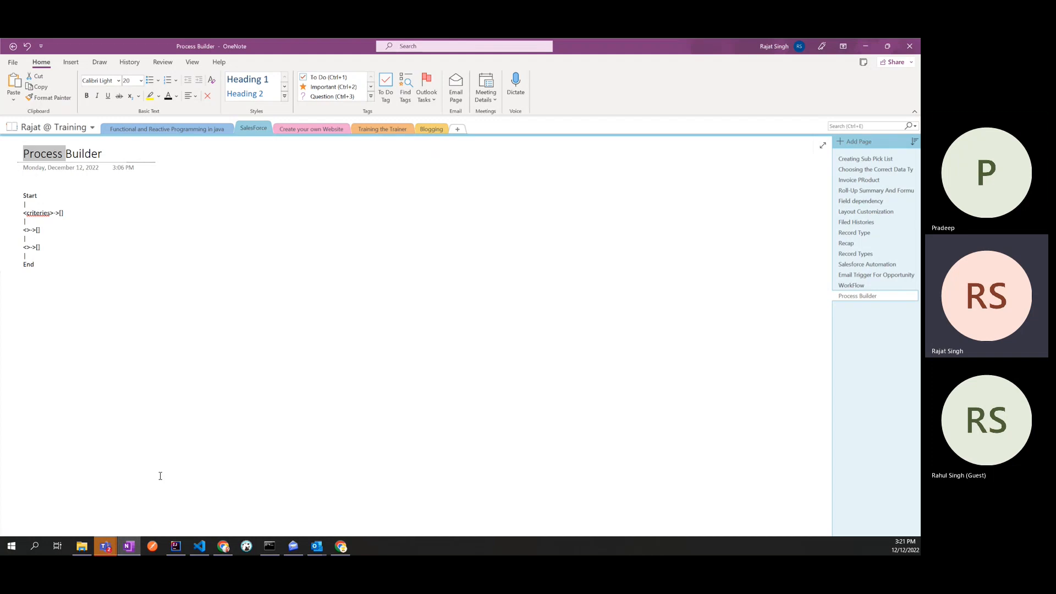
double_click(45, 248)
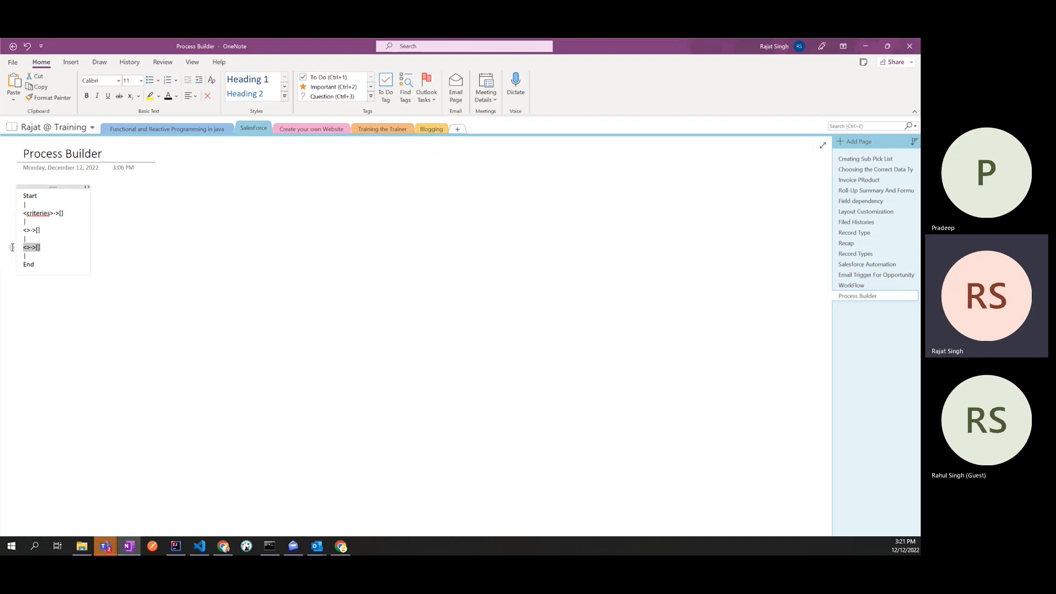
click(46, 230)
double_click(47, 230)
click(74, 221)
drag(72, 215, 22, 214)
click(49, 230)
double_click(35, 214)
click(26, 231)
double_click(32, 215)
double_click(28, 231)
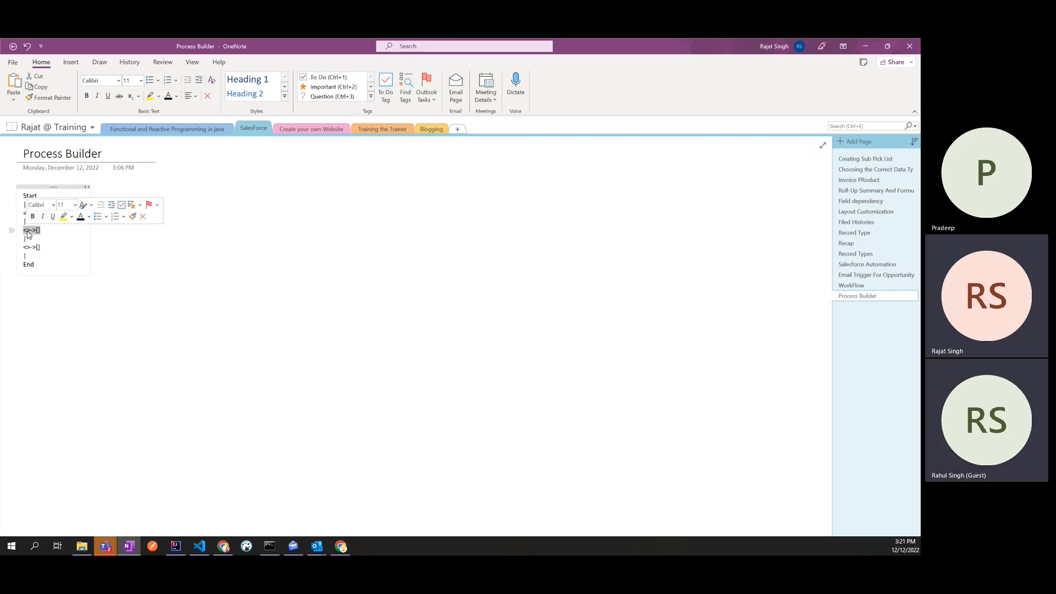
double_click(27, 249)
click(58, 240)
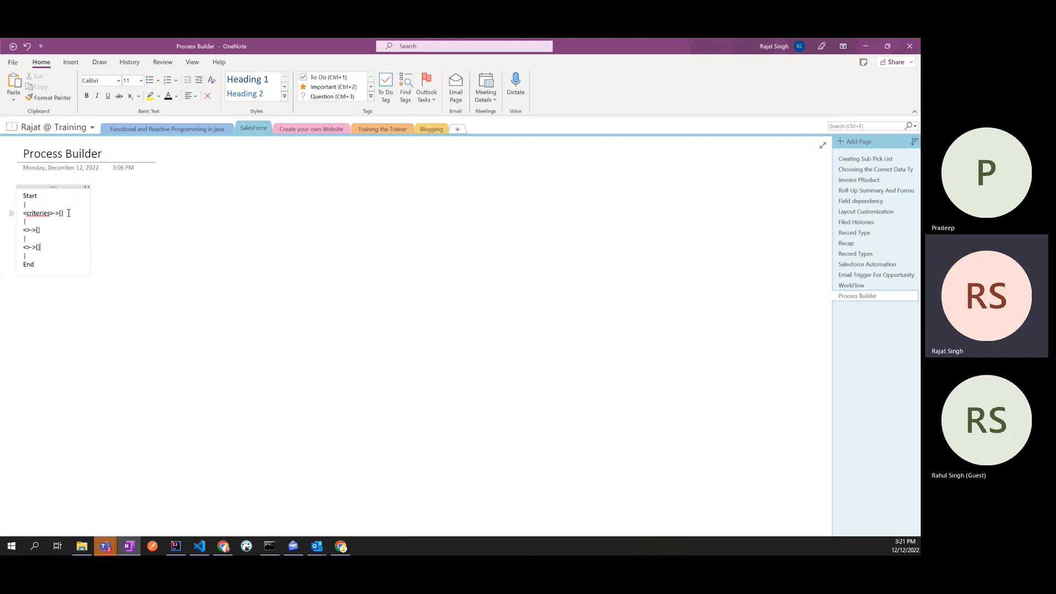
drag(69, 213, 36, 247)
click(51, 246)
key(alt+Tab)
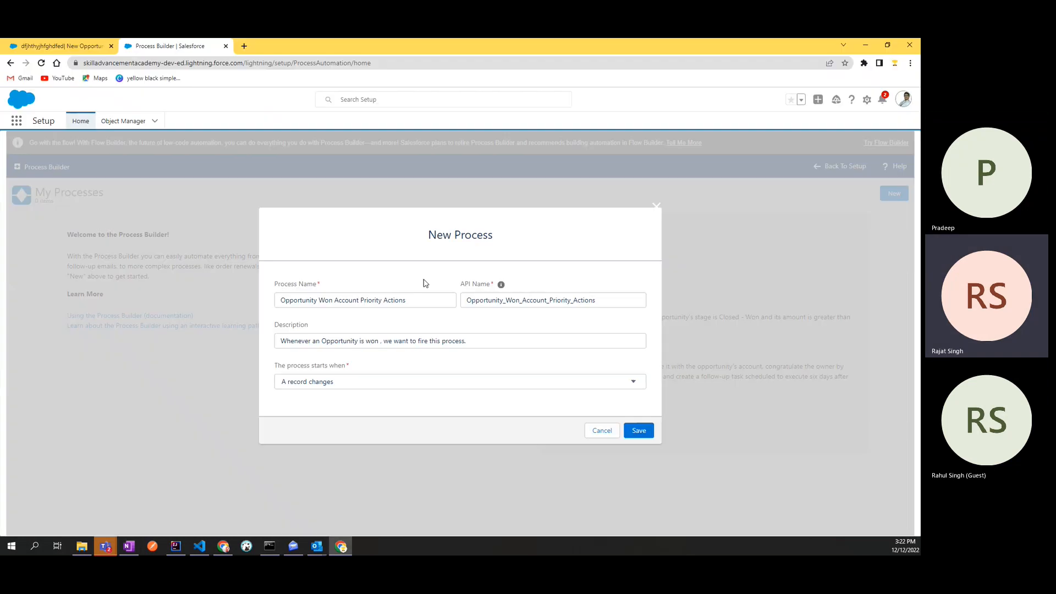
Check the opportunity's Stage field, then go over the action brackets and the whole Start-to-End outline in OneNote
click(70, 47)
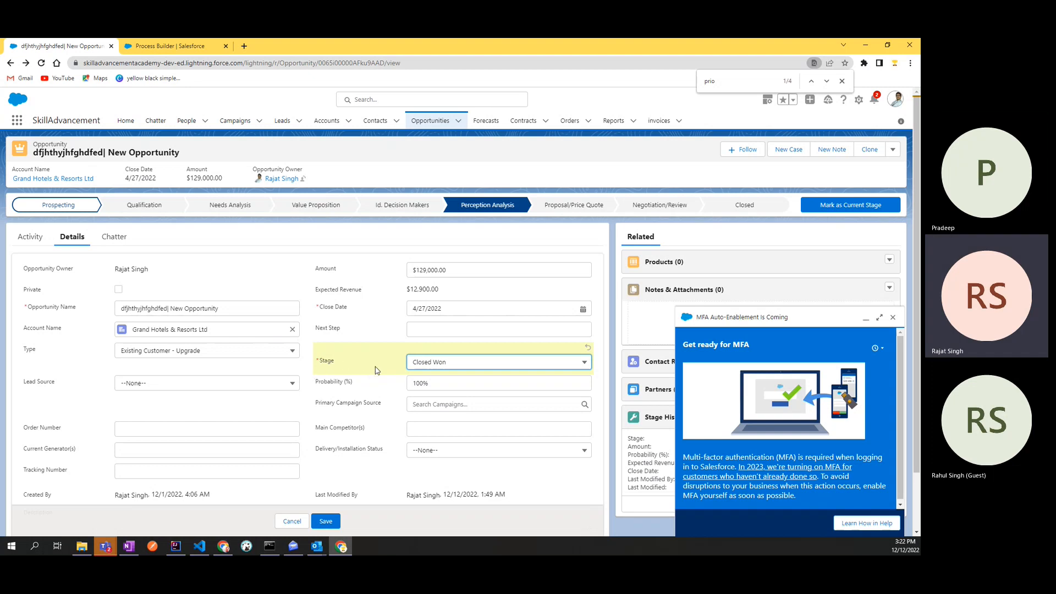
key(alt+Tab)
drag(66, 214, 59, 216)
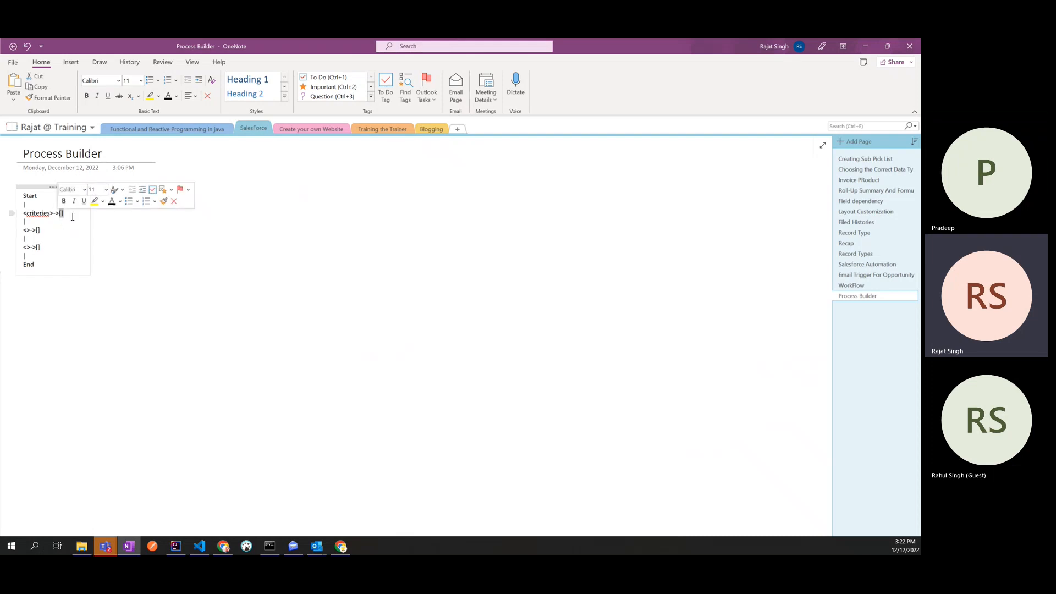
click(51, 231)
drag(48, 231, 36, 230)
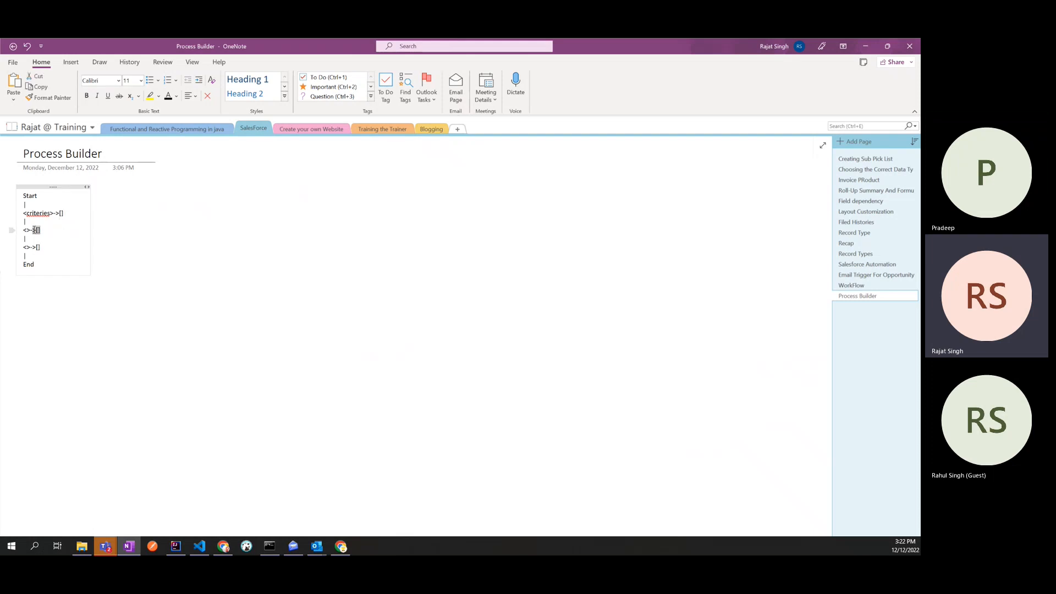
key(alt+Tab)
key(alt+Tab)
drag(47, 247, 24, 201)
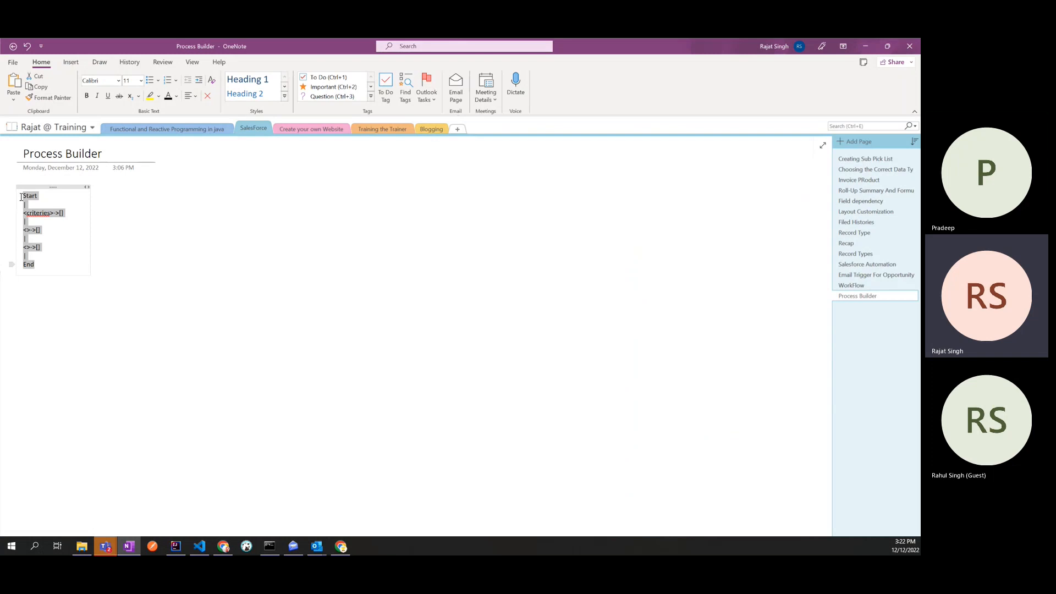
click(78, 259)
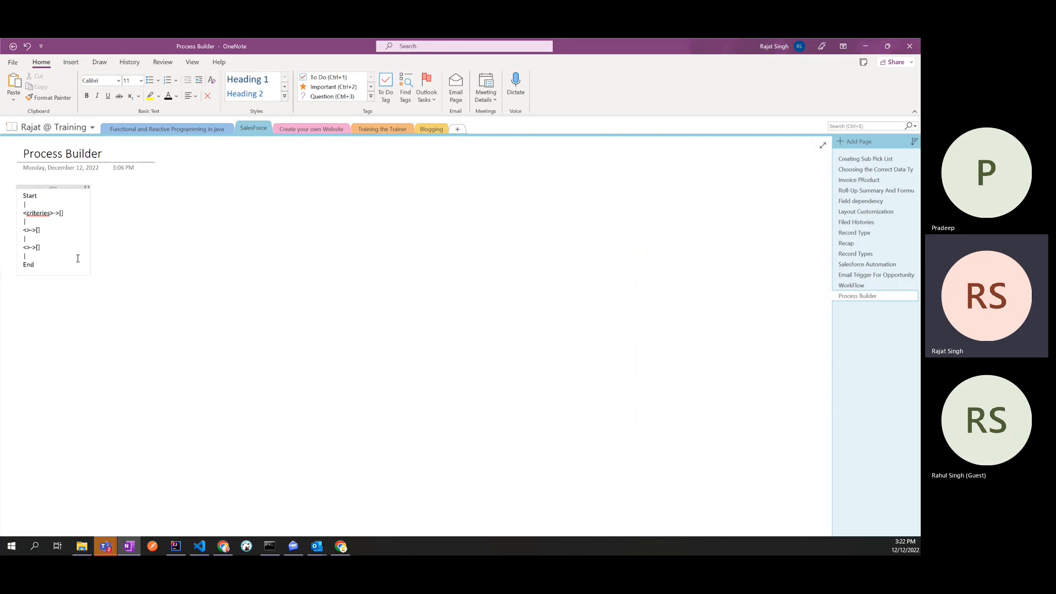
double_click(25, 229)
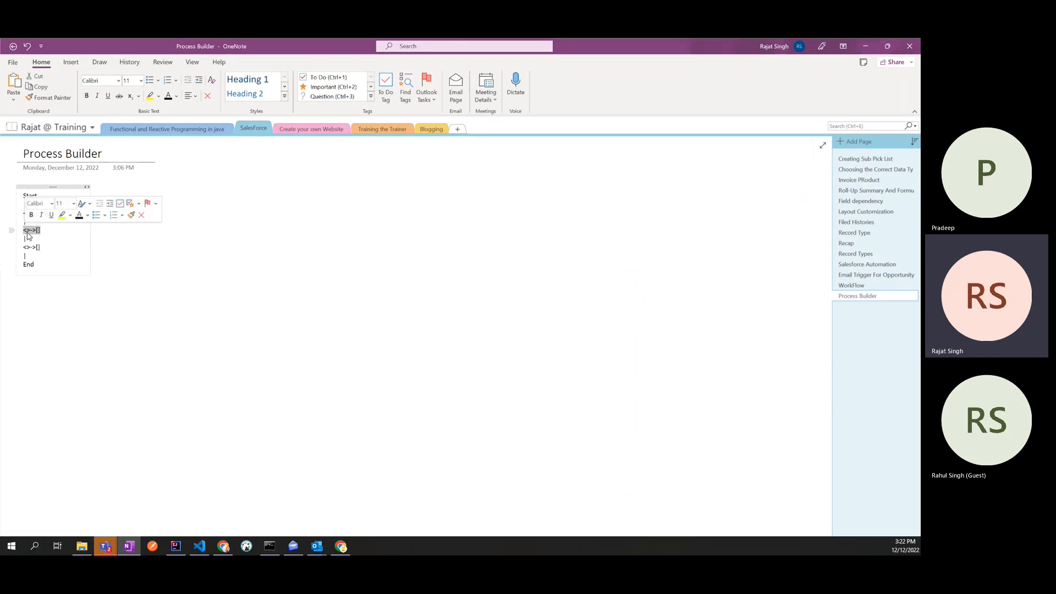
click(75, 250)
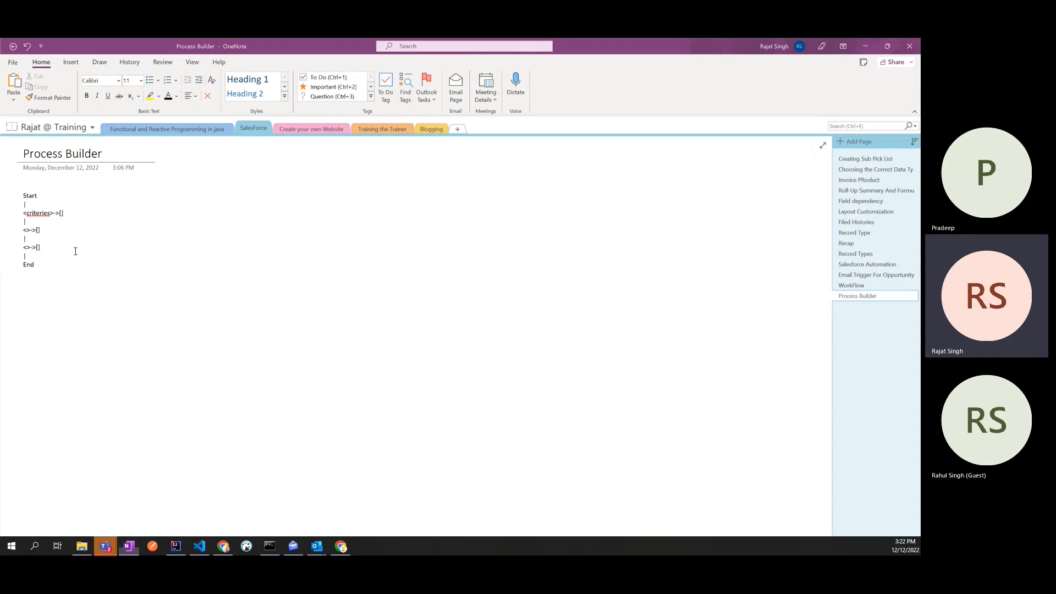
Return to the opportunity in the browser and review its Probability and the remaining detail fields
key(alt+Tab)
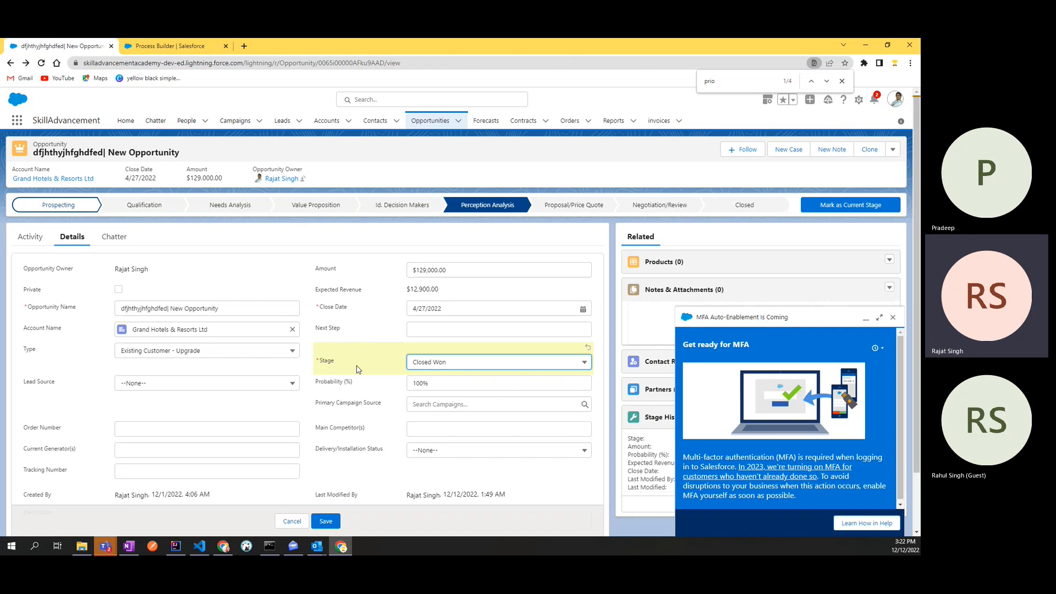
click(319, 380)
scroll(319, 379, down, 2)
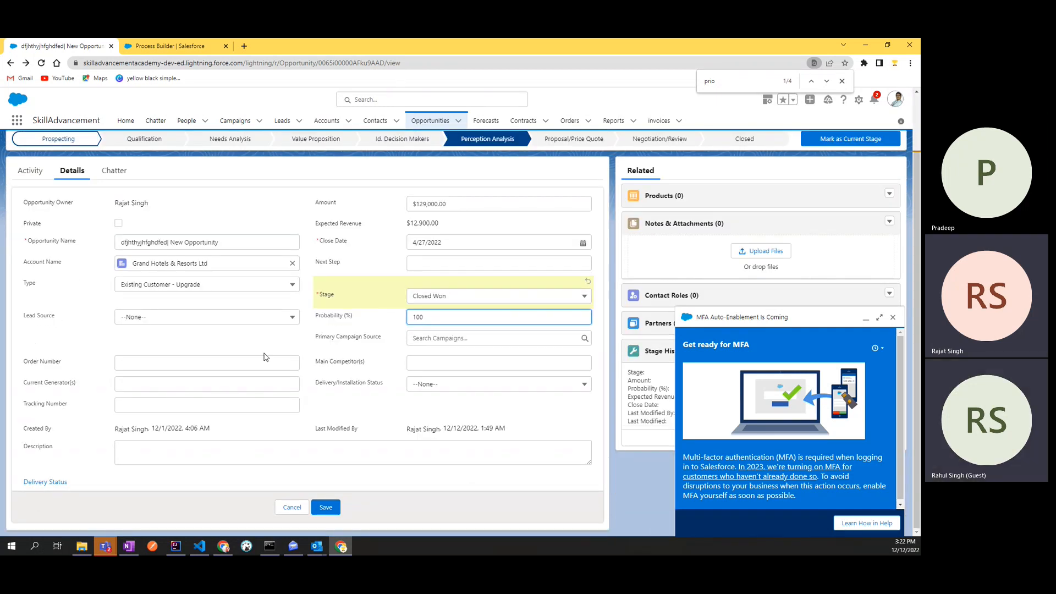
click(204, 342)
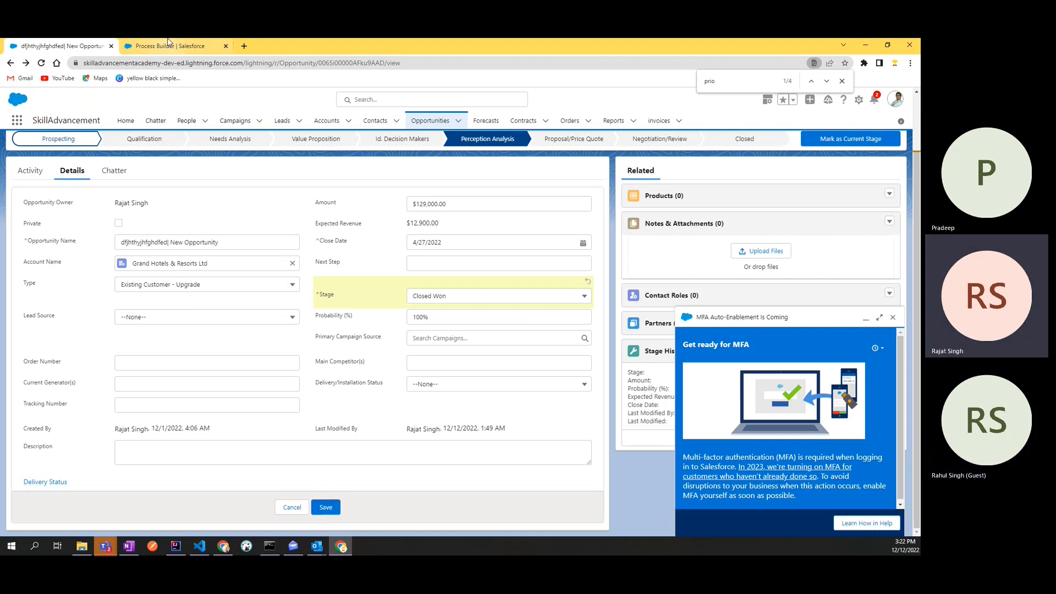
Examine the New Process form's heading and description, comparing them with the opportunity's Stage
click(169, 44)
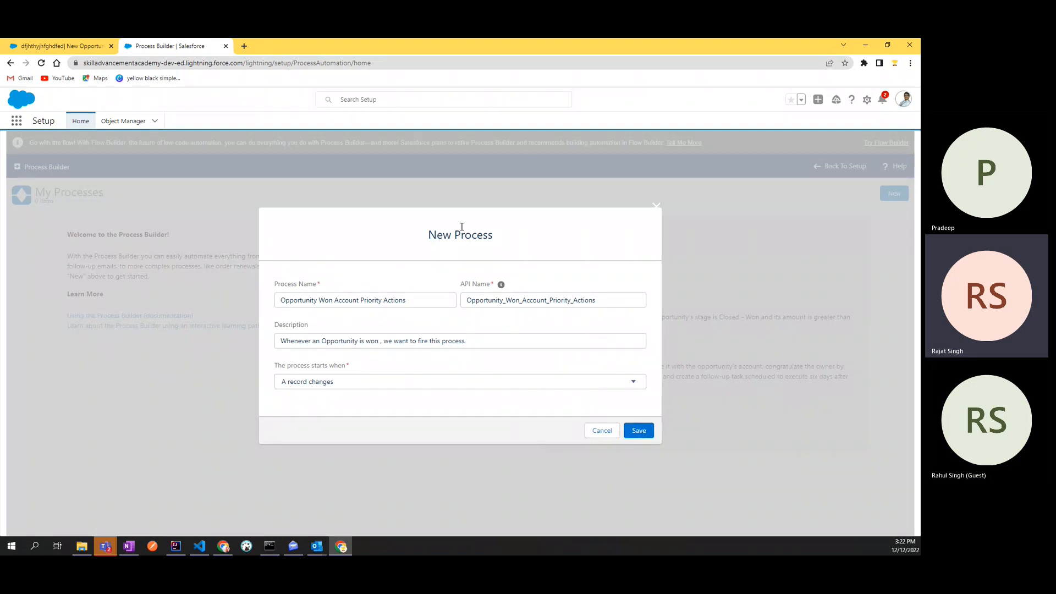
drag(424, 241, 540, 236)
click(569, 237)
click(280, 344)
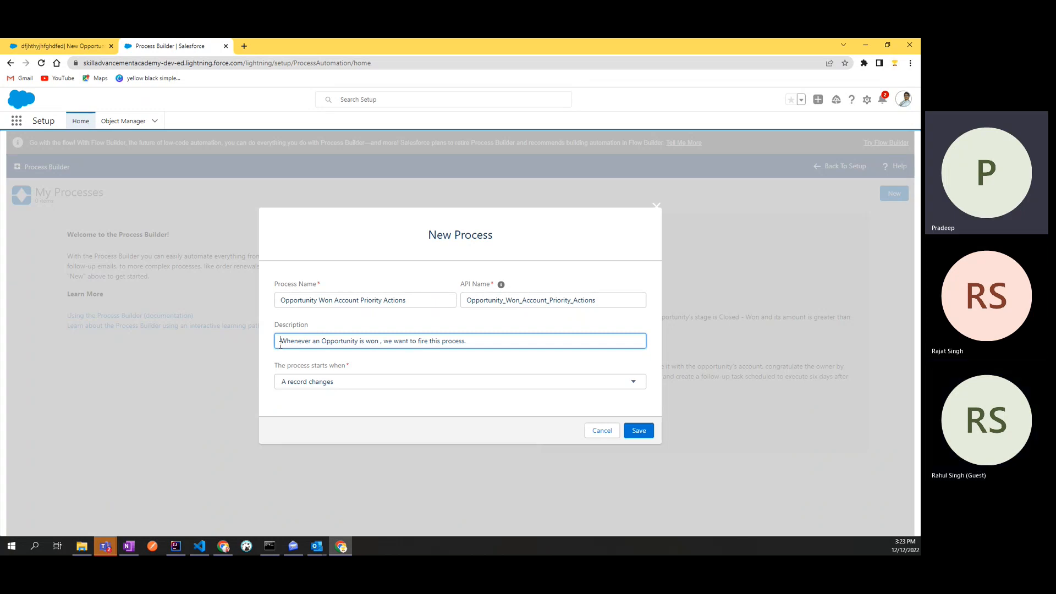
double_click(479, 237)
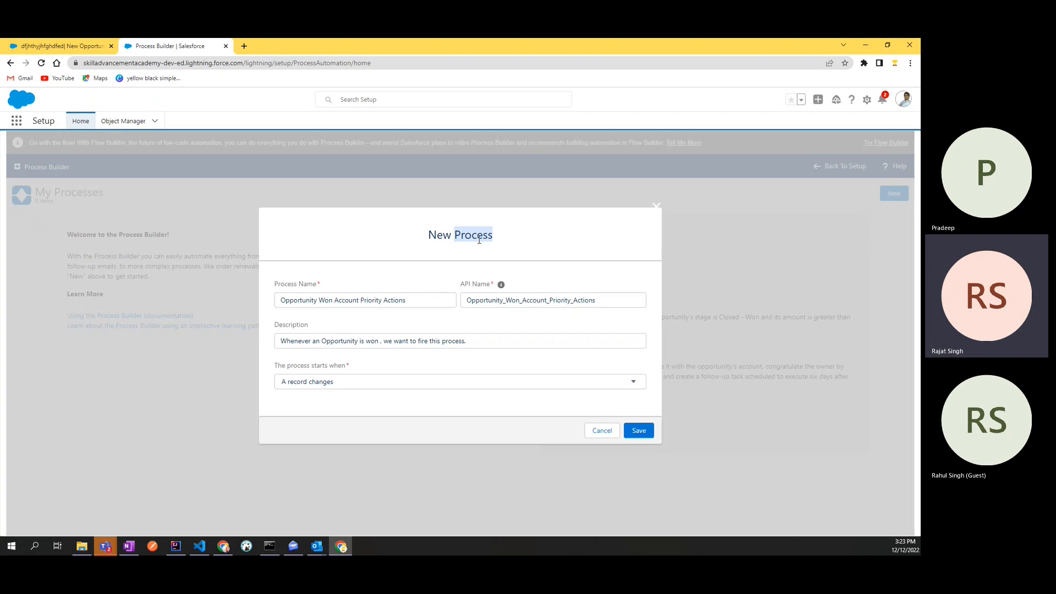
click(55, 45)
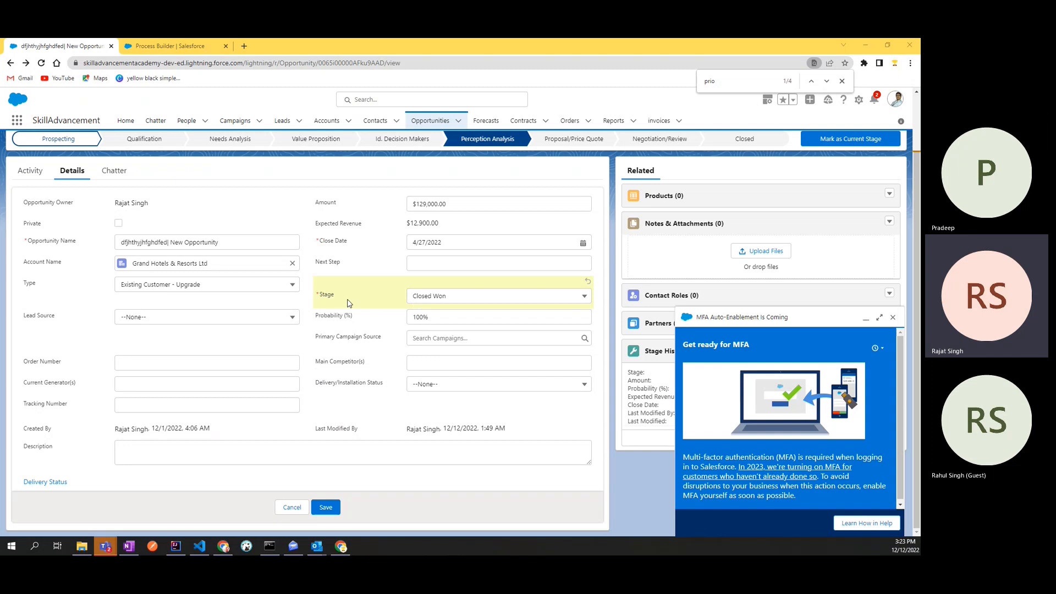
click(177, 46)
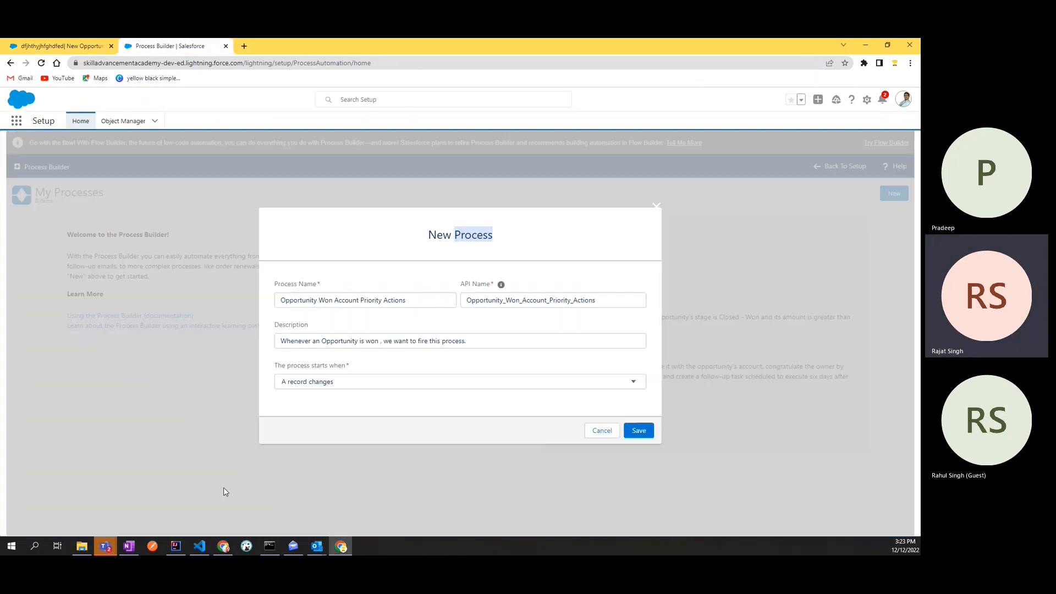
click(99, 44)
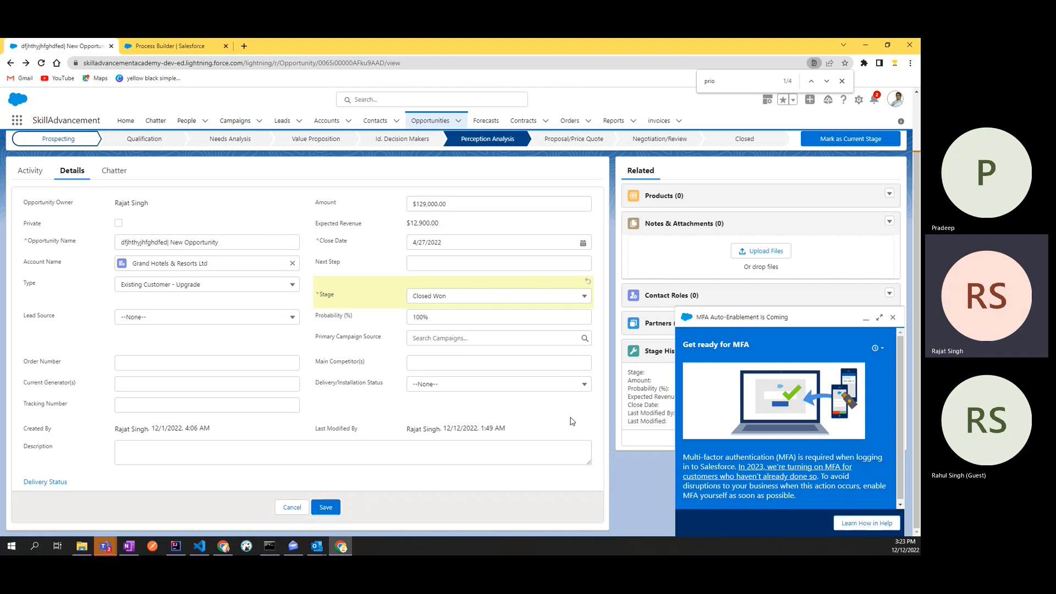
Save the new process "Opportunity Won Account Priority Actions" and look over the start of its flow diagram
click(162, 47)
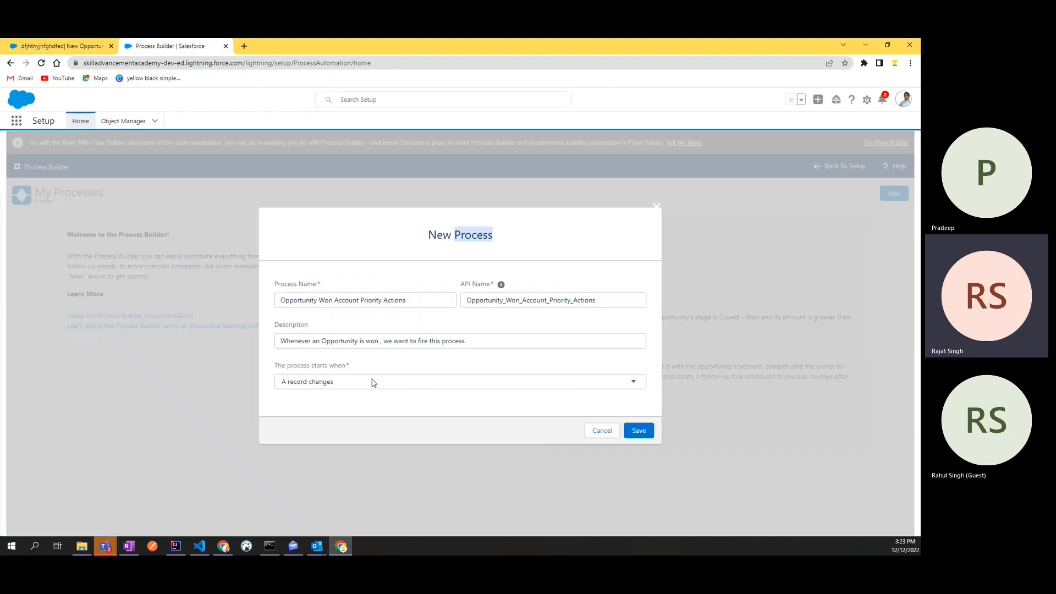
click(639, 432)
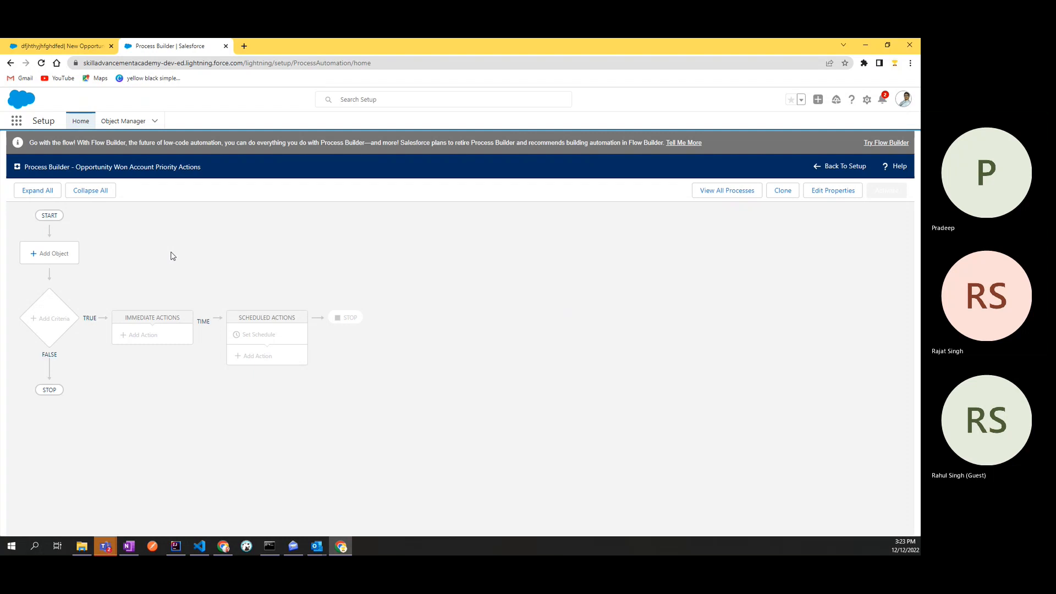
double_click(50, 216)
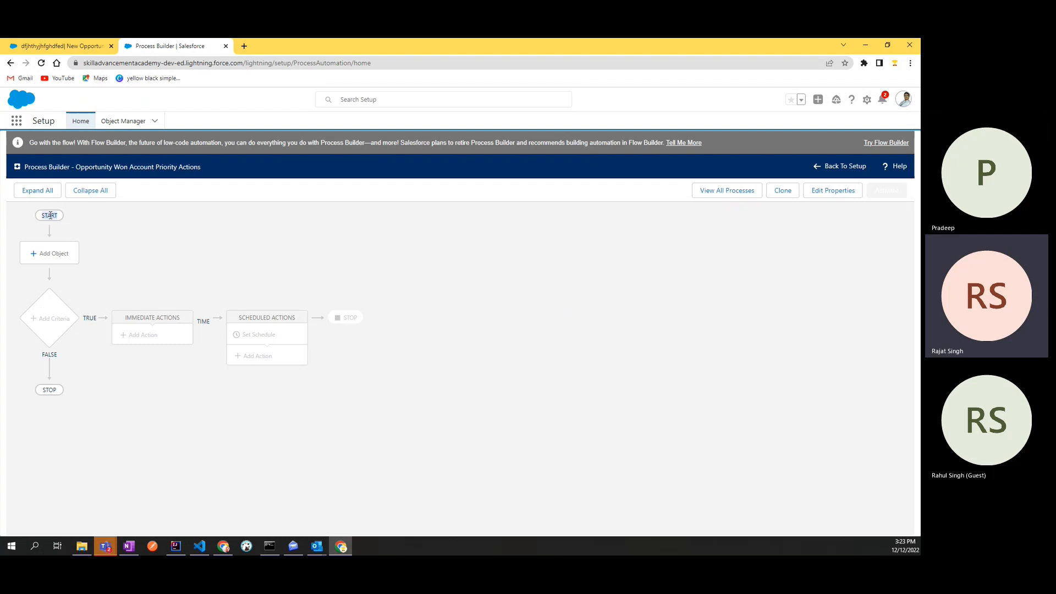
key(alt+Tab)
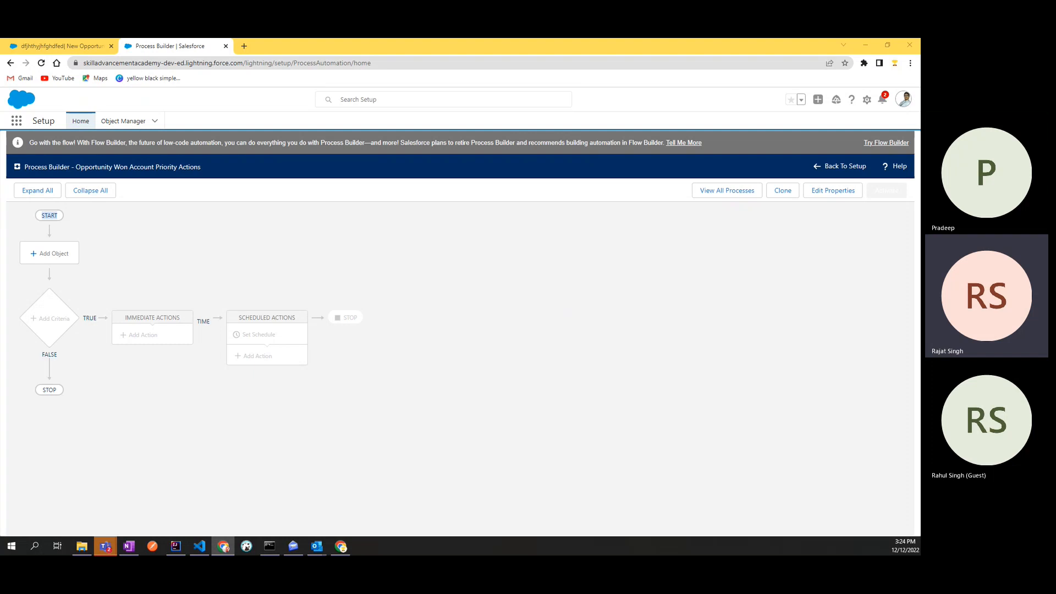
Open the process's object settings and choose Opportunity as the object that starts the process
click(51, 252)
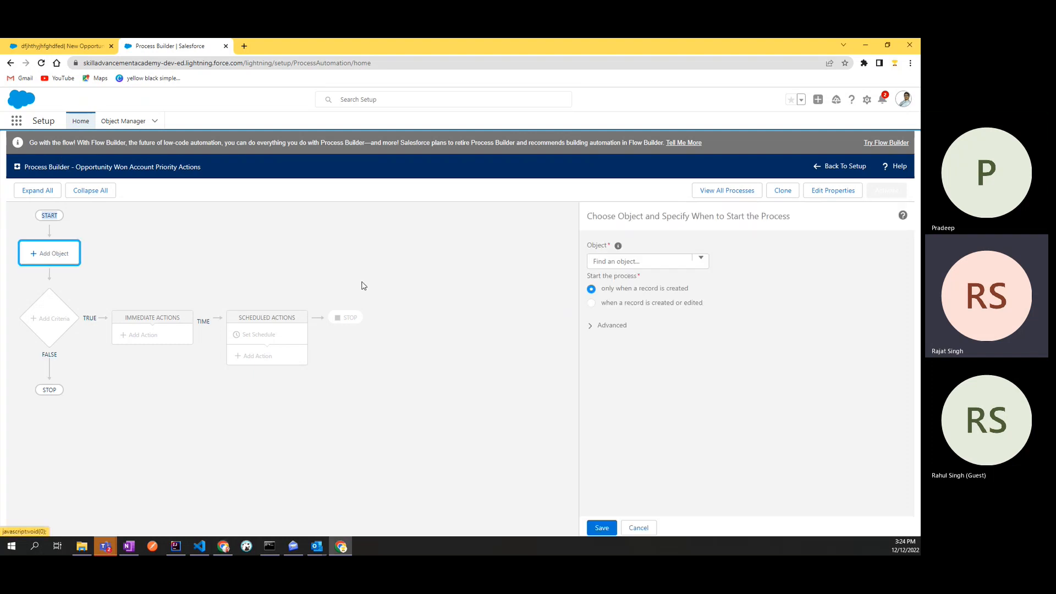
click(637, 256)
text(opp)
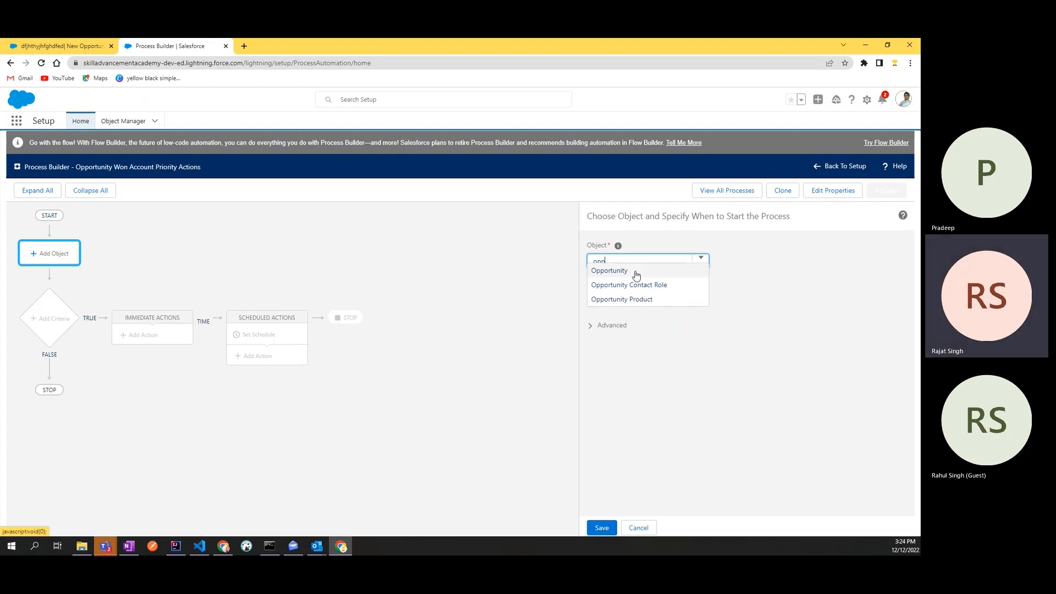
click(636, 273)
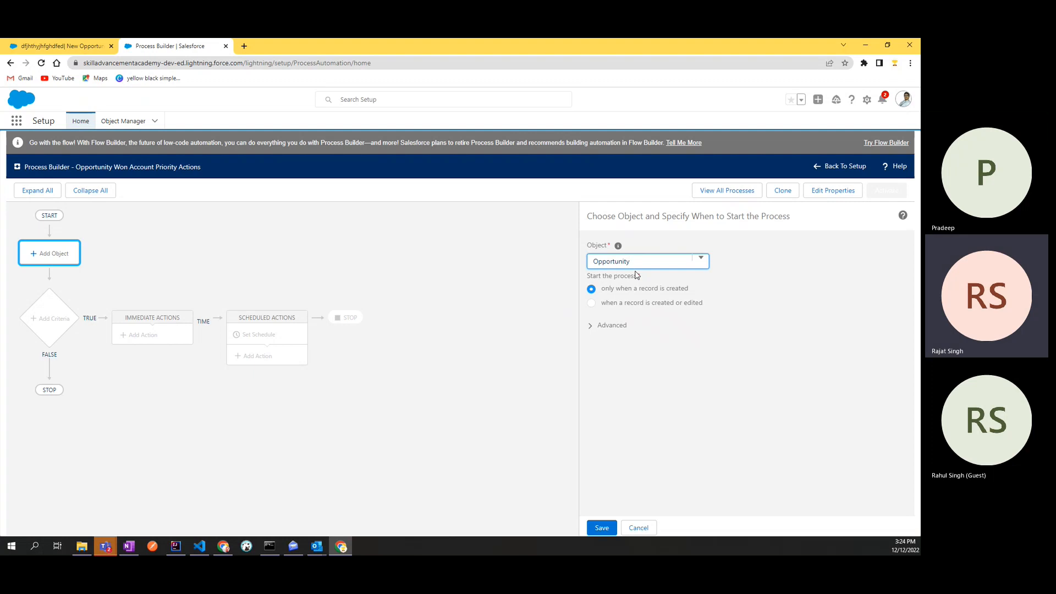
Keep Opportunity as the object and set the process to start when a record is created or edited
drag(591, 278, 626, 279)
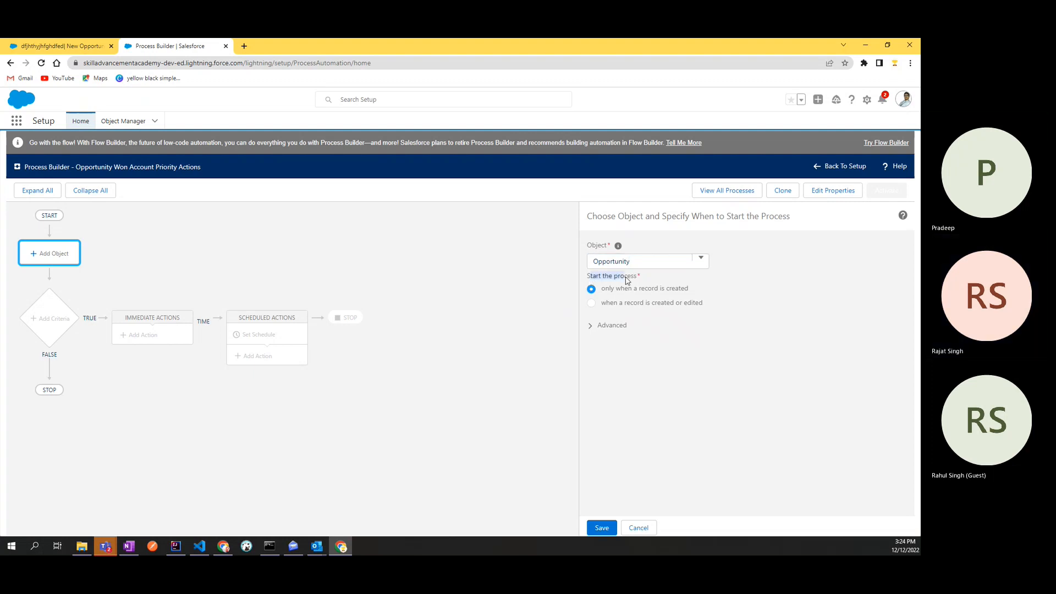
click(623, 279)
drag(687, 290, 602, 294)
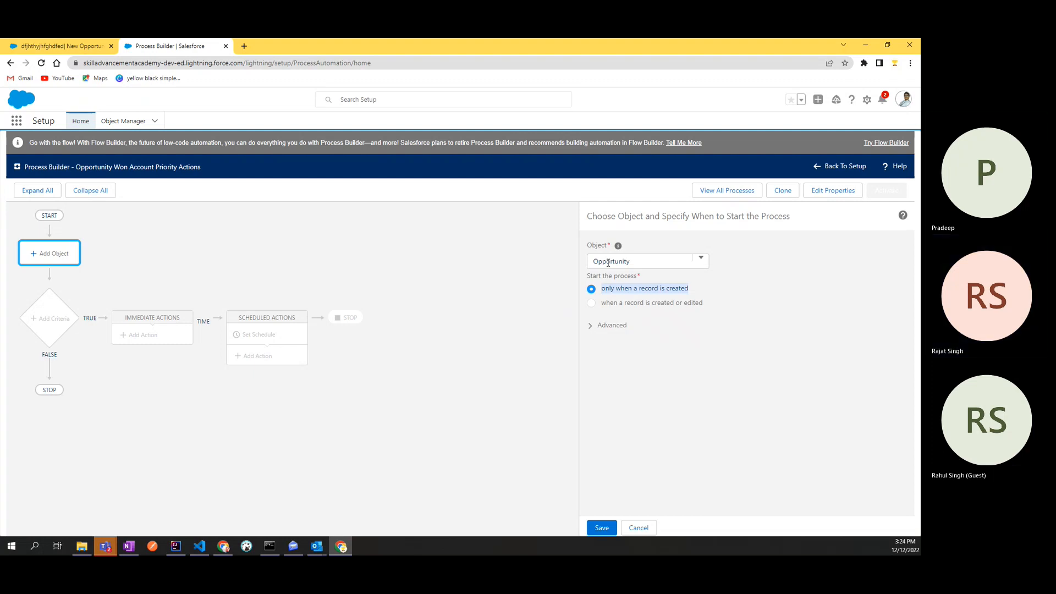
click(639, 261)
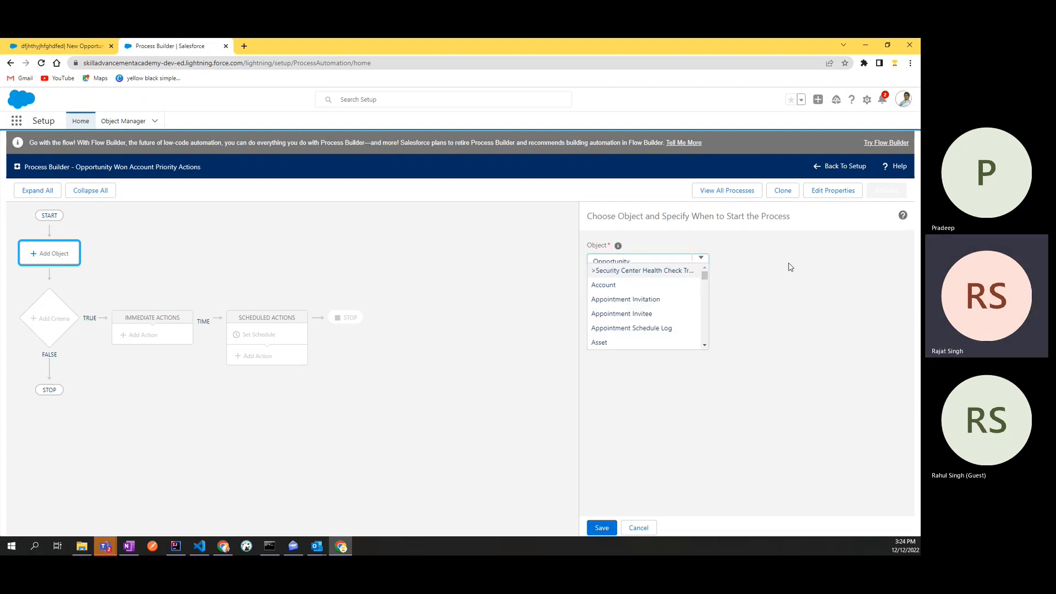
click(743, 268)
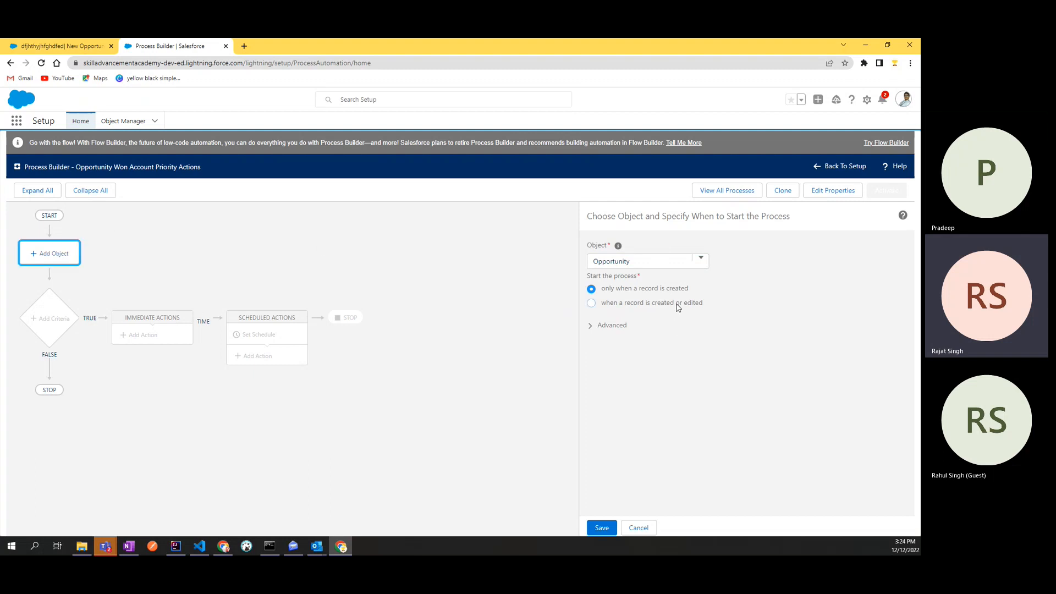
click(591, 305)
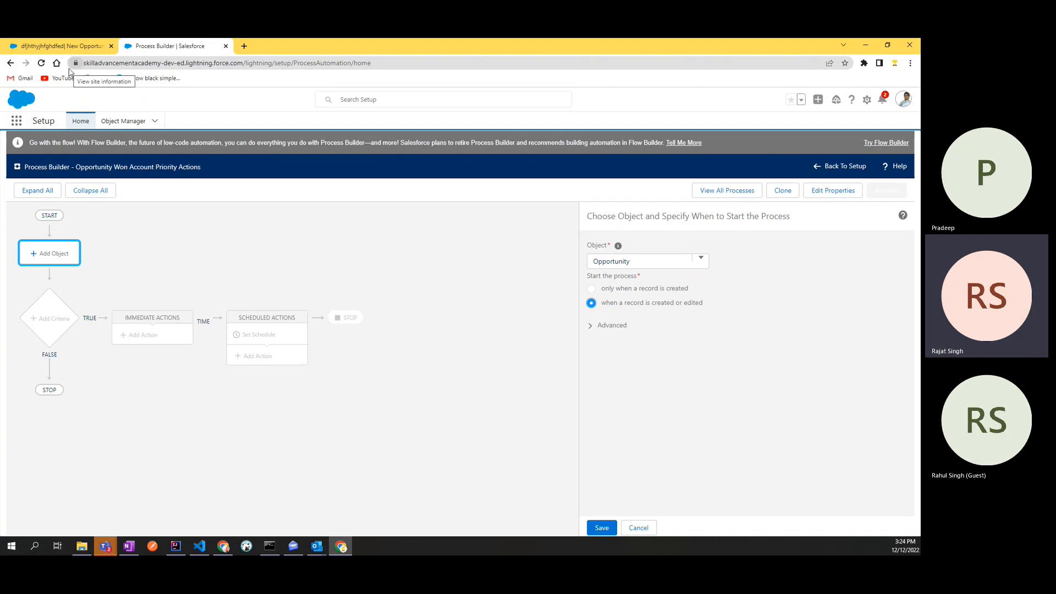
Look through the Stage choices on the opportunity record and return to the process's start settings
key(alt+Tab)
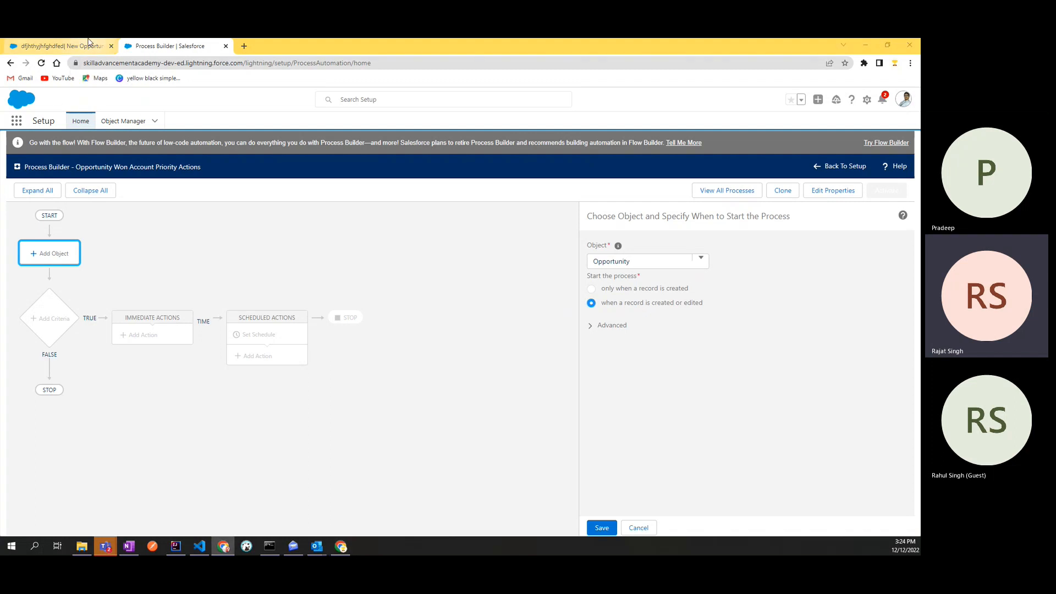
click(61, 45)
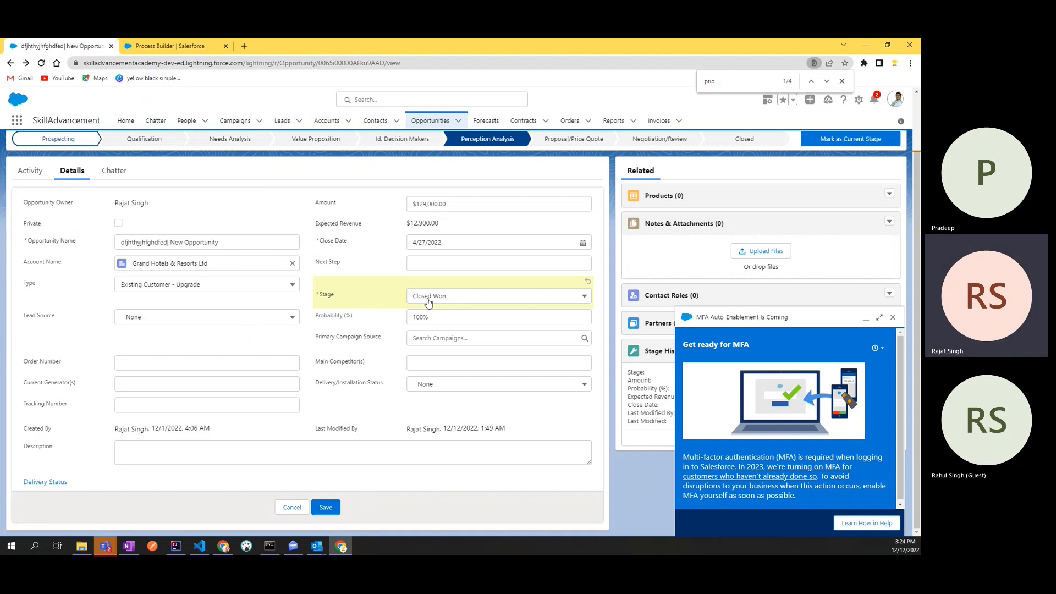
click(421, 299)
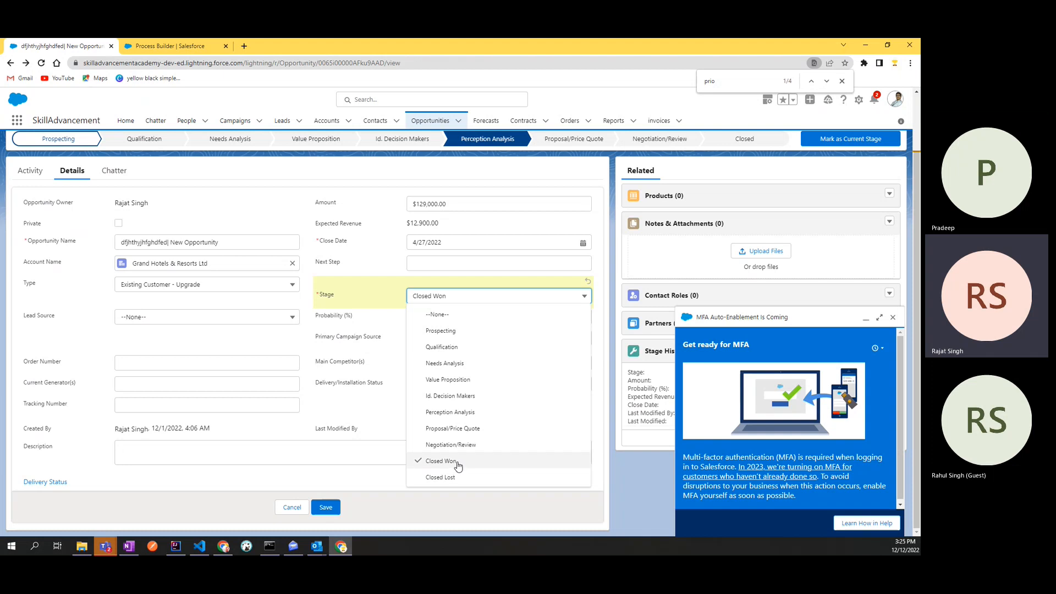
click(378, 296)
click(165, 46)
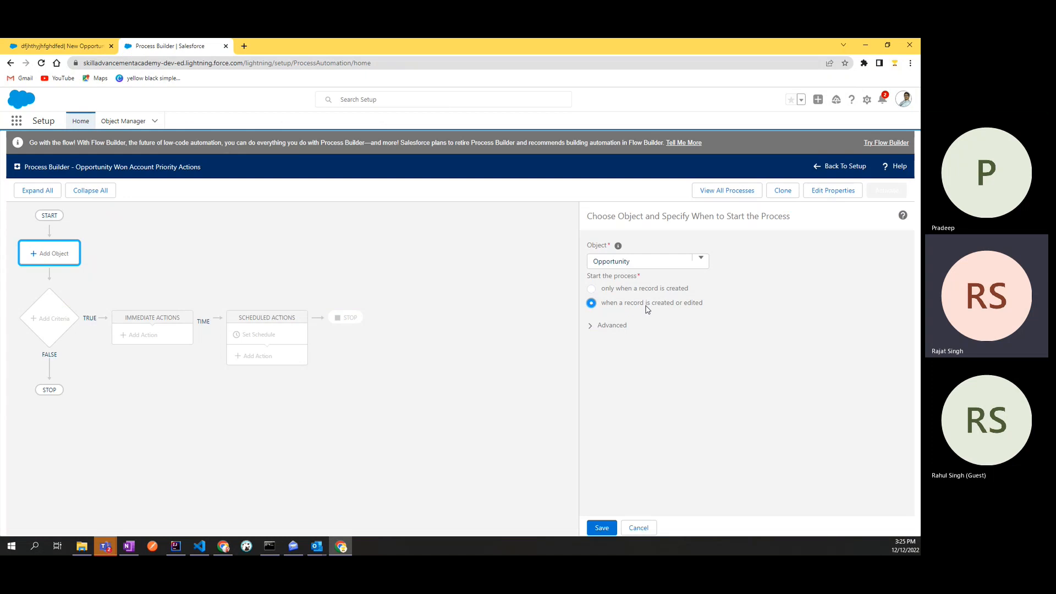
key(alt+Tab)
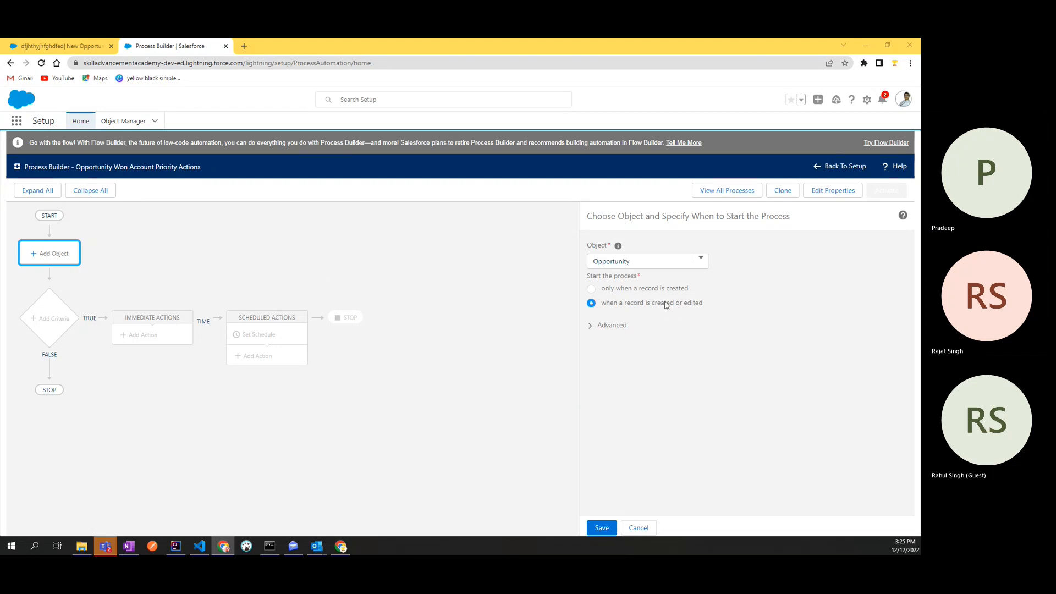
Review the start settings' heading and the wording of the "when a record is created or edited" option
drag(588, 219, 810, 221)
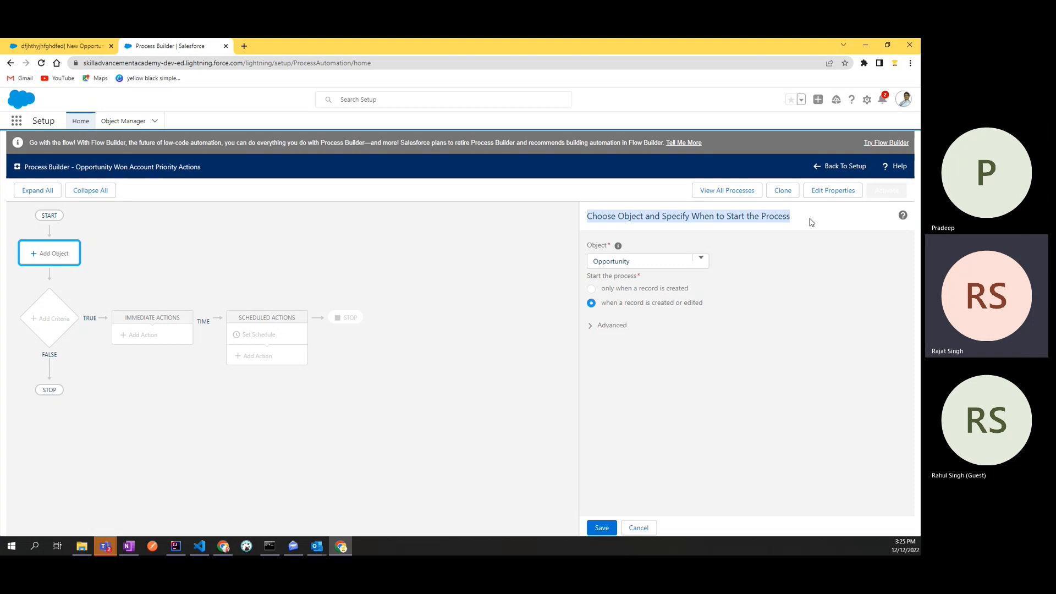
click(810, 222)
double_click(782, 218)
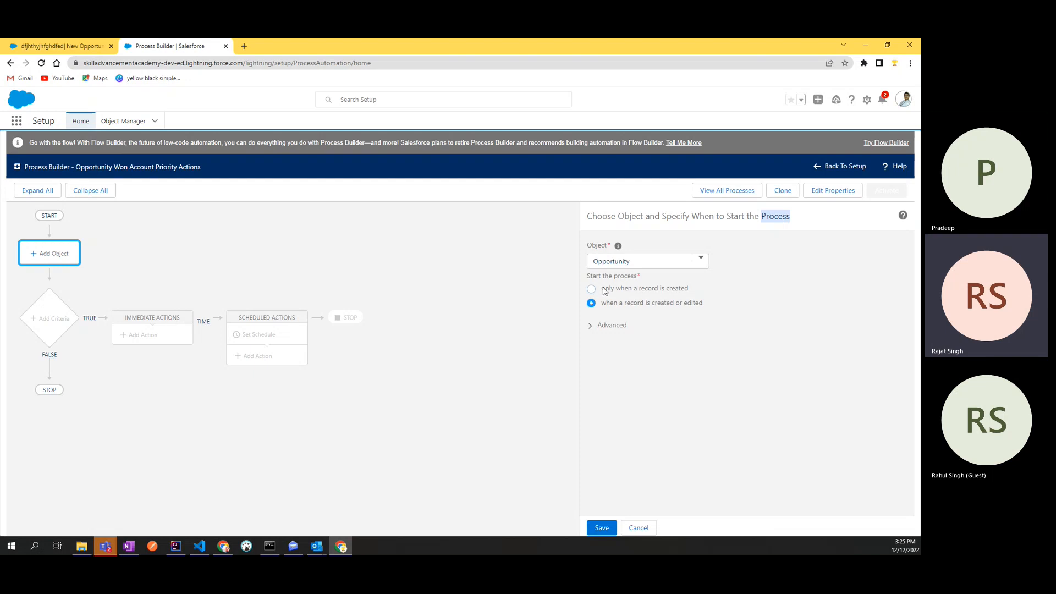
click(694, 308)
drag(694, 308, 603, 308)
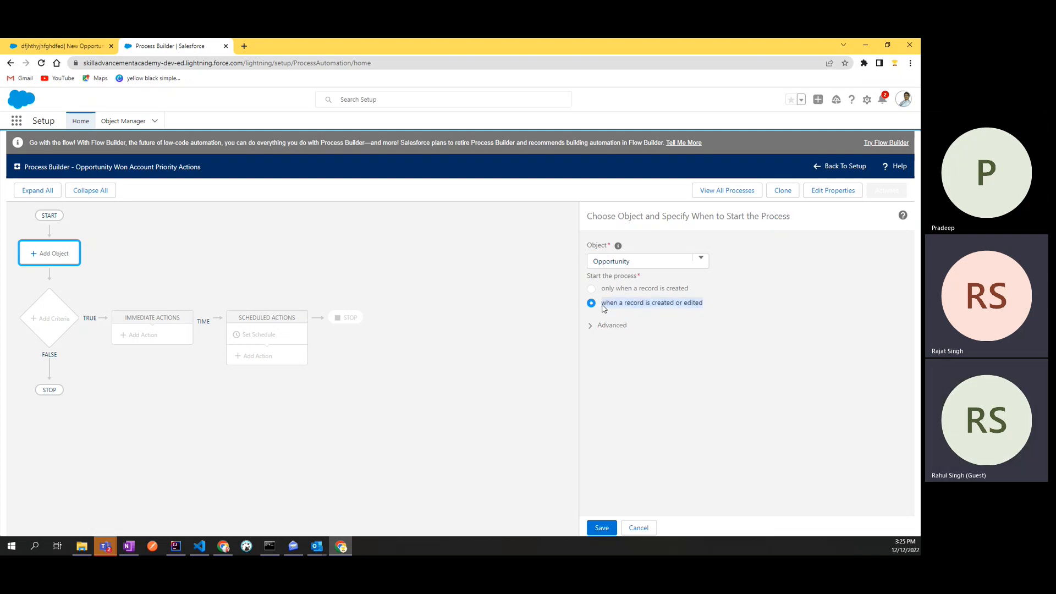
click(603, 308)
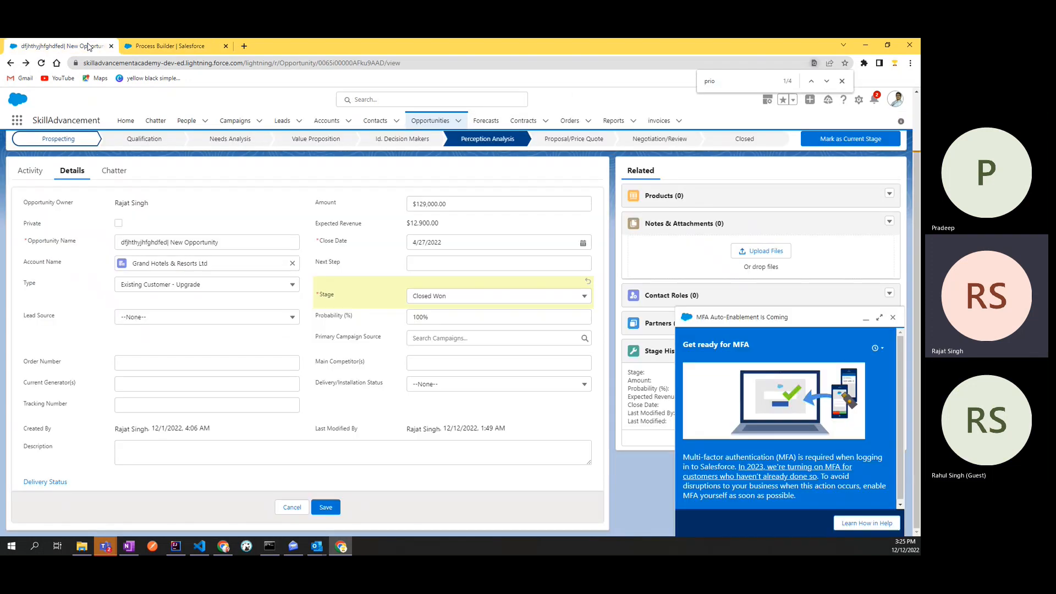
On the opportunity, switch the Stage through Prospecting, Needs Analysis and Value Proposition, and set it back to Closed Won
click(60, 46)
click(428, 297)
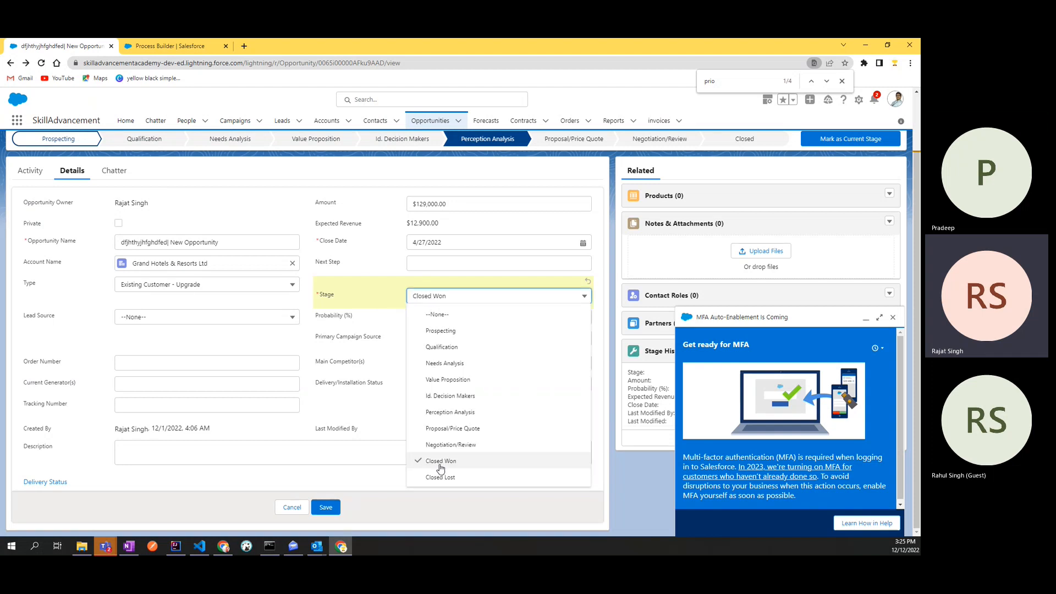
click(442, 462)
click(450, 297)
click(449, 330)
click(452, 300)
click(459, 365)
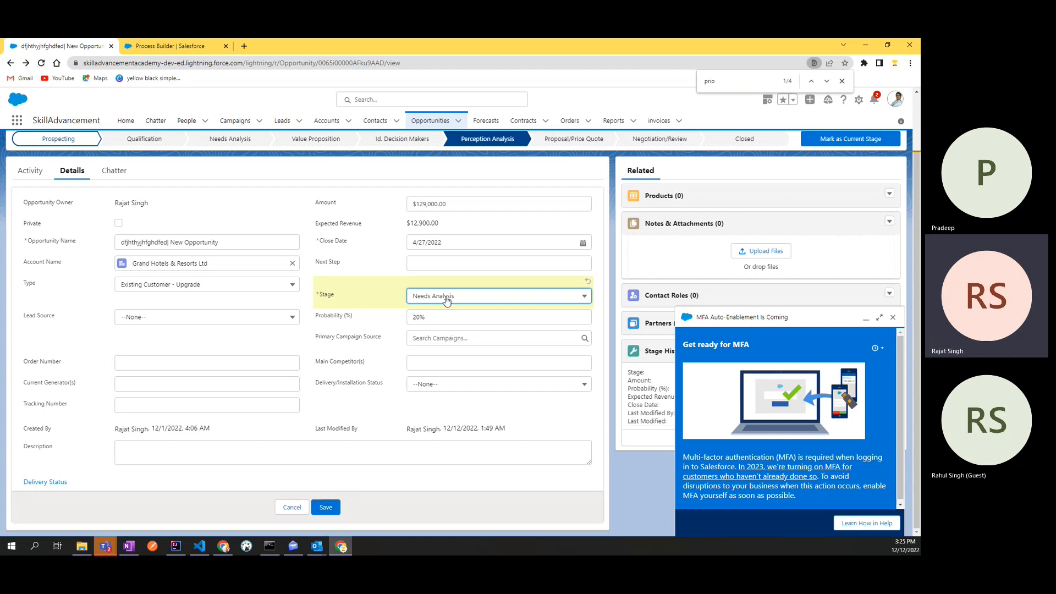
click(447, 300)
click(448, 380)
click(440, 301)
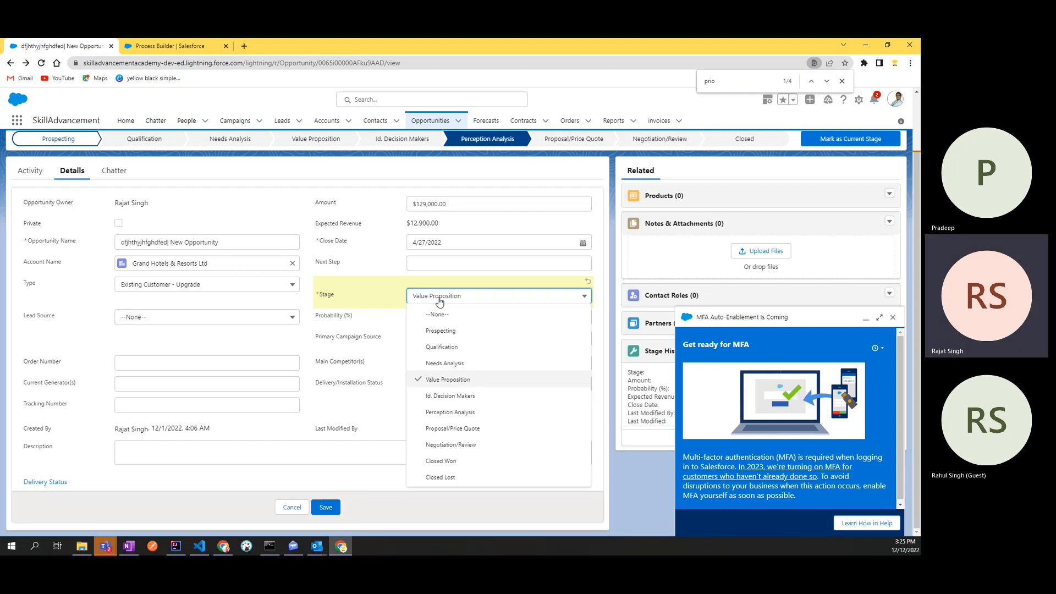
click(449, 463)
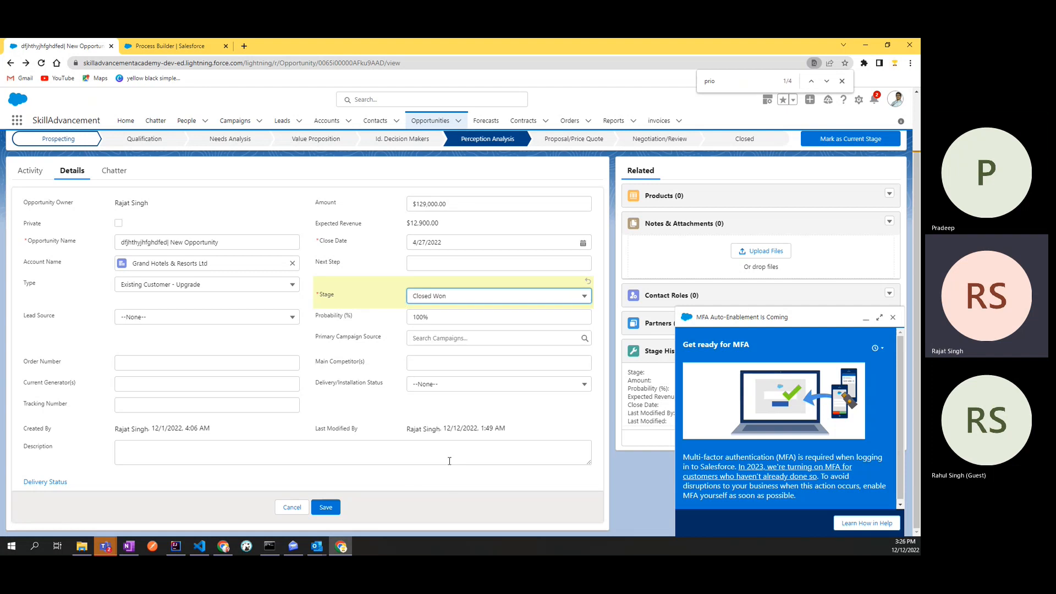
Return to the process, expand its Advanced start settings and read the help text for the Recursion option
click(215, 44)
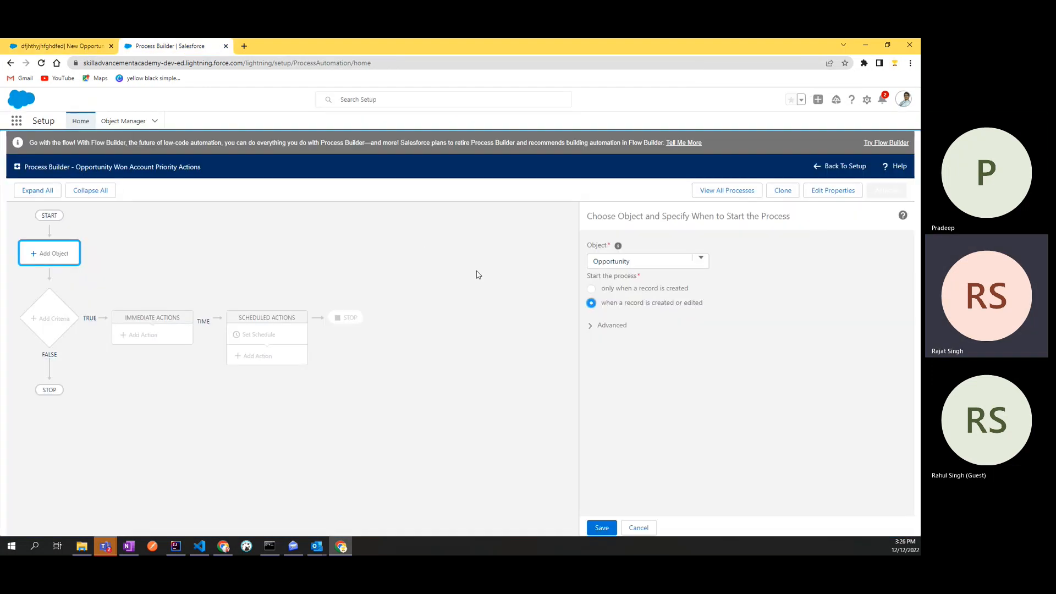
click(602, 327)
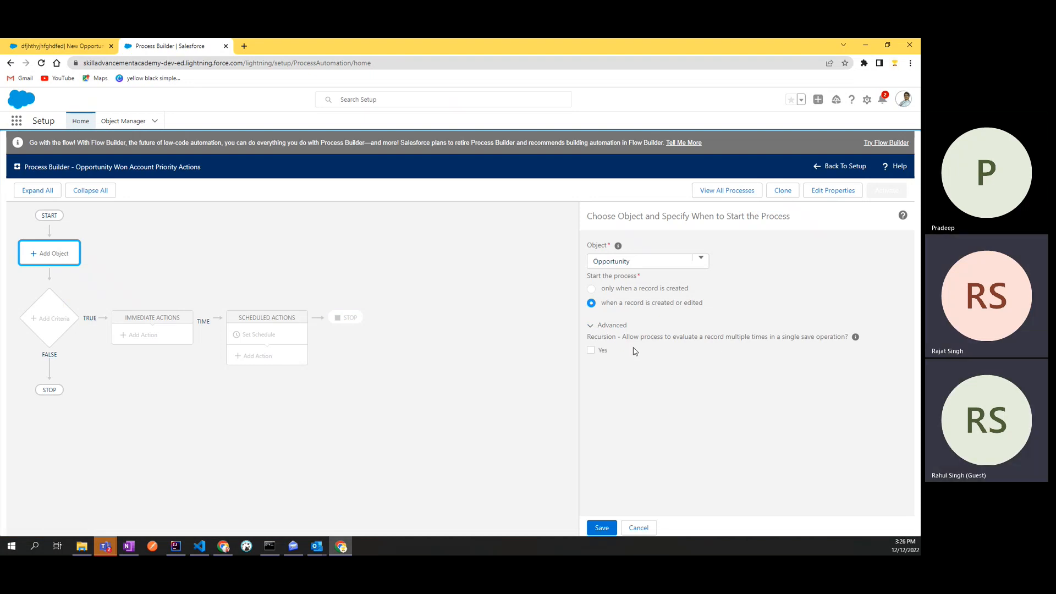
double_click(604, 337)
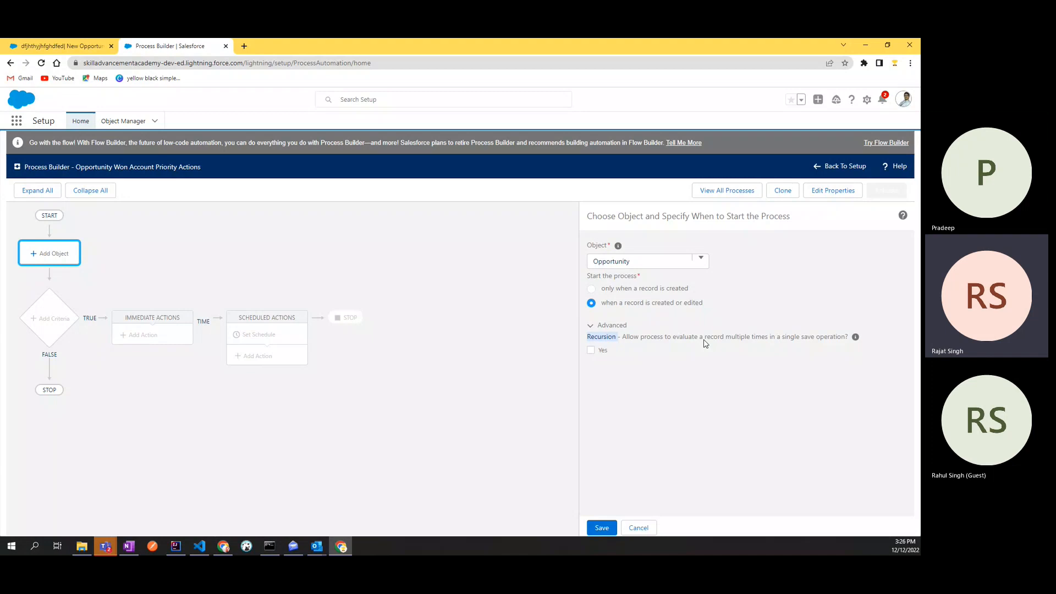
mouse_move(856, 338)
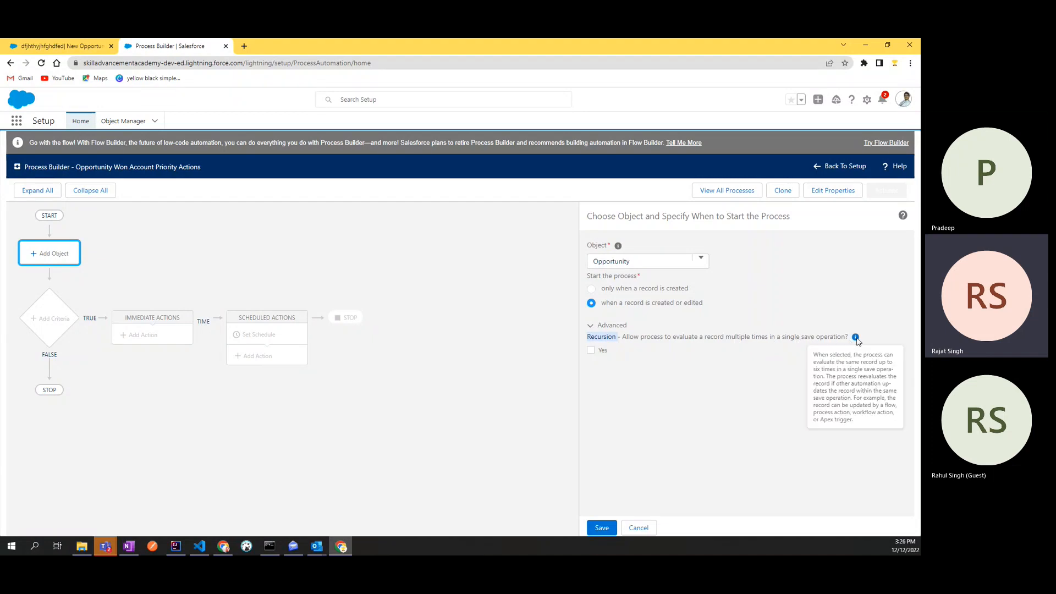
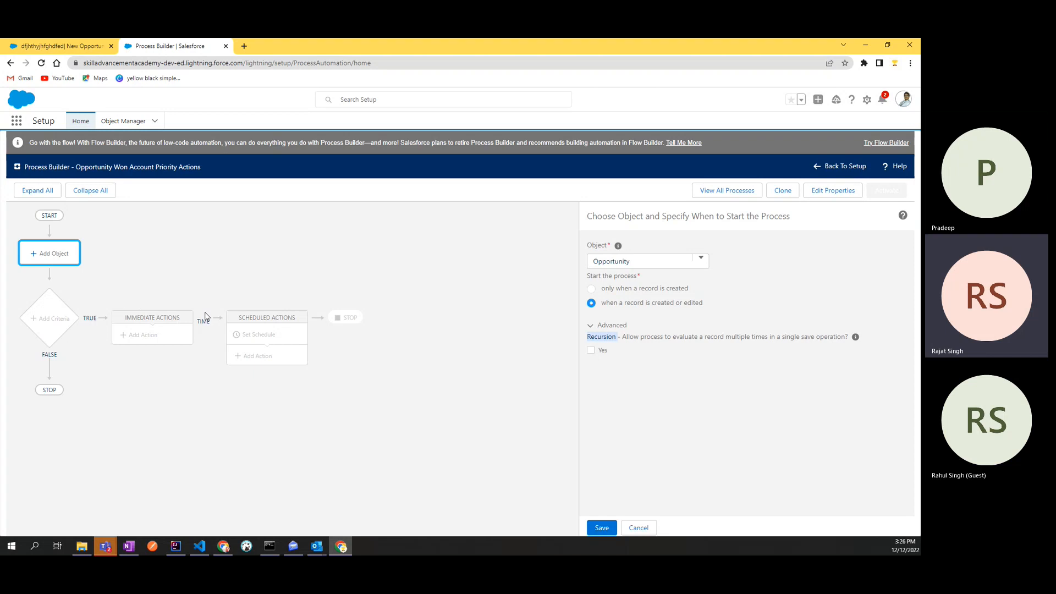
Check the opportunity's Stage field once more and come back to the process settings
click(60, 48)
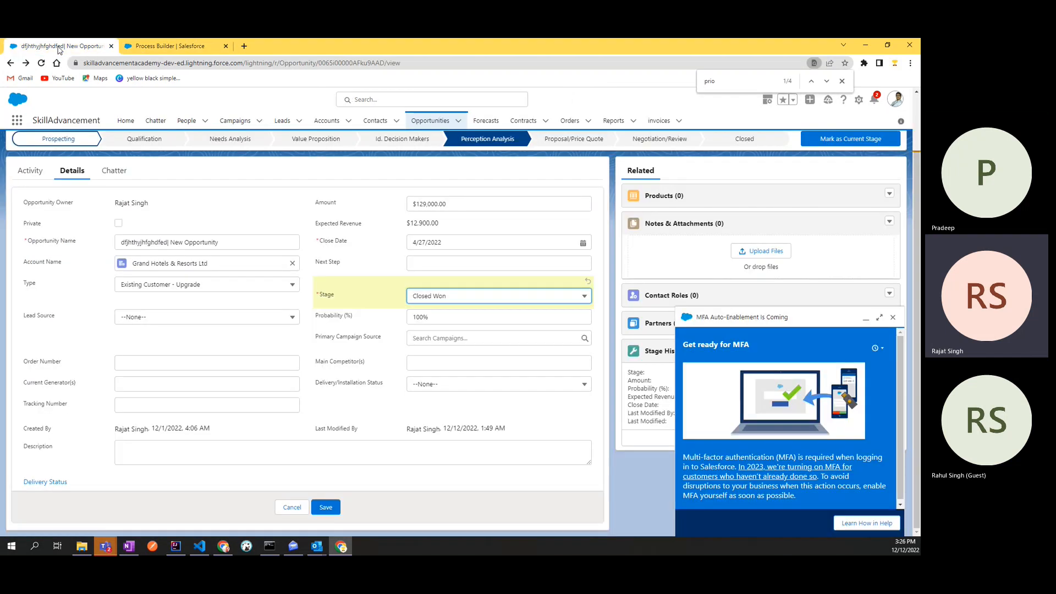
click(434, 297)
click(434, 296)
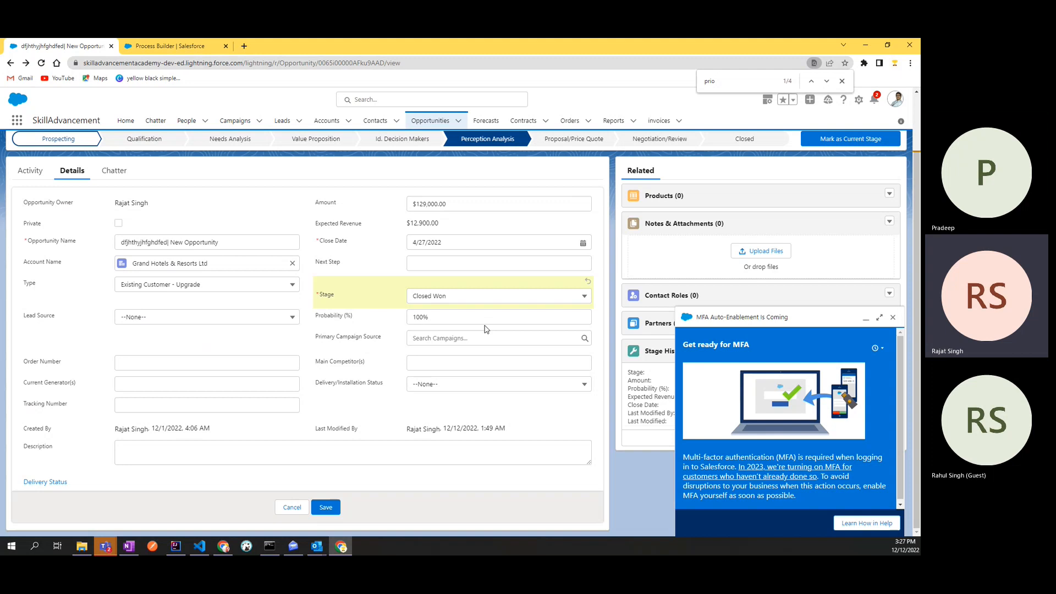
click(168, 46)
Try enabling Recursion for multiple evaluations in a single save operation, reread its description and clear the option again
click(684, 340)
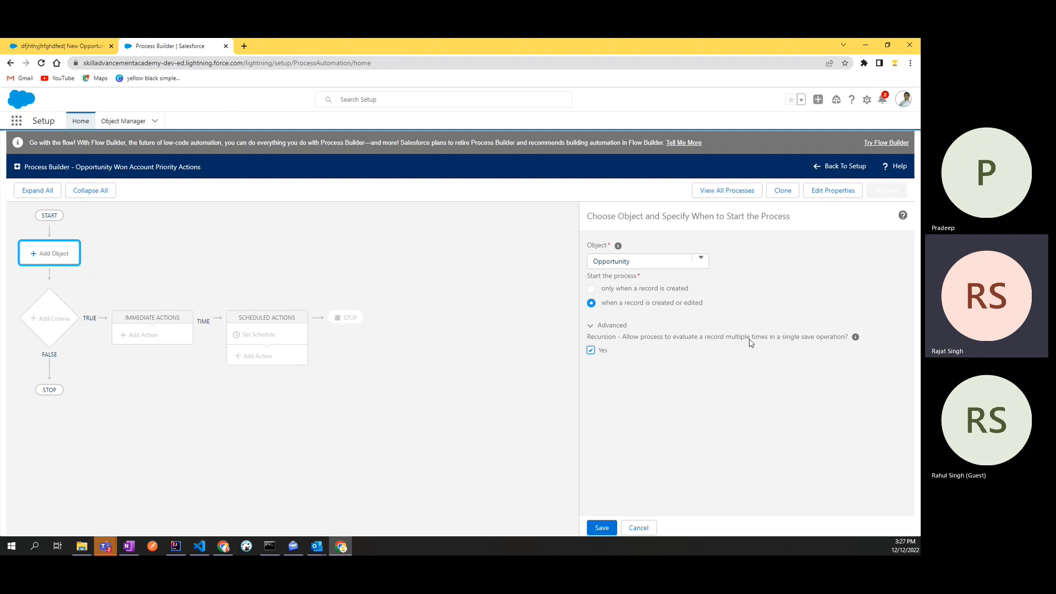
mouse_move(856, 339)
drag(621, 337, 845, 336)
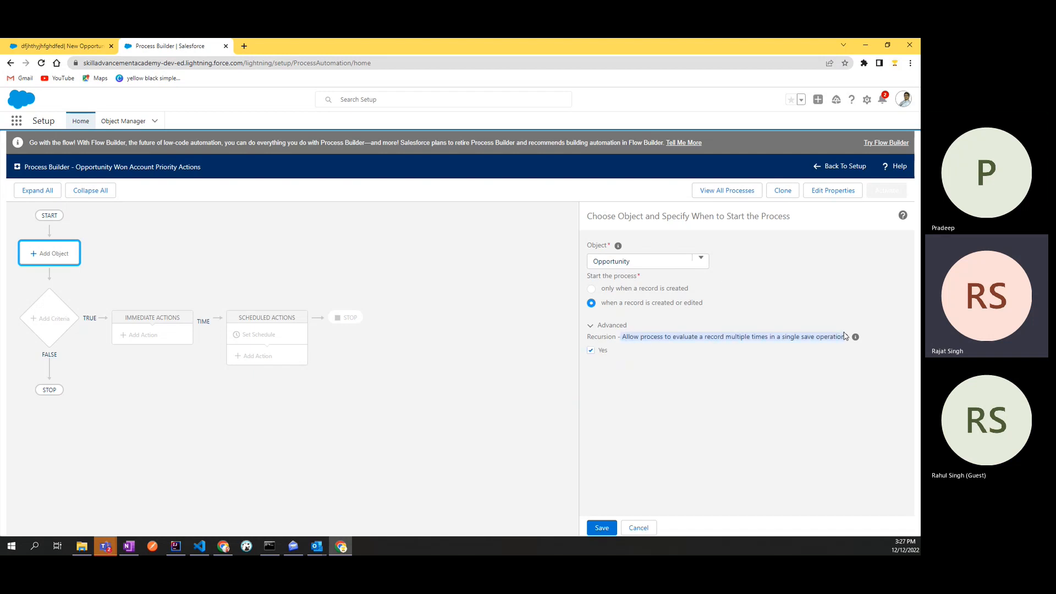
click(817, 362)
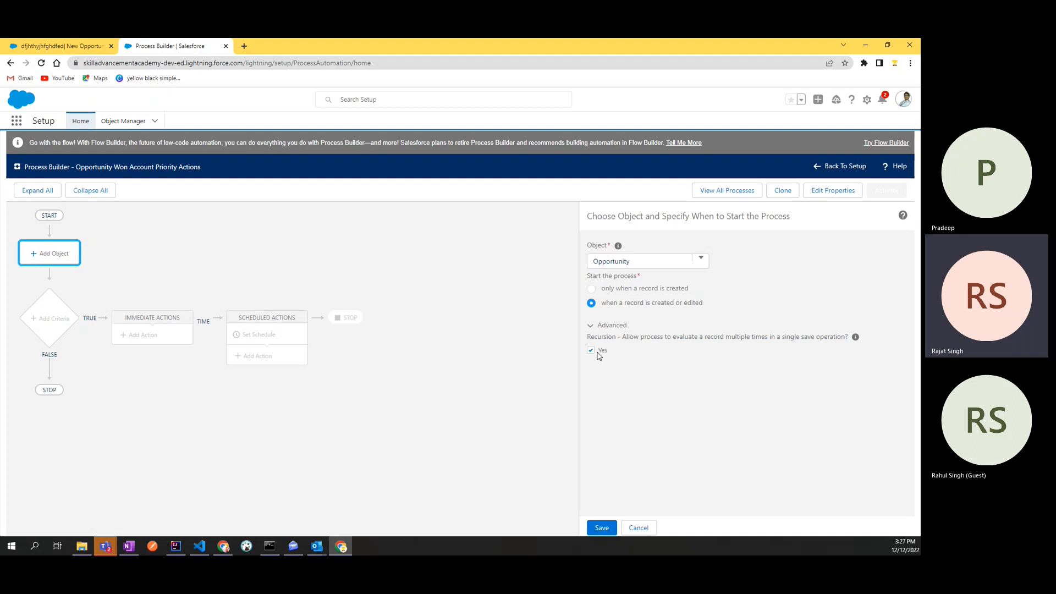
click(591, 351)
Copy the full Recursion question from the process settings and paste it below the flow sketch on the OneNote "Process Builder" page
drag(586, 337, 848, 338)
click(775, 362)
drag(587, 341, 847, 342)
key(ctrl+c)
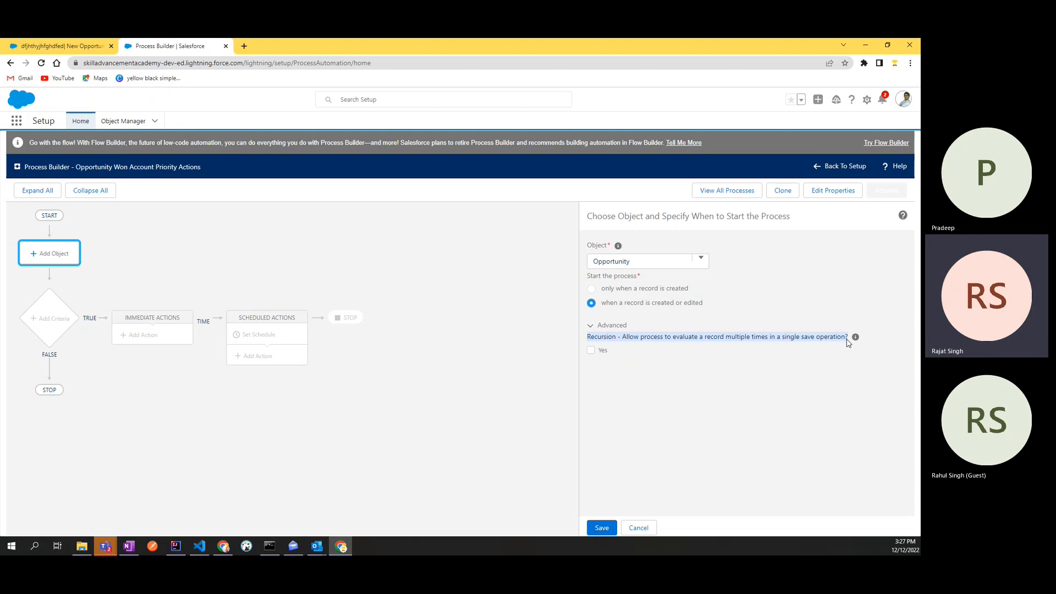
click(129, 546)
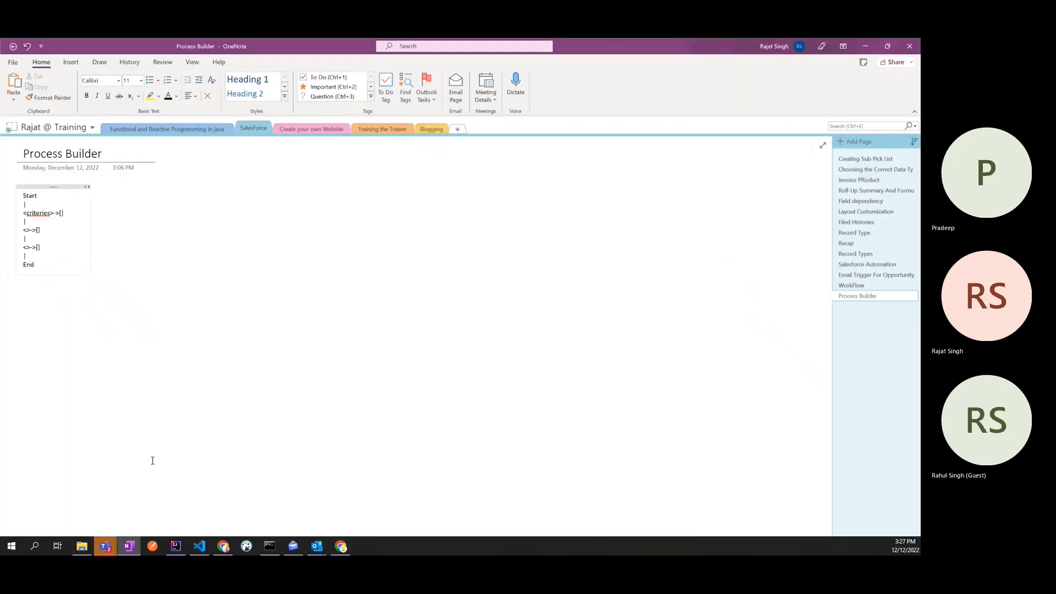
click(106, 329)
key(Return)
key(Return)
key(Return)
key(Return)
click(46, 305)
key(ctrl+v)
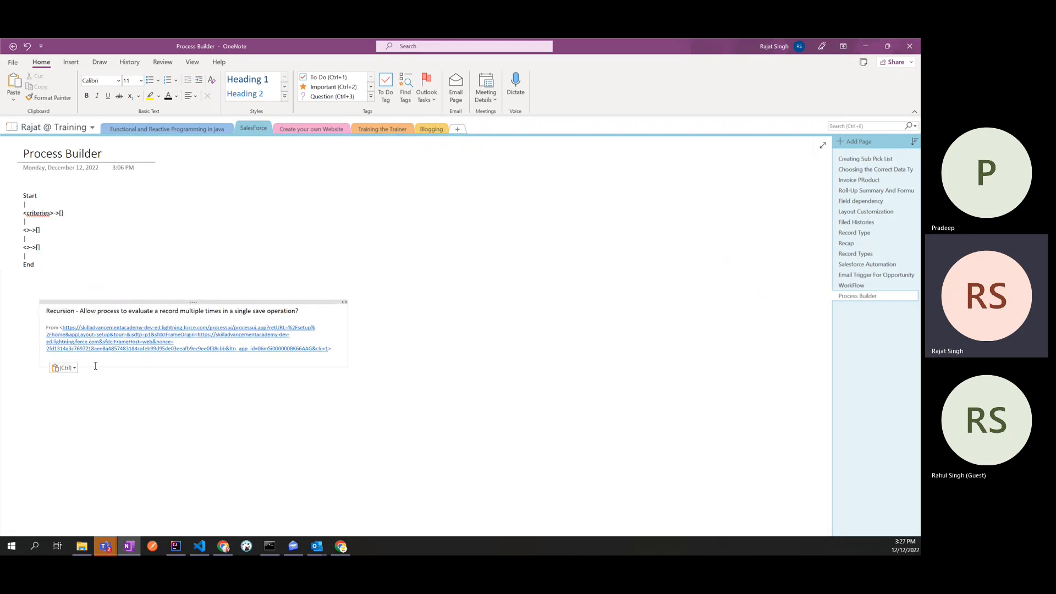
Delete the source link beneath the pasted Recursion note and shift the note toward the page's left margin
key(shift+Up)
key(shift+Up)
key(shift+Up)
key(shift+Up)
key(shift+Up)
key(BackSpace)
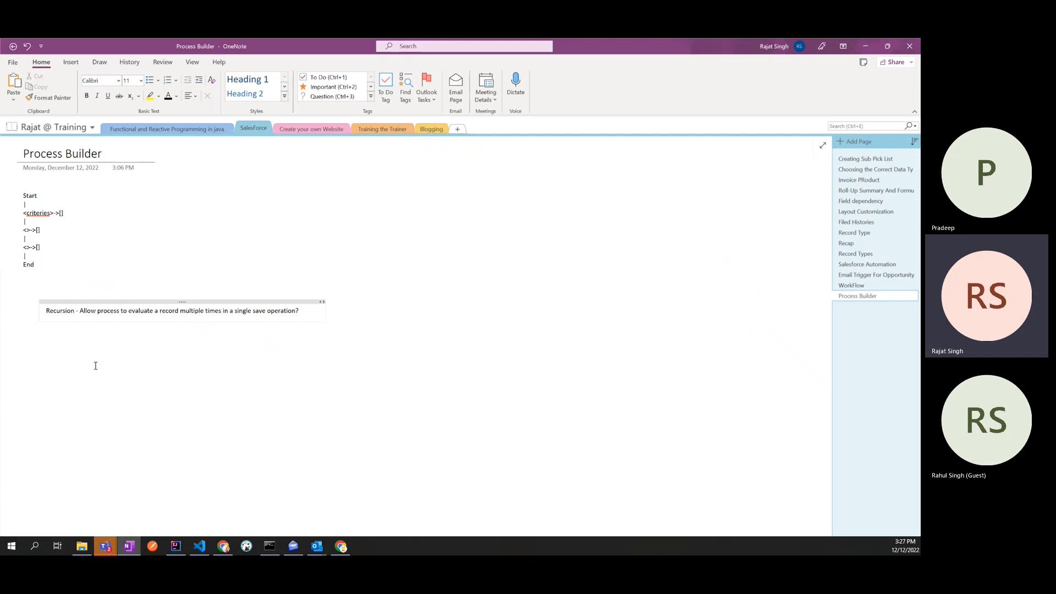
drag(109, 301, 78, 301)
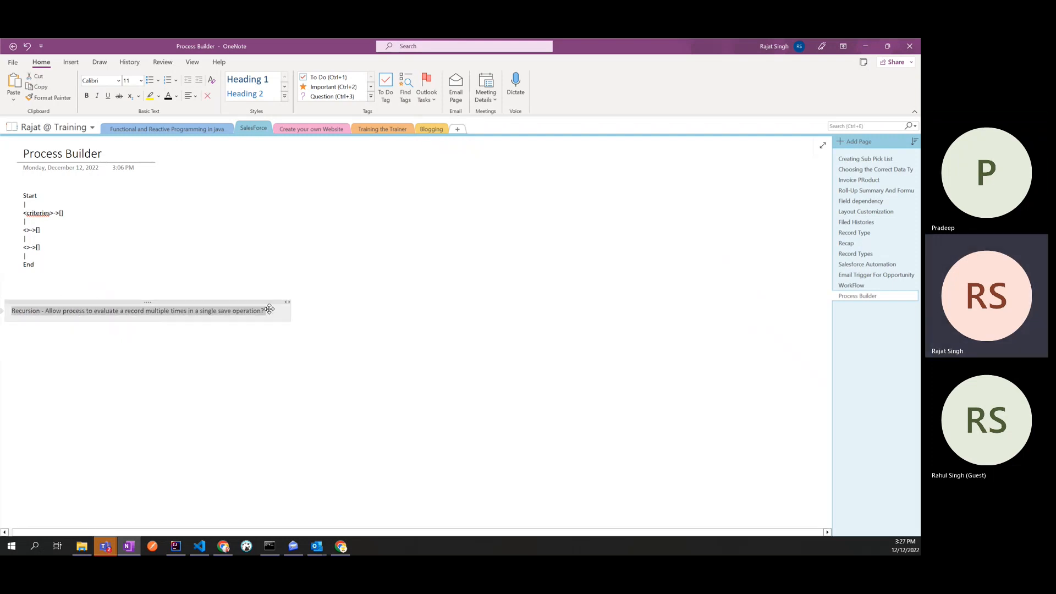
click(238, 318)
Examine the word "single" in the Recursion note and switch back to Process Builder in the browser
double_click(209, 312)
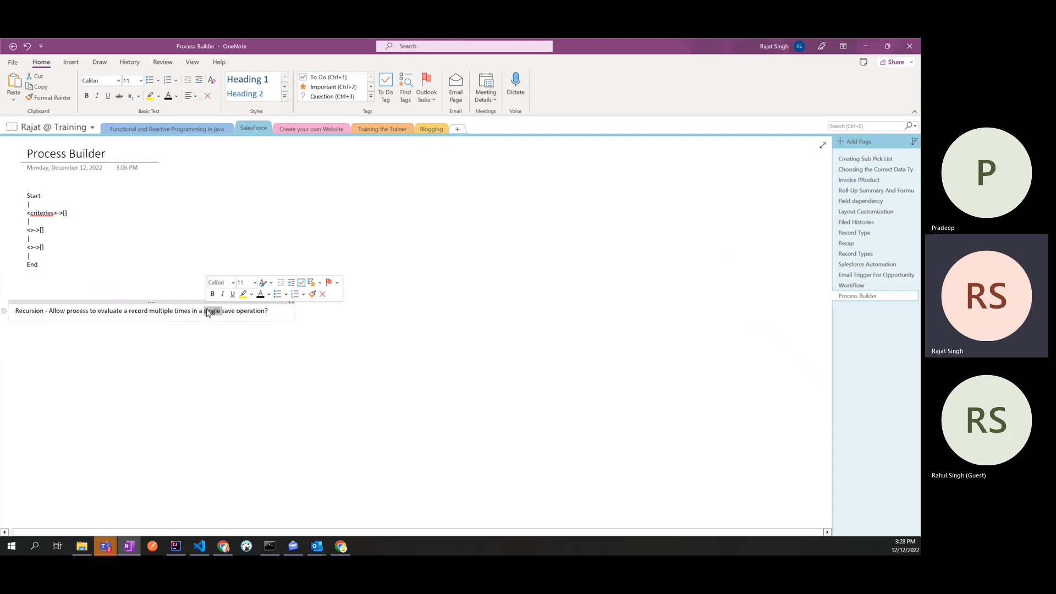
click(280, 310)
key(alt+Tab)
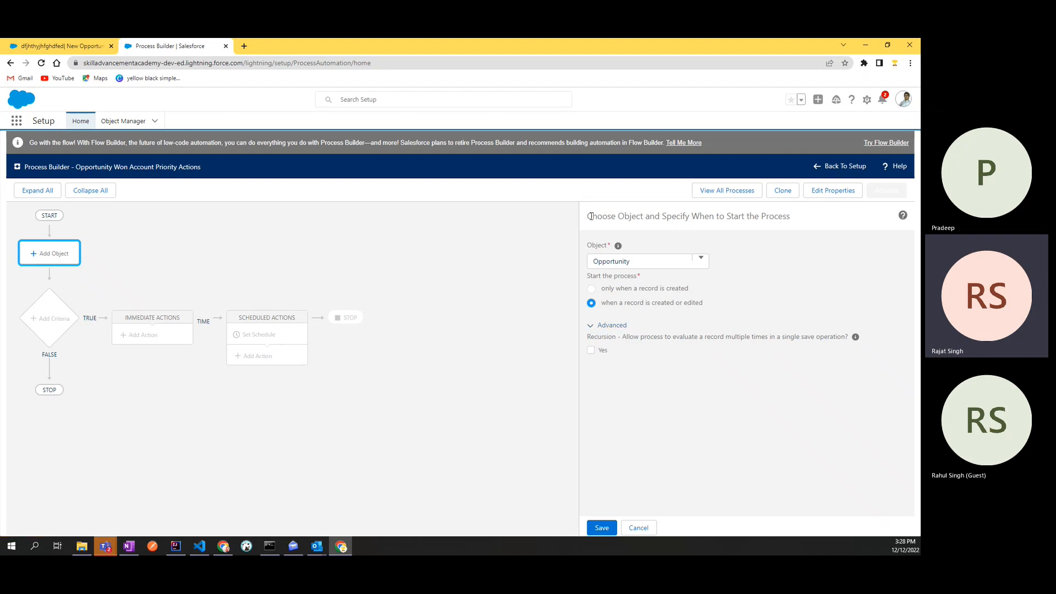
Copy the heading "Choose Object and Specify When to Start the Process" from Process Builder and paste it in OneNote above the lowered Recursion note
mouse_move(591, 216)
mouse_down()
mouse_move(813, 224)
mouse_move(589, 219)
mouse_up()
click(796, 222)
double_click(770, 217)
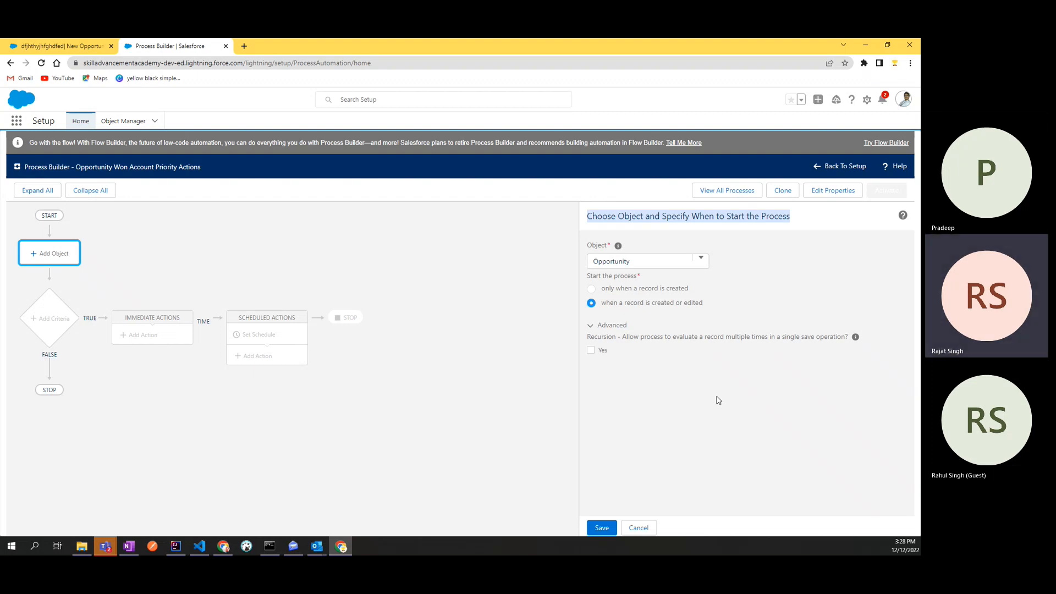
key(alt+Tab)
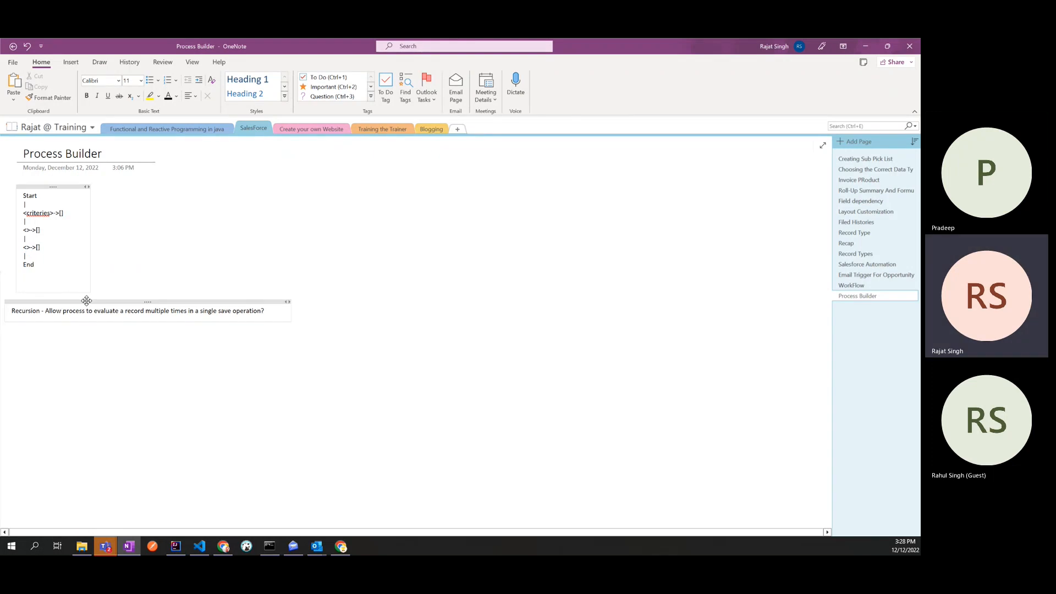
drag(11, 302, 18, 332)
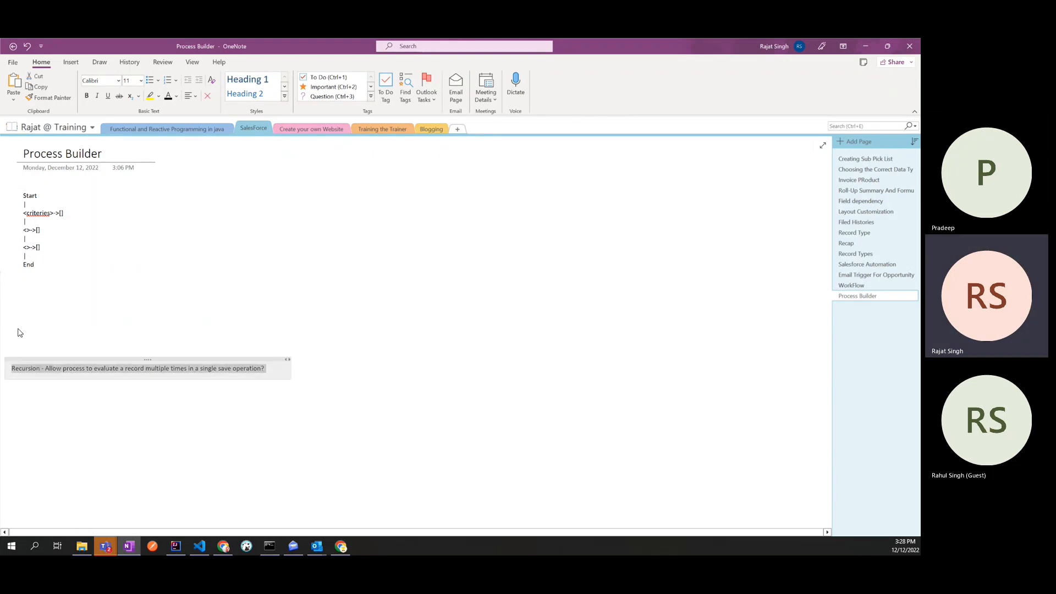
click(20, 332)
key(ctrl+v)
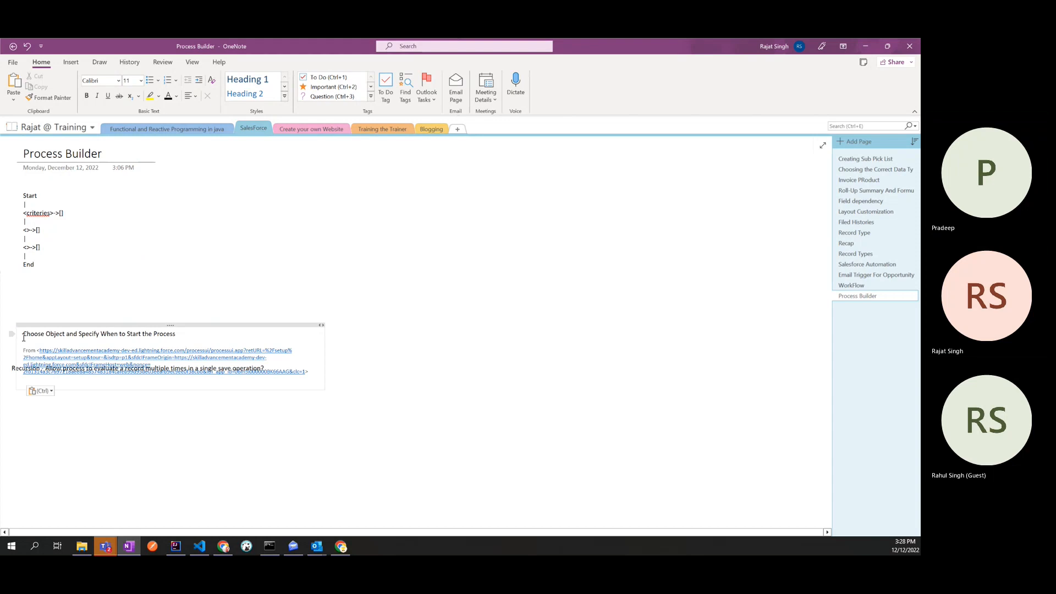
Delete the source link beneath the pasted "Choose Object and Specify When to Start the Process" heading
key(shift+Up)
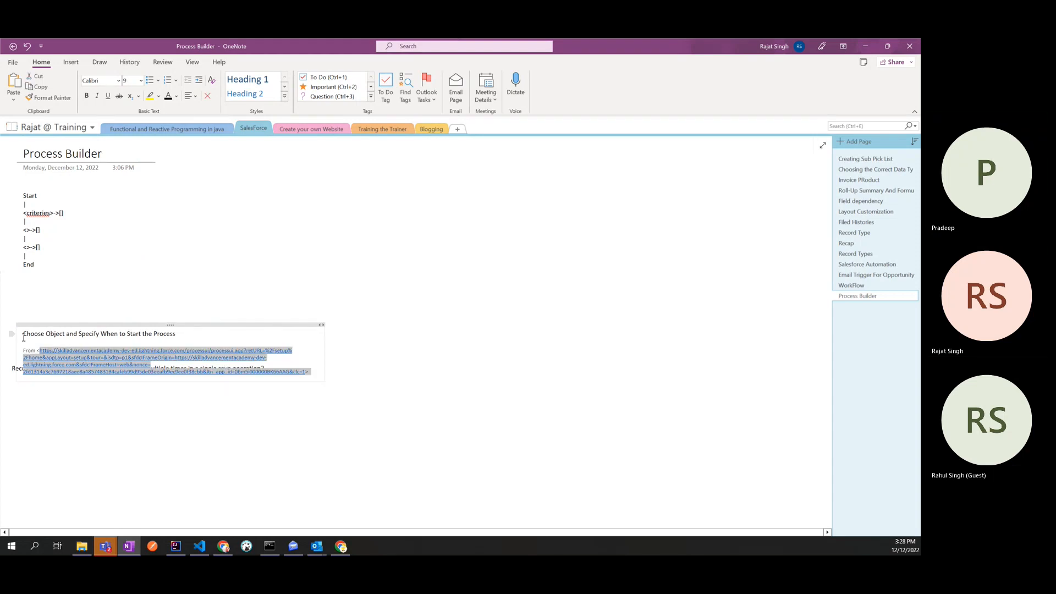
key(BackSpace)
key(BackSpace)
key(BackSpace)
key(BackSpace)
key(BackSpace)
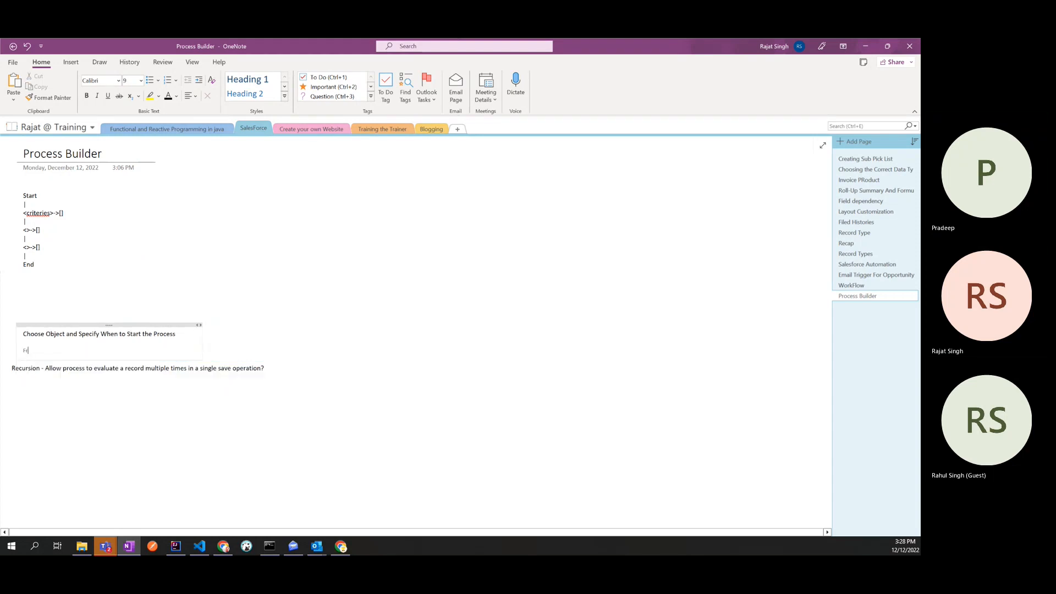
Align the pasted heading note with the Recursion note's left edge and make its text bold
drag(81, 325, 69, 325)
key(ctrl+b)
double_click(78, 334)
click(80, 398)
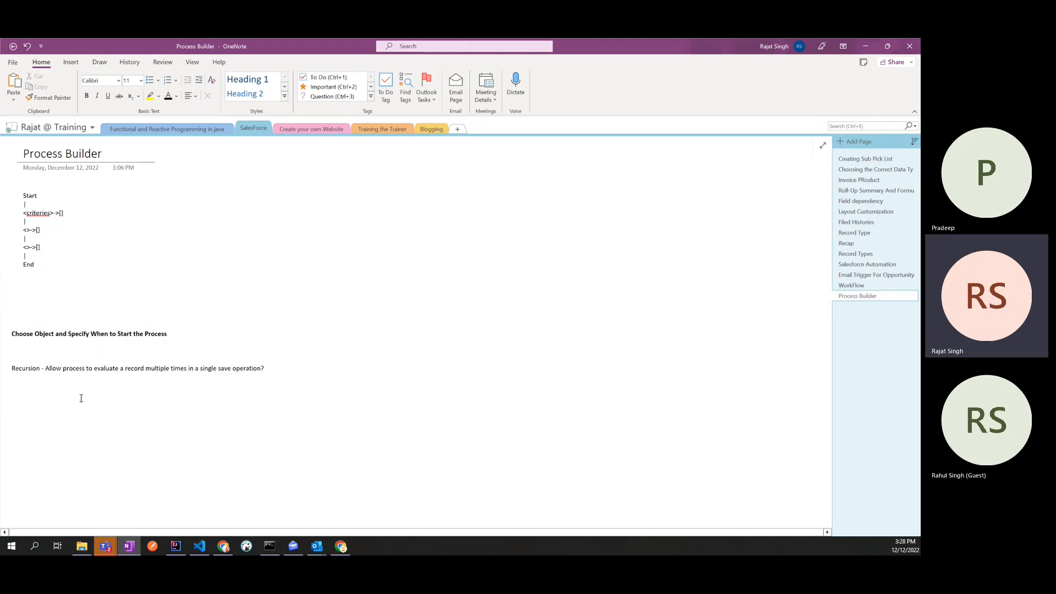
Copy the start option "when a record is created or edited" from the process settings and paste it beneath the bold heading in OneNote
double_click(90, 334)
key(alt+Tab)
click(649, 306)
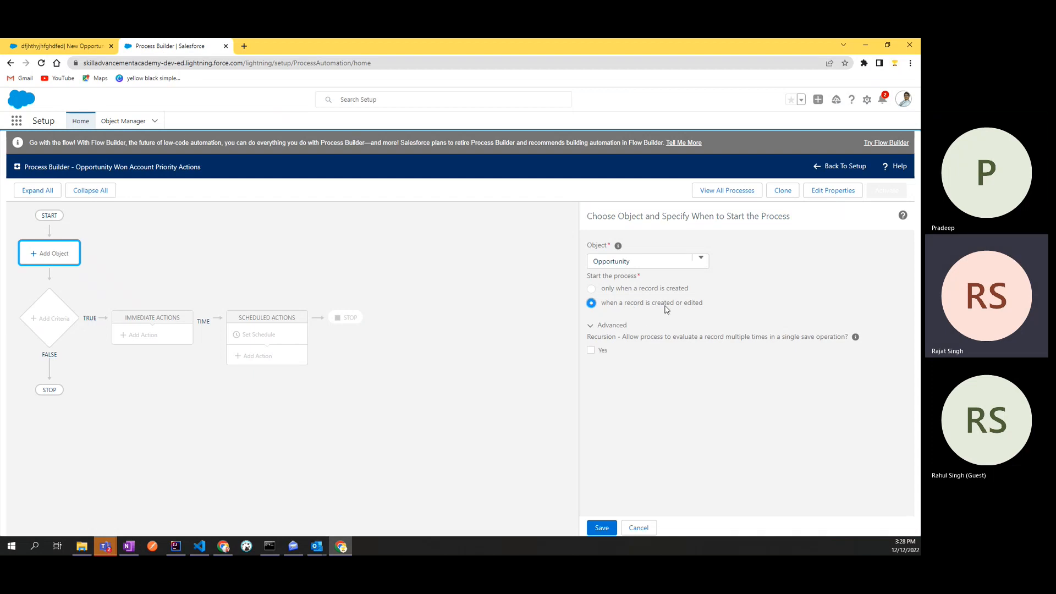
drag(715, 309, 601, 308)
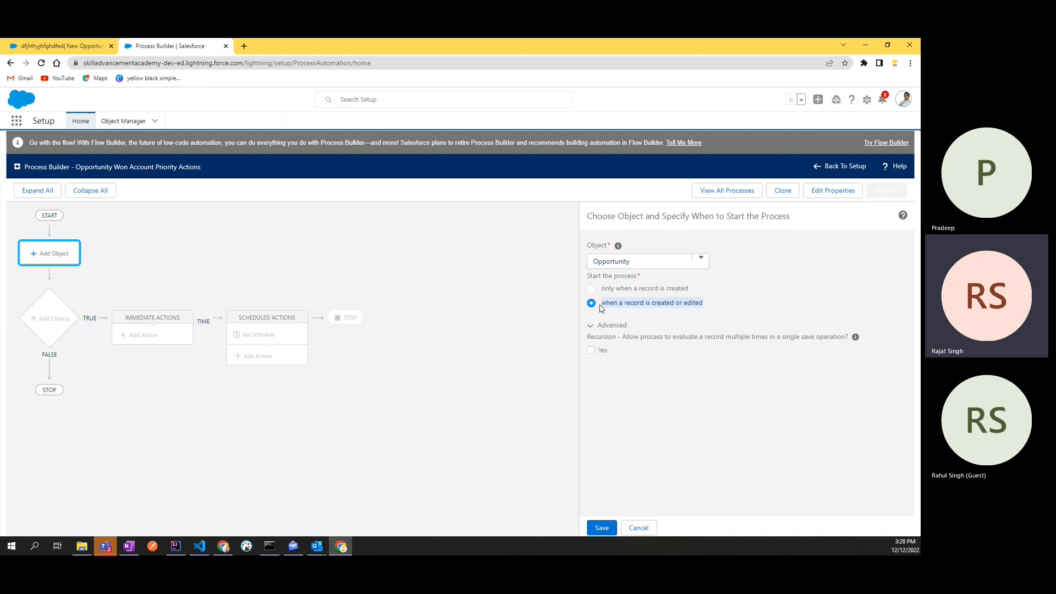
key(alt+Tab)
click(99, 349)
key(ctrl+v)
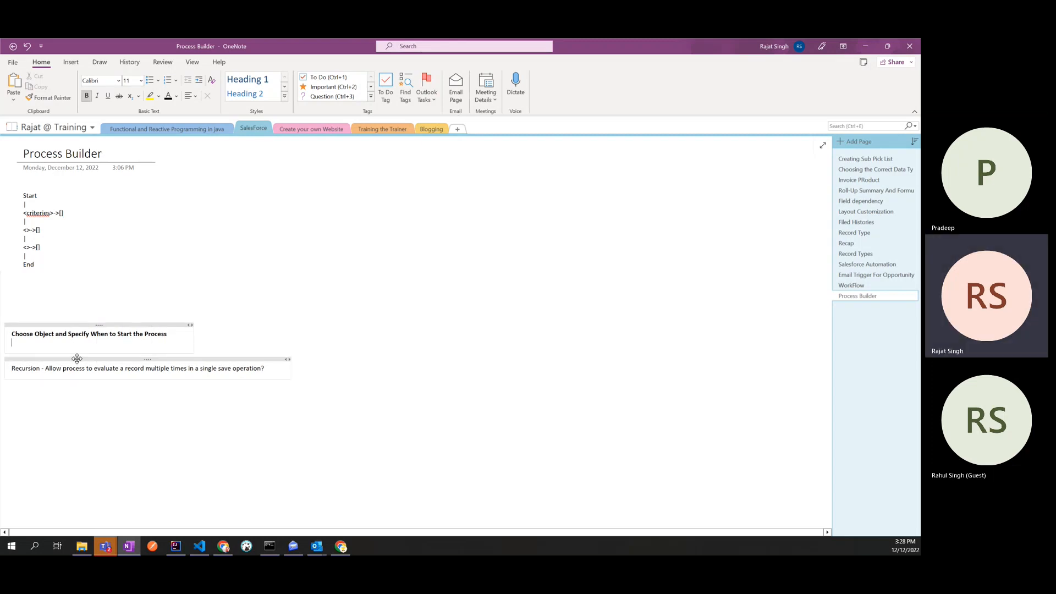
Delete the source link beneath the pasted start option and move the Recursion note up closer to it
key(shift+Up)
key(shift+Up)
key(shift+Up)
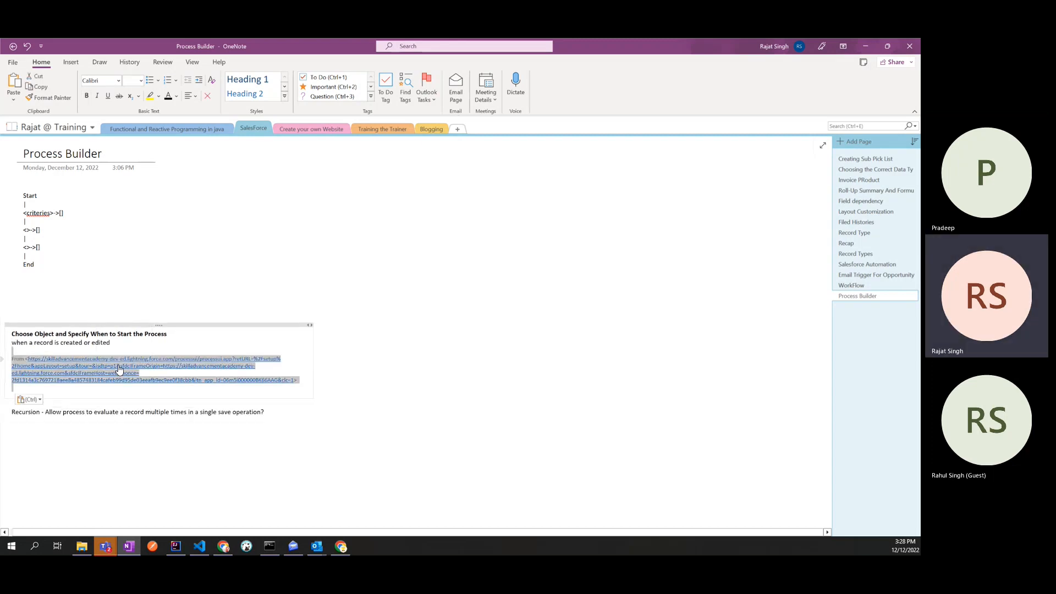
key(BackSpace)
click(47, 412)
drag(64, 404, 69, 365)
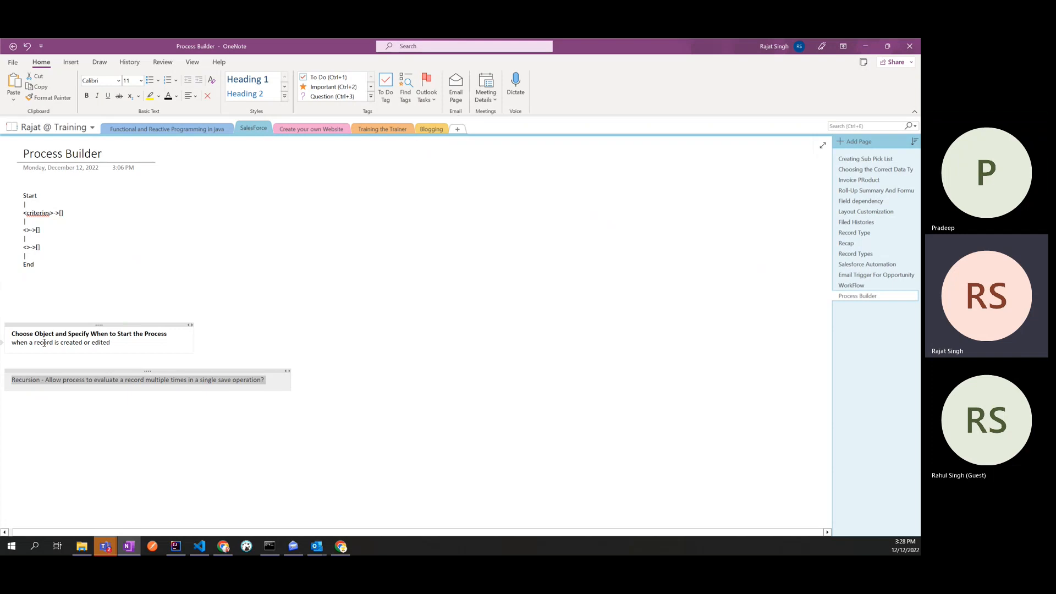
click(112, 343)
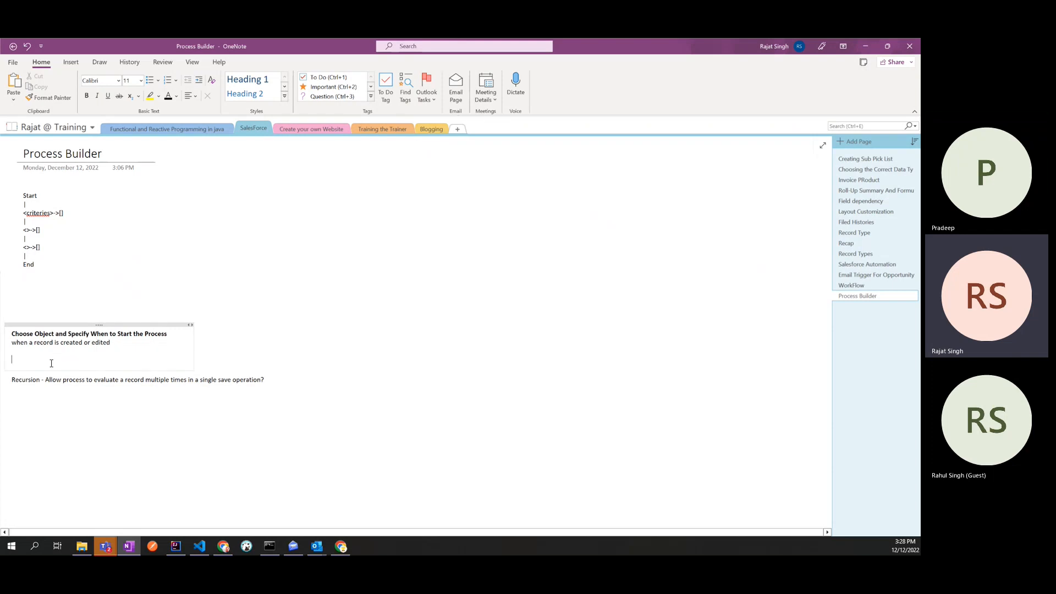
click(174, 334)
triple_click(25, 379)
click(138, 418)
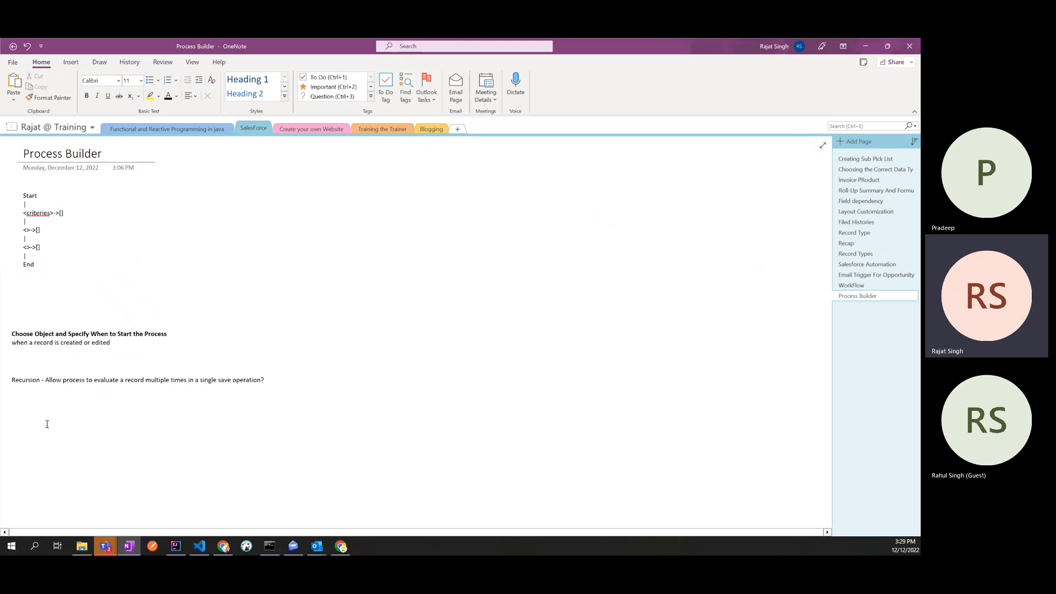
Add a note reading "Apex Code -> Change Record" below the Recursion note
text(A)
key(BackSpace)
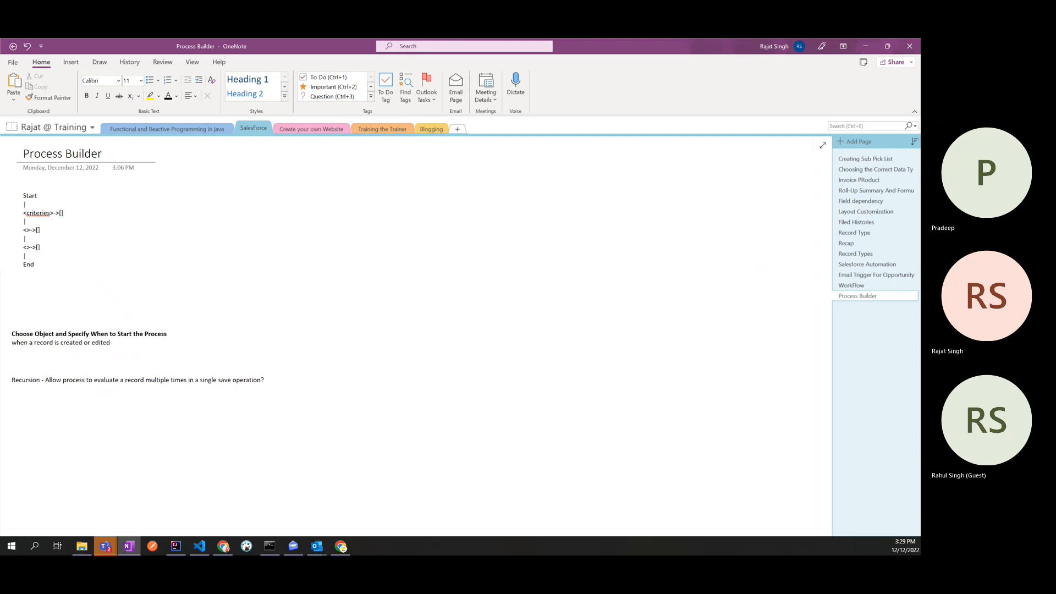
key(alt+Tab)
key(alt+Tab)
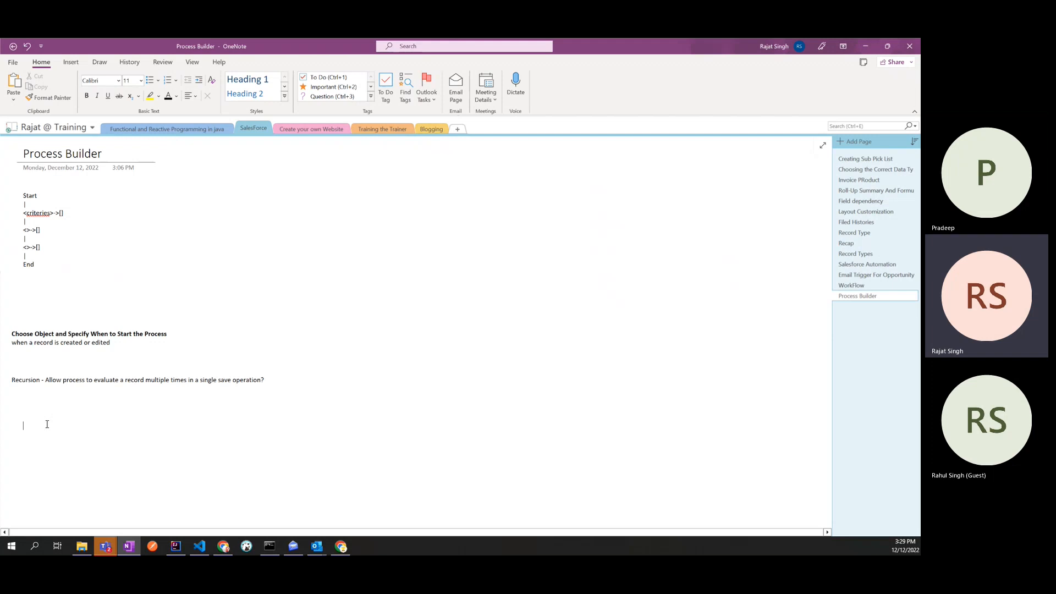
text(Apex )
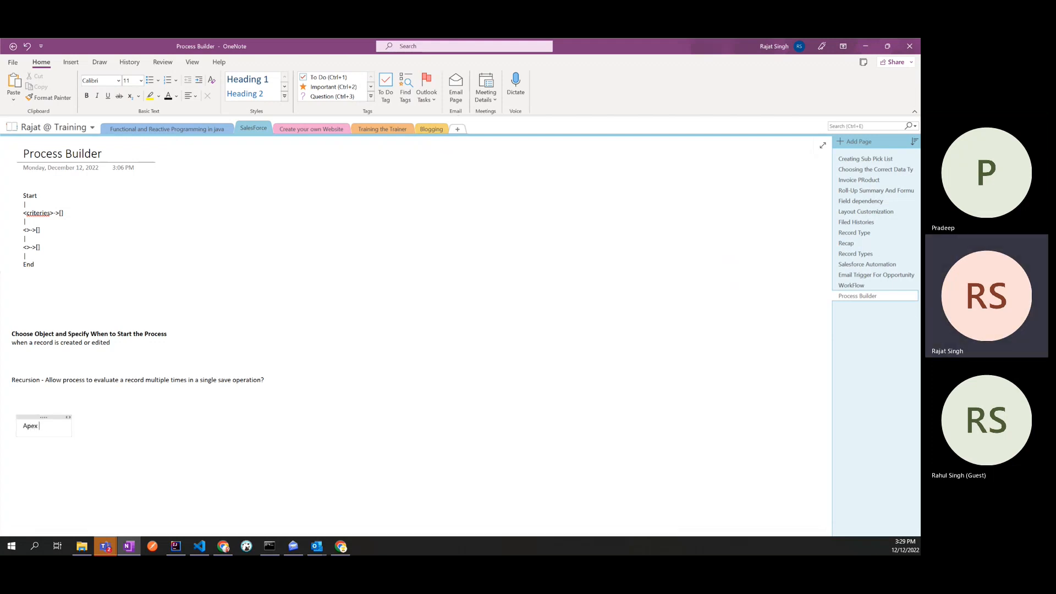
text(Code )
text(-> Change)
text(e)
text(REco)
key(BackSpace)
key(BackSpace)
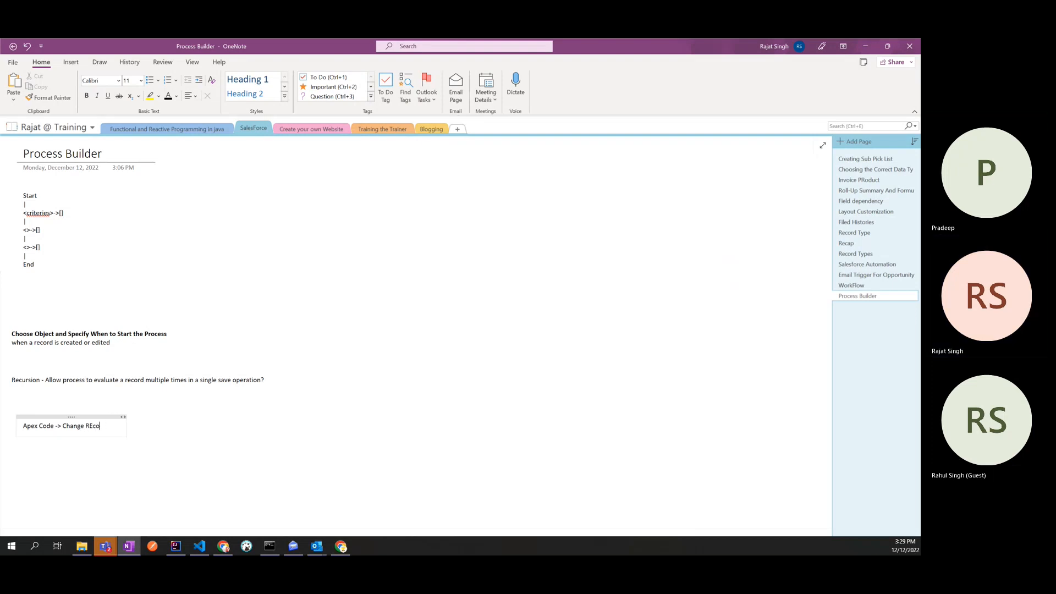
text(cord)
Add the line "WorkFlow->" beneath "Apex Code -> Change Record" in the note
key(alt+Tab)
key(alt+Tab)
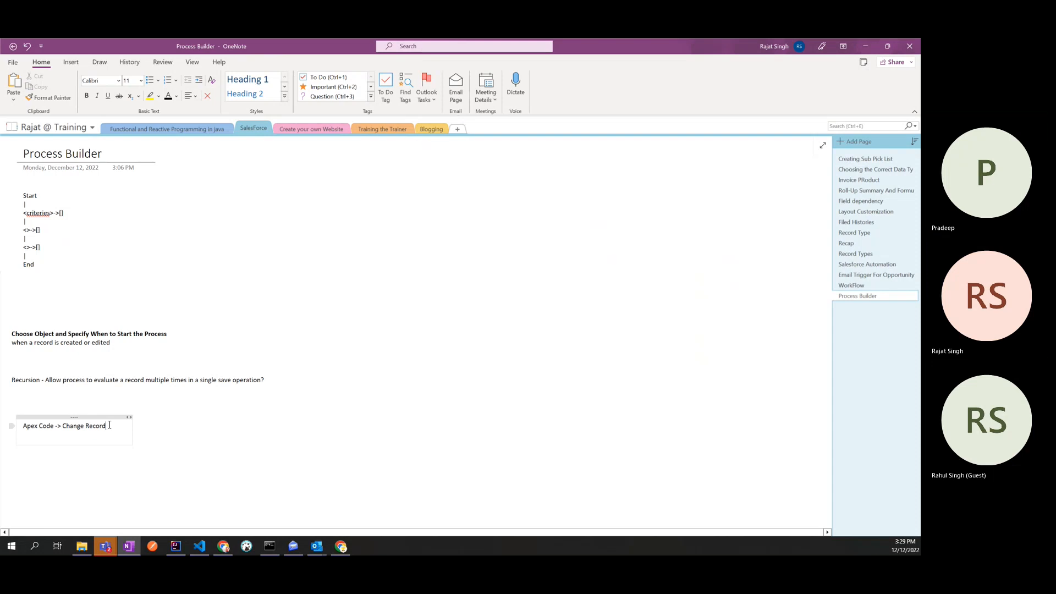
key(Return)
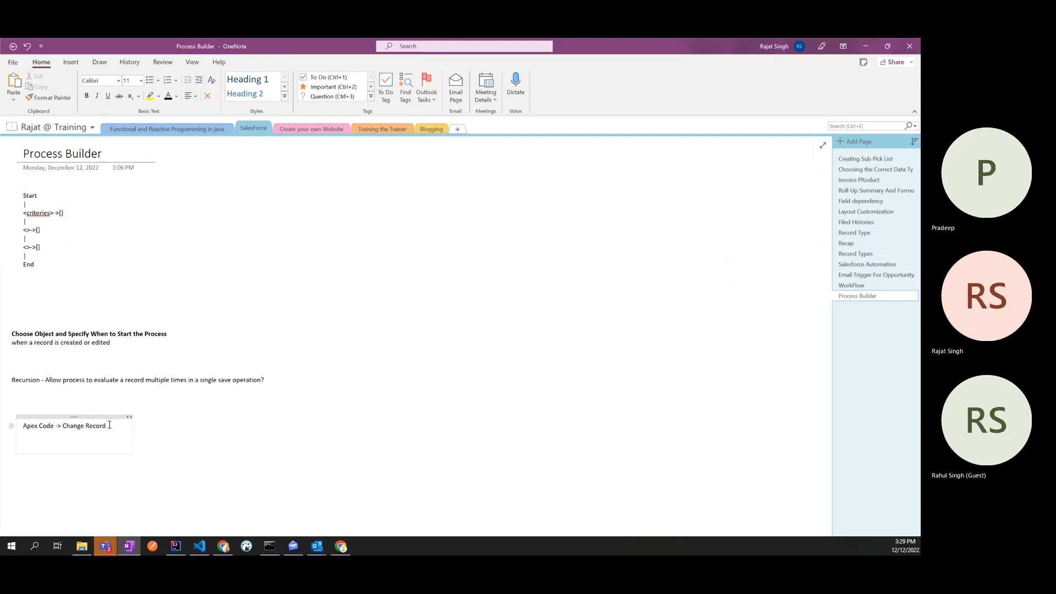
double_click(48, 428)
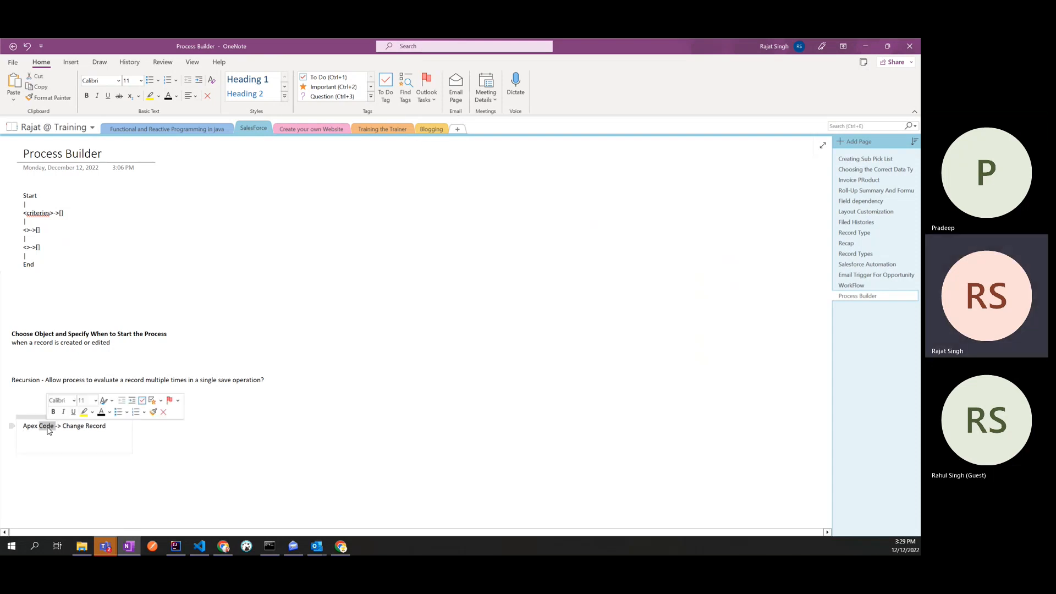
click(116, 428)
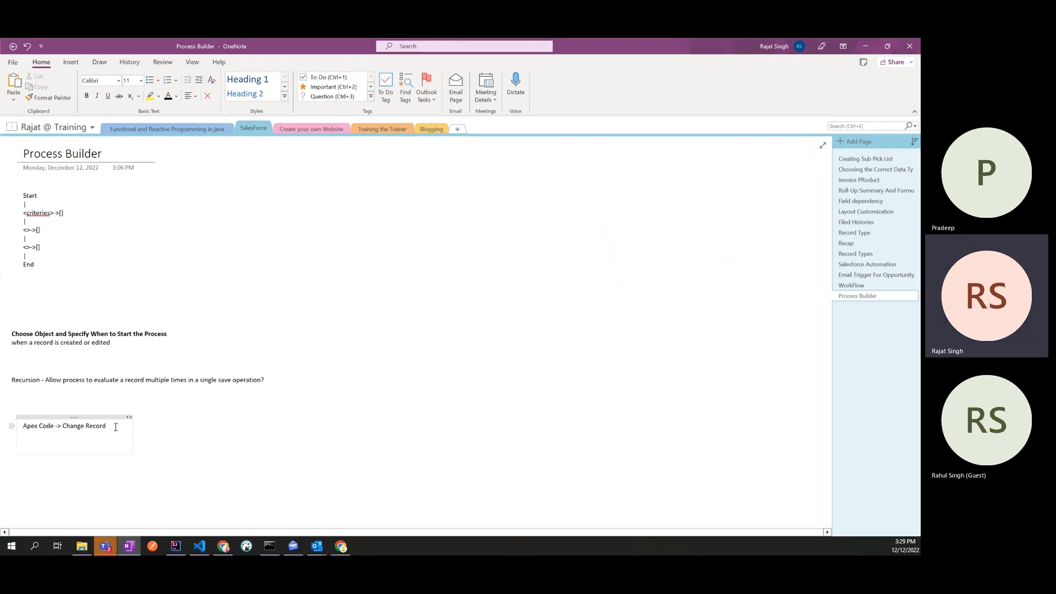
key(Return)
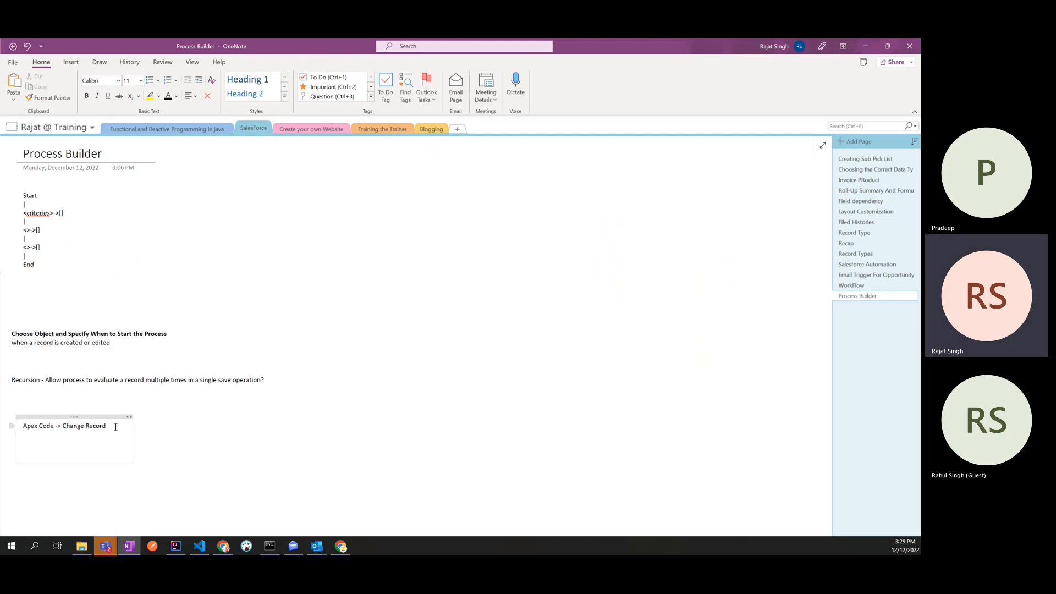
text(WorkFlow->)
Review the Apex Code and WorkFlow lines, then examine the Stage and Probability fields on the opportunity's edit form in the browser
key(alt+Tab)
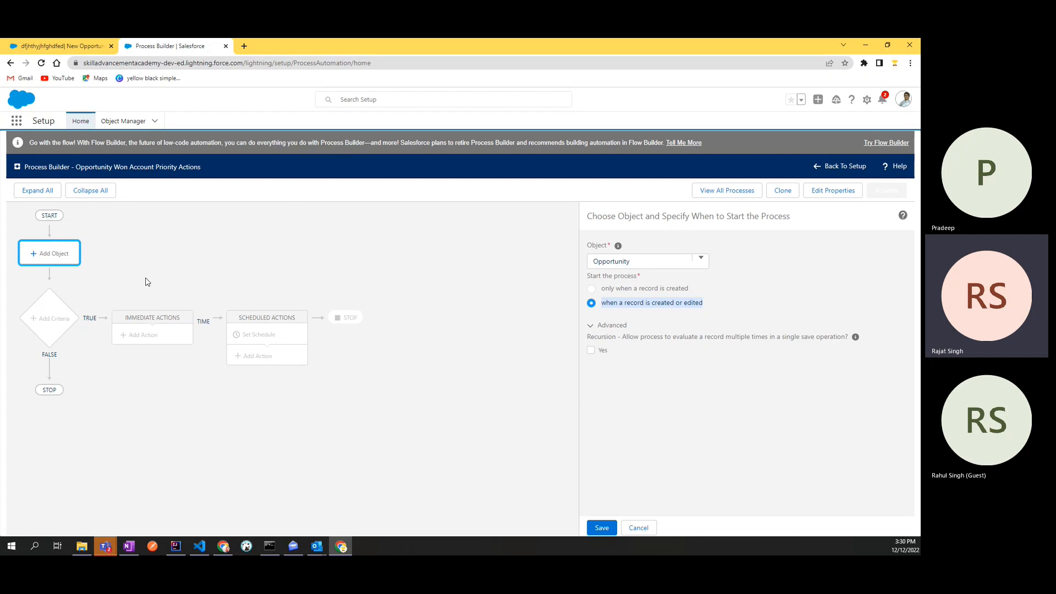
key(alt+Tab)
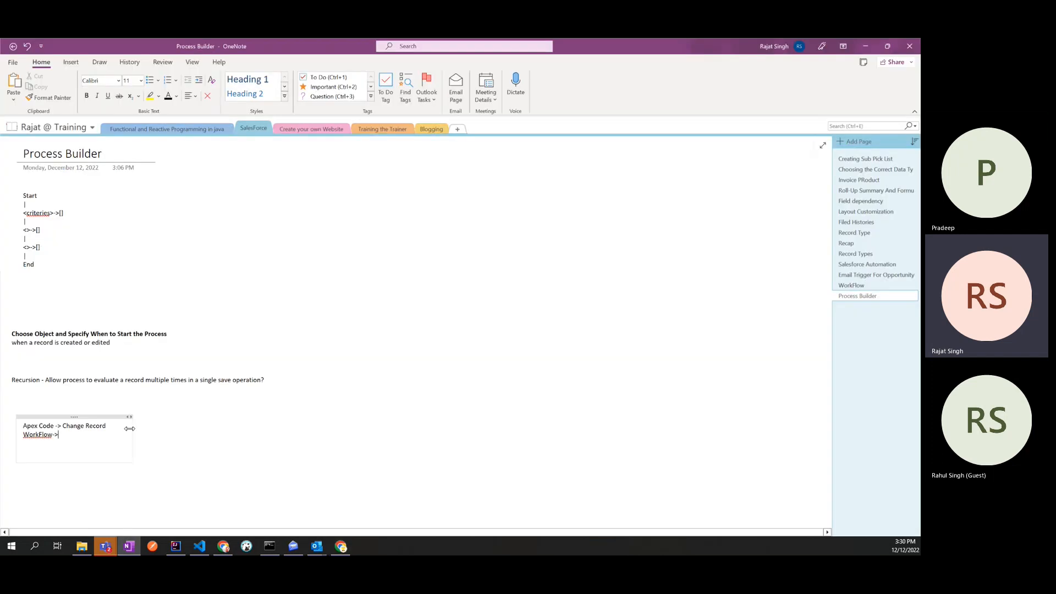
triple_click(56, 435)
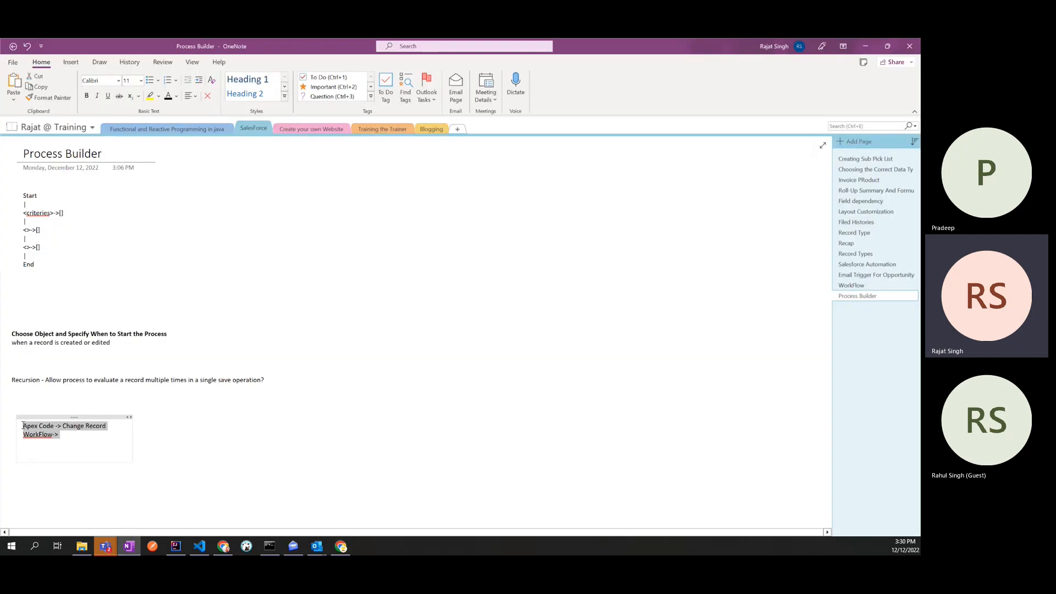
click(67, 439)
drag(66, 438, 21, 423)
key(alt+Tab)
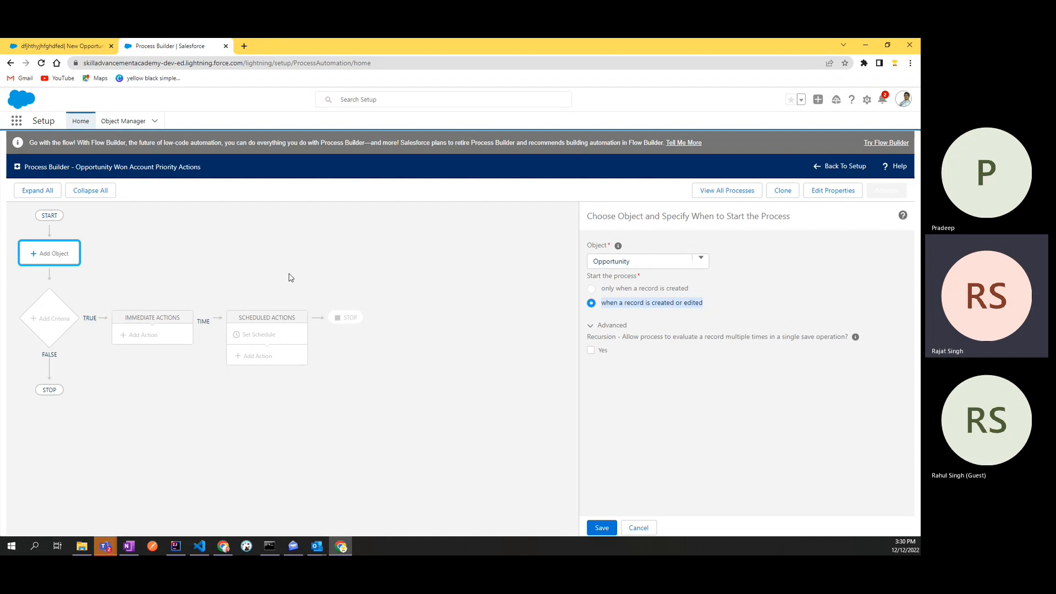
click(58, 50)
click(428, 322)
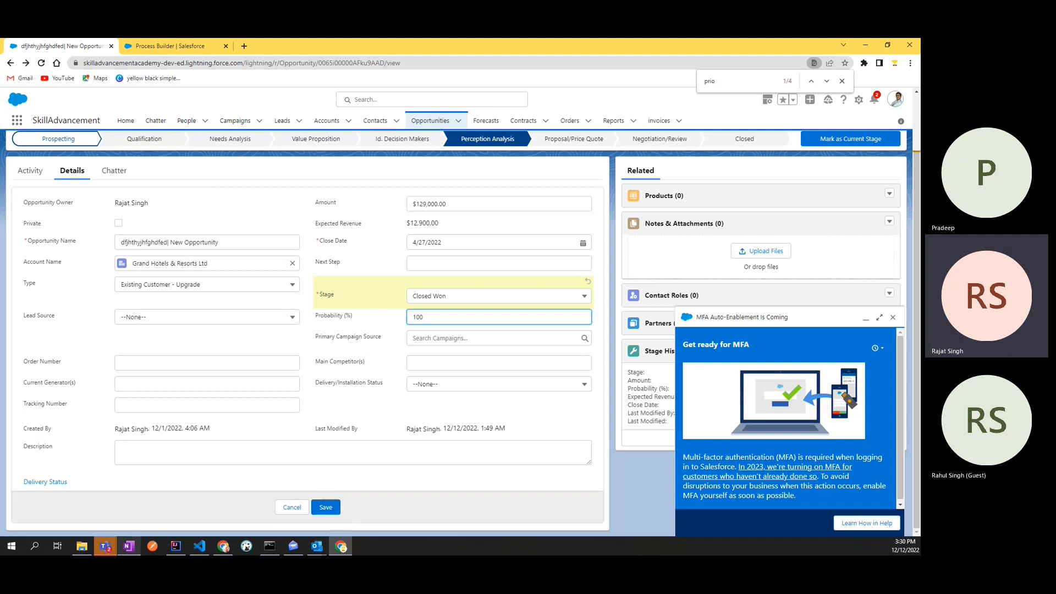
Back in OneNote, add "Process Builder" beneath the WorkFlow line and insert "Approval Process" between the two
click(129, 546)
click(84, 441)
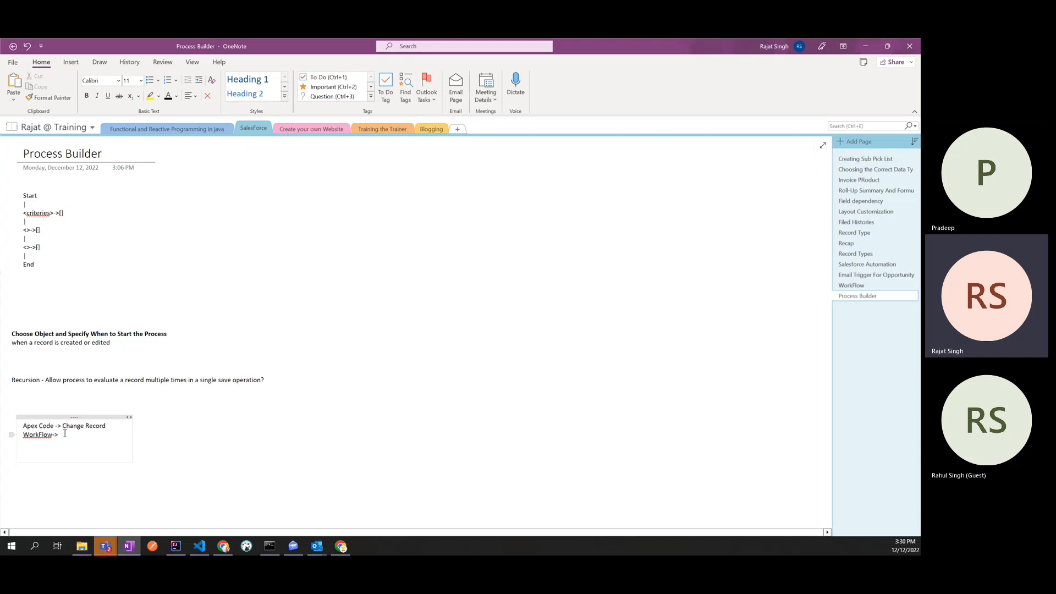
key(Return)
text(Proce)
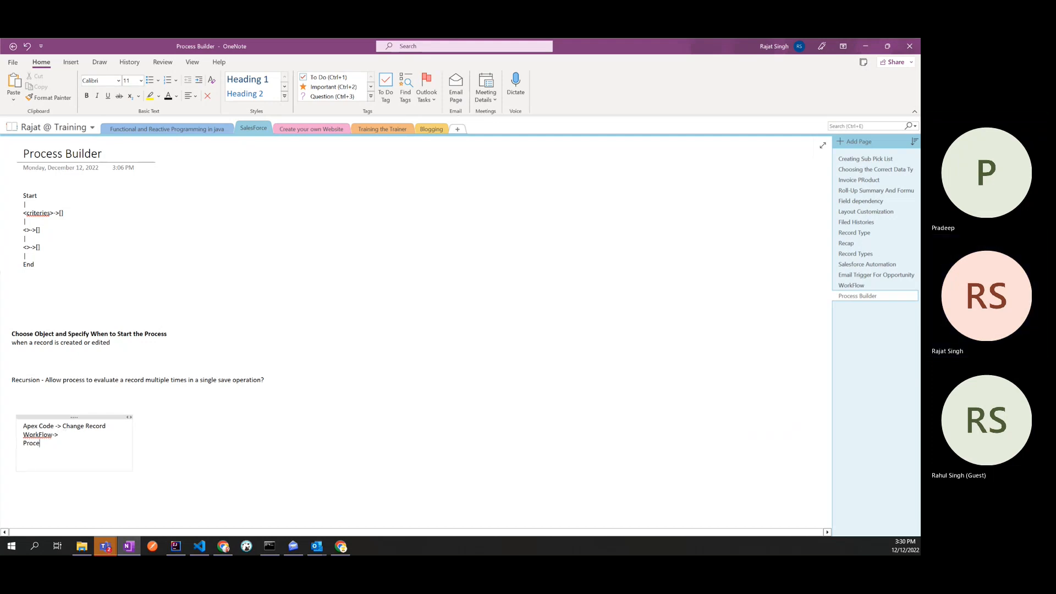
text(ss Build)
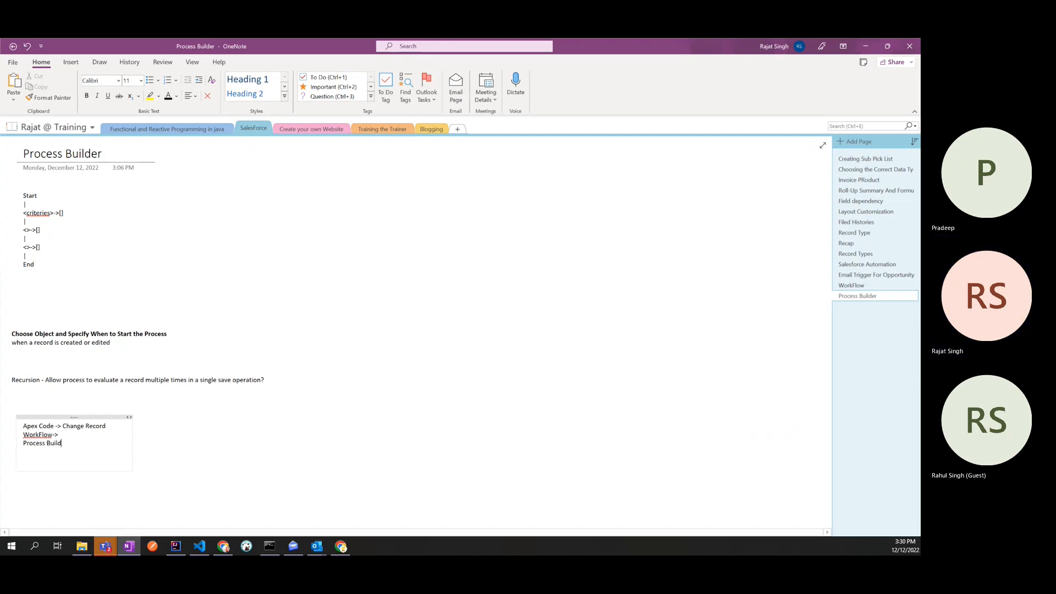
key(Up)
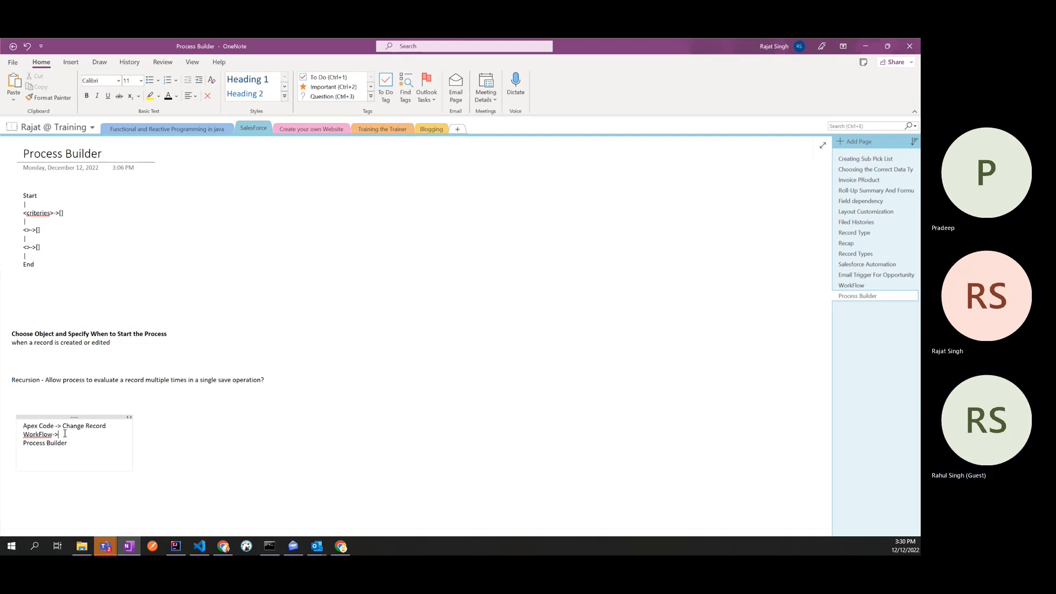
key(Return)
text(Appro)
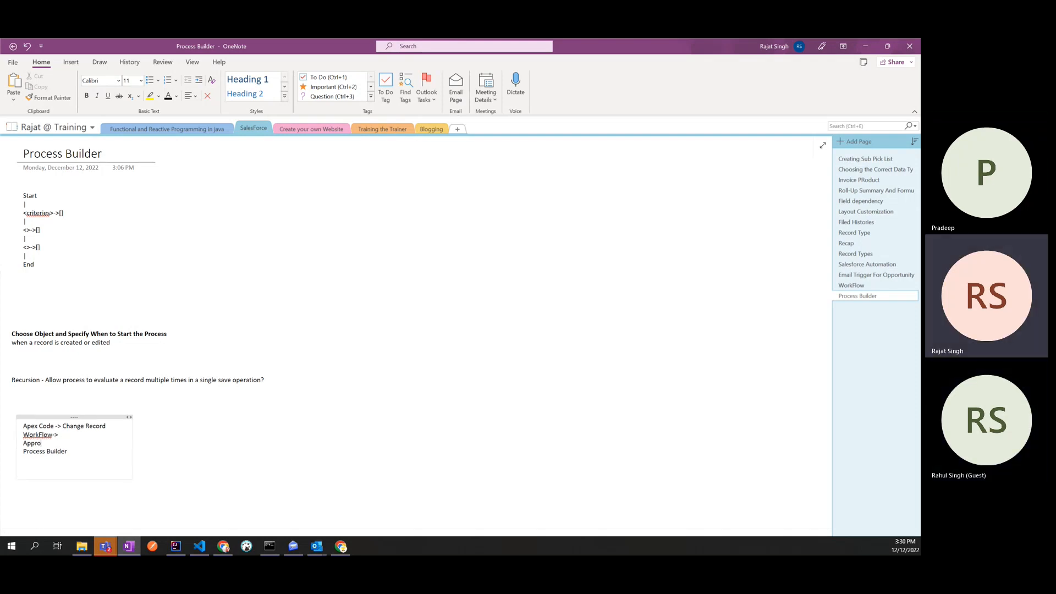
text(val Process)
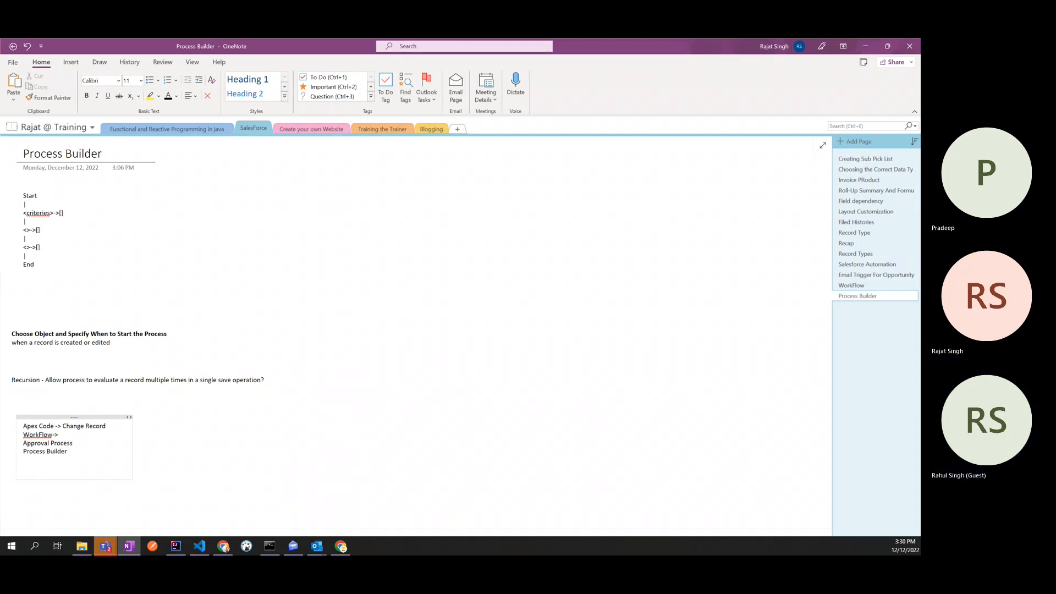
drag(70, 452, 18, 425)
click(77, 444)
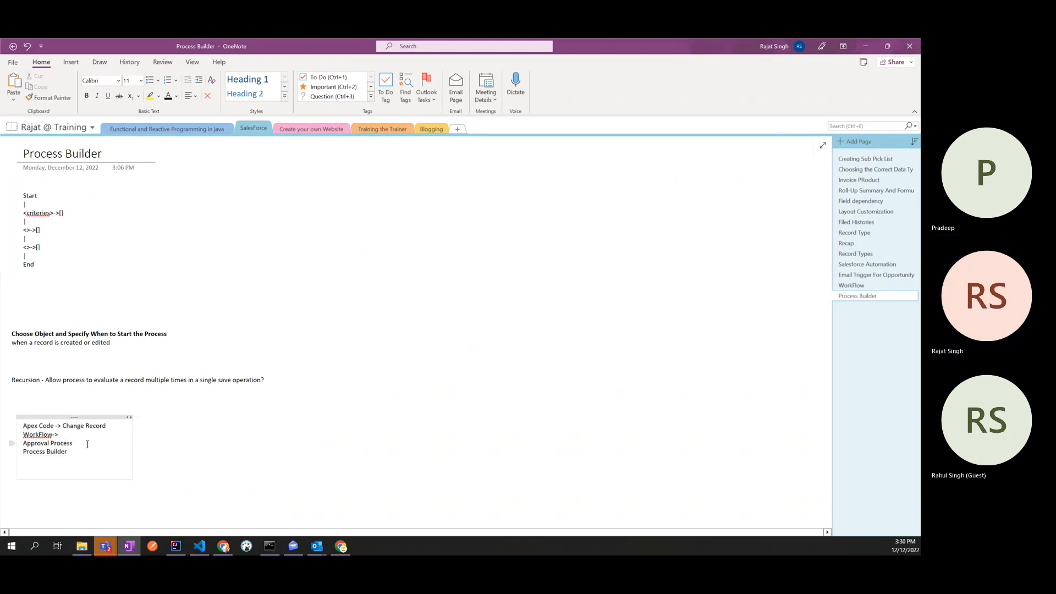
Review the Apex Code, WorkFlow and Approval Process lines against the Process Builder line in the note
drag(78, 444, 20, 425)
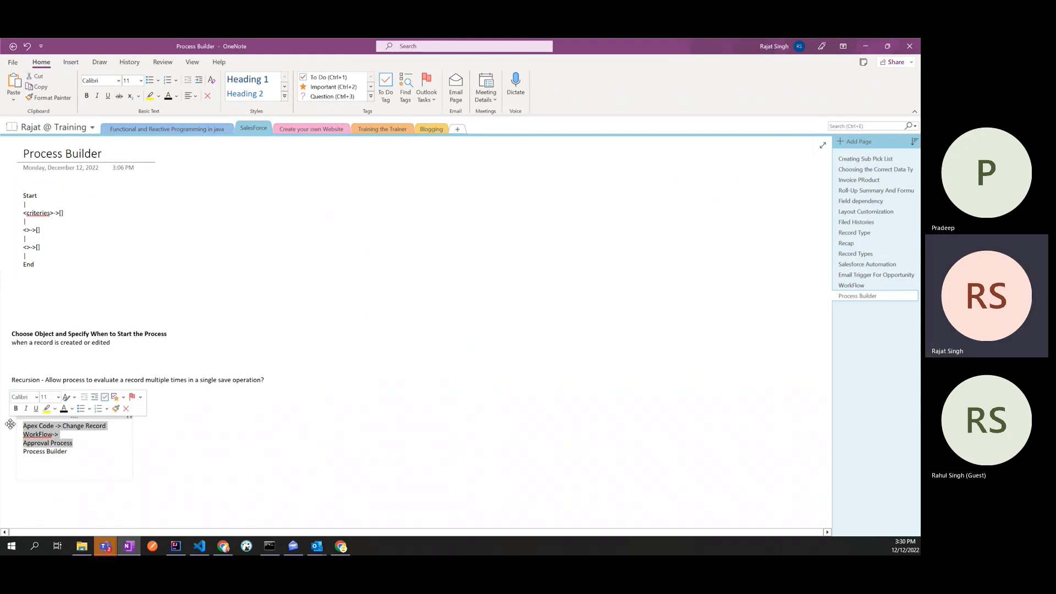
double_click(60, 451)
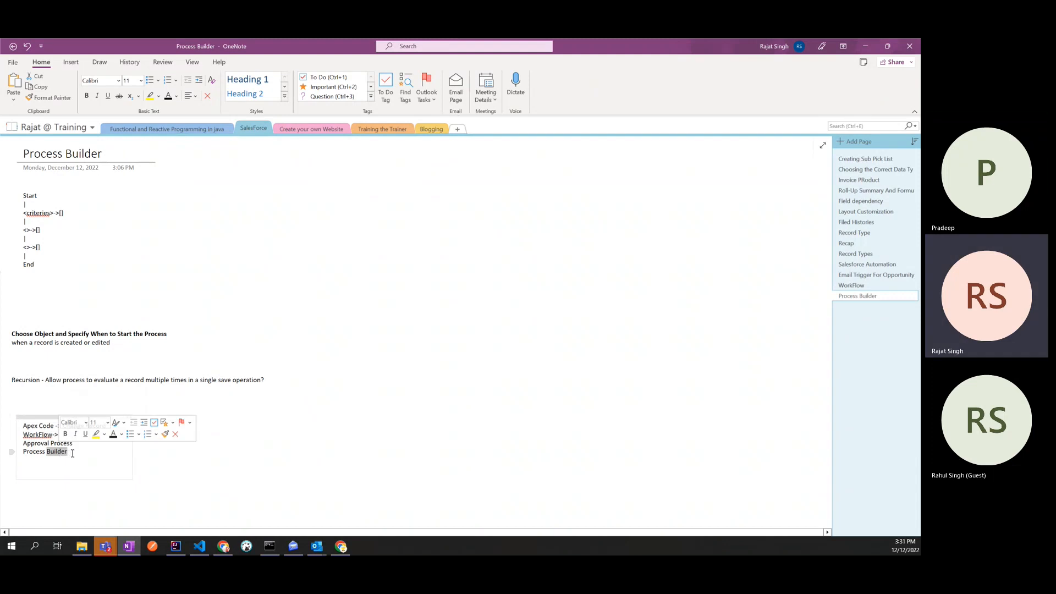
click(73, 453)
drag(70, 453, 22, 452)
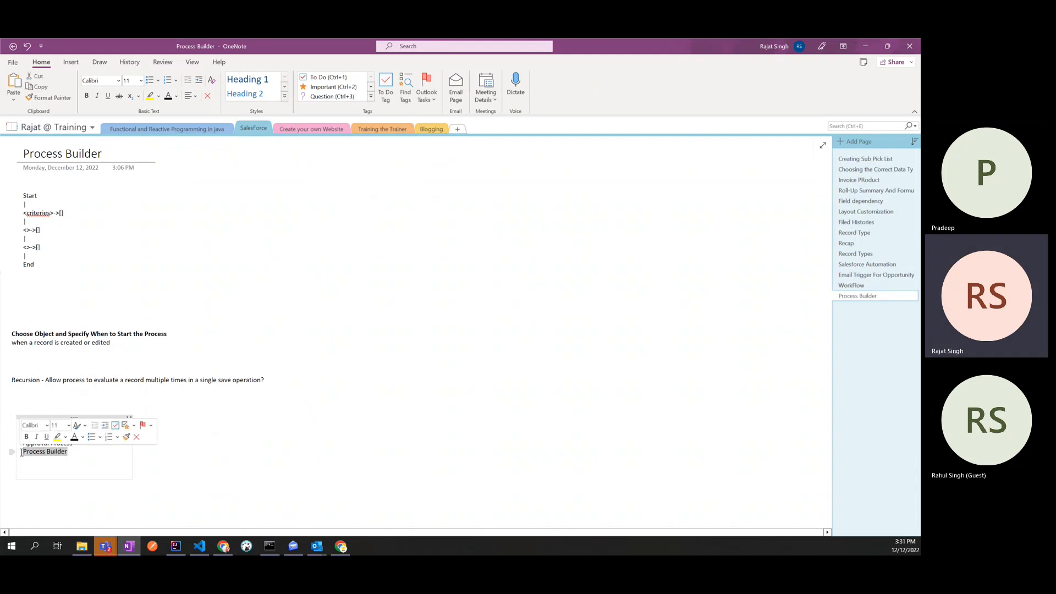
double_click(49, 453)
click(71, 452)
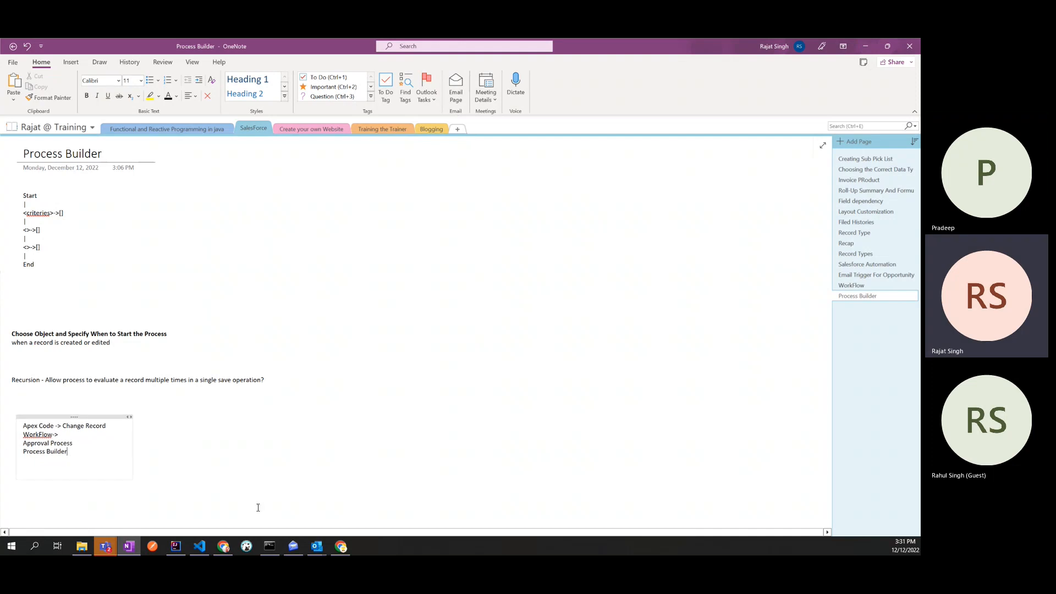
click(43, 486)
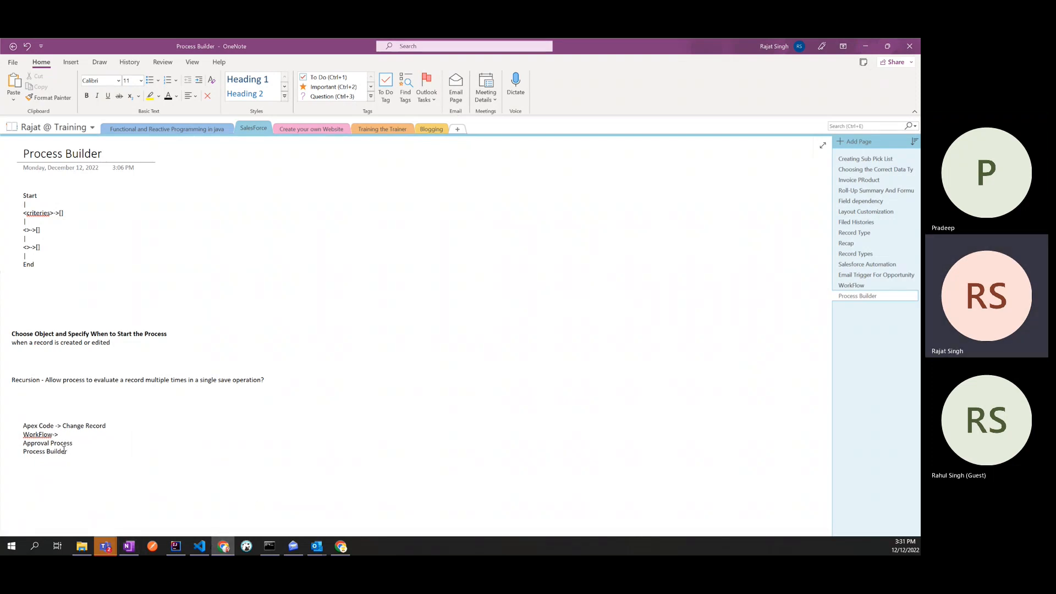
drag(80, 443, 21, 426)
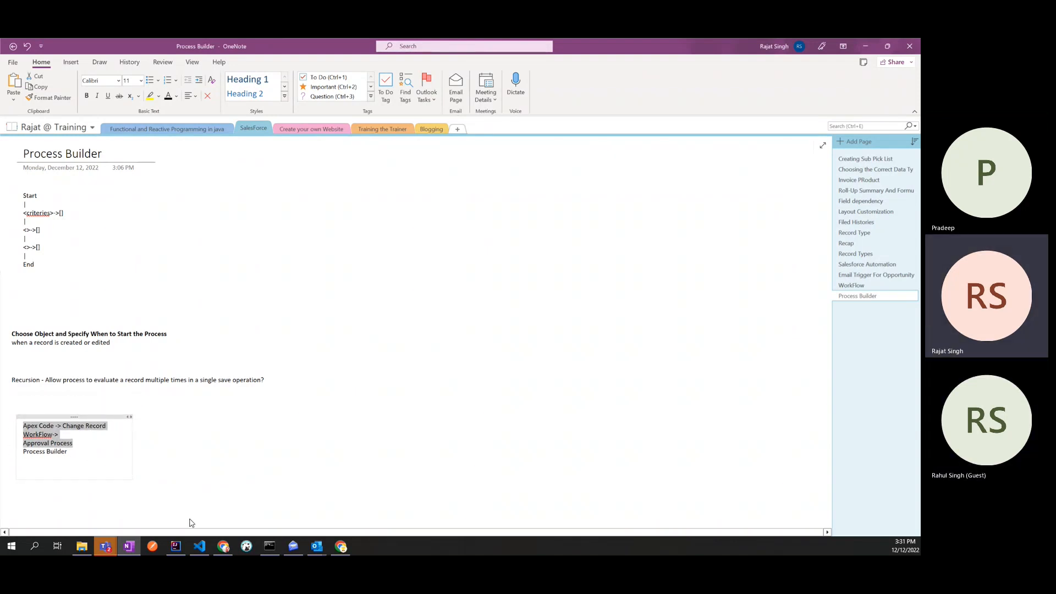
Switch to the Process Builder page in the browser and allow the process to evaluate a record multiple times in a single save operation
click(222, 545)
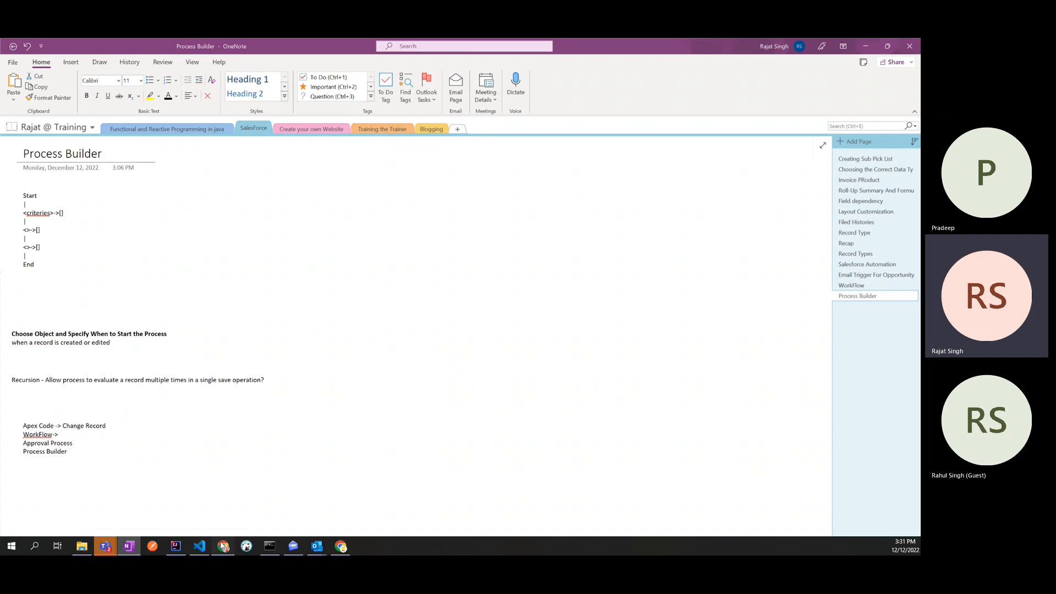
click(341, 545)
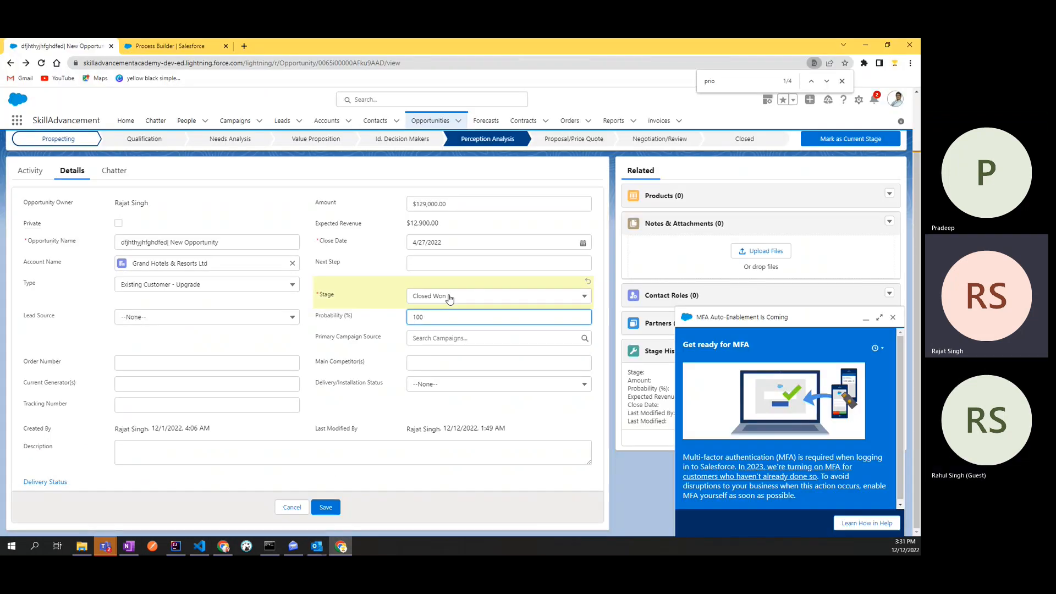
click(165, 45)
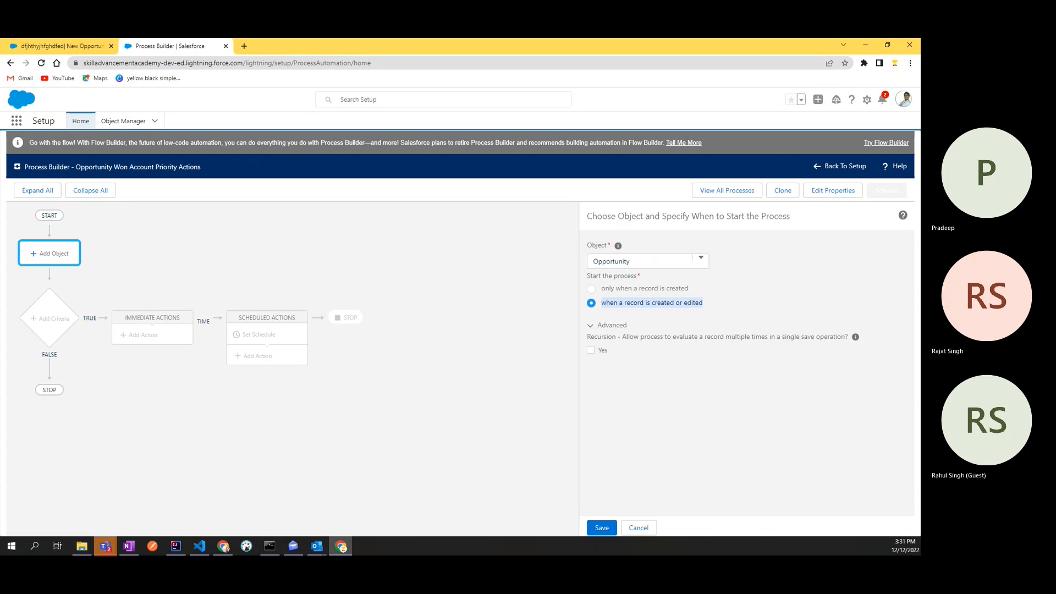
click(292, 405)
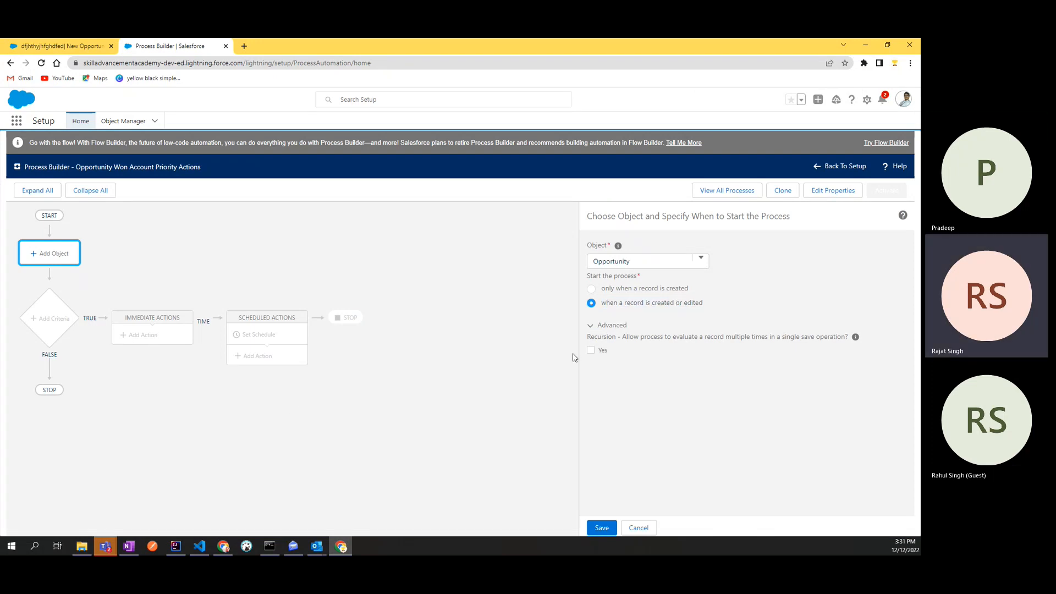
click(603, 346)
Open the list of available objects for the process's start settings
click(607, 264)
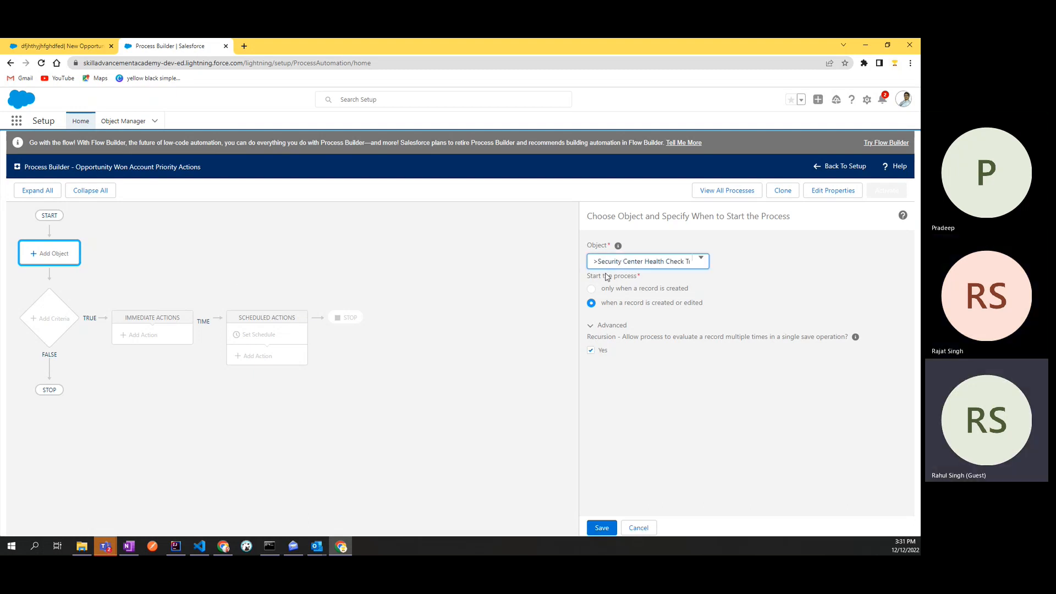
click(703, 263)
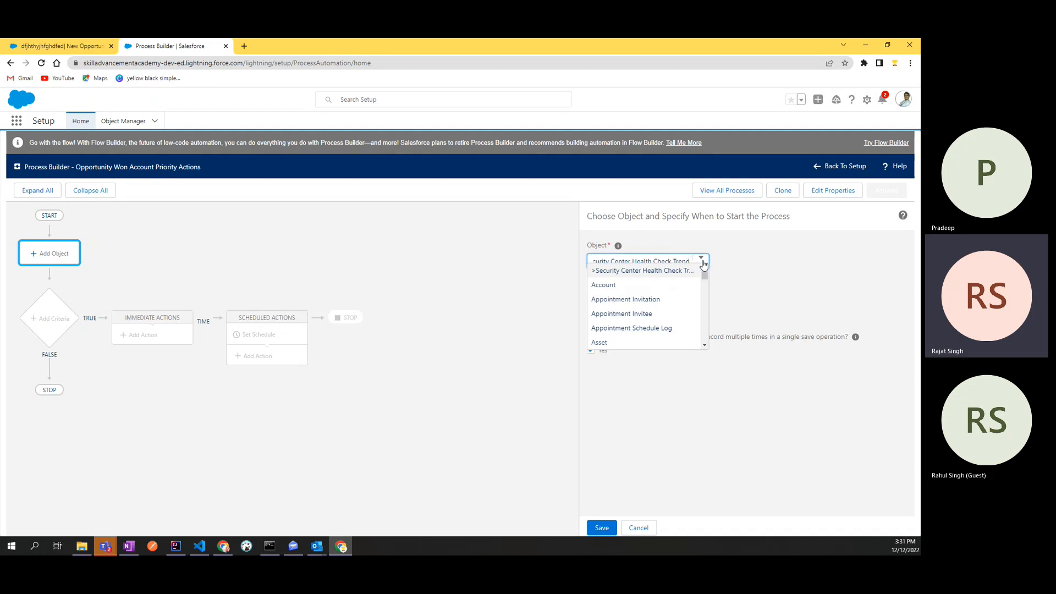
Set the process's object to Opportunity and review its start option "when a record is created or edited"
text(oppo)
key(ctrl+a)
text(dppo)
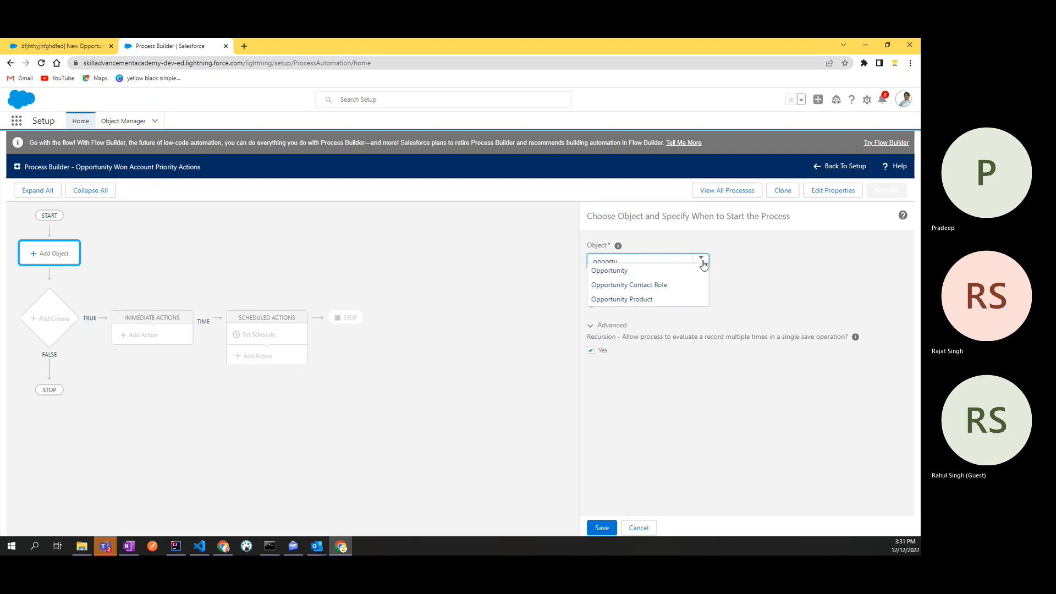
click(665, 273)
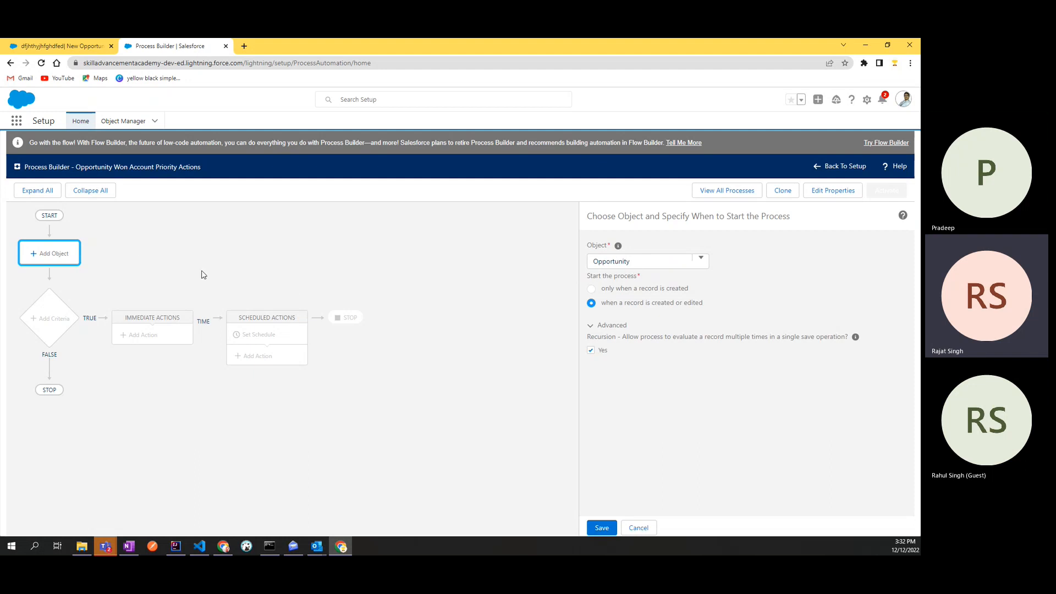
drag(705, 308, 603, 310)
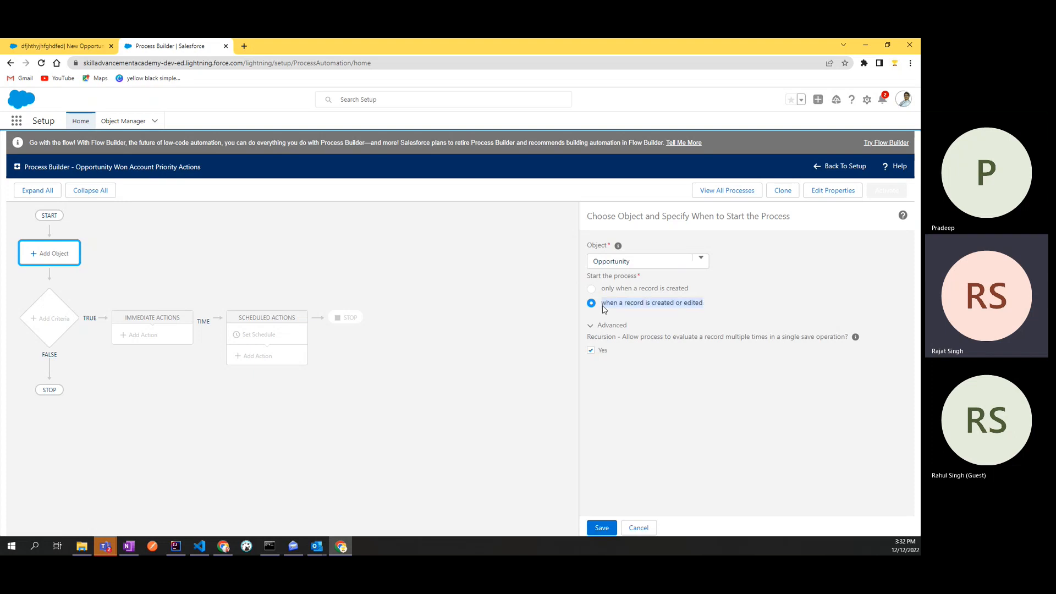
Enter 10033 as the Probability in the opportunity record's edit form, then return to the process
click(60, 46)
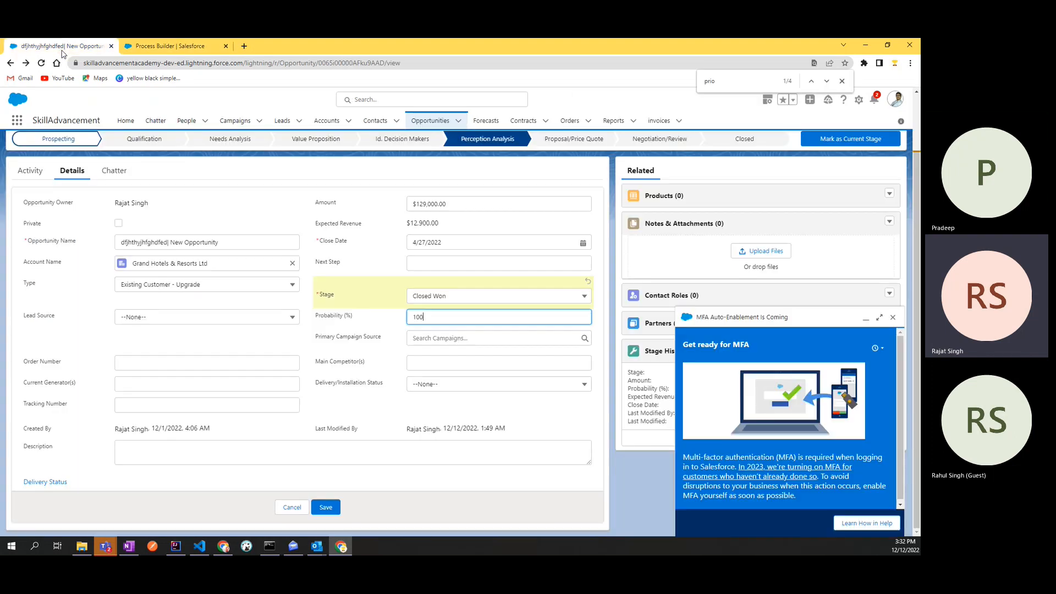
scroll(281, 275, up, 2)
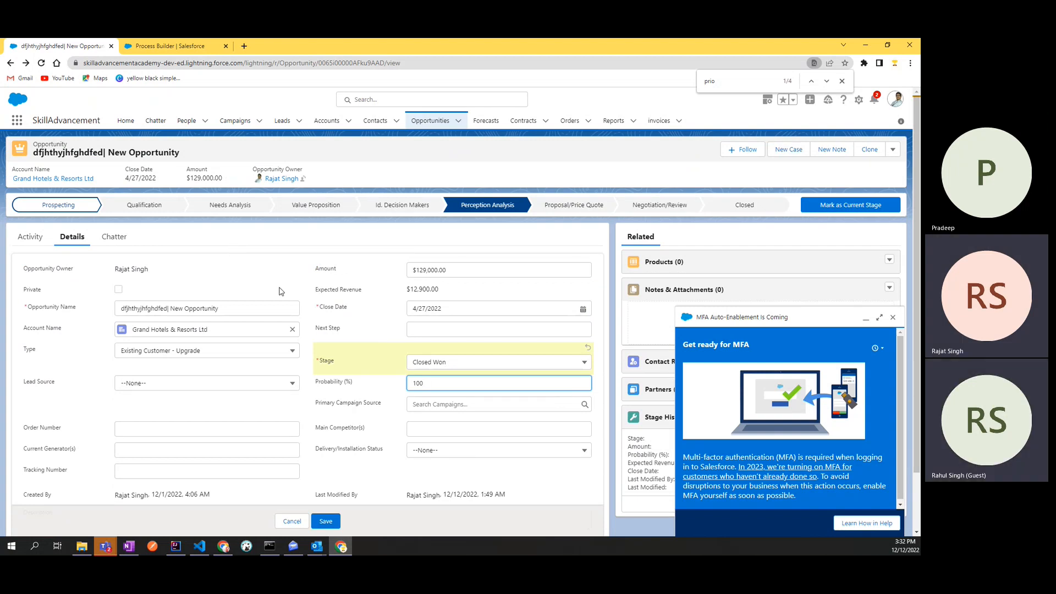
scroll(280, 290, down, 1)
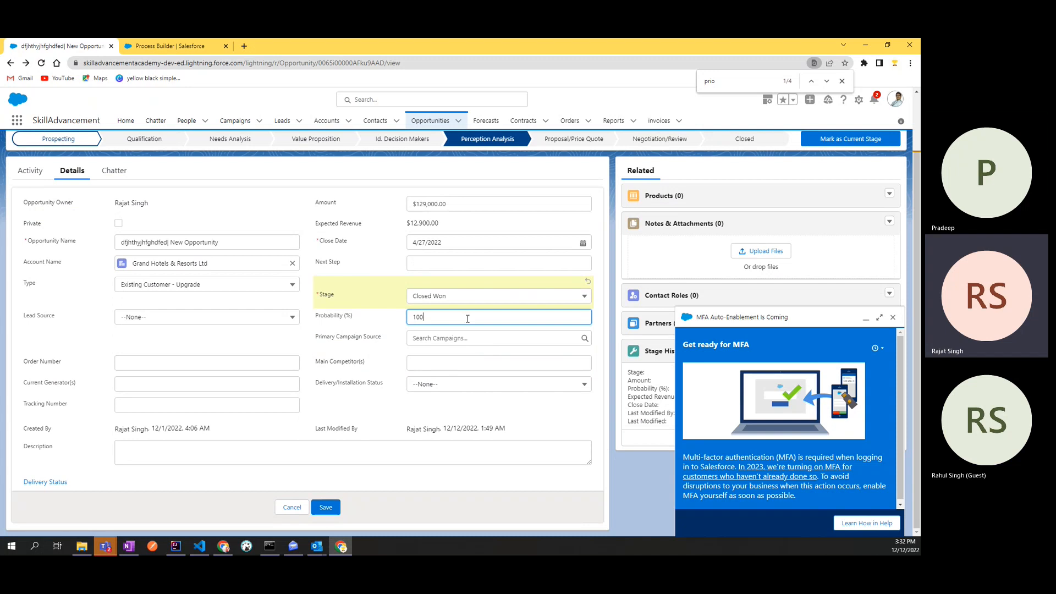
text(33)
click(172, 48)
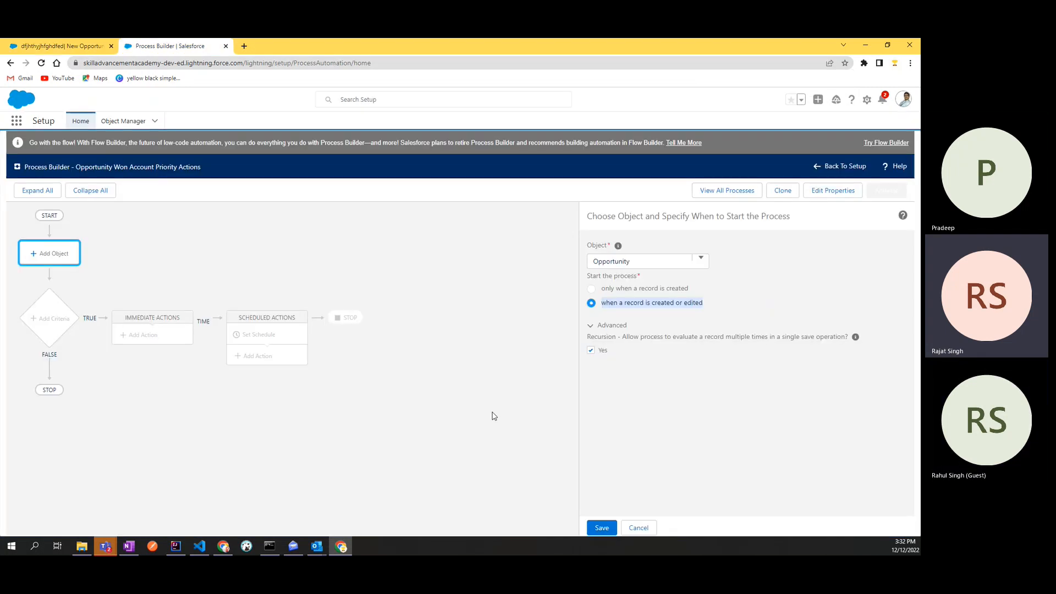
Compare the opportunity's edited fields and Stage options with the process's start condition
click(61, 46)
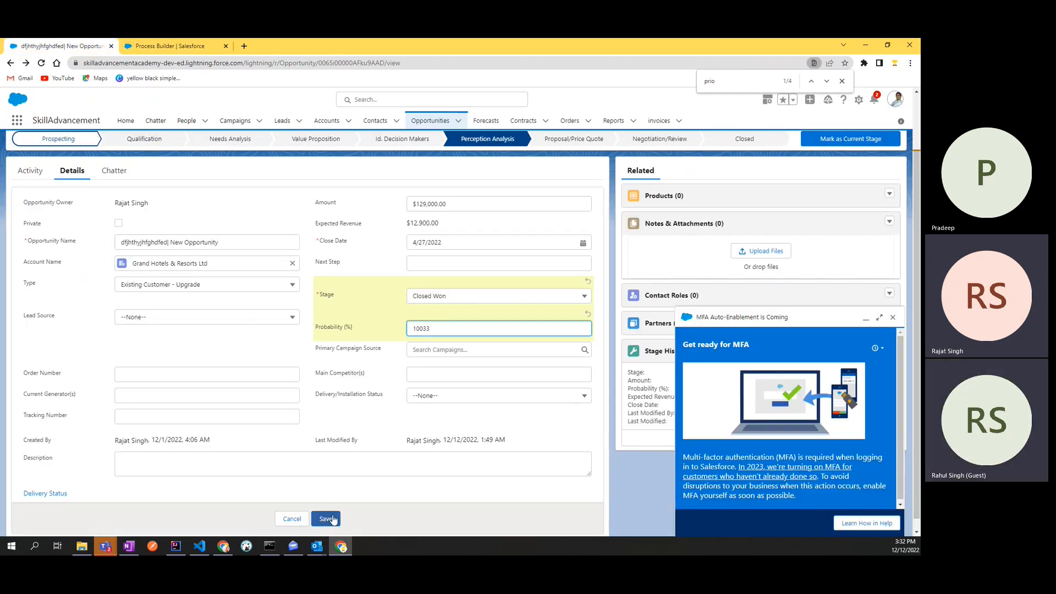
click(172, 46)
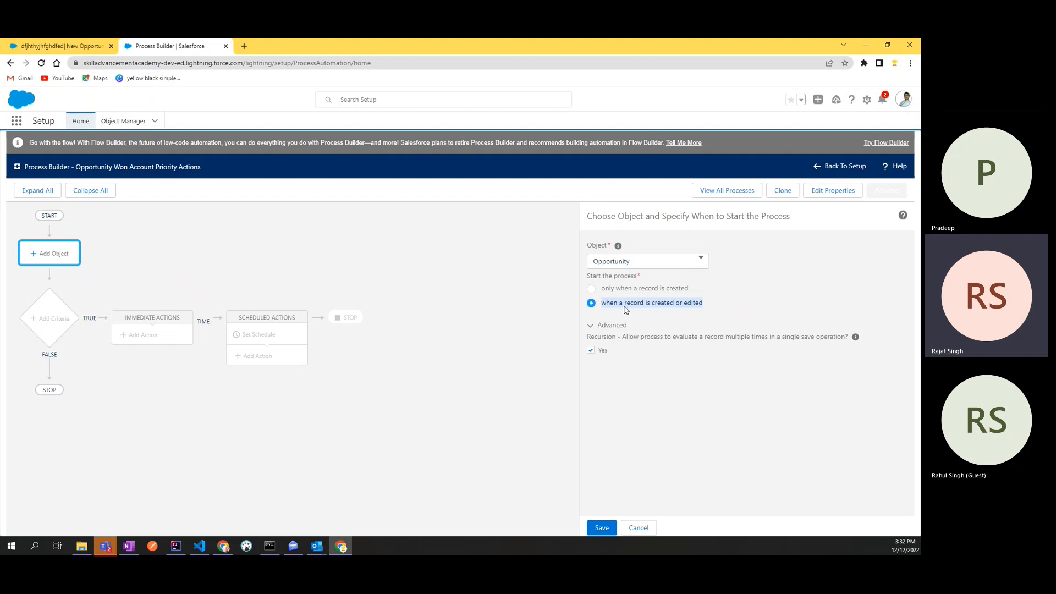
click(55, 42)
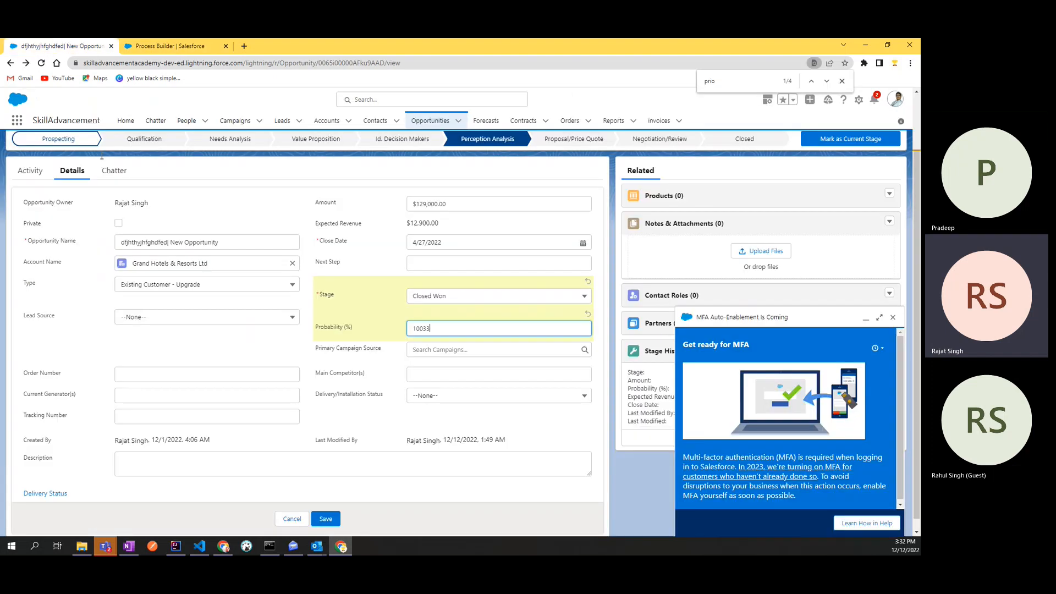
click(452, 297)
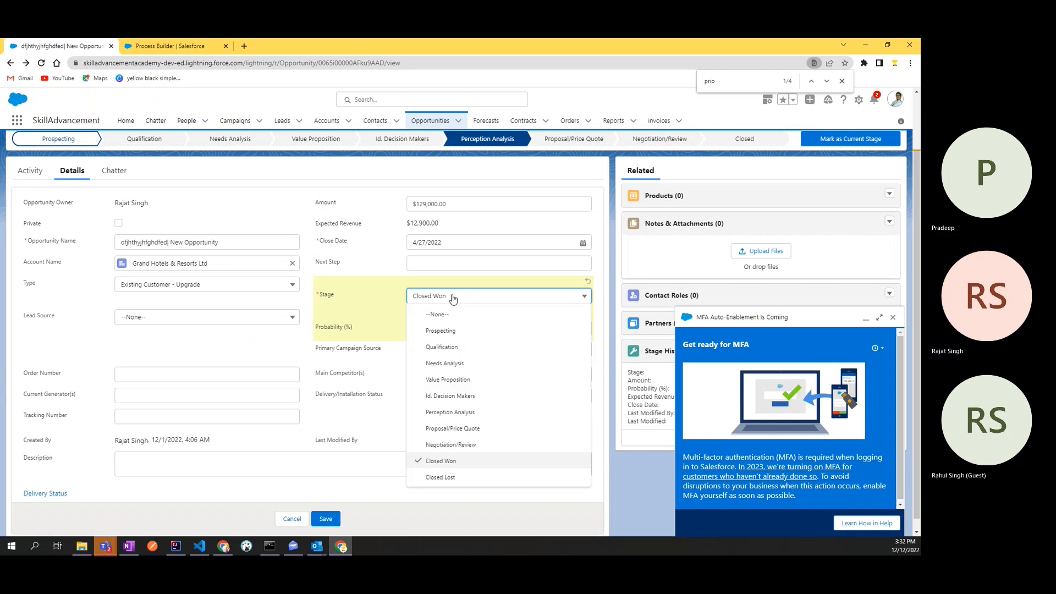
click(257, 348)
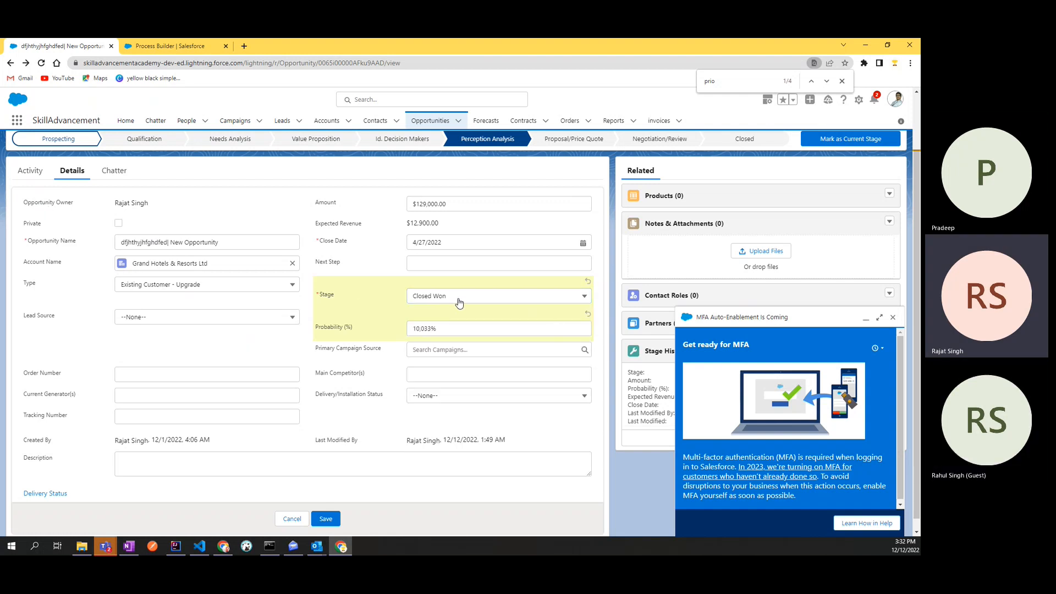
click(168, 46)
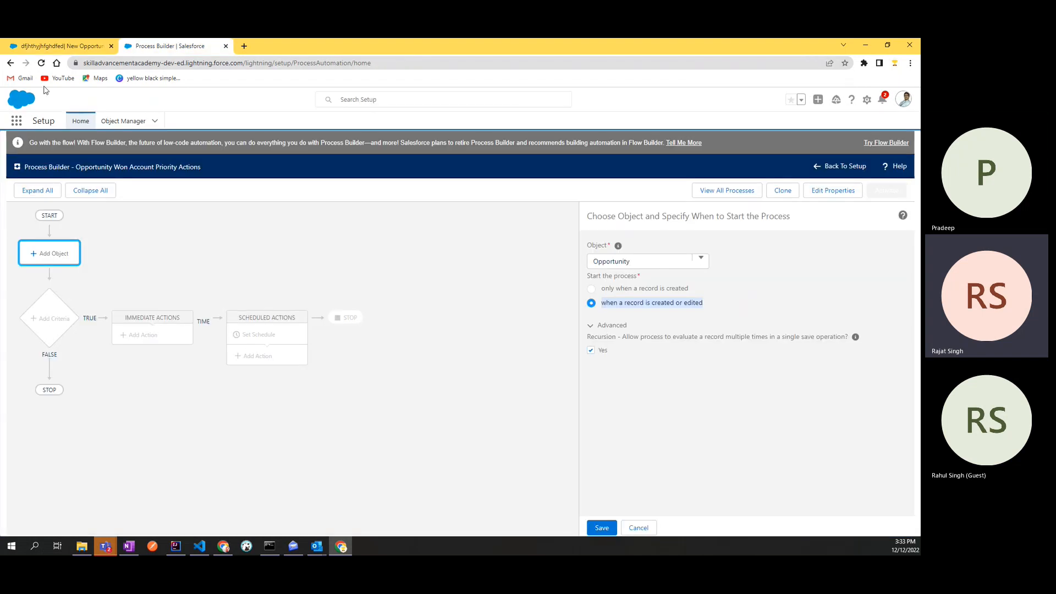
click(58, 46)
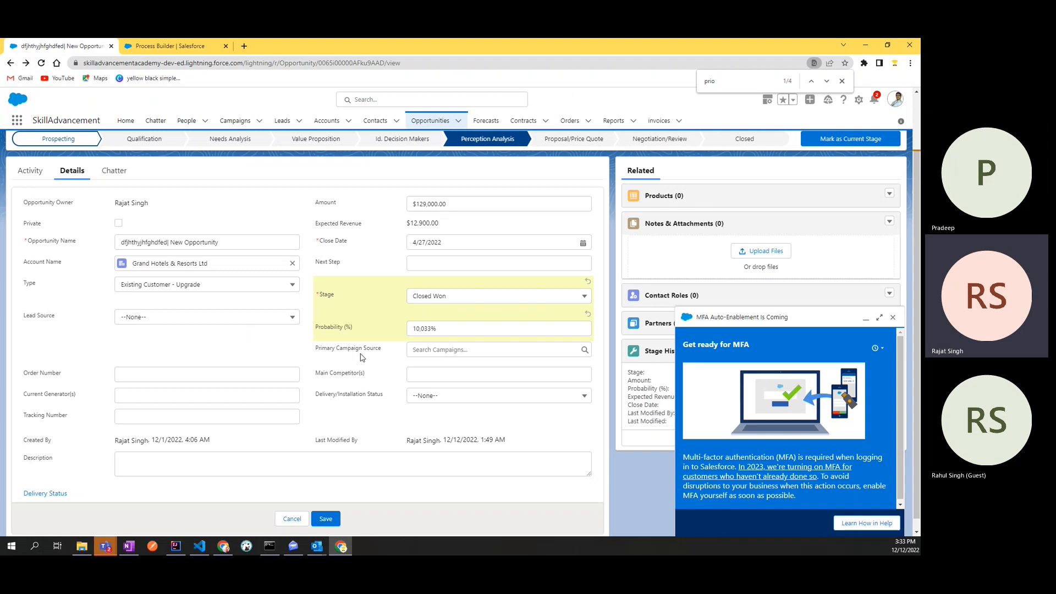
Switch to OneNote and review the Apex Code, WorkFlow and Approval Process lines, then return to the opportunity record
click(130, 545)
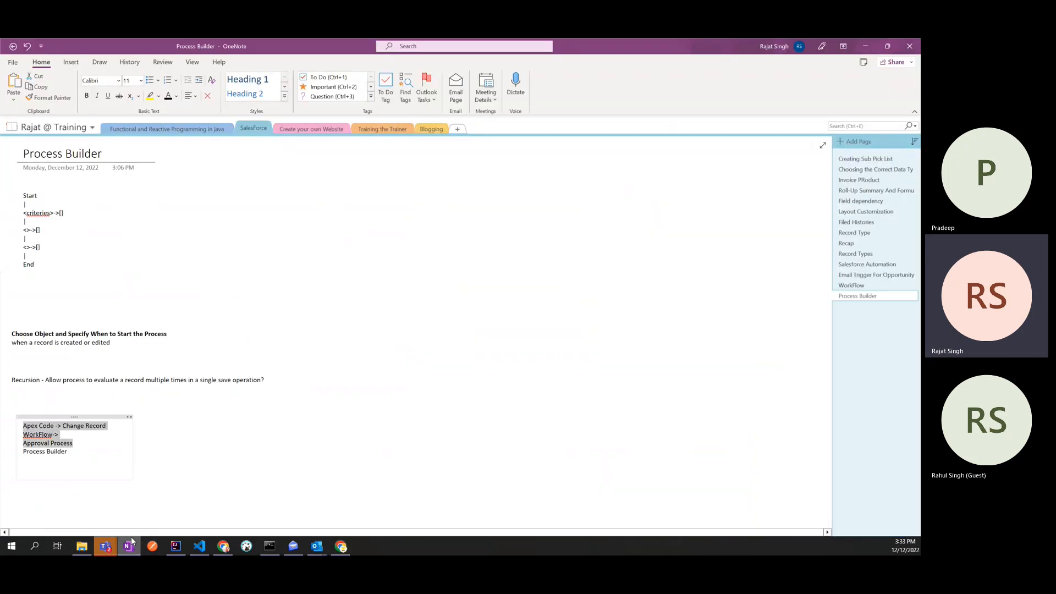
double_click(36, 435)
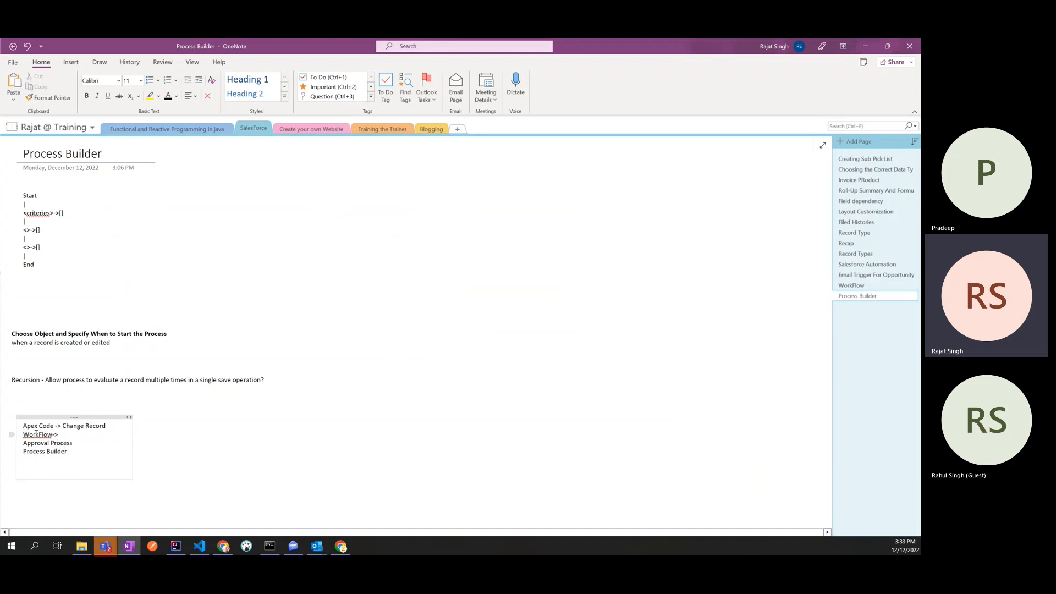
click(104, 442)
drag(75, 442, 22, 424)
click(223, 546)
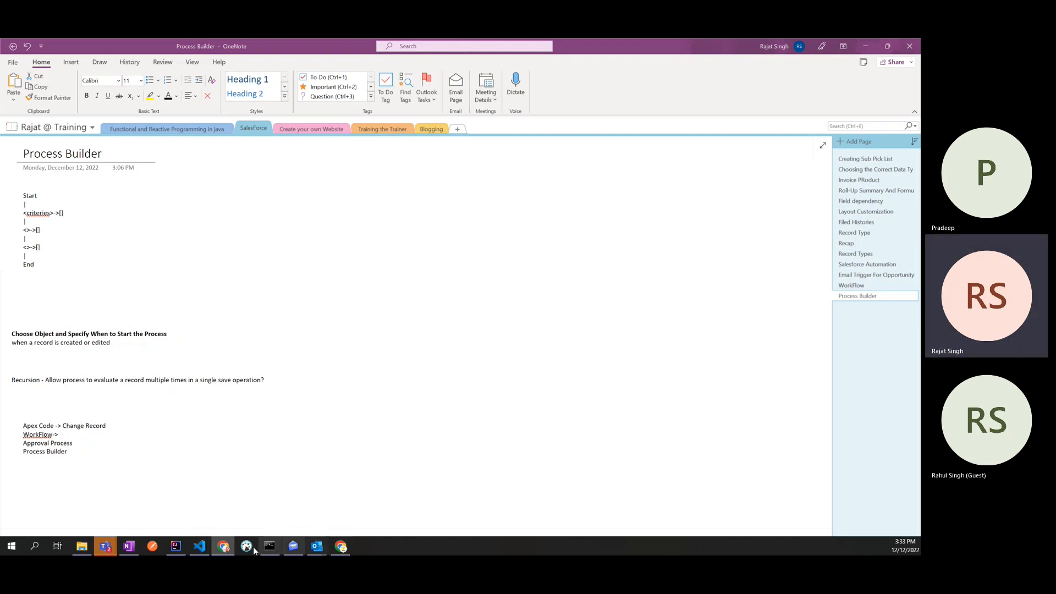
click(341, 546)
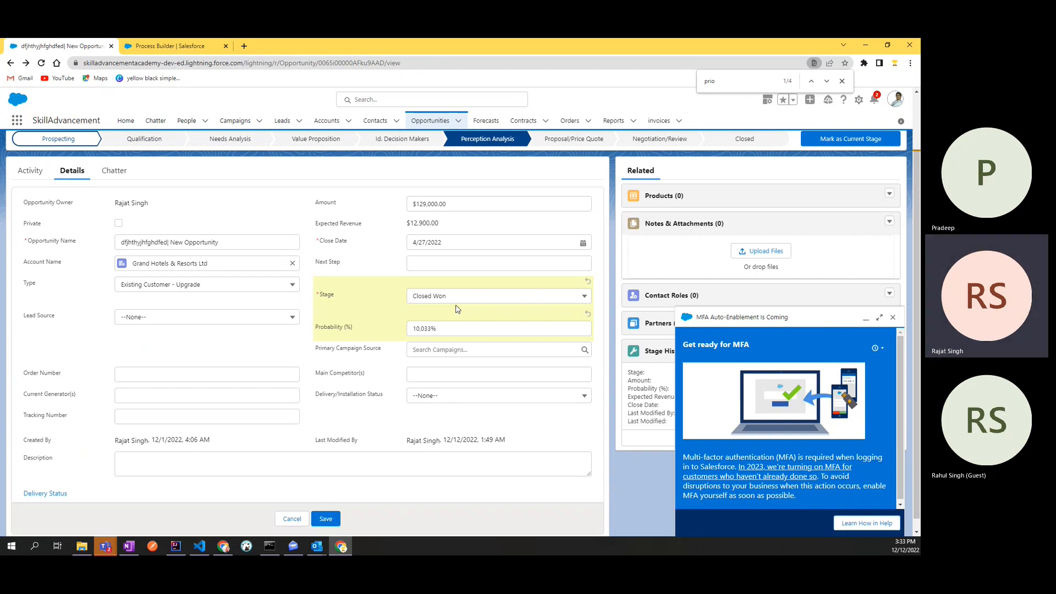
Set the opportunity's Stage to Prospecting without saving, and check it against the process's start condition
click(432, 300)
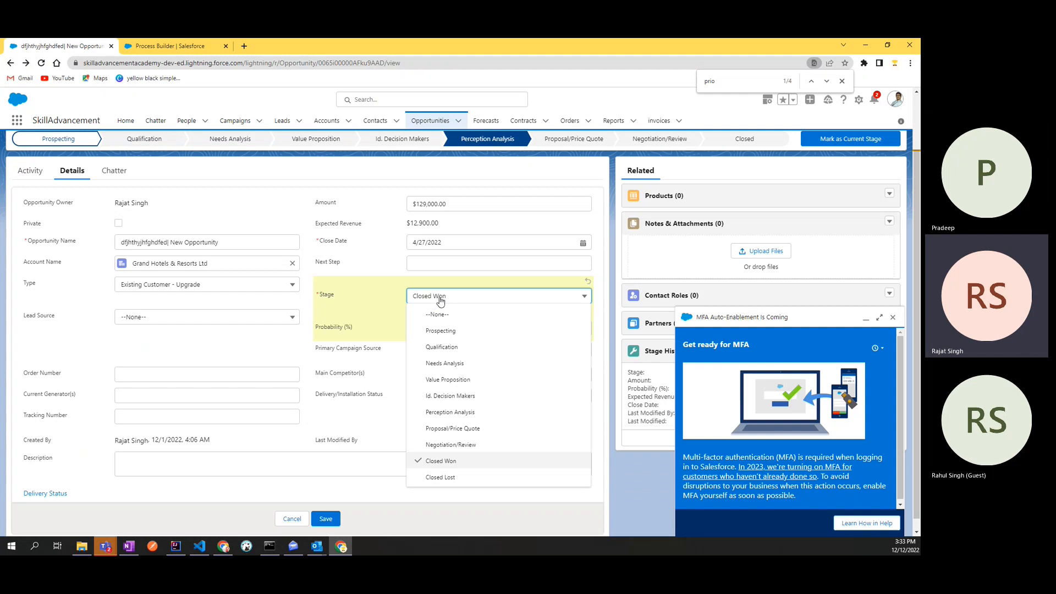
click(439, 332)
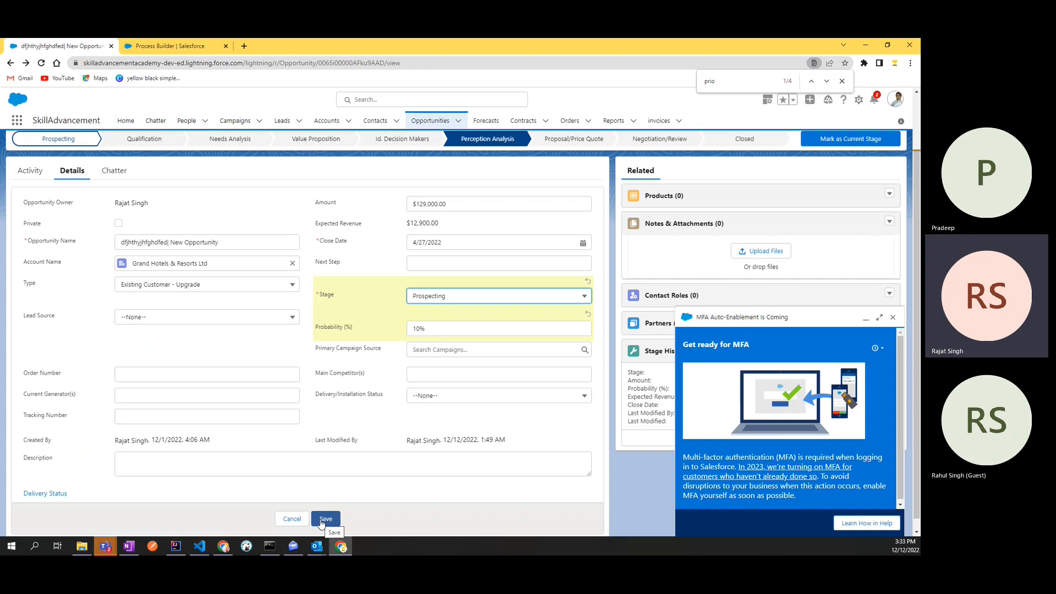
click(201, 46)
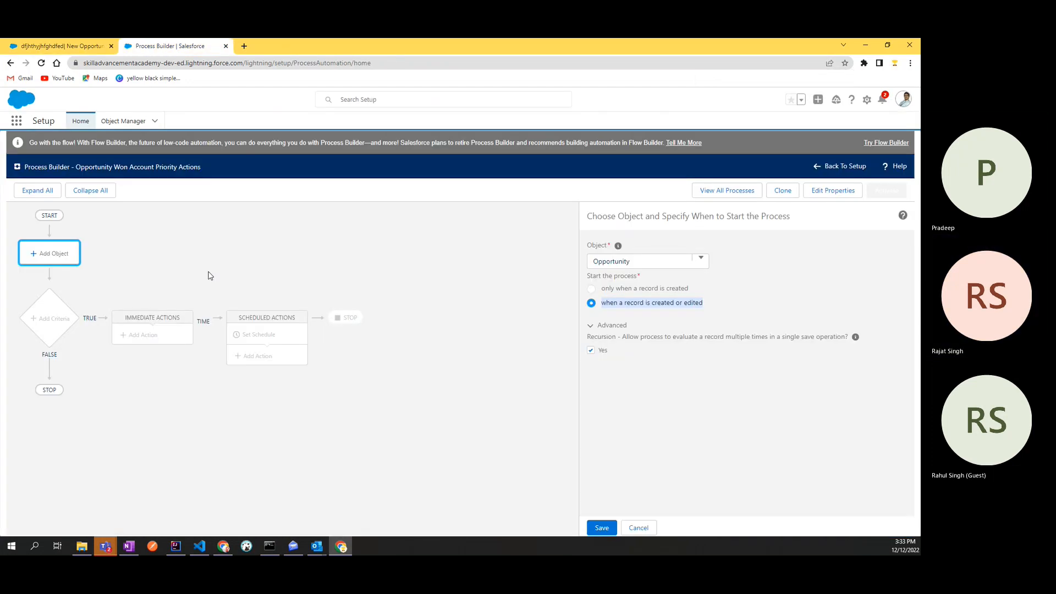
click(83, 46)
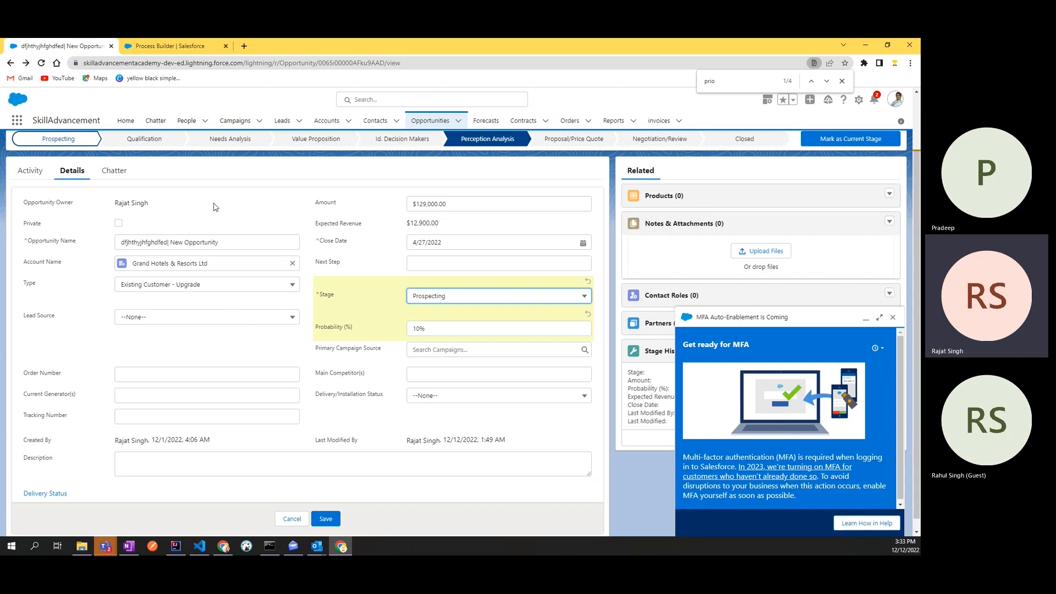
Switch to OneNote to review the WorkFlow entry in the automation list, then return to the opportunity record
click(129, 546)
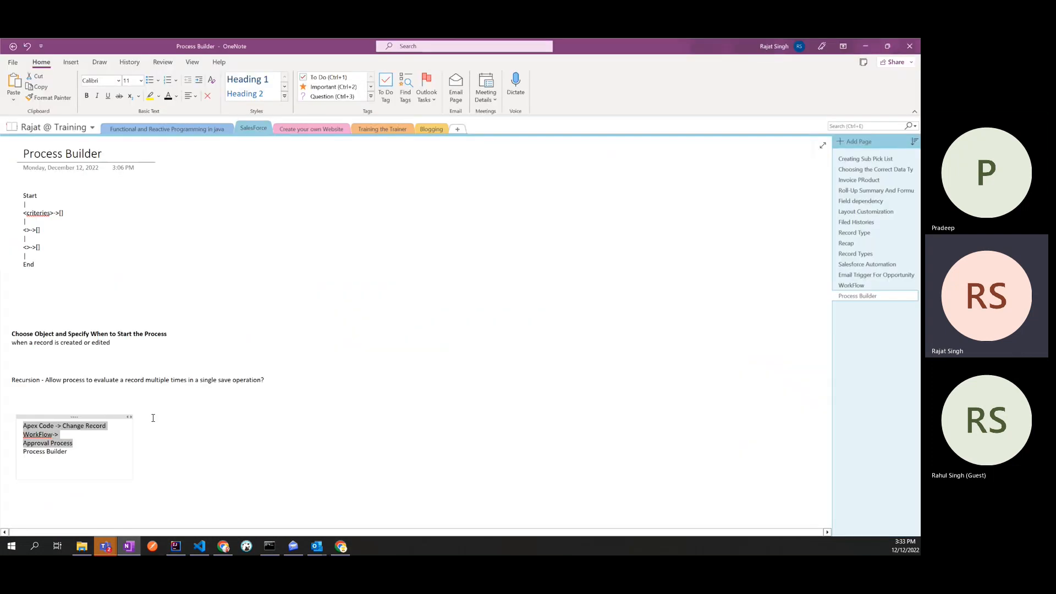
double_click(41, 434)
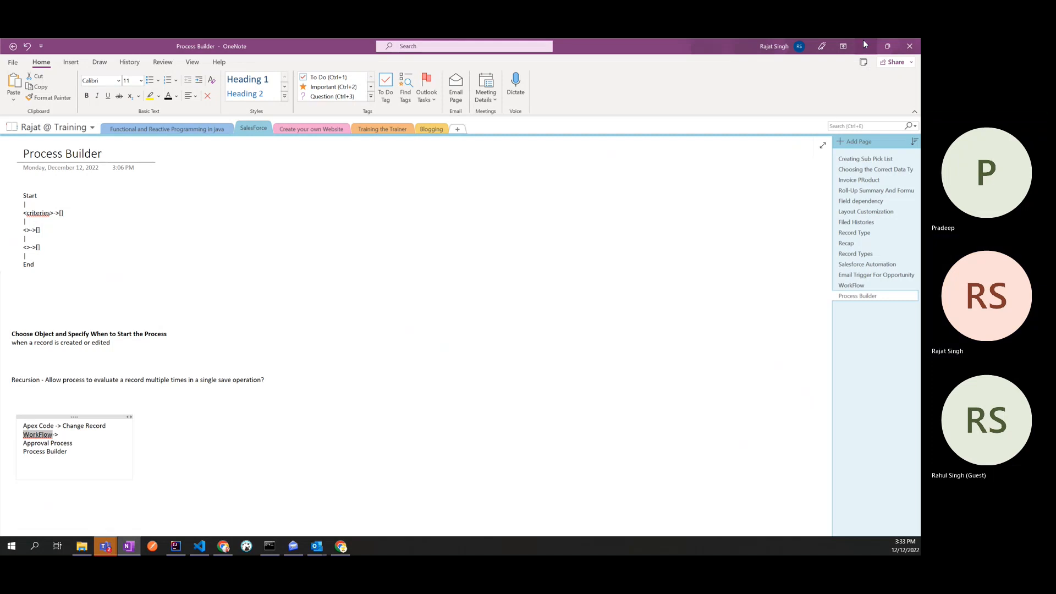
click(863, 39)
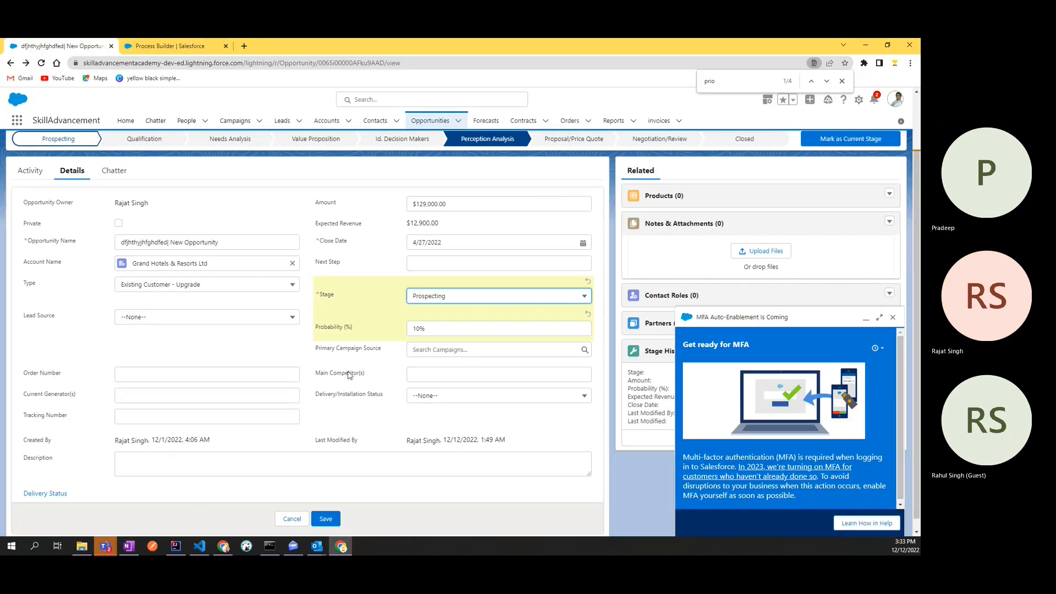
Set the opportunity's Stage to Closed Won and compare it with the process's start condition
click(417, 296)
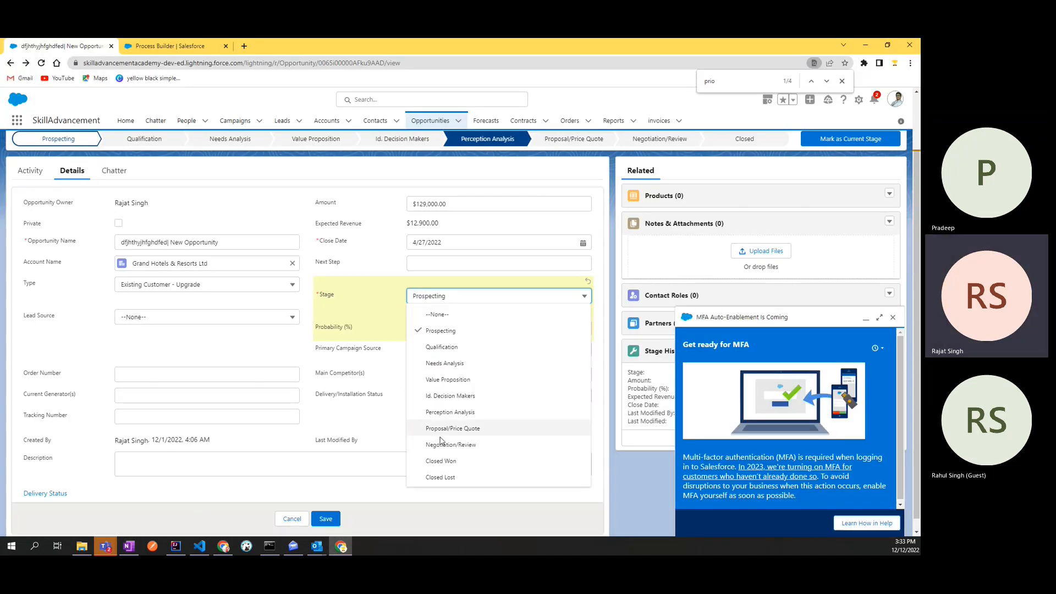
click(441, 461)
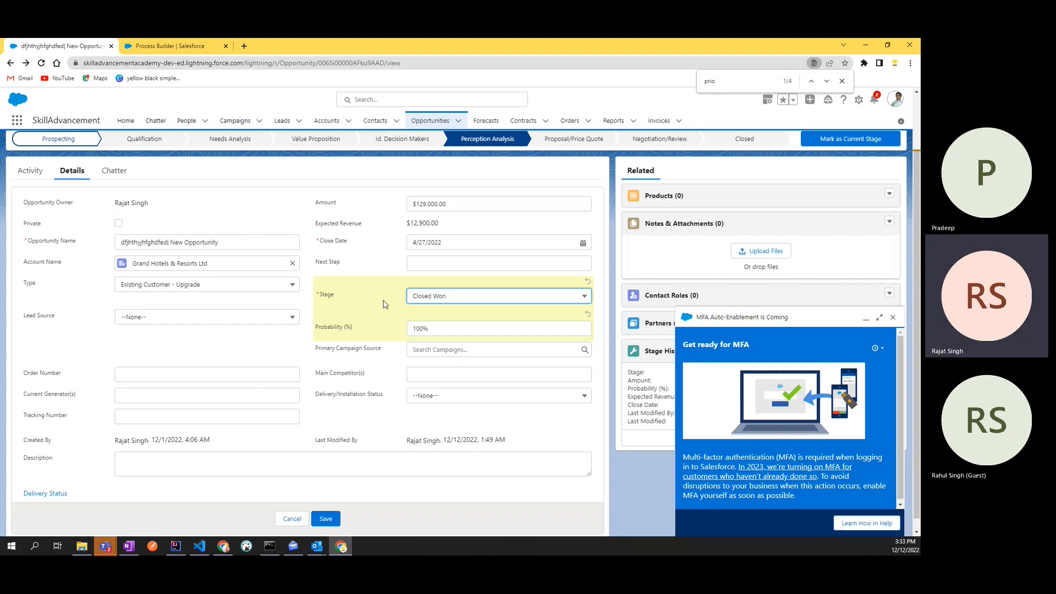
click(176, 46)
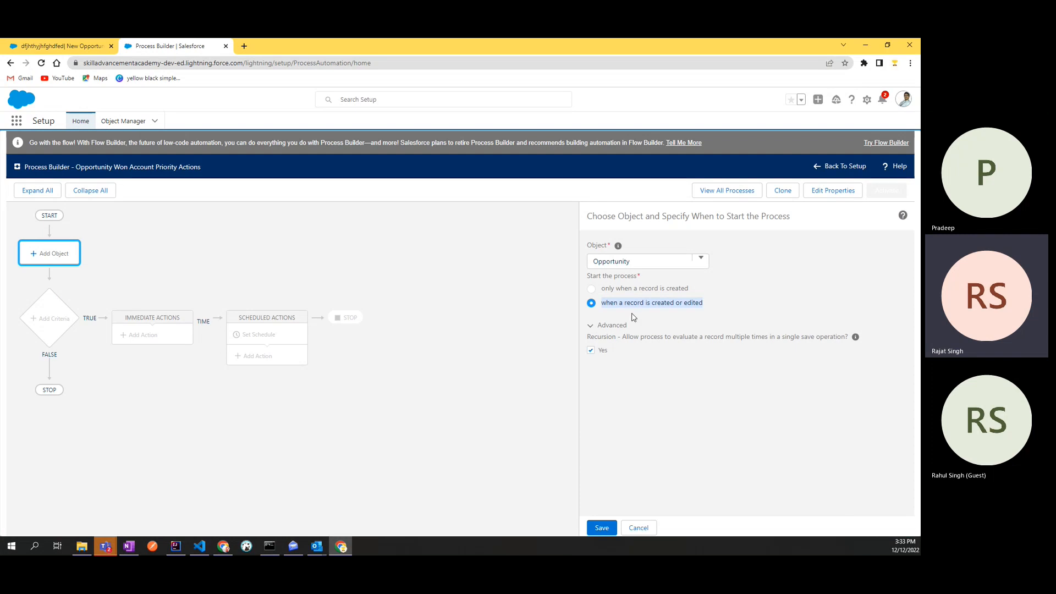
click(63, 46)
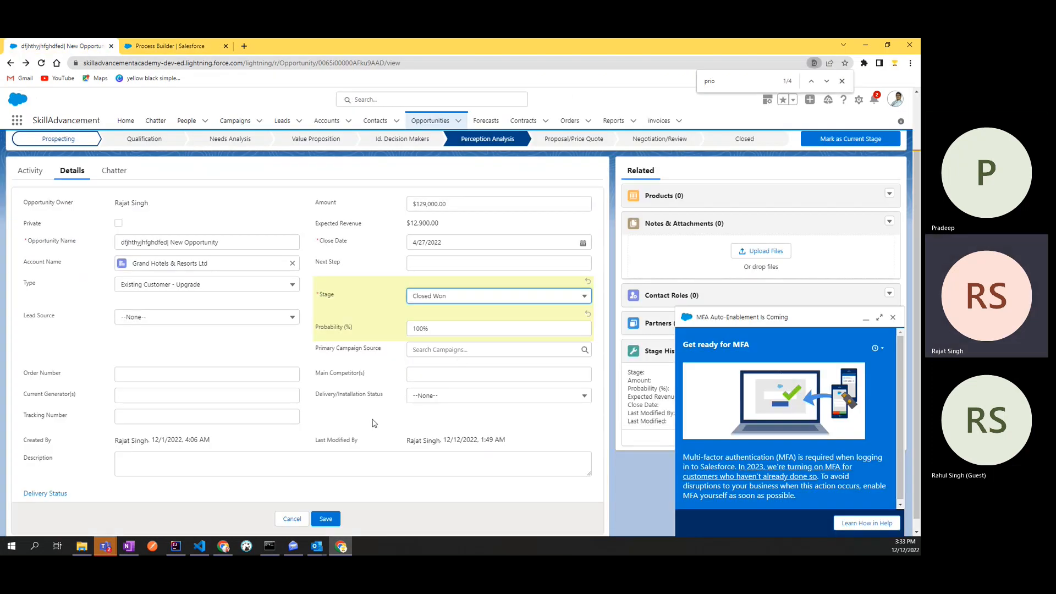
click(440, 296)
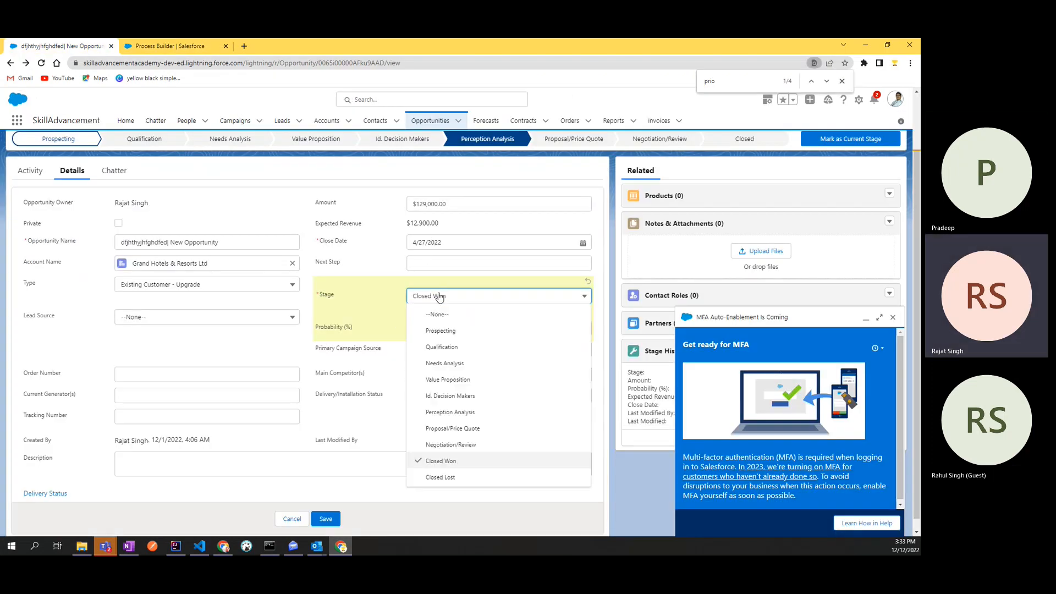
click(440, 296)
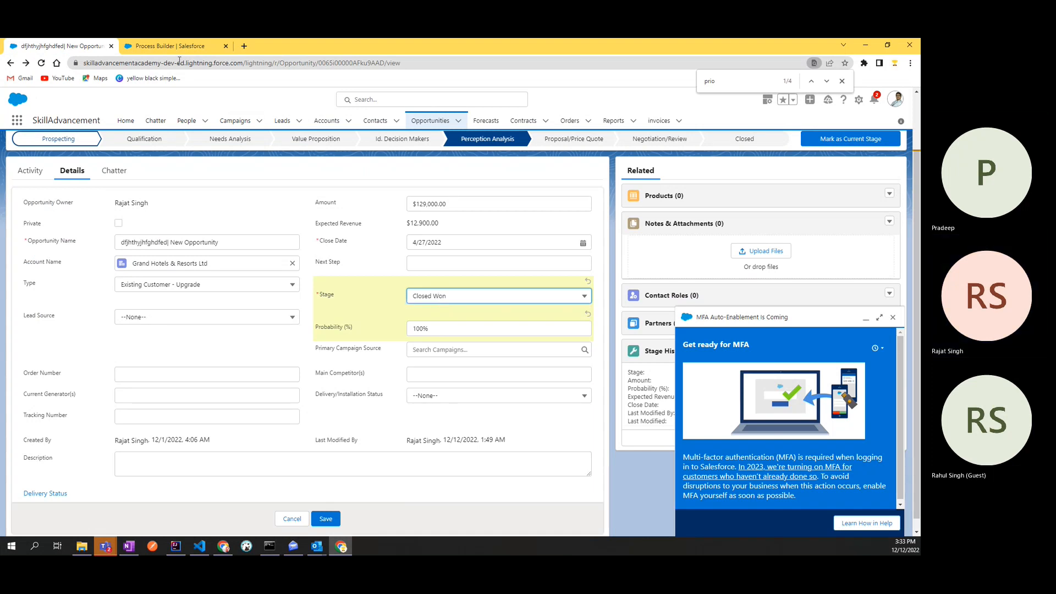
click(171, 46)
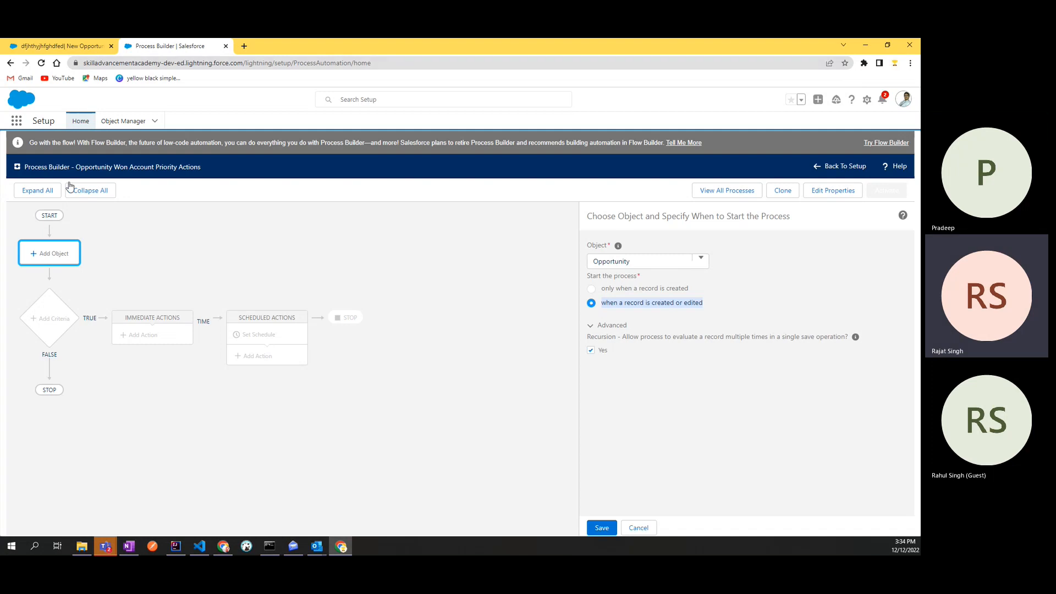
Switch to OneNote to review the Apex Code entry in the automation list, then return to the process
click(129, 546)
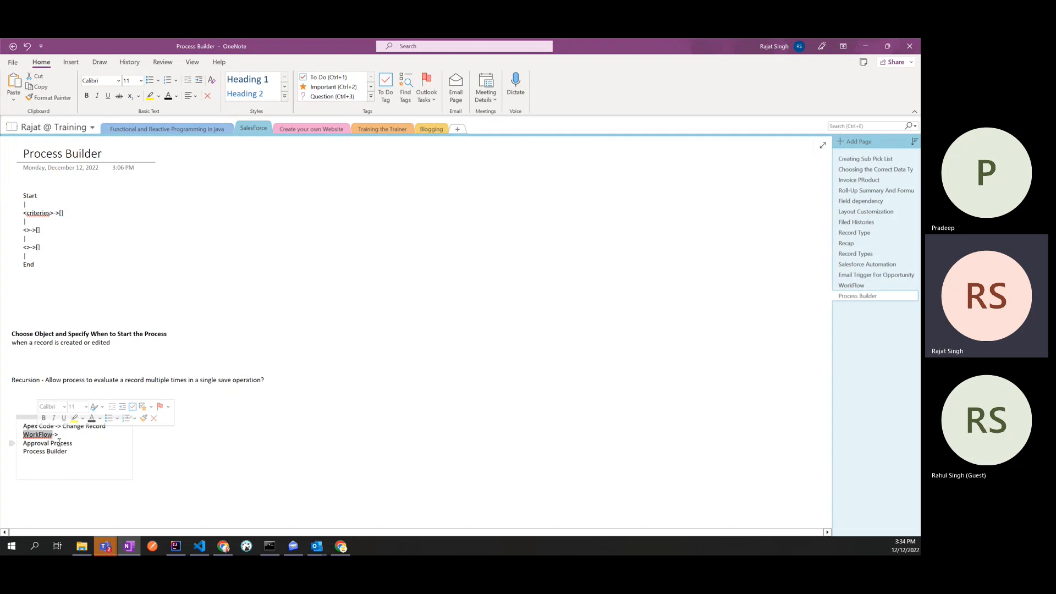
double_click(31, 427)
click(71, 429)
drag(56, 426, 23, 426)
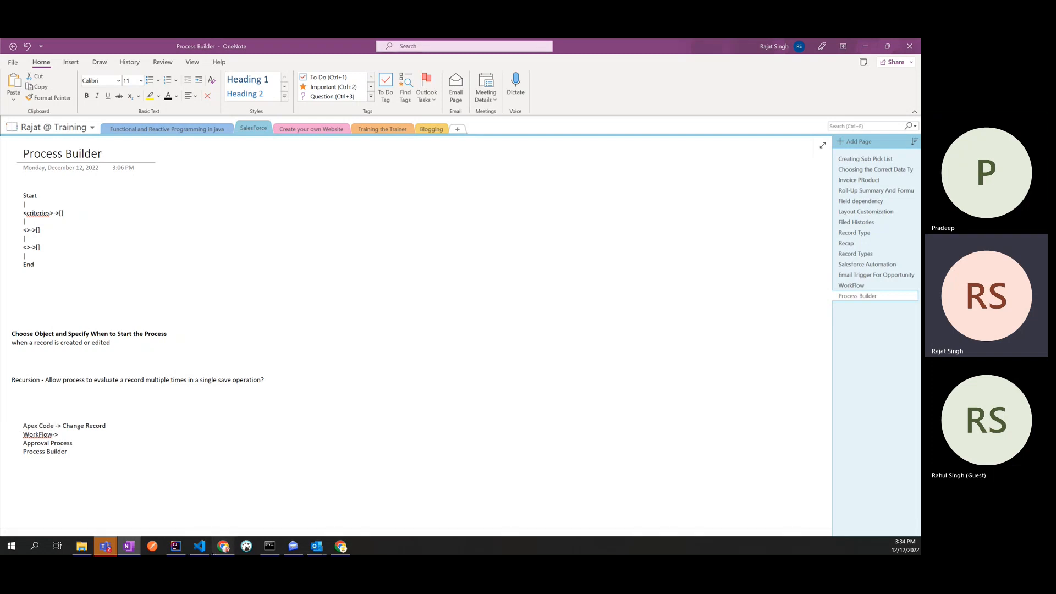
click(341, 546)
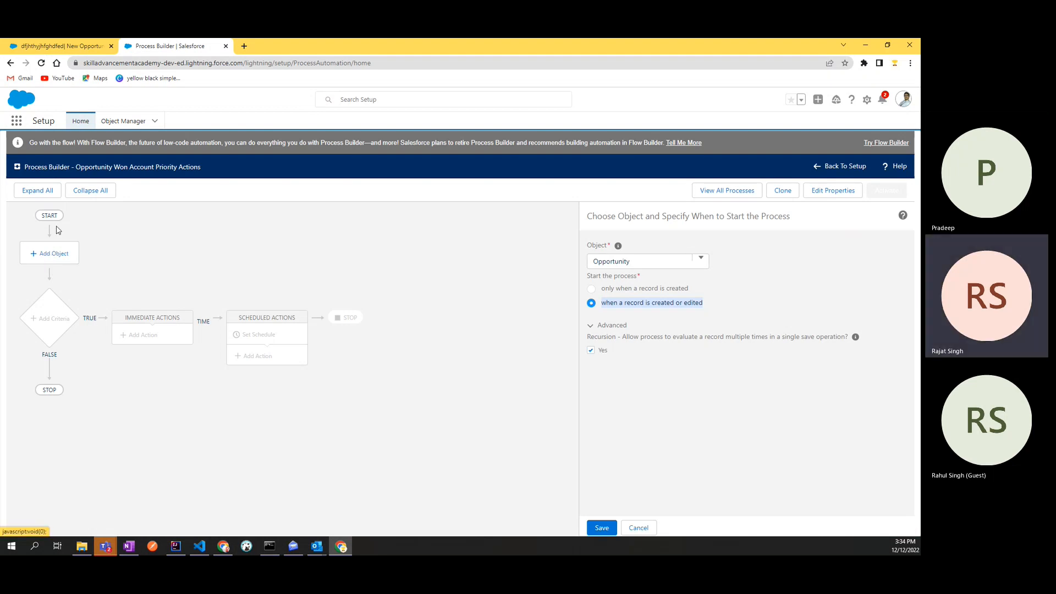
Compare the opportunity record's unsaved Stage value with the start condition of the process
click(59, 47)
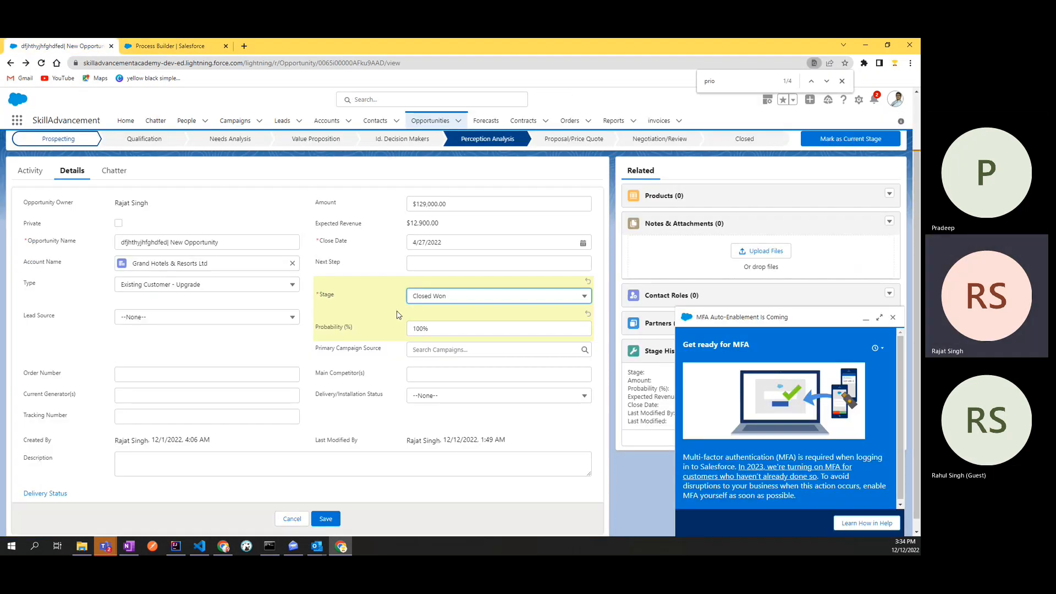
click(429, 488)
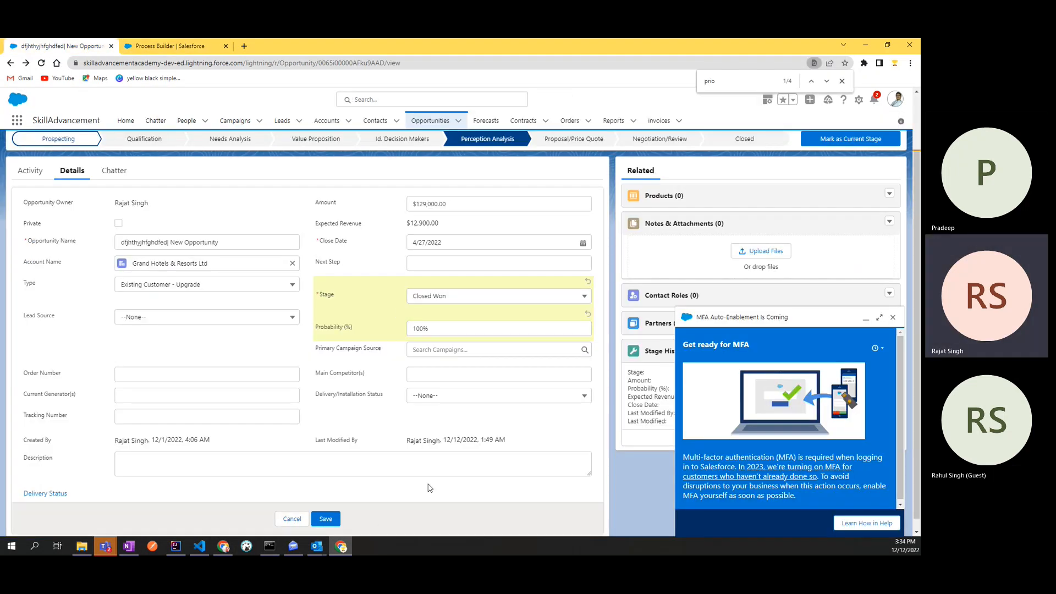
click(170, 46)
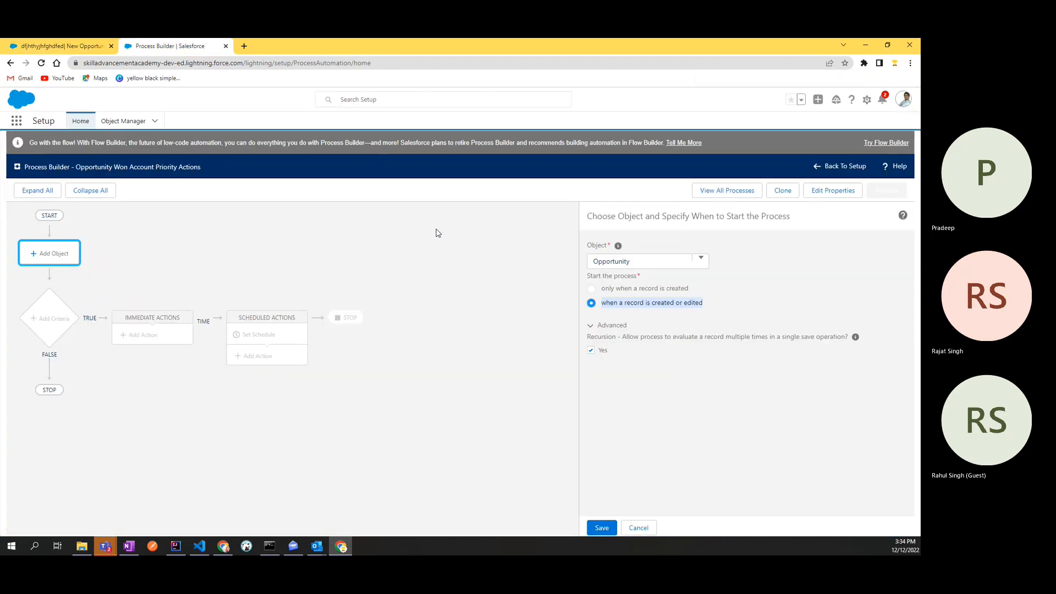
click(60, 46)
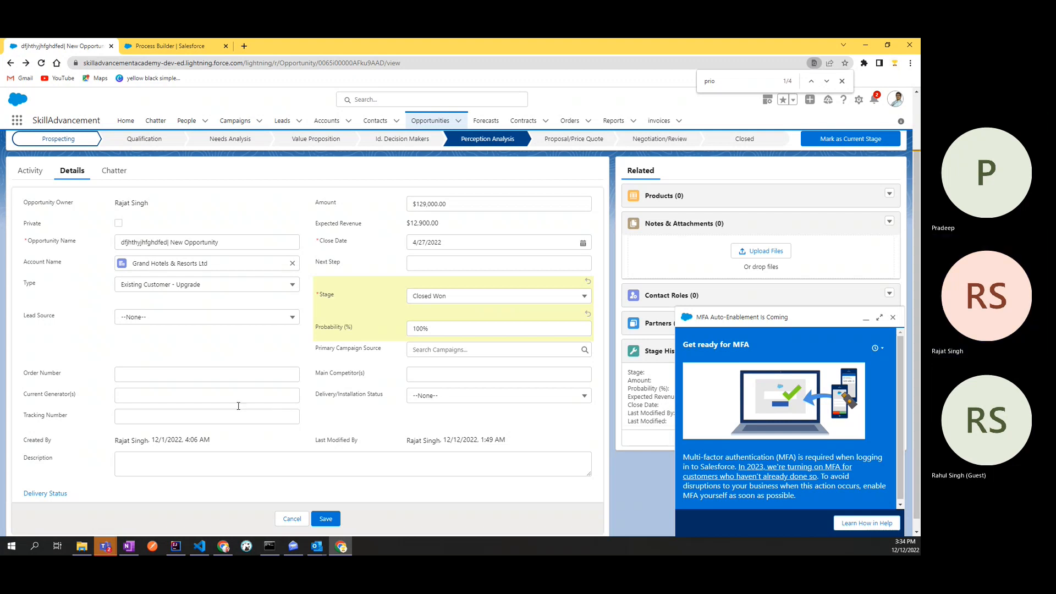
Switch to OneNote to review the whole automation list, then go back to the process's start settings in the browser
mouse_move(137, 547)
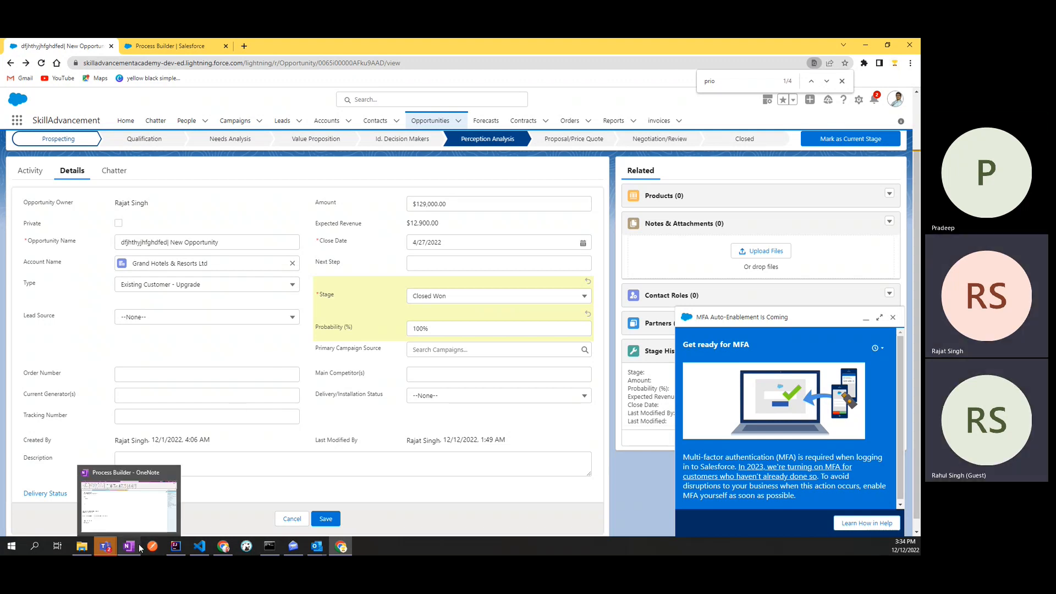
click(134, 488)
click(103, 465)
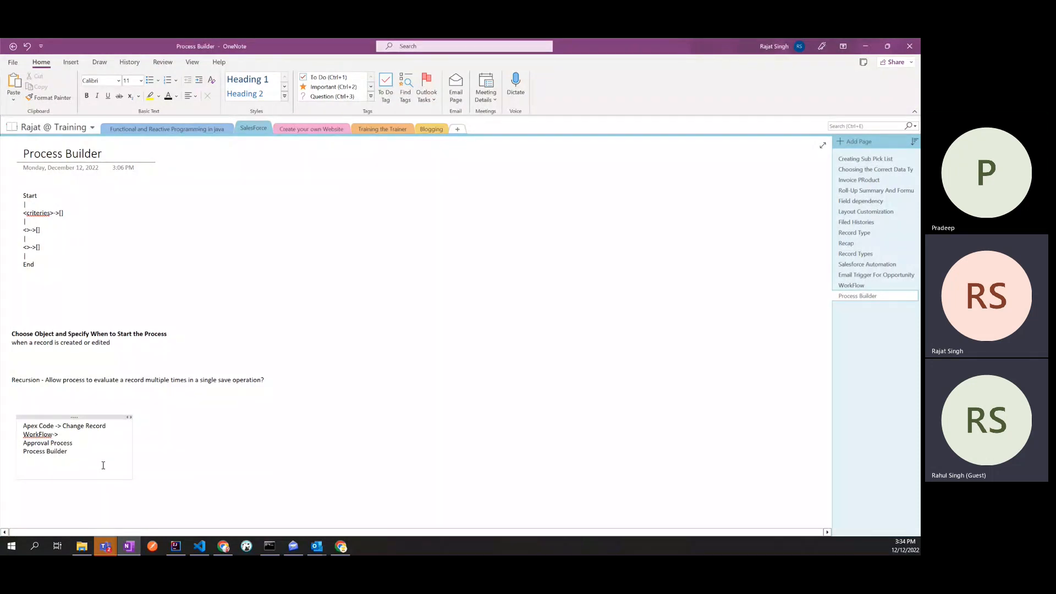
key(alt+Tab)
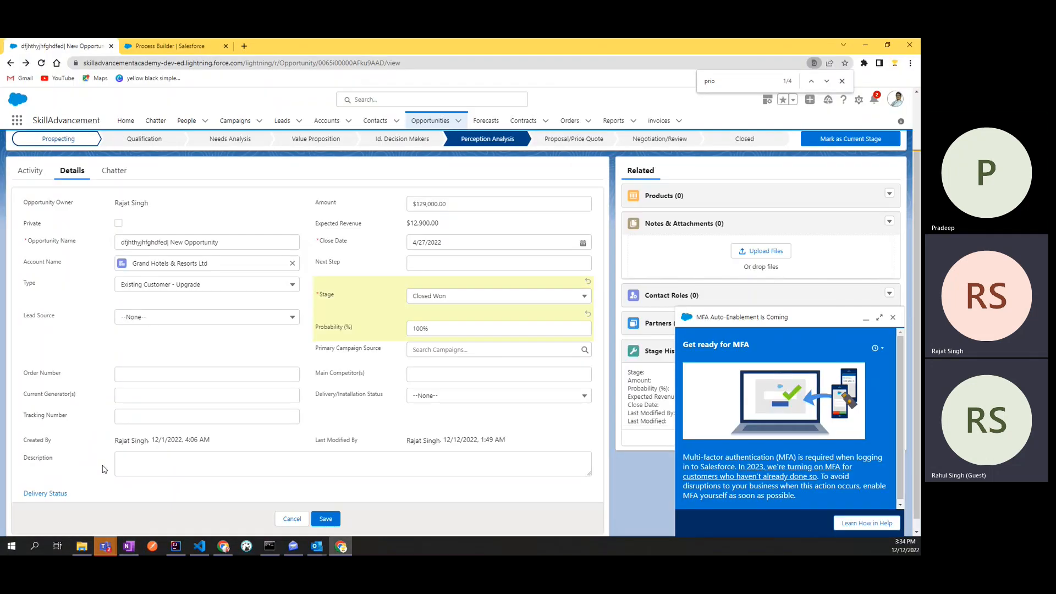
click(207, 49)
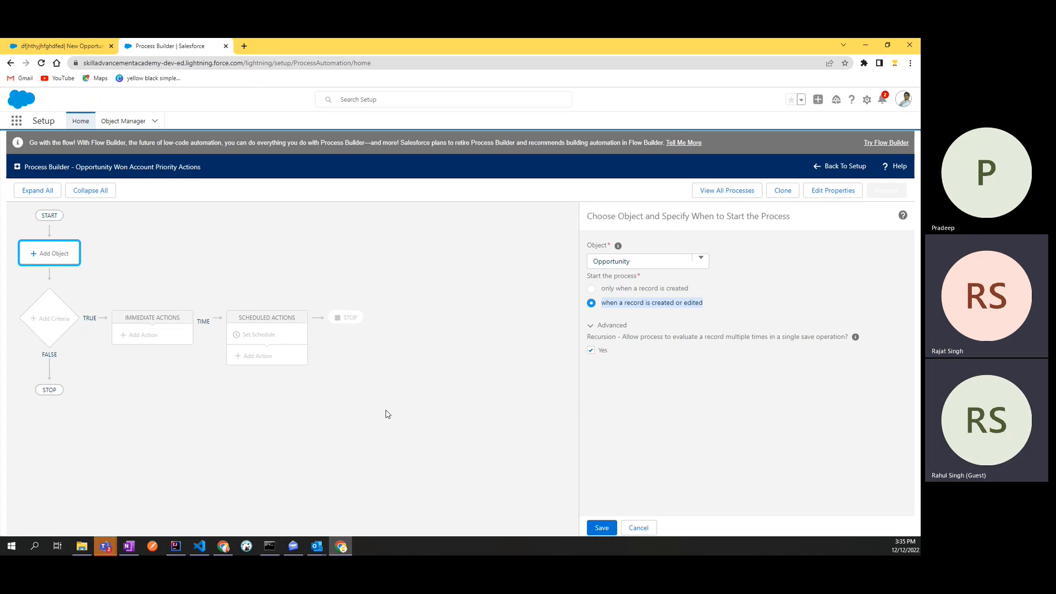
click(391, 383)
Switch to OneNote and begin a line below the automation list with "Ask: Whenever"
click(128, 546)
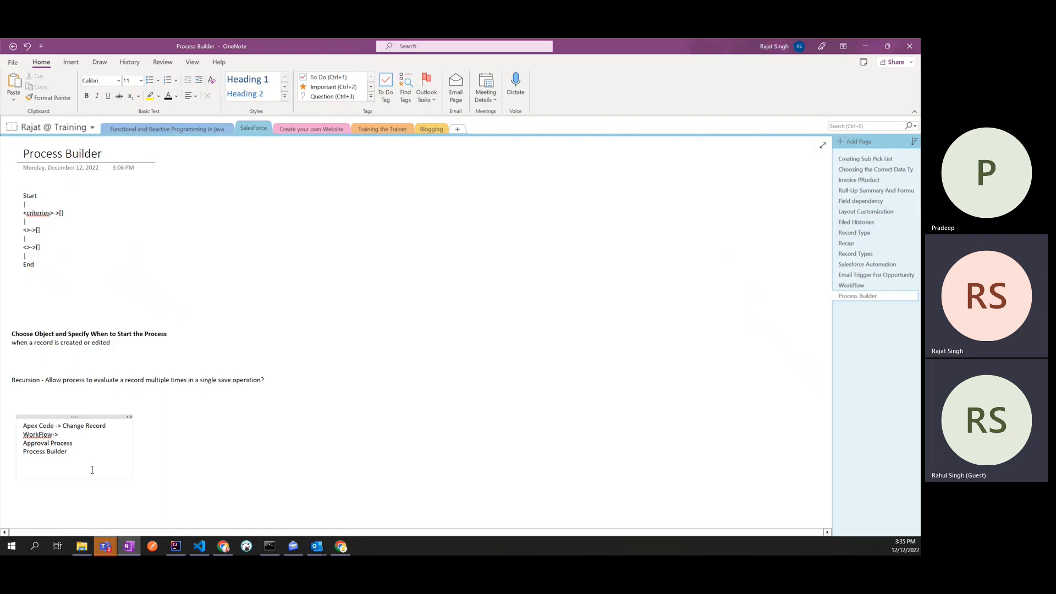
text(:)
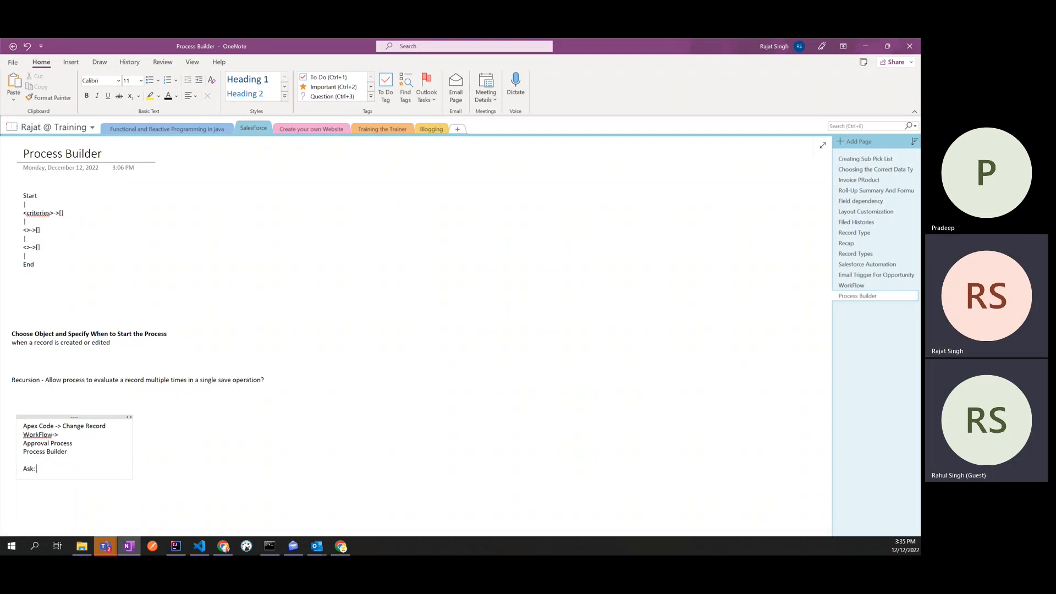
text( Whener)
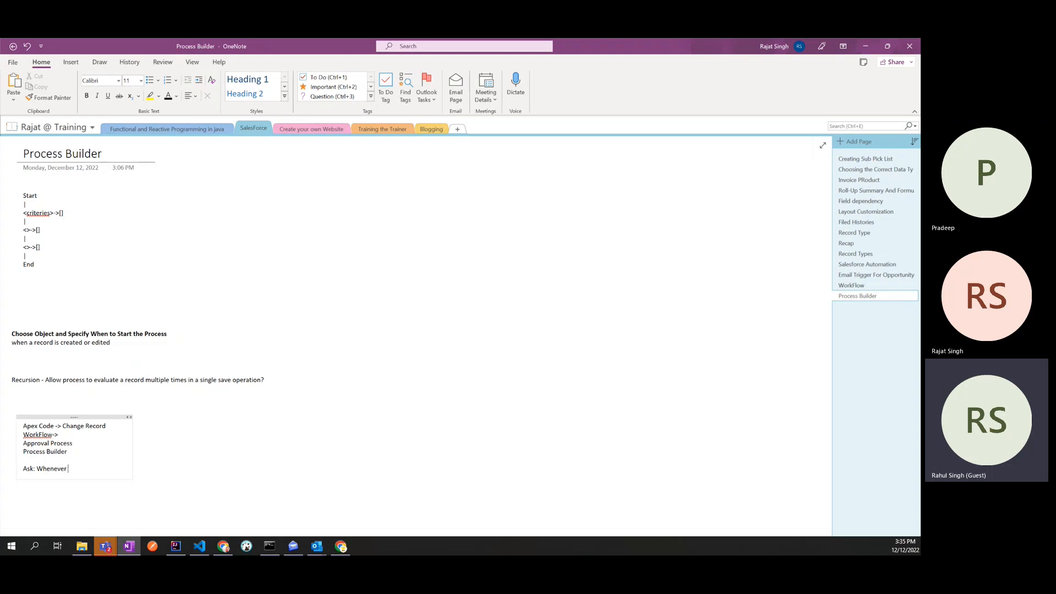
Switch to the browser and examine the Stage field on the opportunity record
key(alt+Tab)
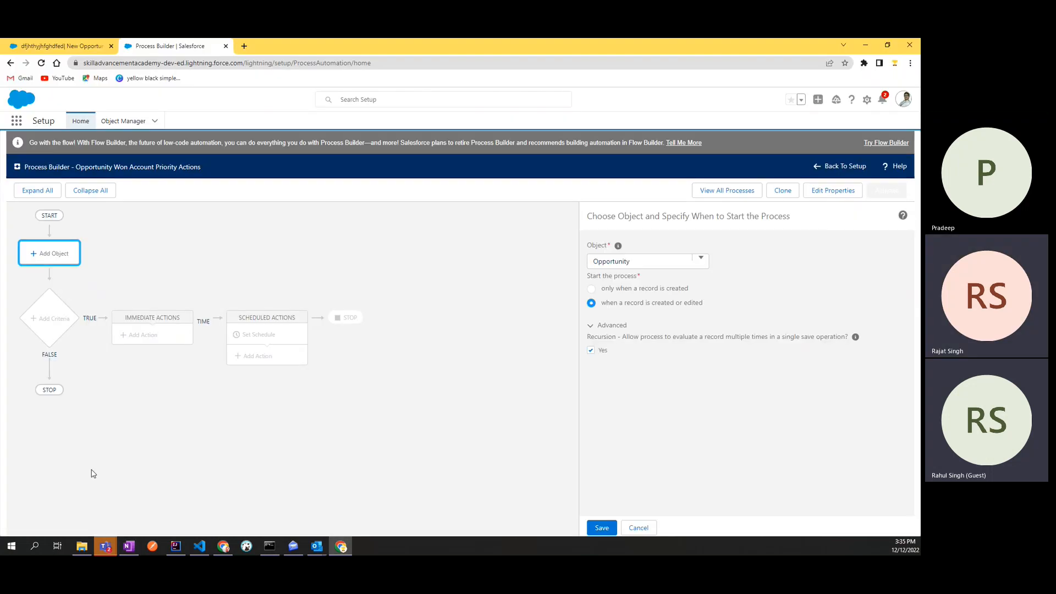
click(70, 46)
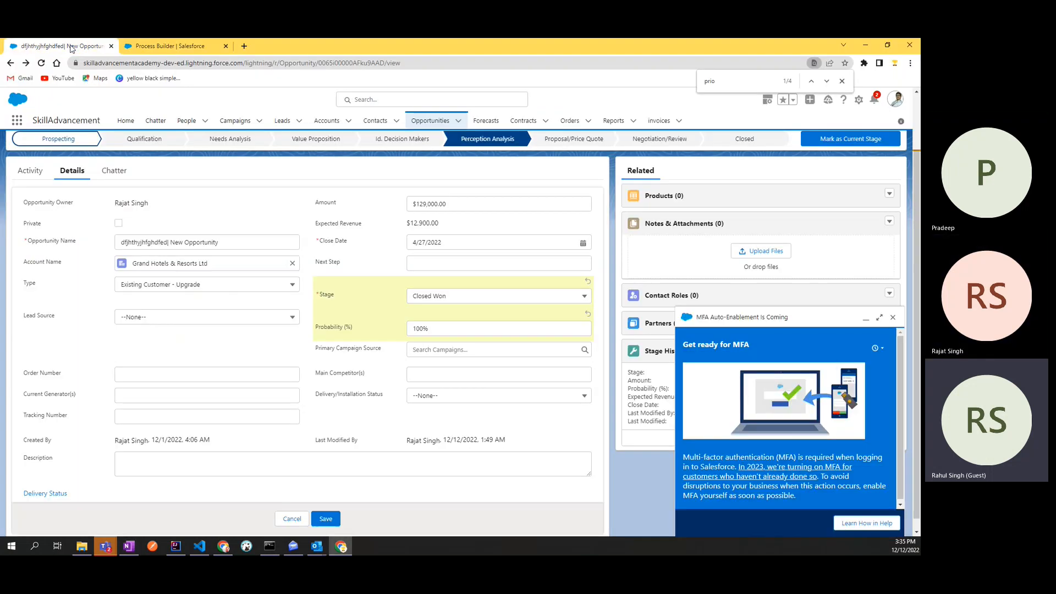
click(326, 296)
click(327, 296)
click(326, 295)
click(372, 322)
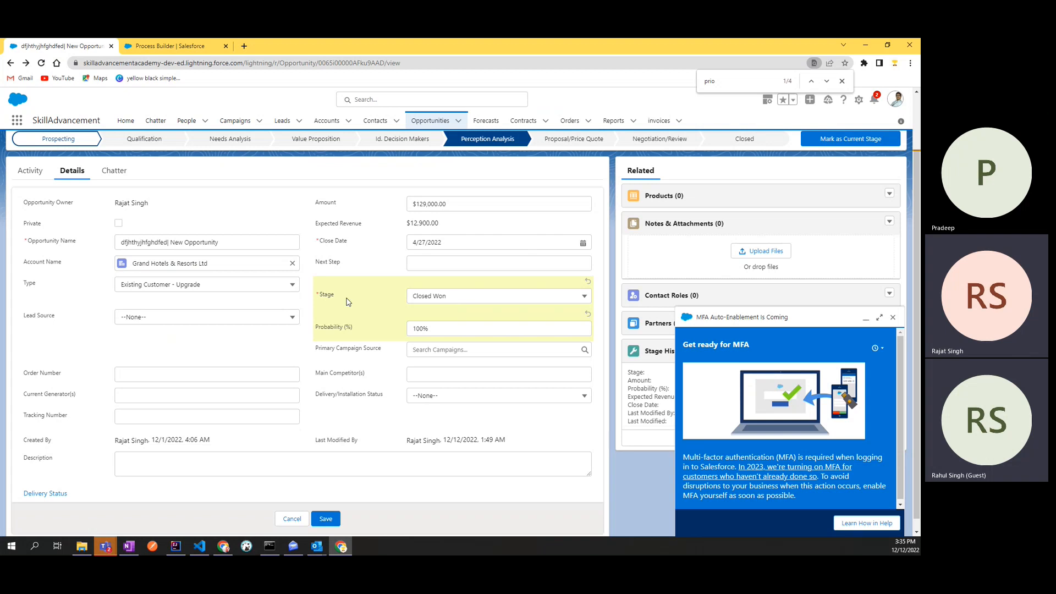
Return to OneNote and complete the line as "Ask: Whenever Opportunity gets won we want to trigger the Process"
key(alt+Tab)
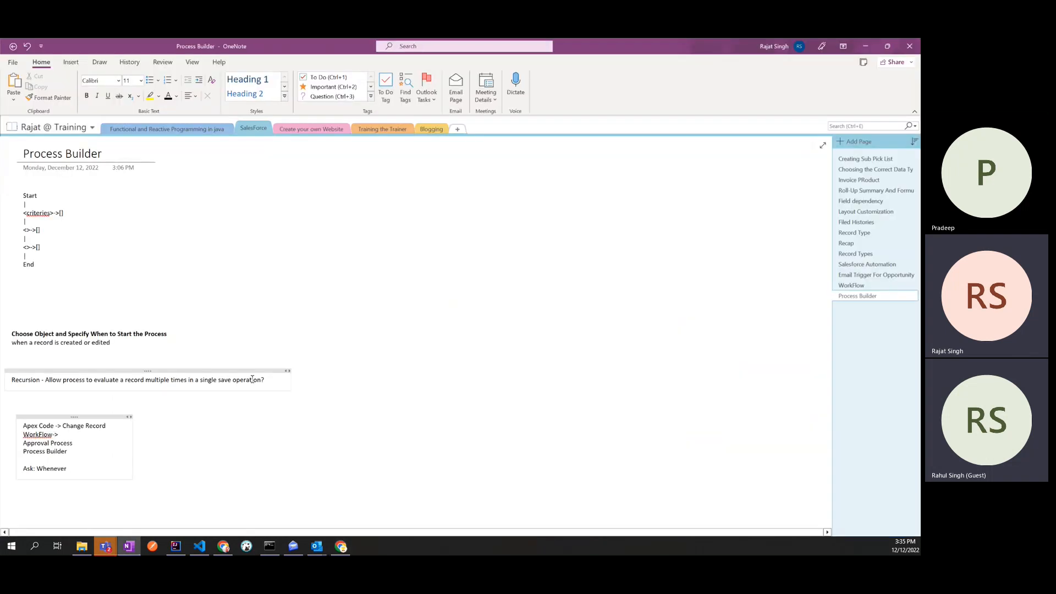
text(Opportu)
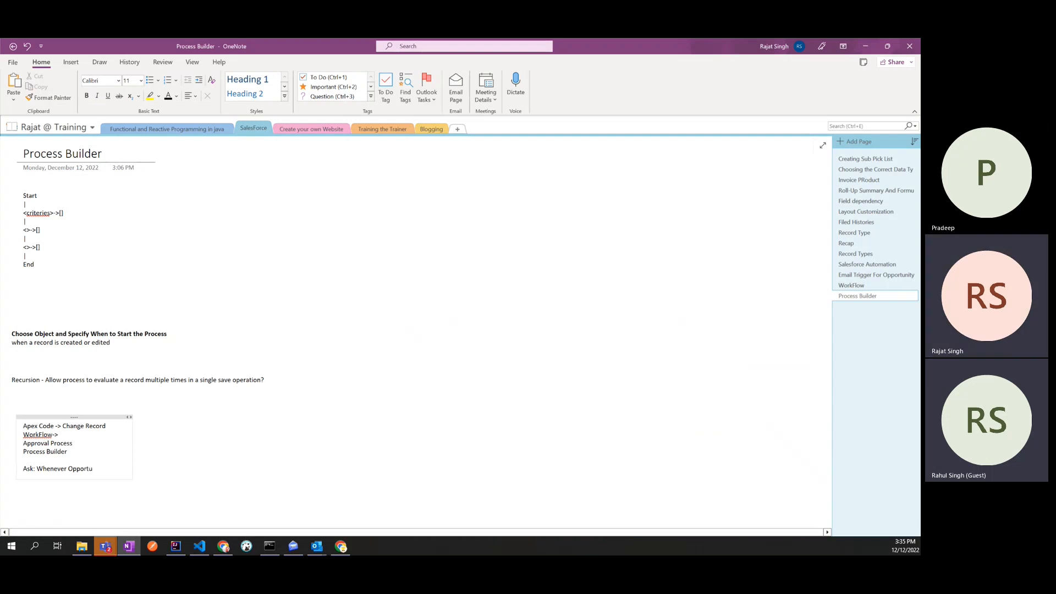
text(nity get)
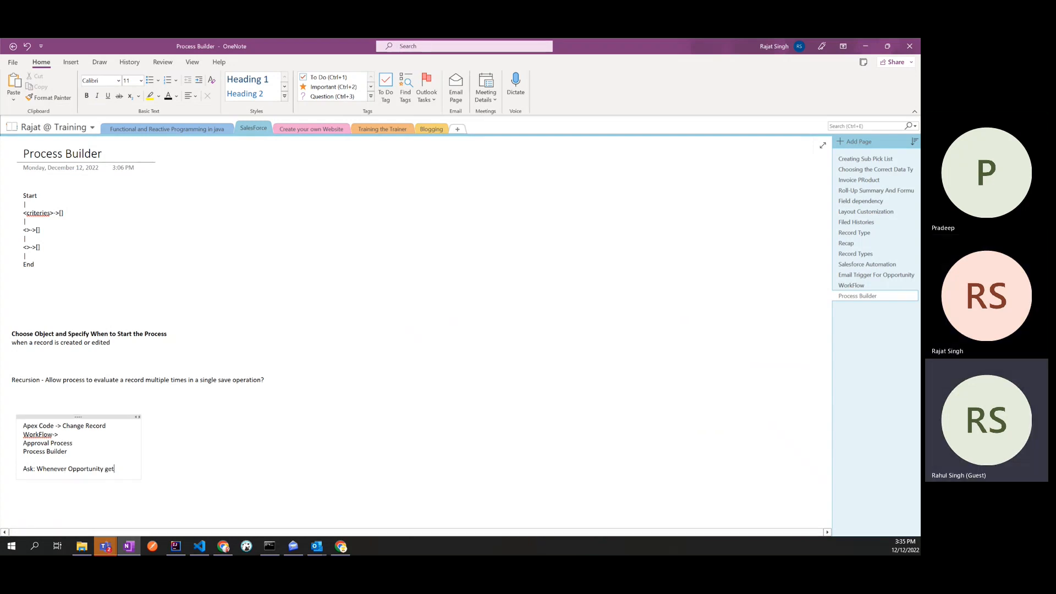
text(s won we want to)
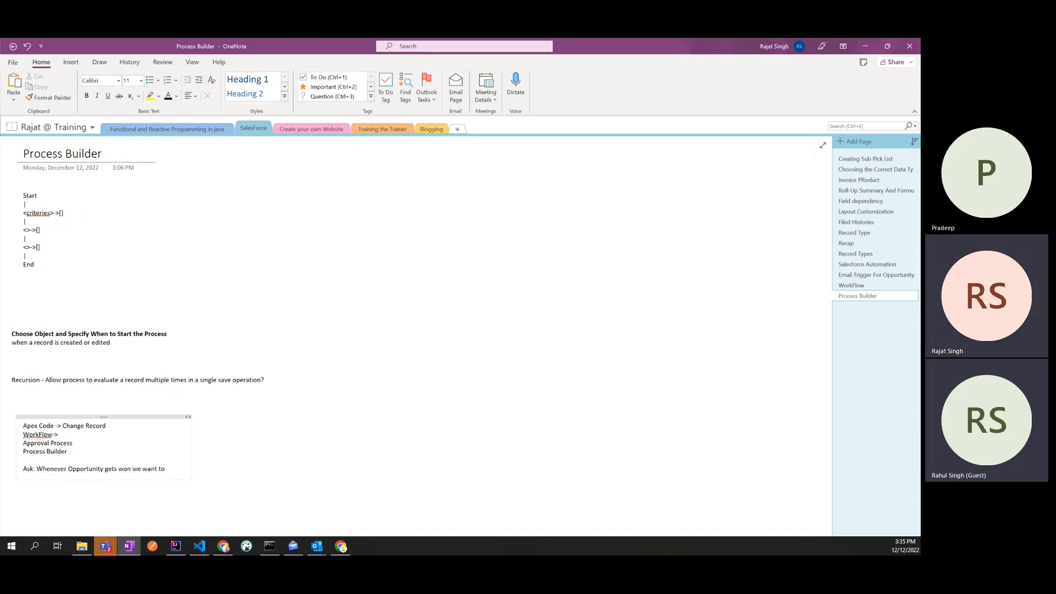
text( trigger )
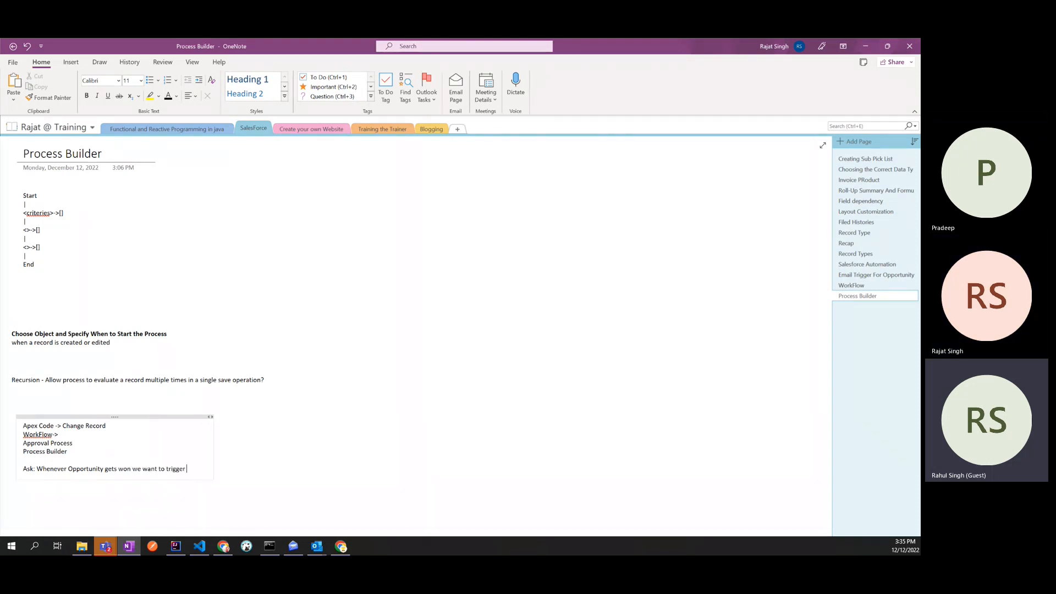
text(the Process)
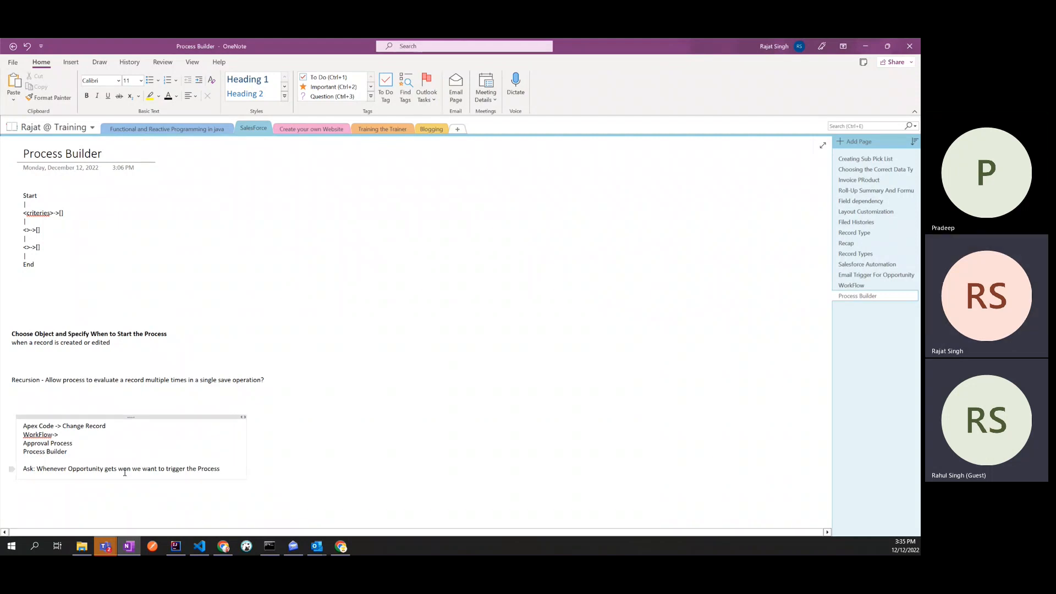
Examine the automation list and the Ask line at an enlarged, readable size
scroll(125, 472, down, 5)
scroll(125, 472, up, 2)
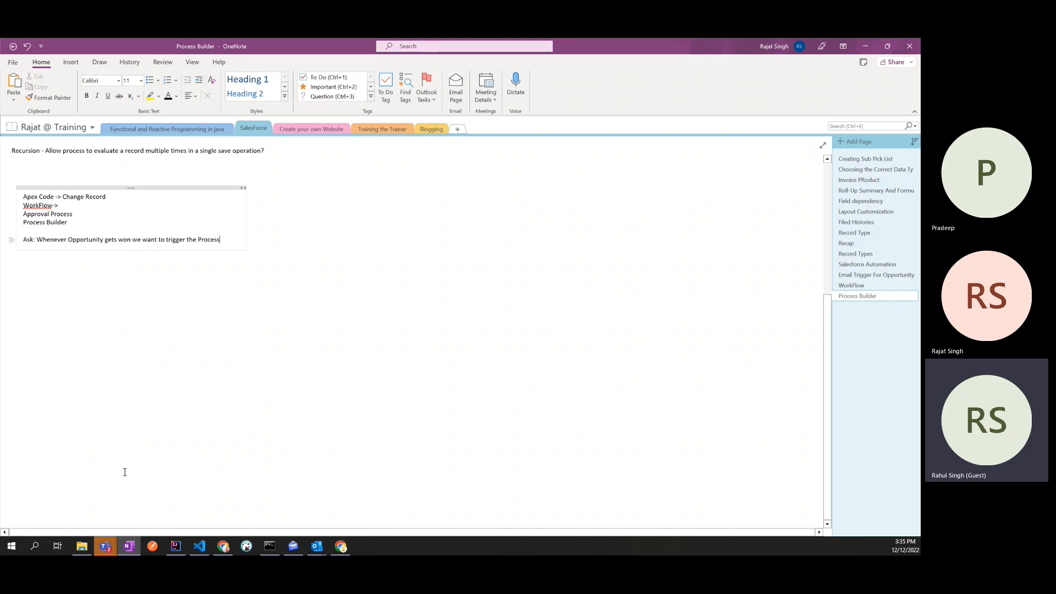
key(ctrl+equal)
scroll(232, 482, down, 5)
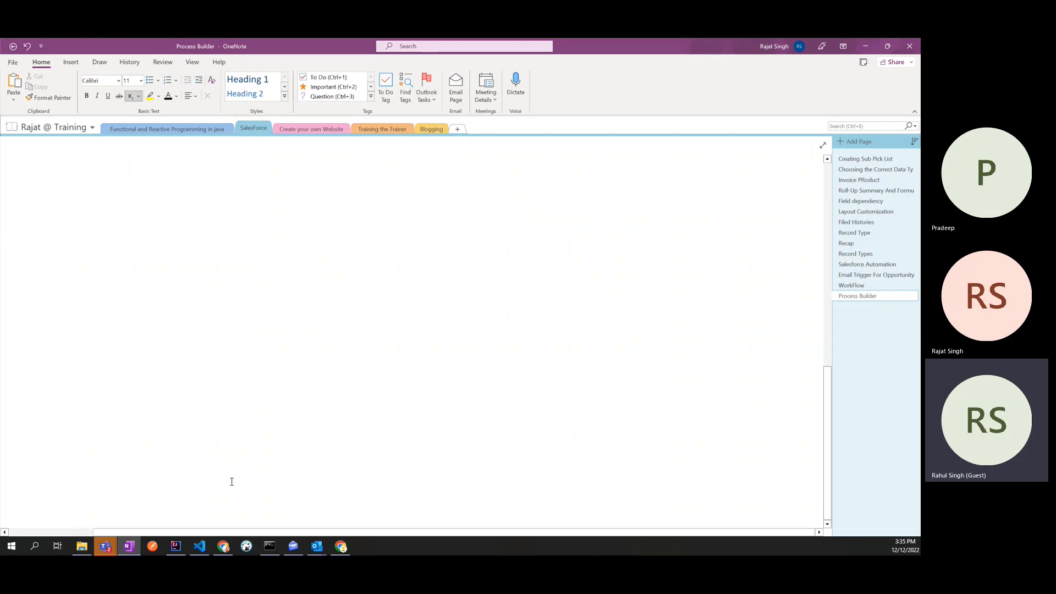
drag(246, 533, 122, 519)
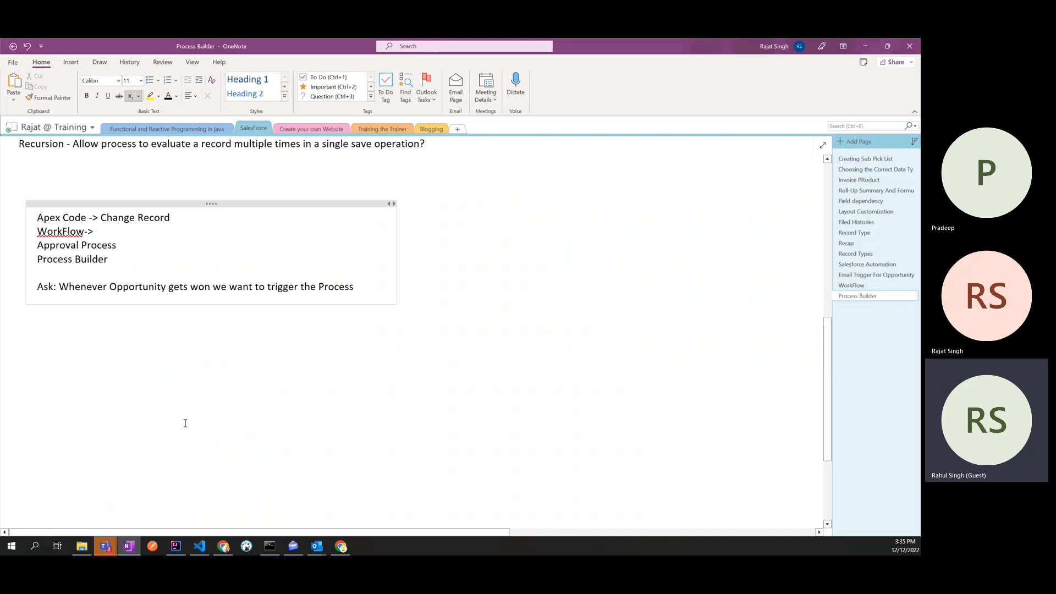
scroll(184, 424, up, 5)
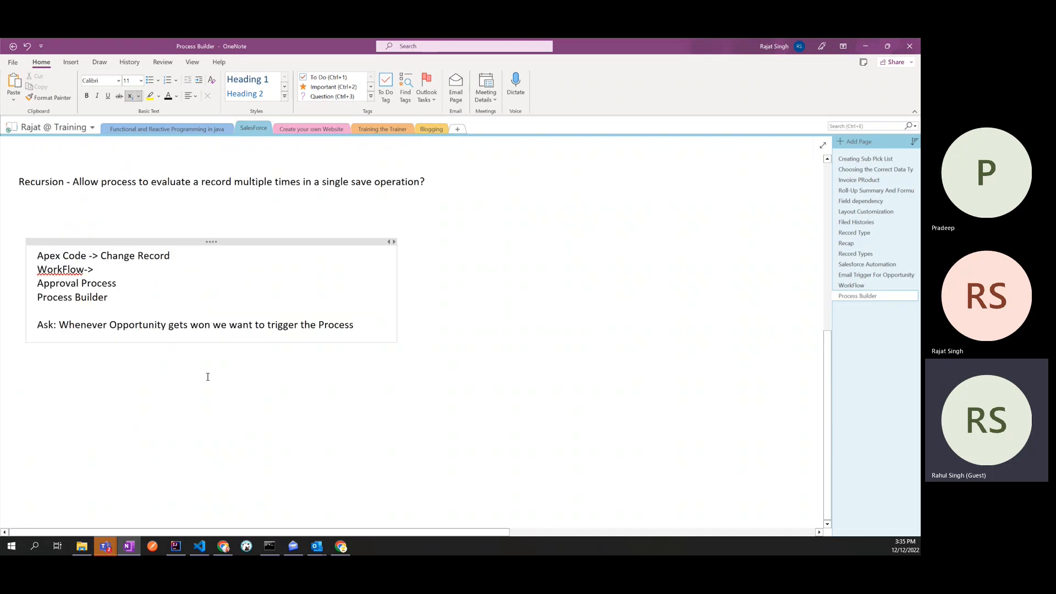
scroll(207, 377, up, 3)
drag(198, 528, 157, 529)
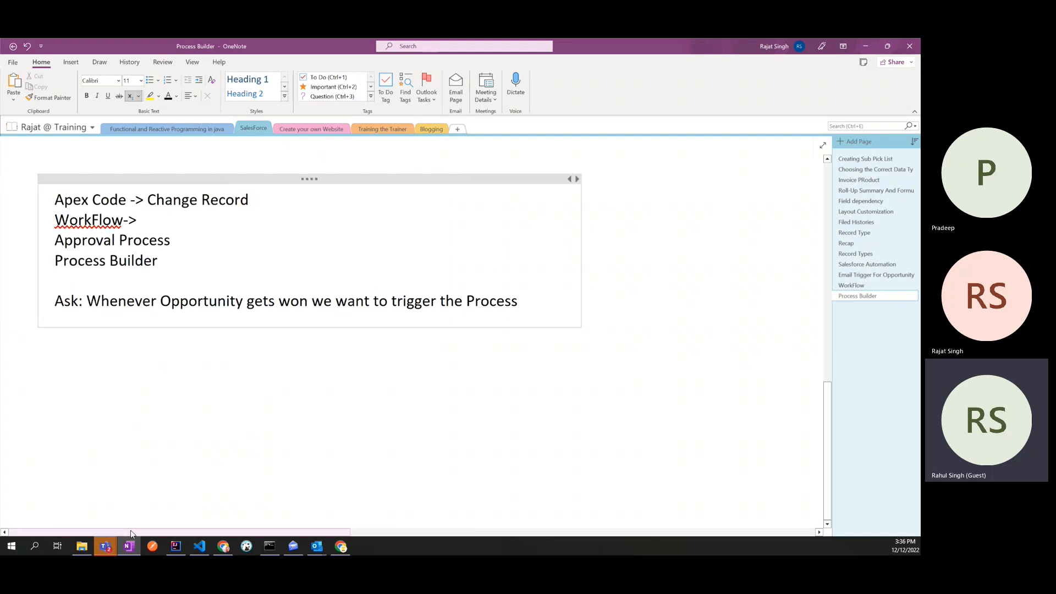
double_click(128, 301)
click(329, 302)
click(517, 301)
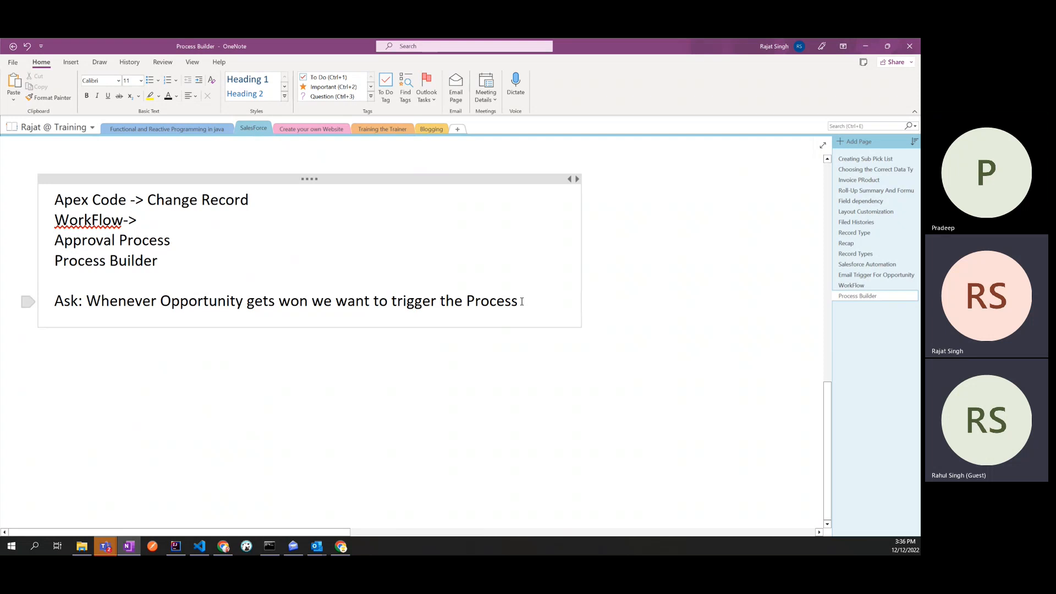
Add the line "=> create , Edit" below the Ask line
click(307, 301)
key(Return)
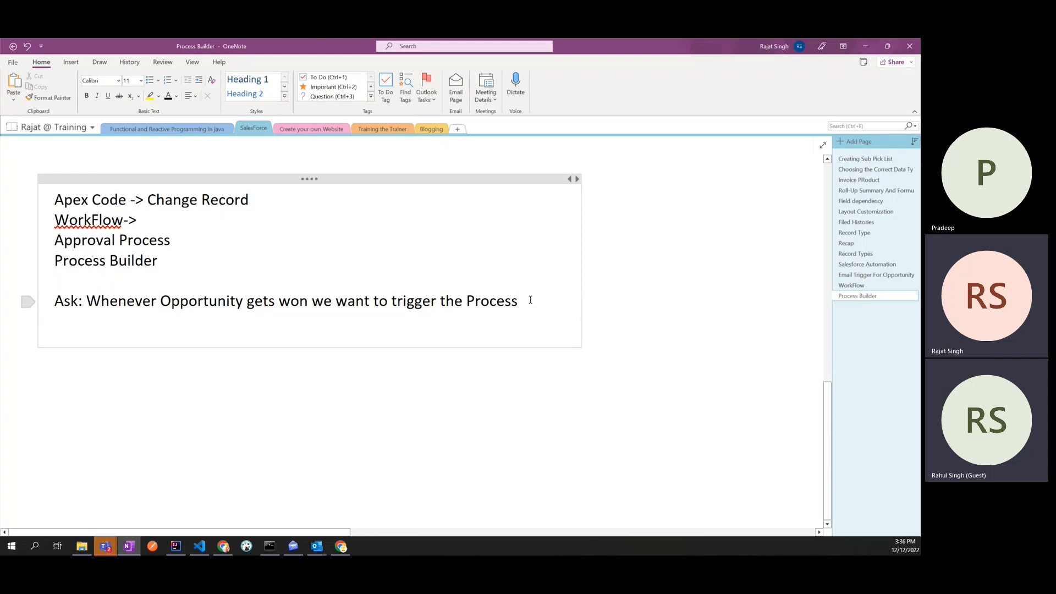
text(=>)
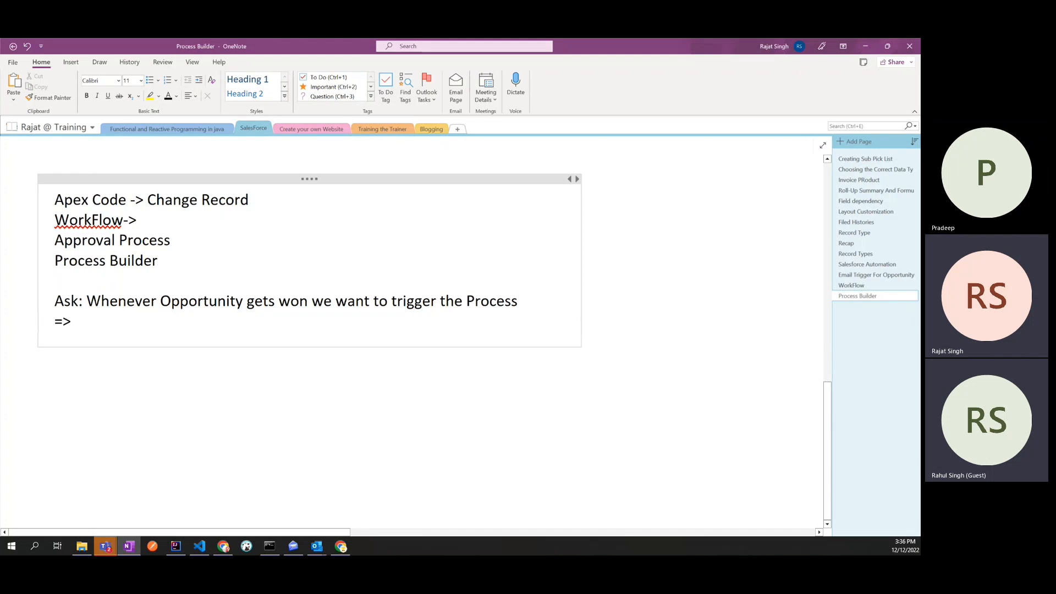
text( create , Edit)
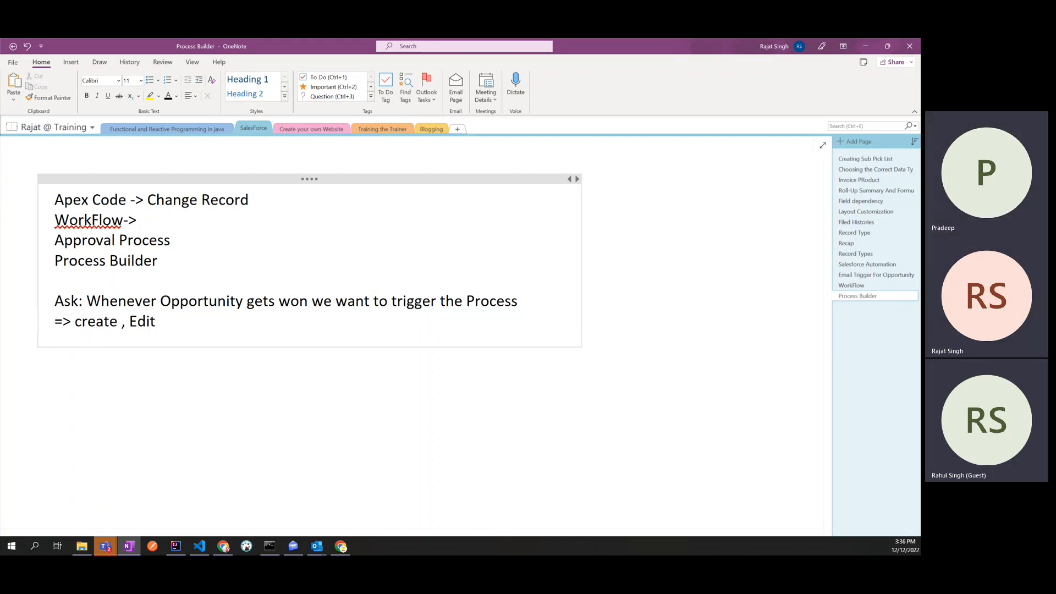
Add the line "=> WorkFlow, Apex" below the create and edit line, then switch back to the opportunity record in the browser
key(Return)
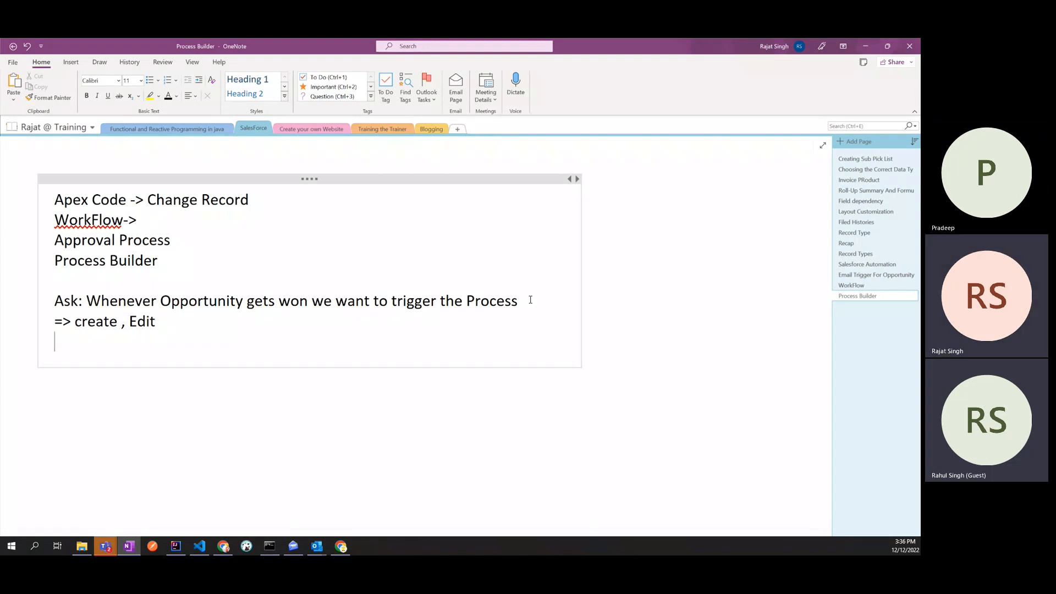
text(=> Work )
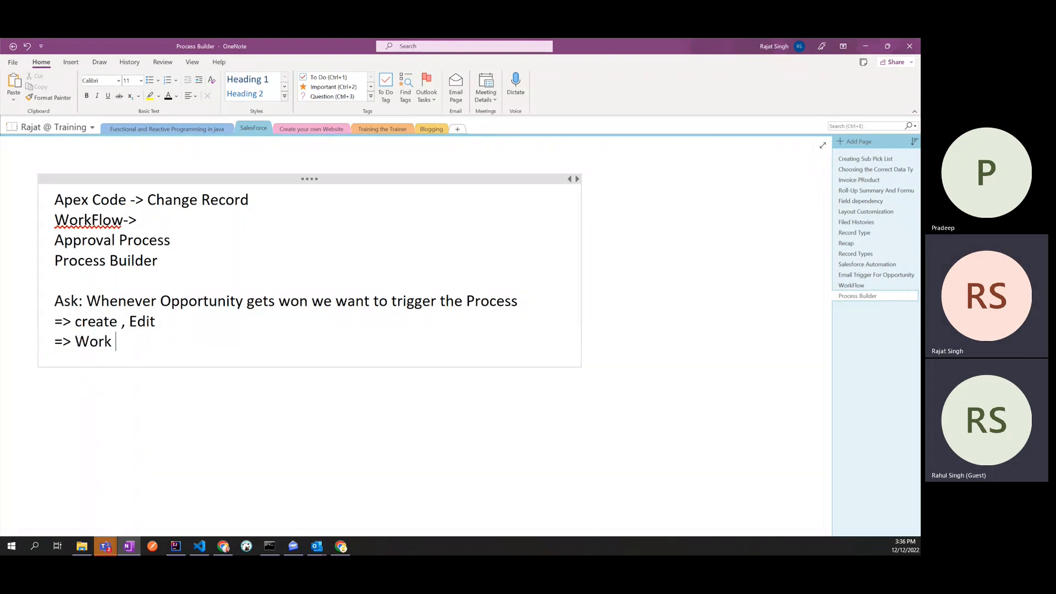
text(Flow)
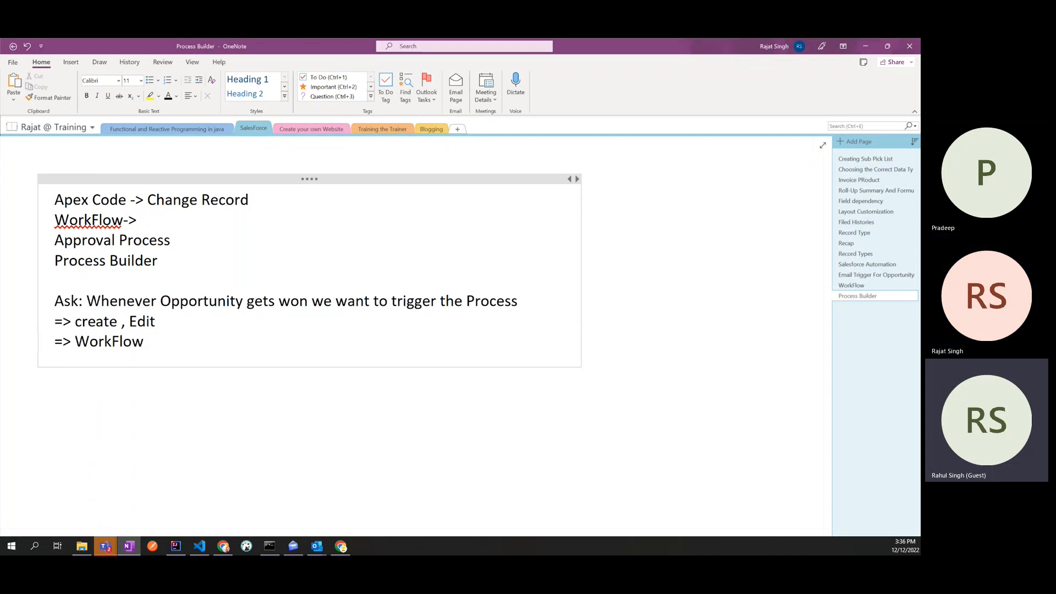
text(, Apex)
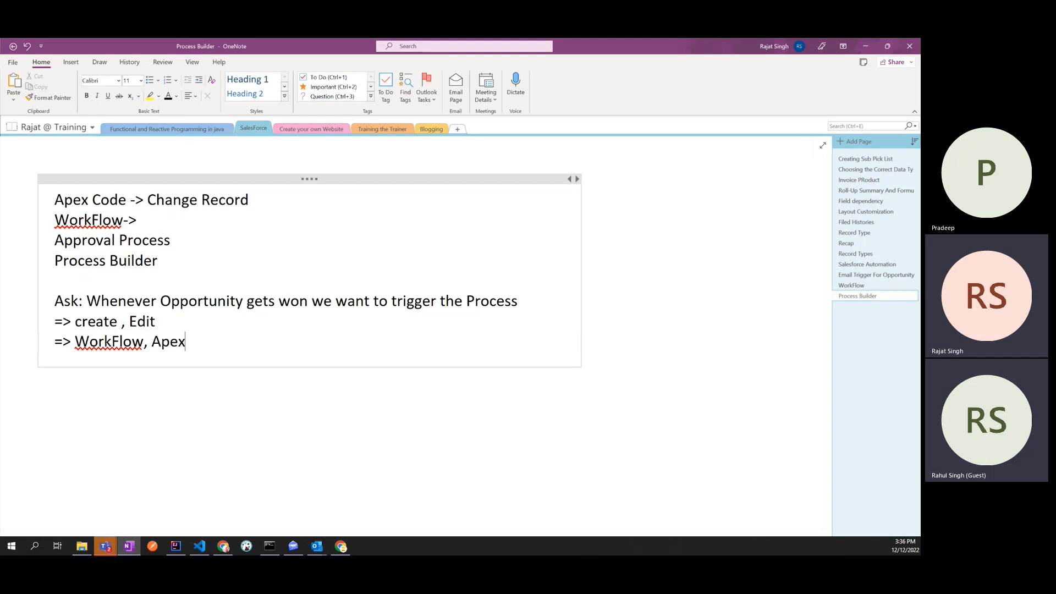
text(,)
key(BackSpace)
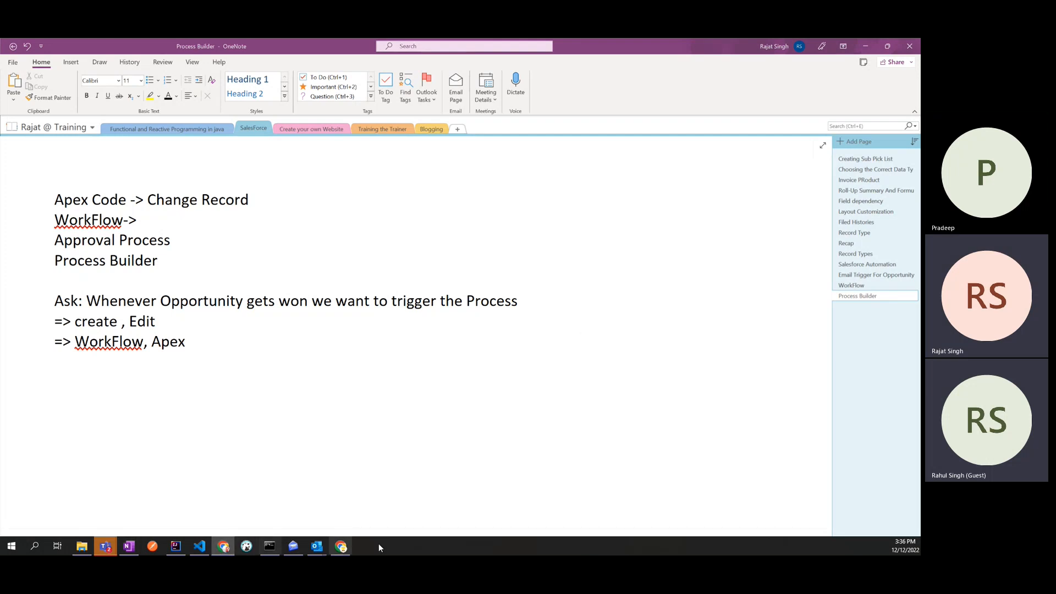
click(342, 547)
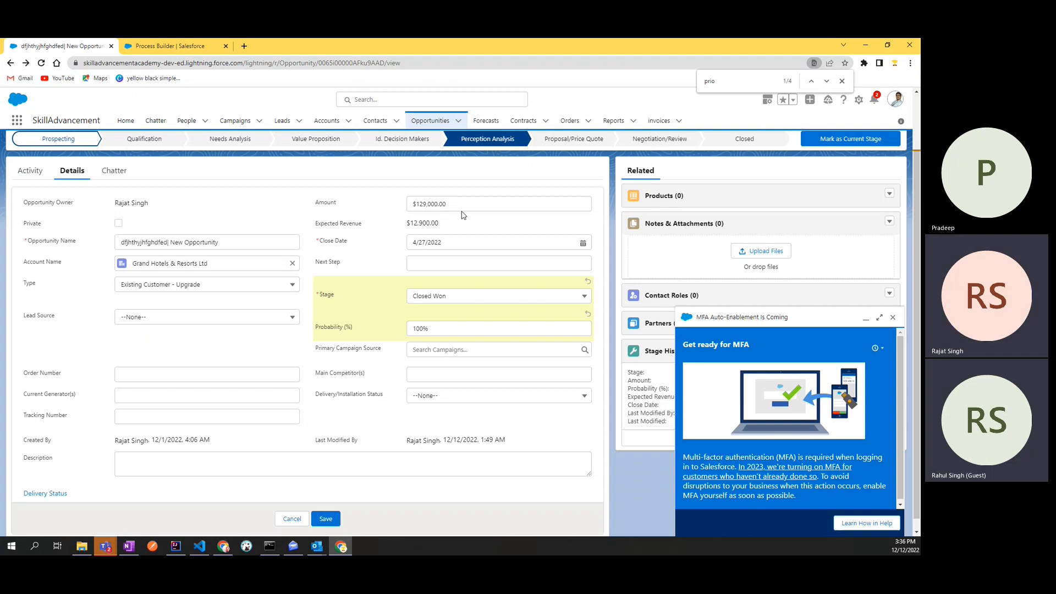
Examine the WorkFlow and Apex entries in OneNote alongside the Stage options on the opportunity record
click(467, 240)
click(373, 254)
click(129, 546)
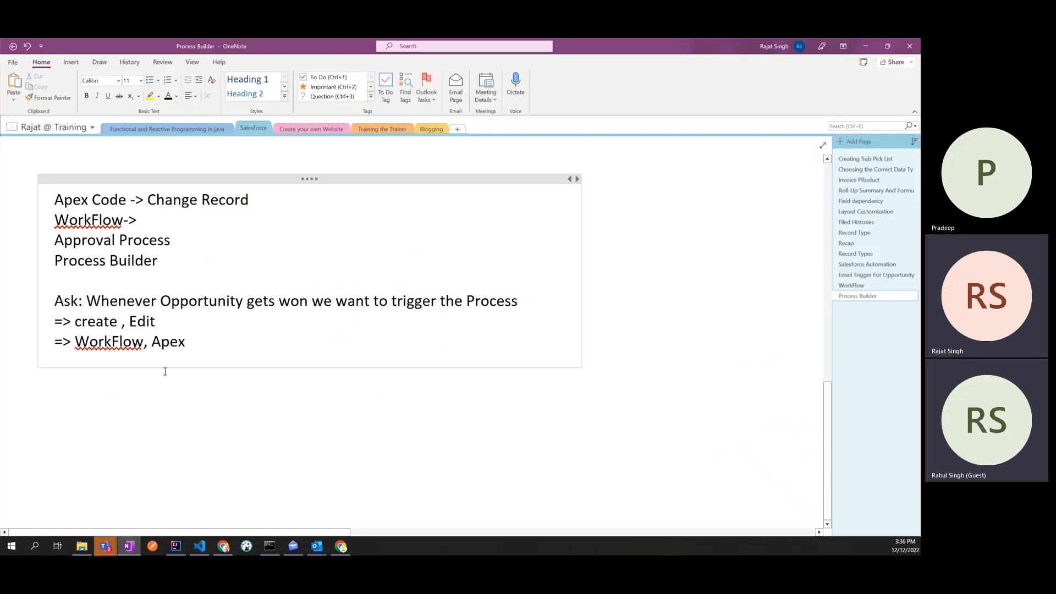
double_click(123, 342)
double_click(176, 342)
click(195, 342)
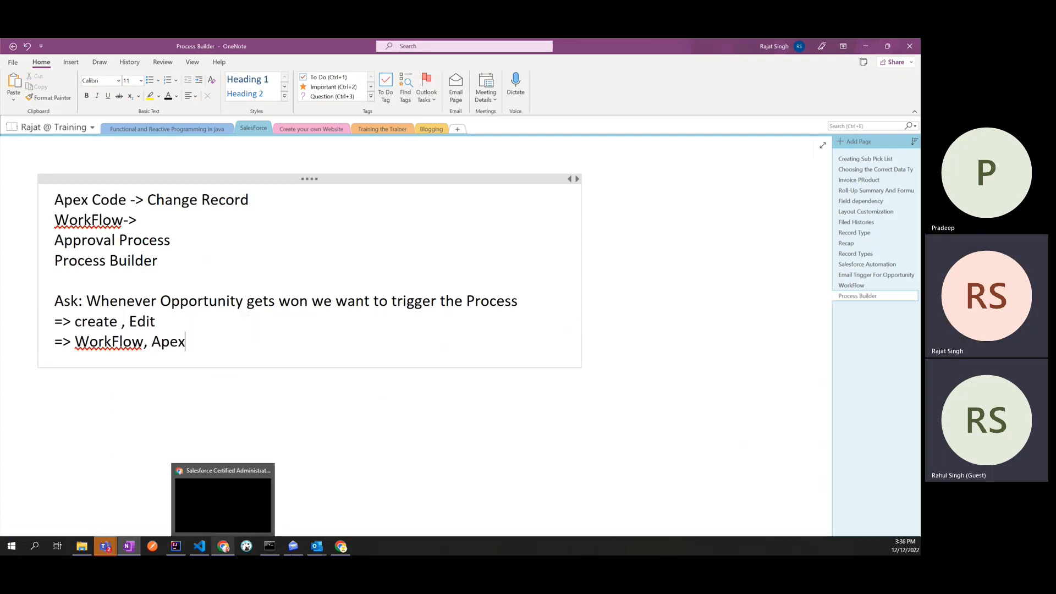
click(342, 546)
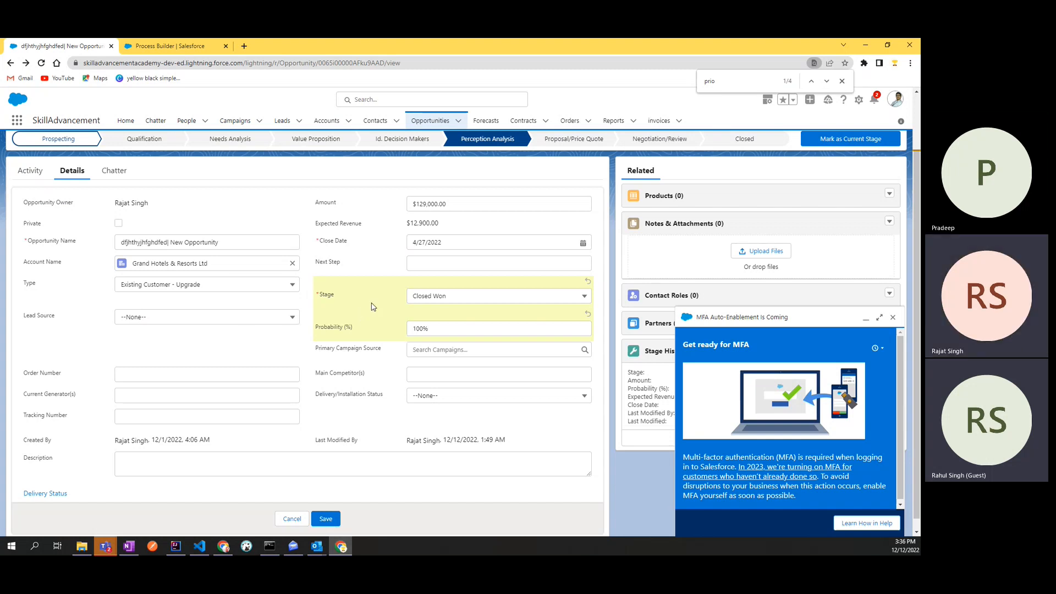
click(424, 297)
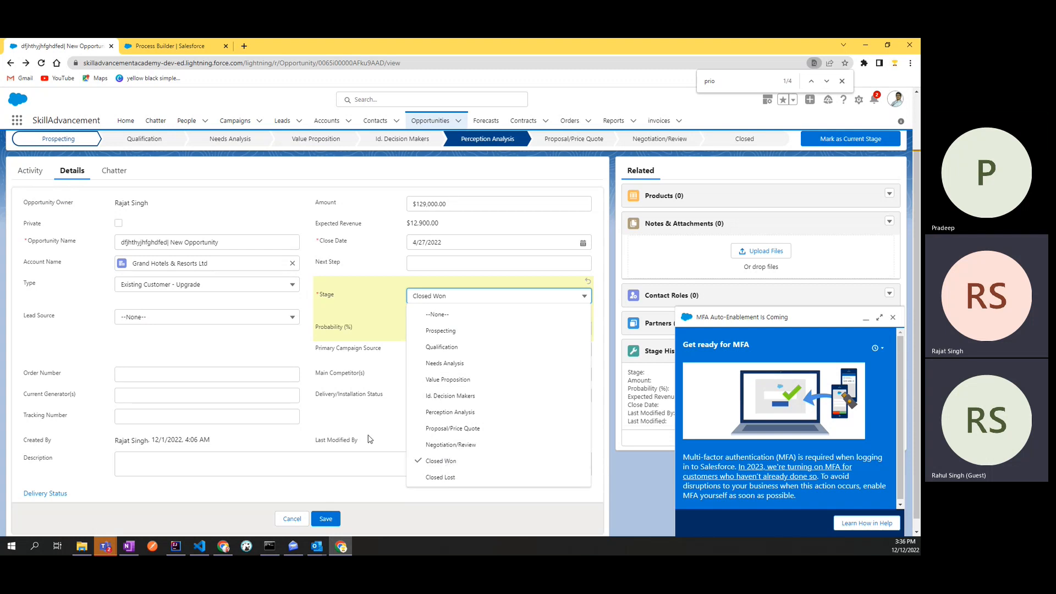
click(336, 419)
Return to OneNote and append ",Process Builder" to the "=> WorkFlow, Apex" line
mouse_move(127, 548)
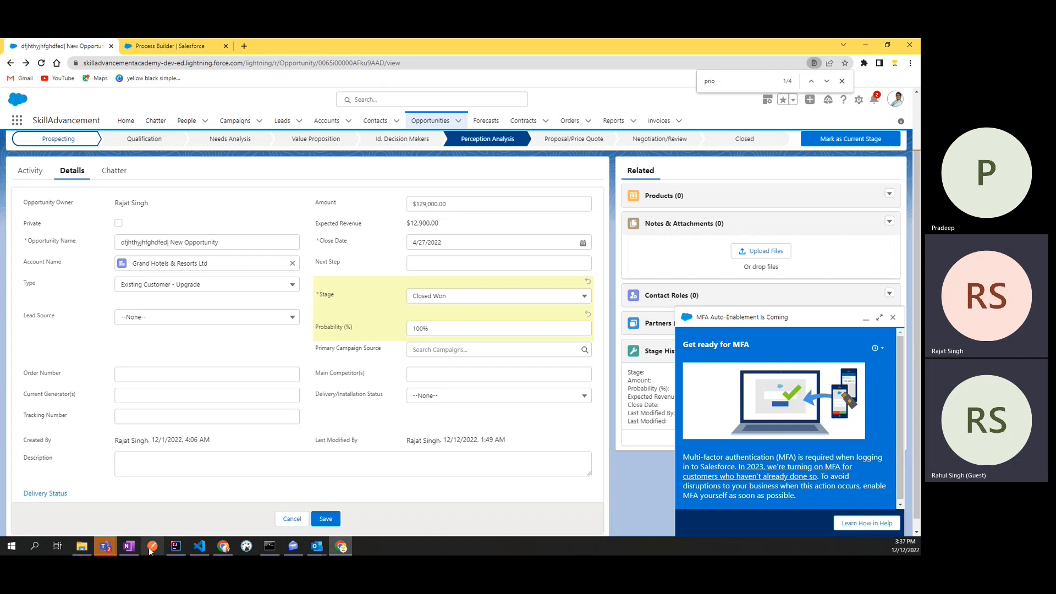
click(130, 512)
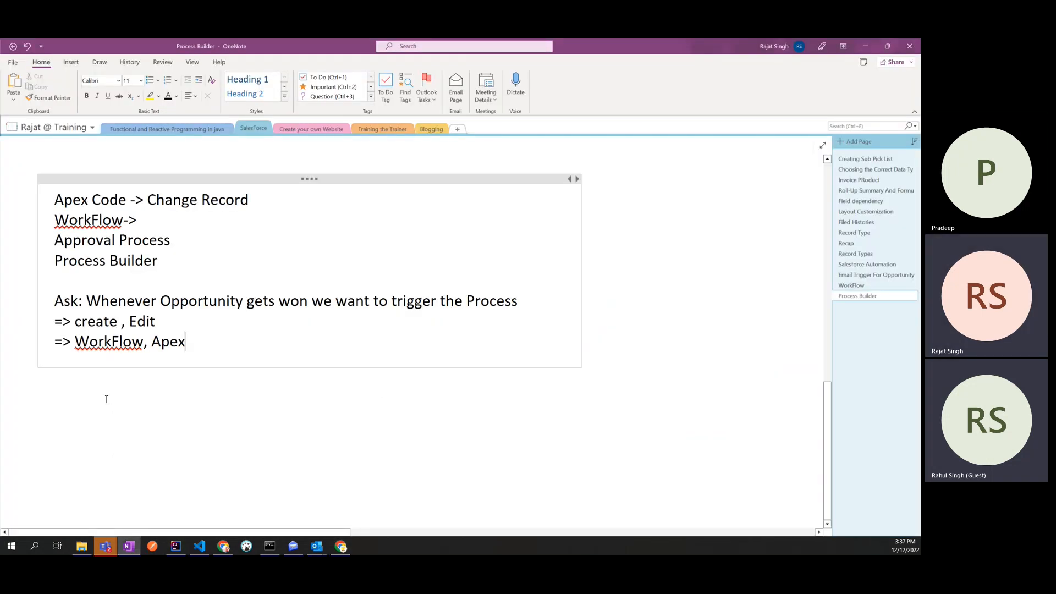
double_click(110, 341)
click(199, 341)
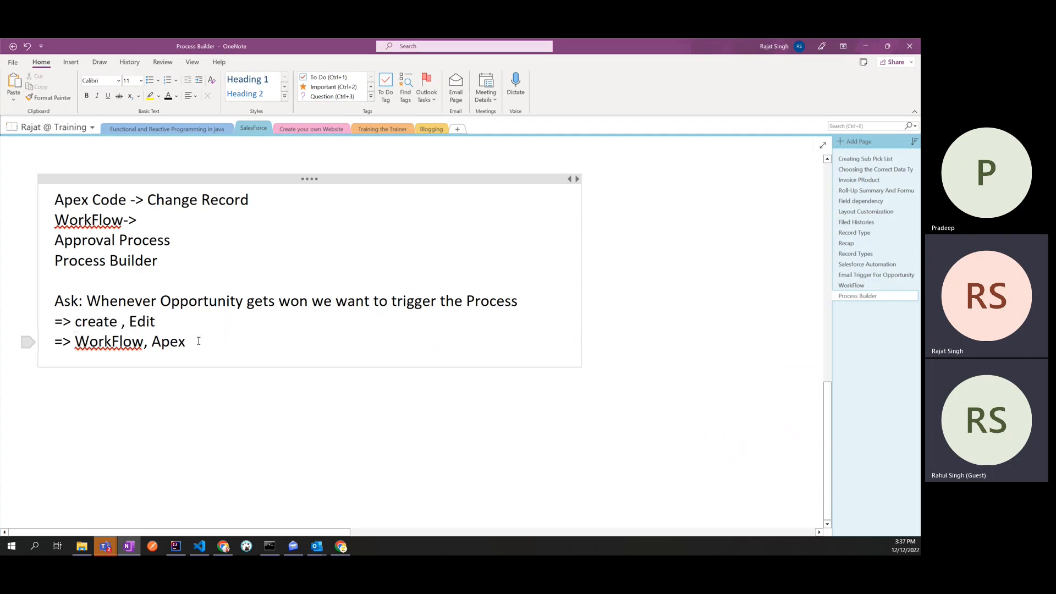
text(,Proc)
text(ess)
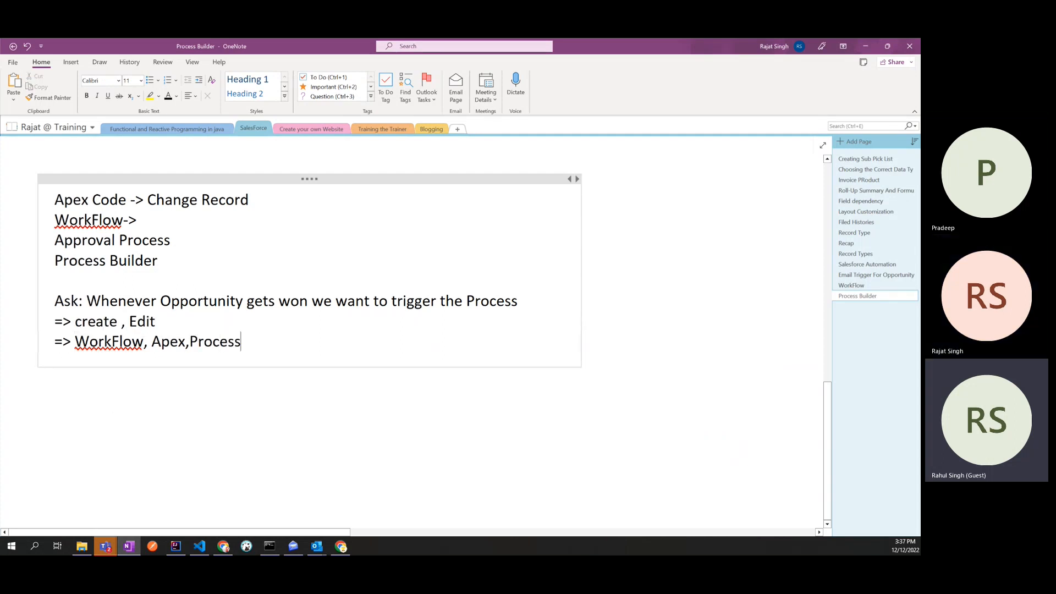
text( Builder)
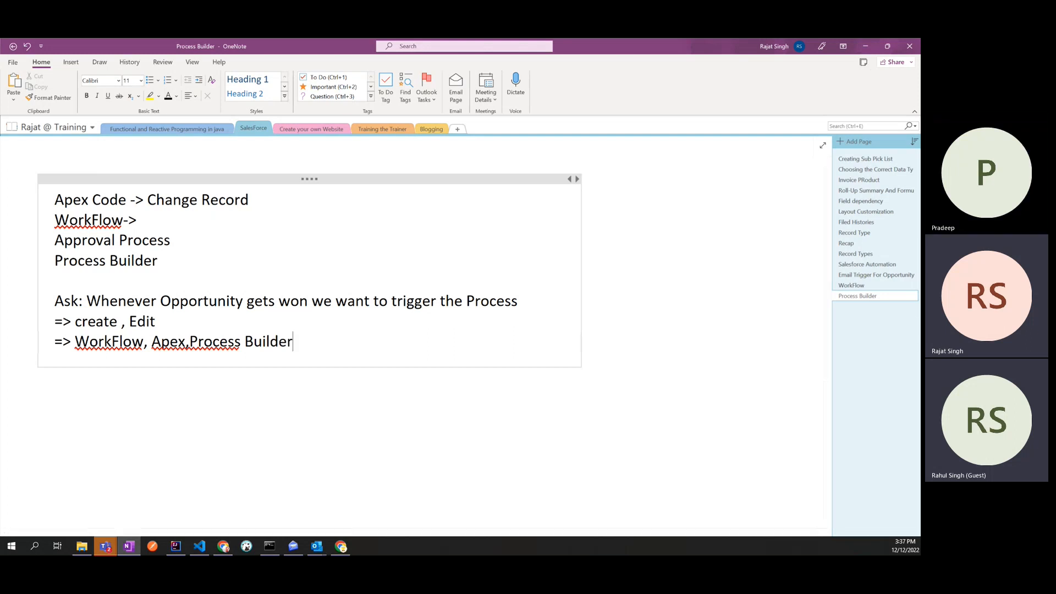
key(alt)
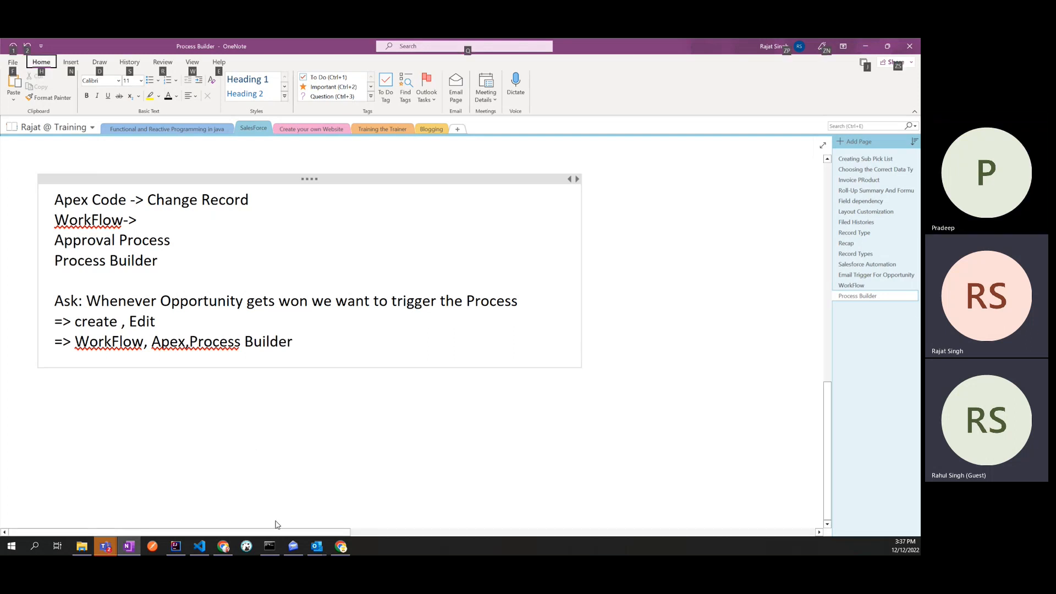
Compare the opportunity record with the Process Builder entry in the OneNote line, ending on the record in the browser
click(341, 546)
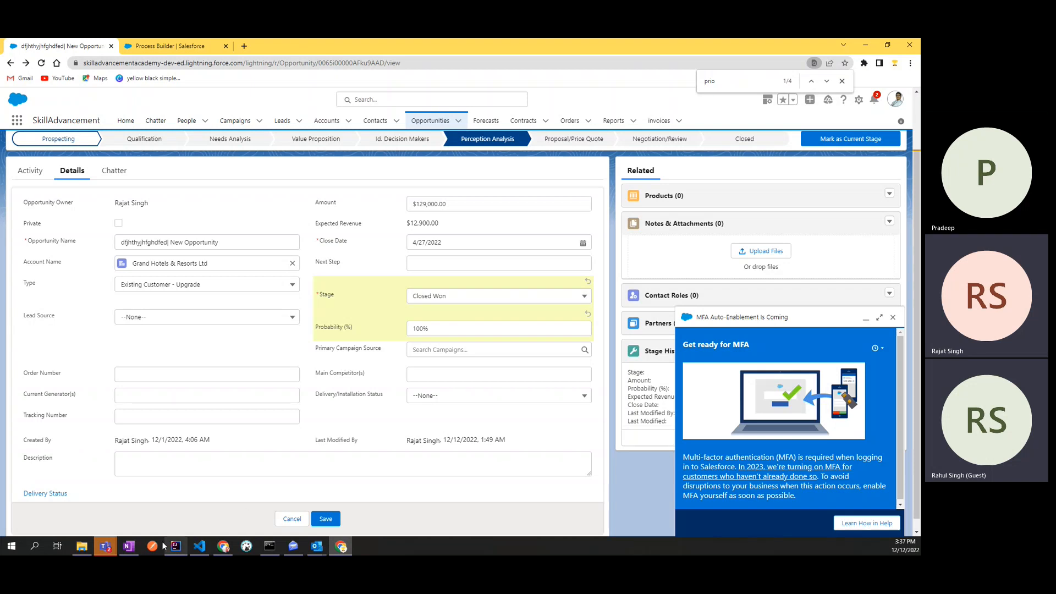
click(129, 546)
double_click(271, 342)
click(320, 349)
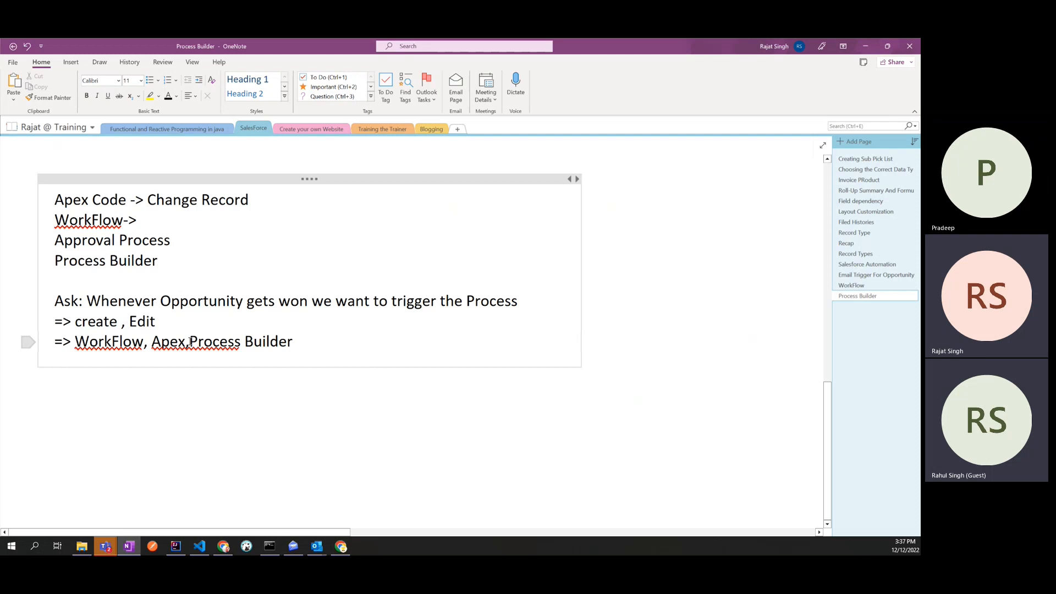
drag(190, 342, 304, 342)
key(alt+Tab)
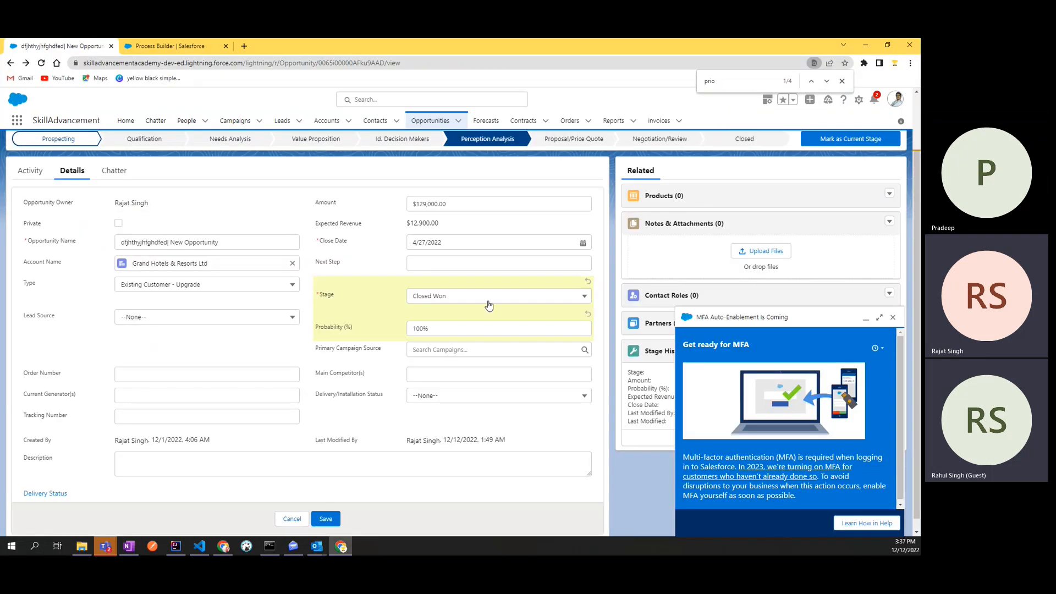
Set the opportunity's Stage to Qualification, check the WorkFlow entry in OneNote, and set the Stage back to Closed Won
click(431, 297)
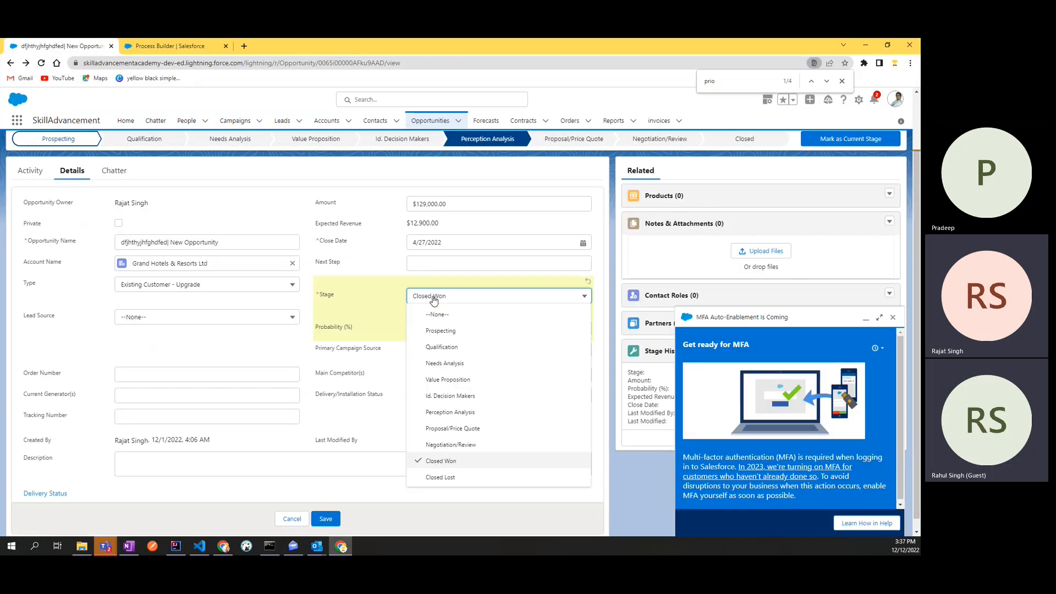
click(440, 347)
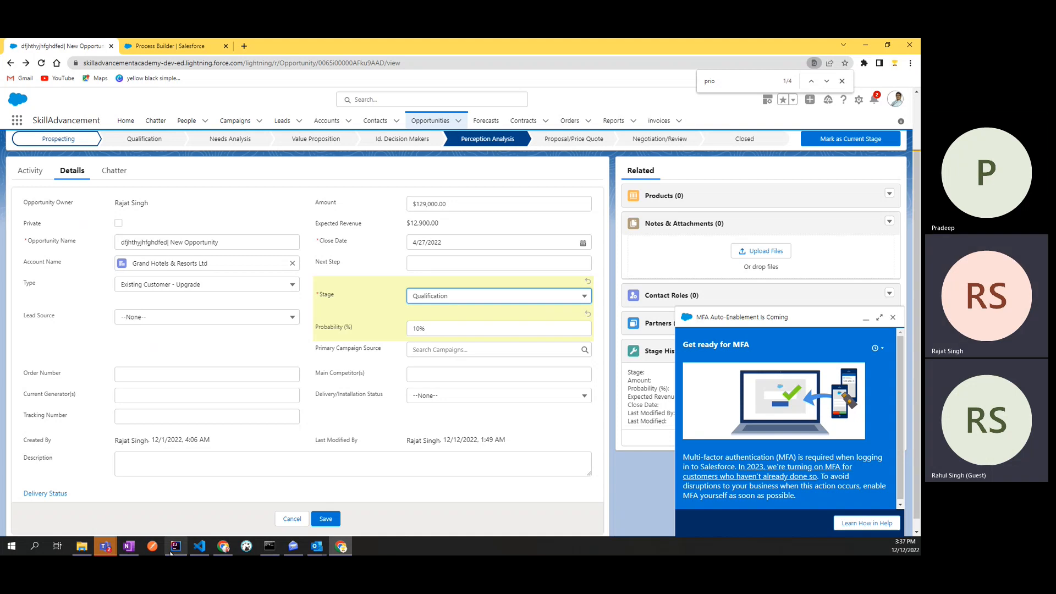
click(129, 500)
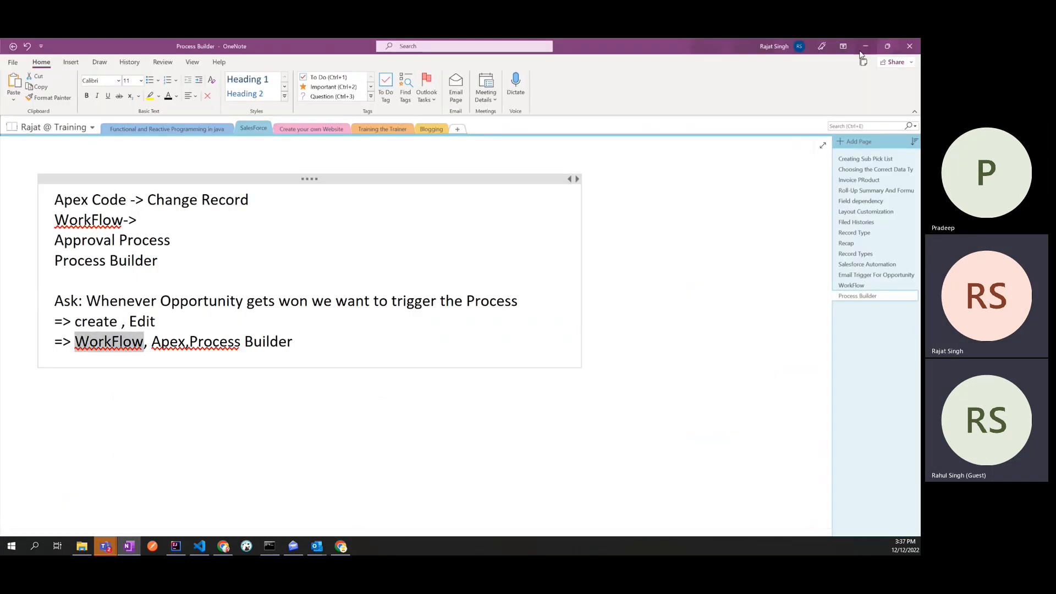
key(alt+Tab)
click(476, 295)
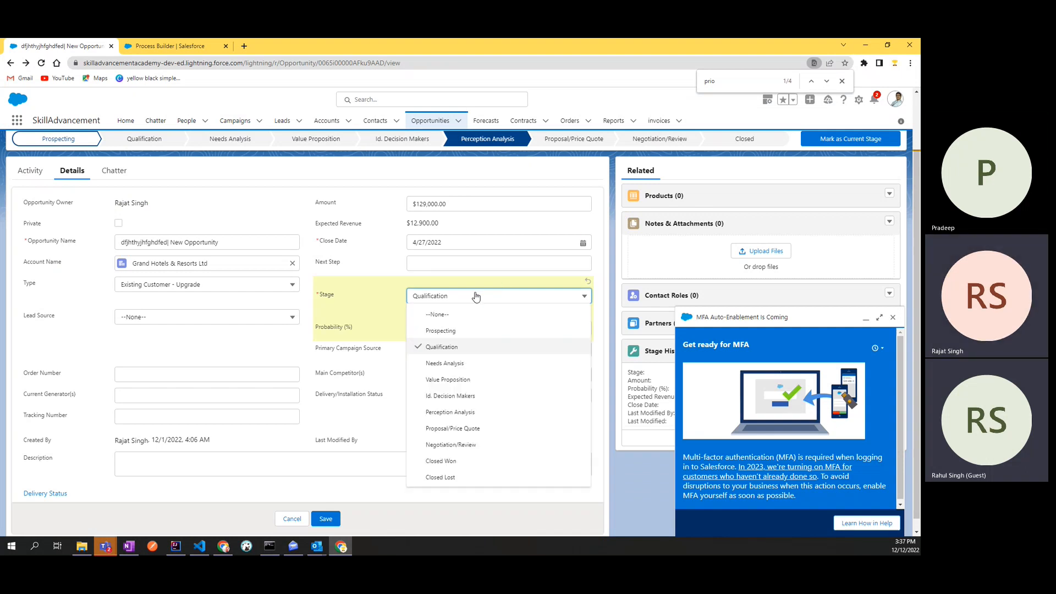
click(467, 459)
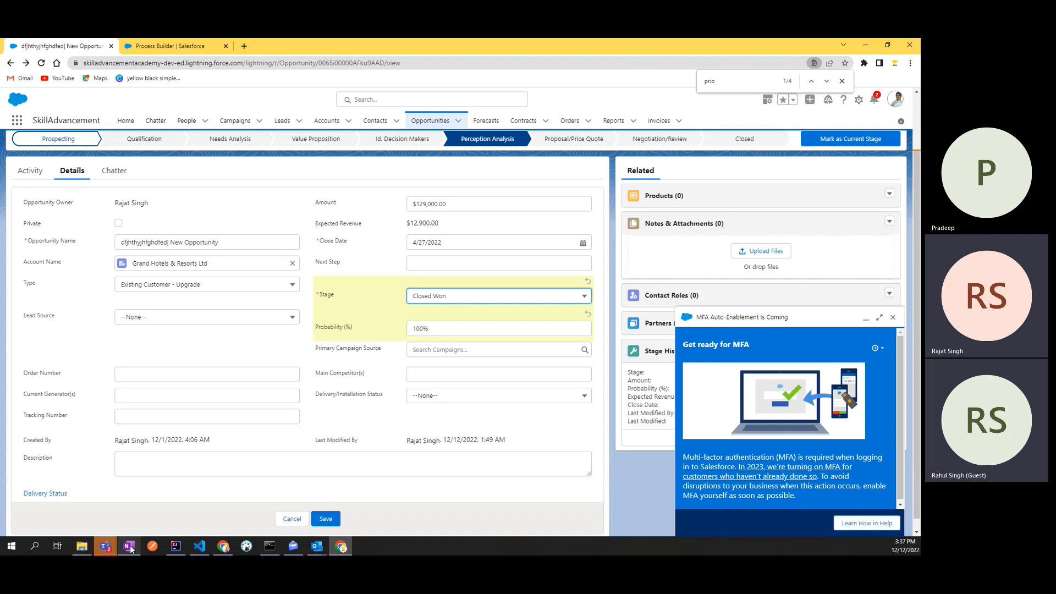
Review the Process Builder entry in OneNote, the process's start and recursion settings, and the opportunity's Stage field
mouse_move(129, 546)
click(173, 502)
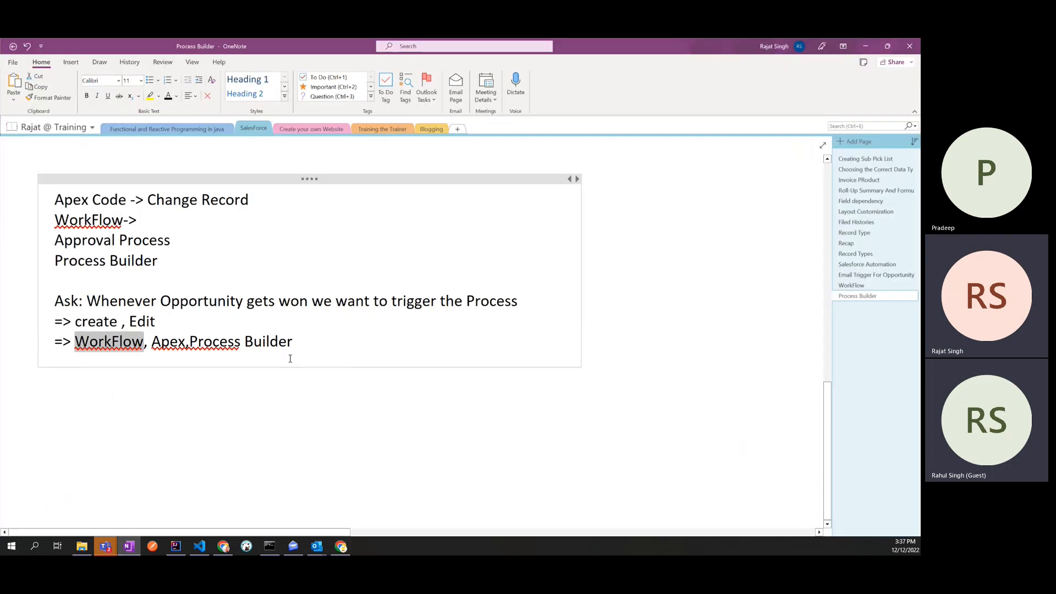
double_click(209, 342)
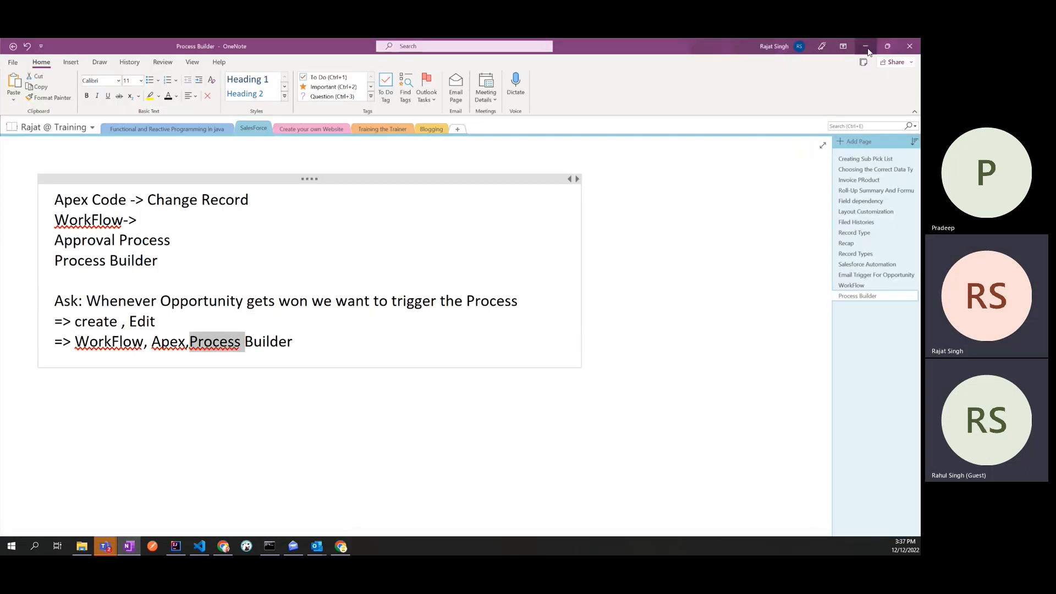
key(alt+Tab)
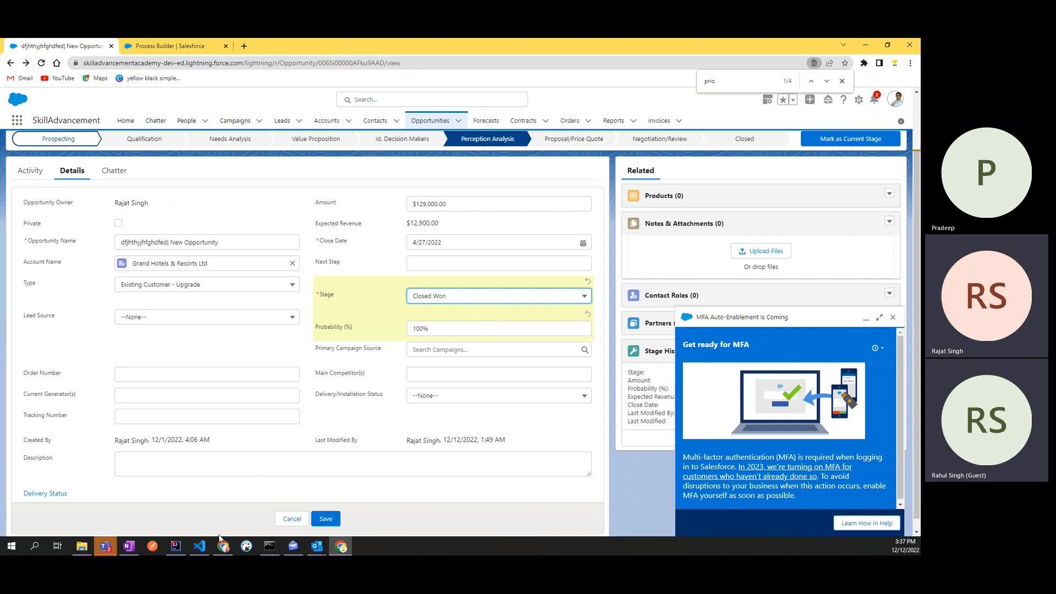
click(165, 47)
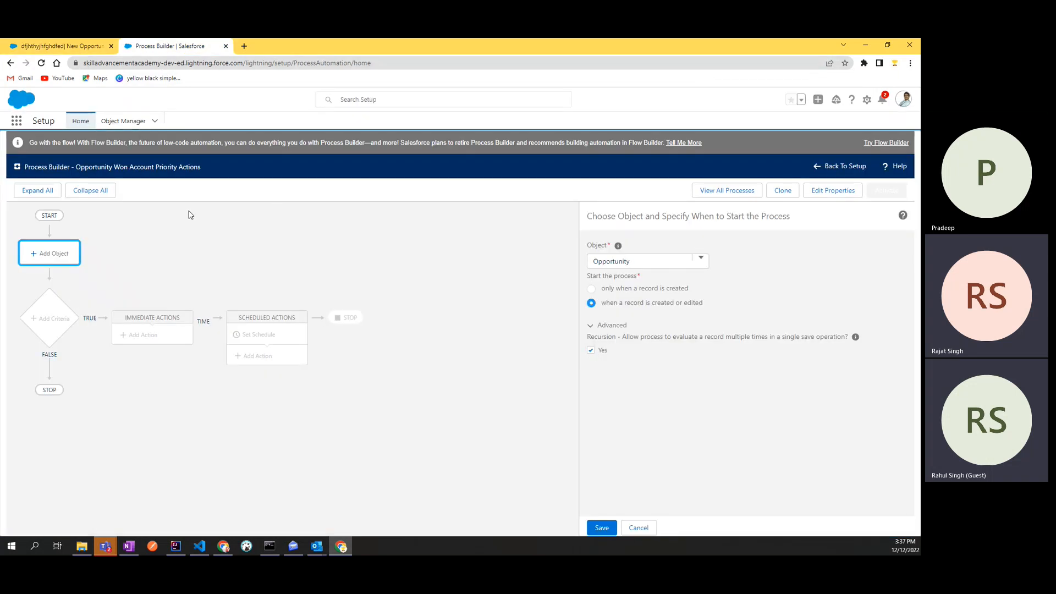
click(57, 46)
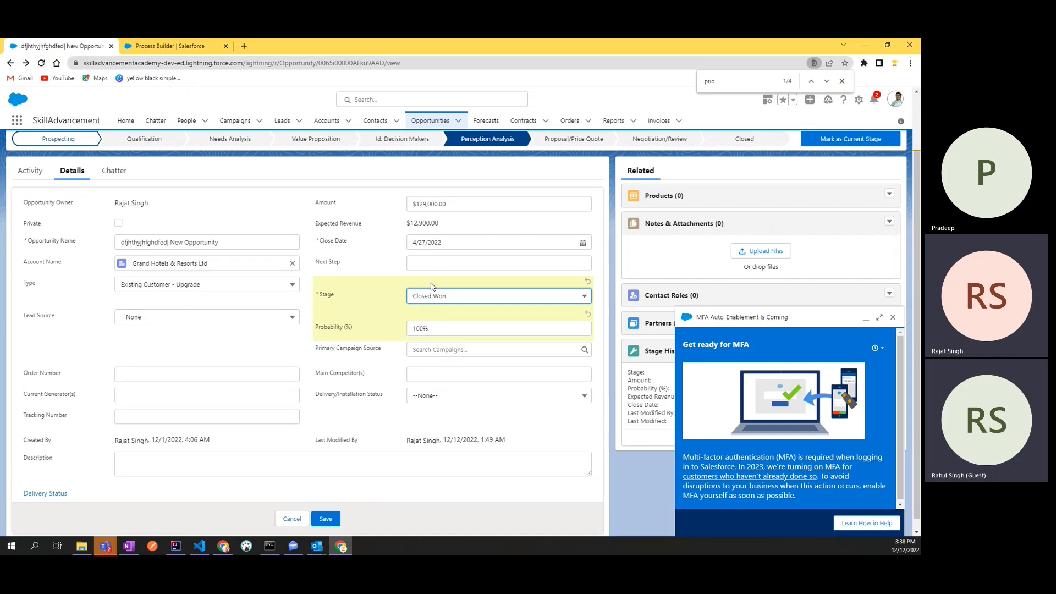
click(167, 47)
key(alt+Tab)
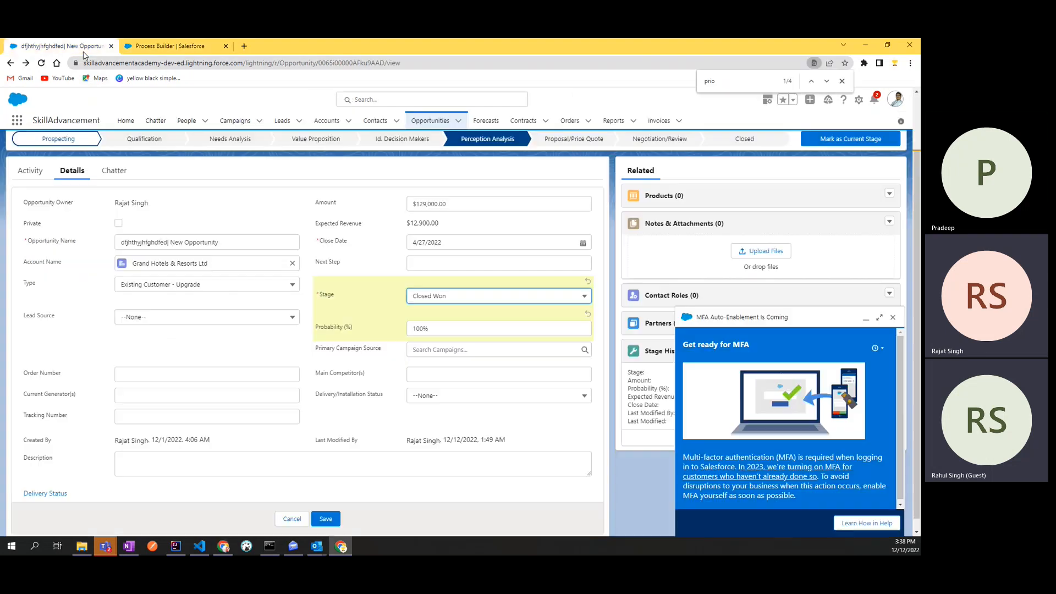
click(61, 46)
double_click(325, 296)
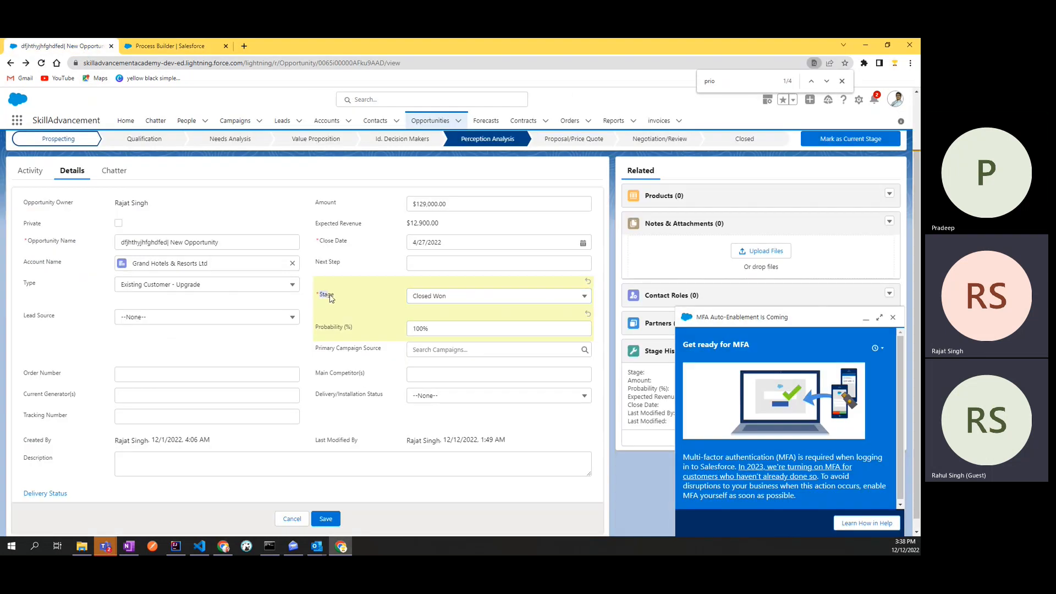
click(358, 307)
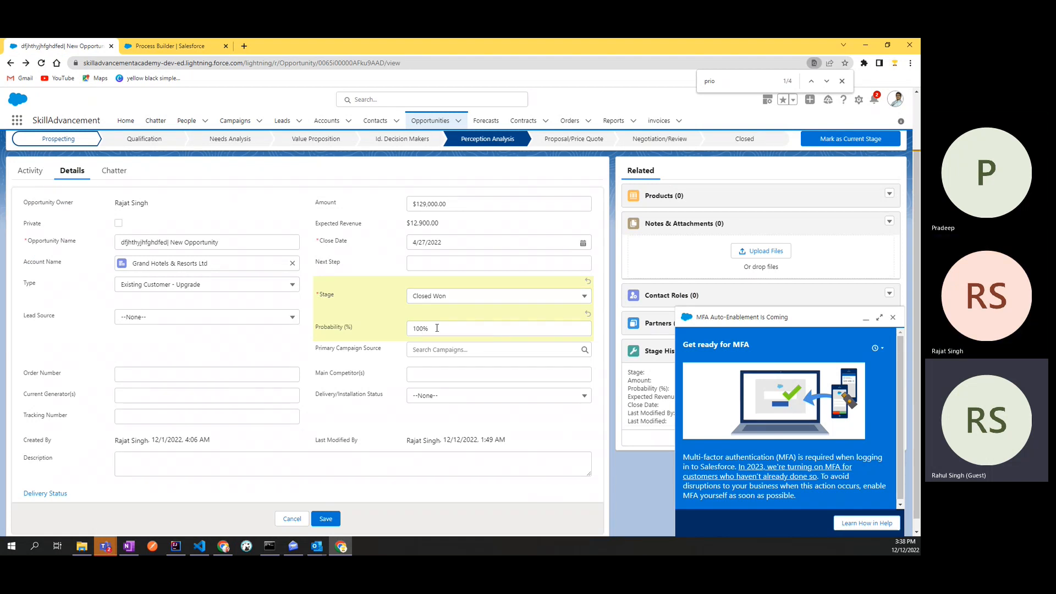
Append 33 to the opportunity's existing Probability value, making it 10,033%
click(437, 328)
text(33)
click(356, 342)
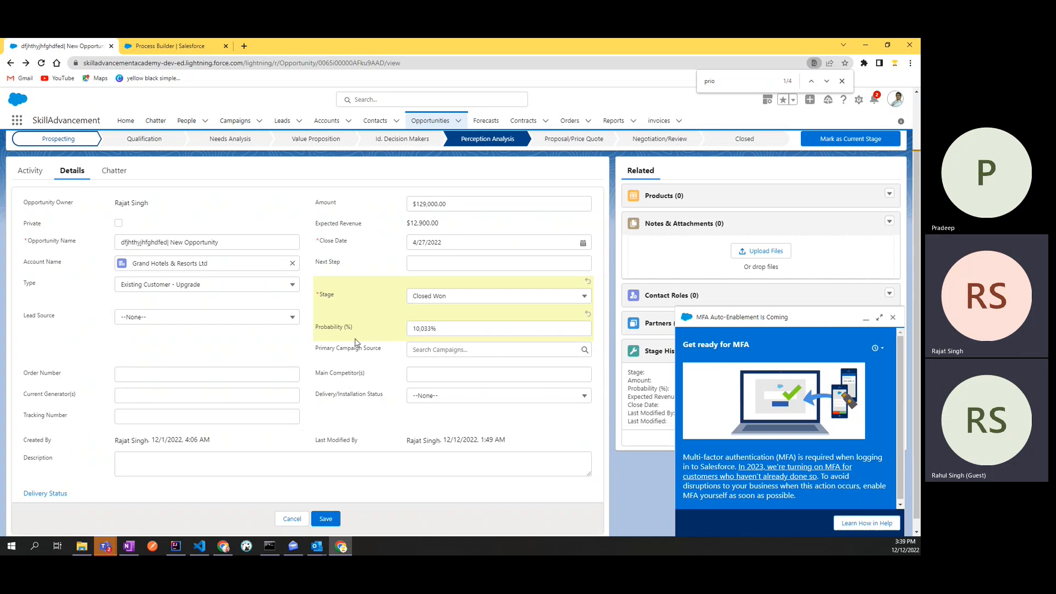
Go back to the Process Builder page and save the Opportunity object with its start condition and recursion setting
click(176, 48)
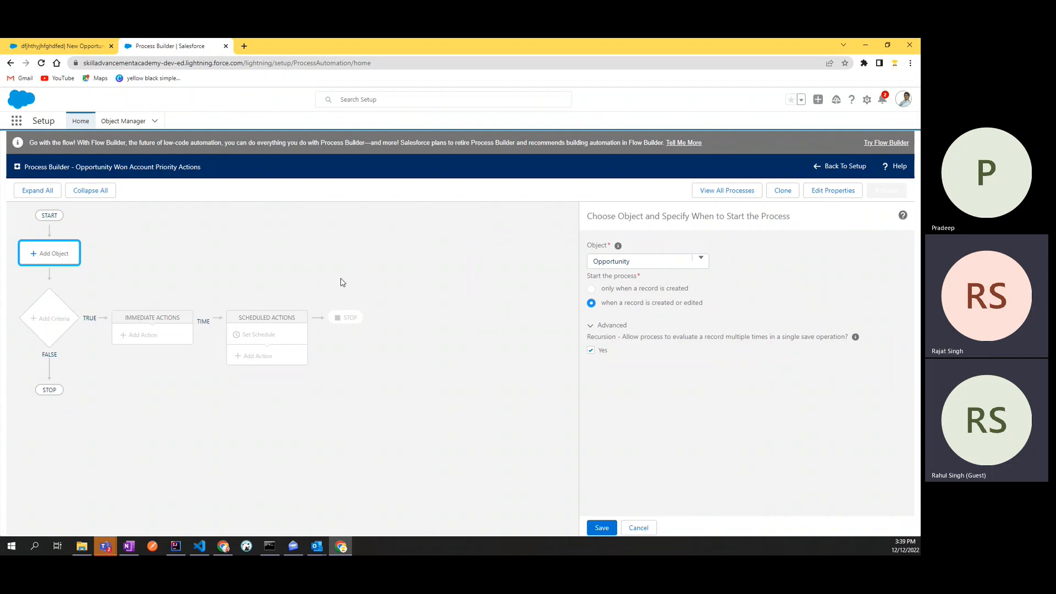
click(612, 528)
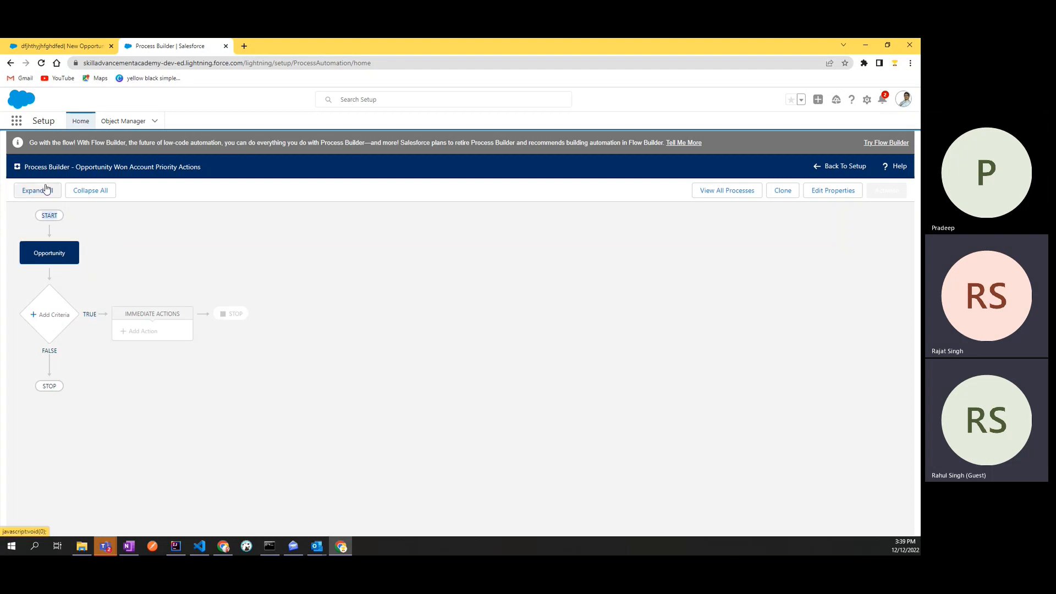
click(124, 220)
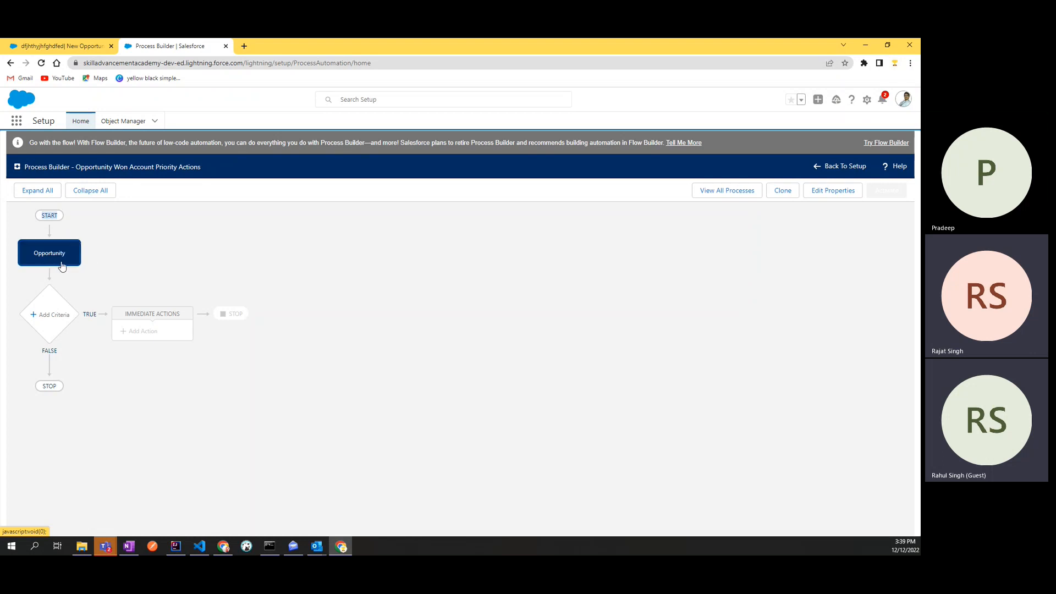
Add a criteria node to the process and name it "won and priority=high"
click(54, 320)
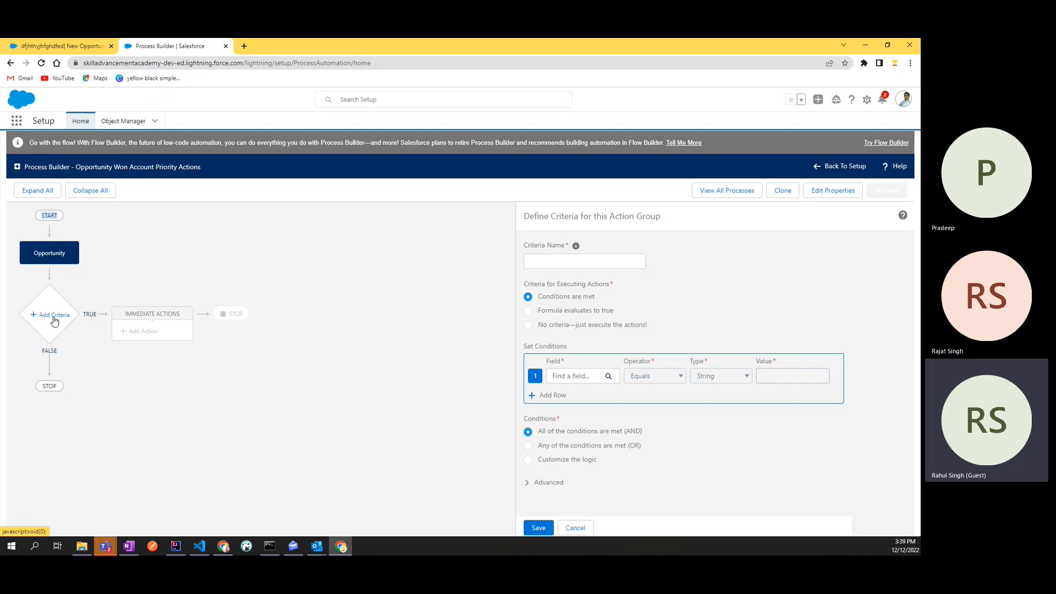
click(593, 263)
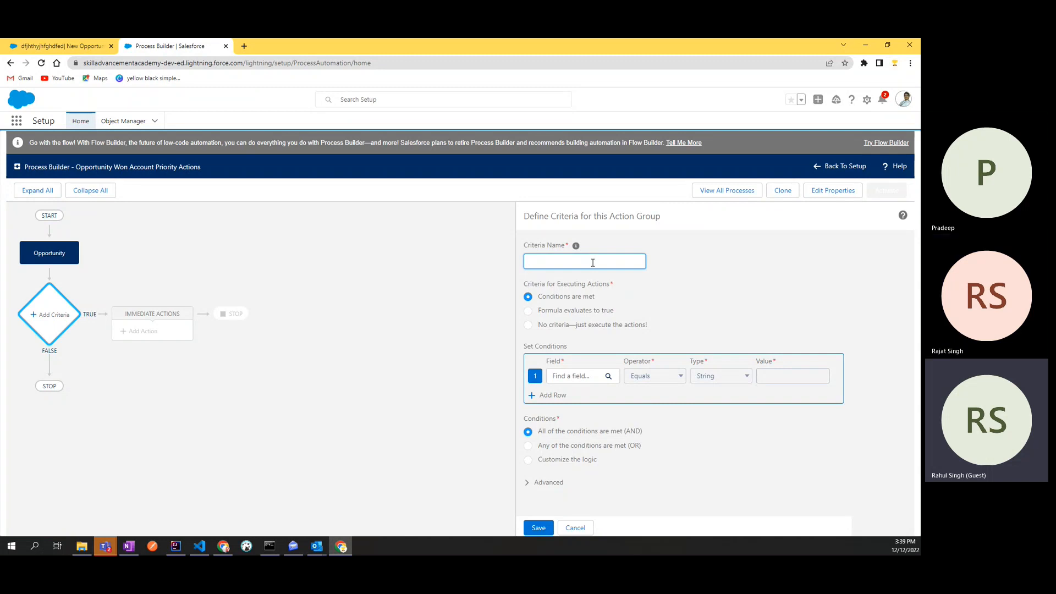
text(won)
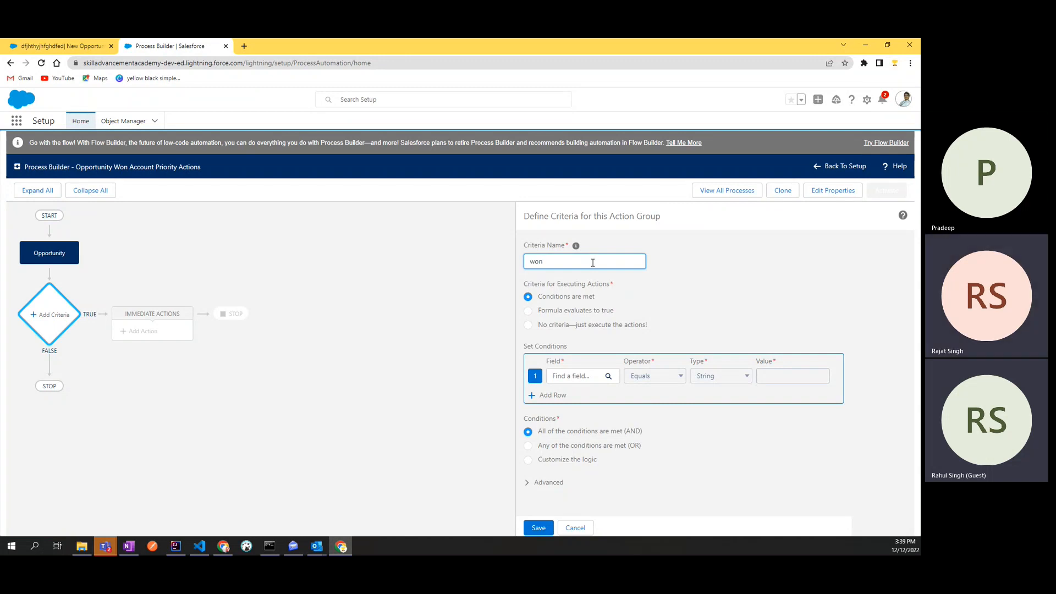
text( a)
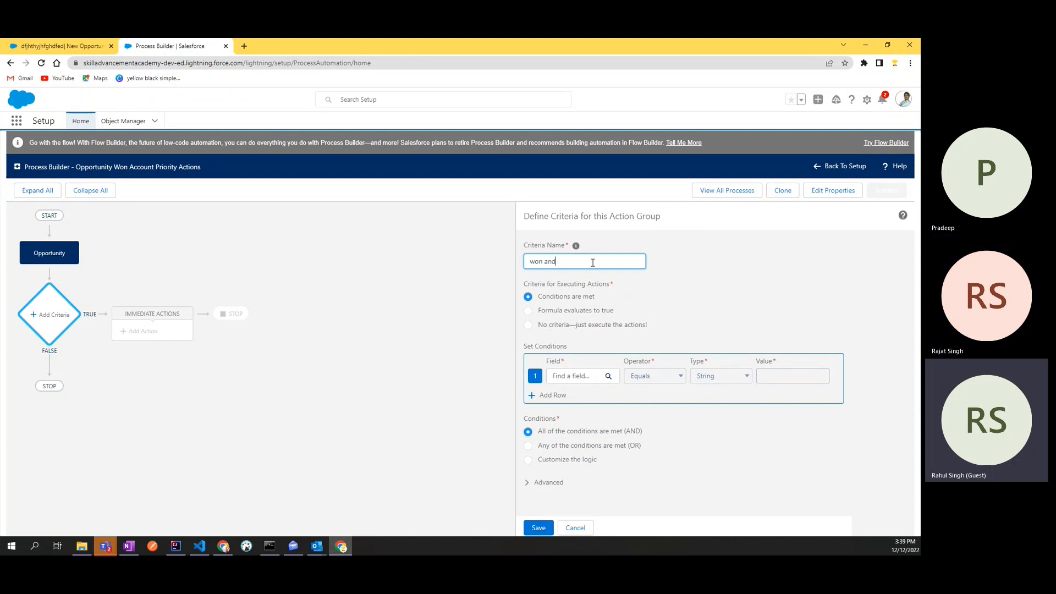
text(nd prior)
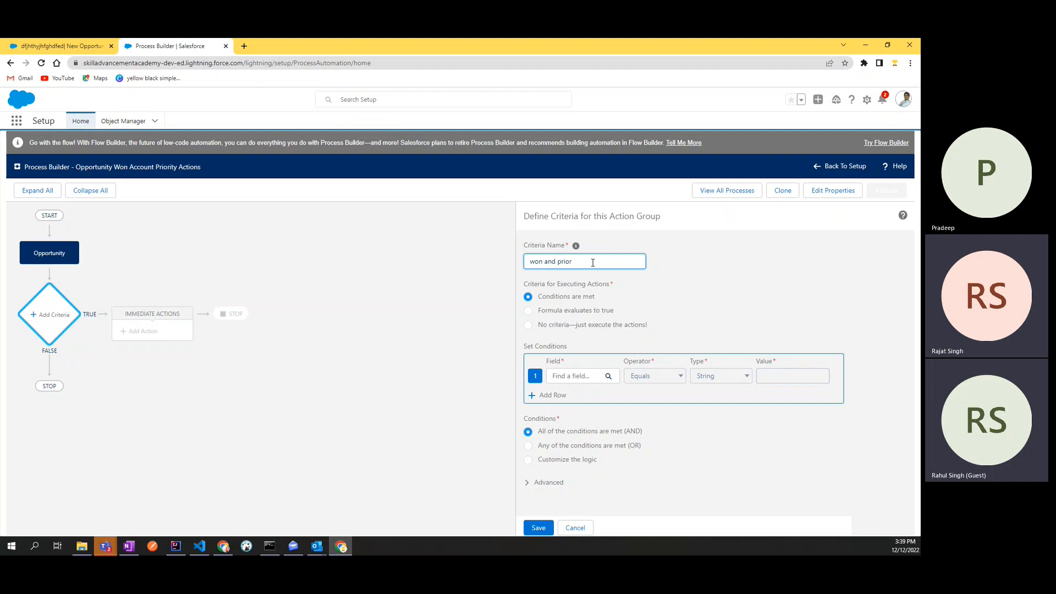
text(tiyt)
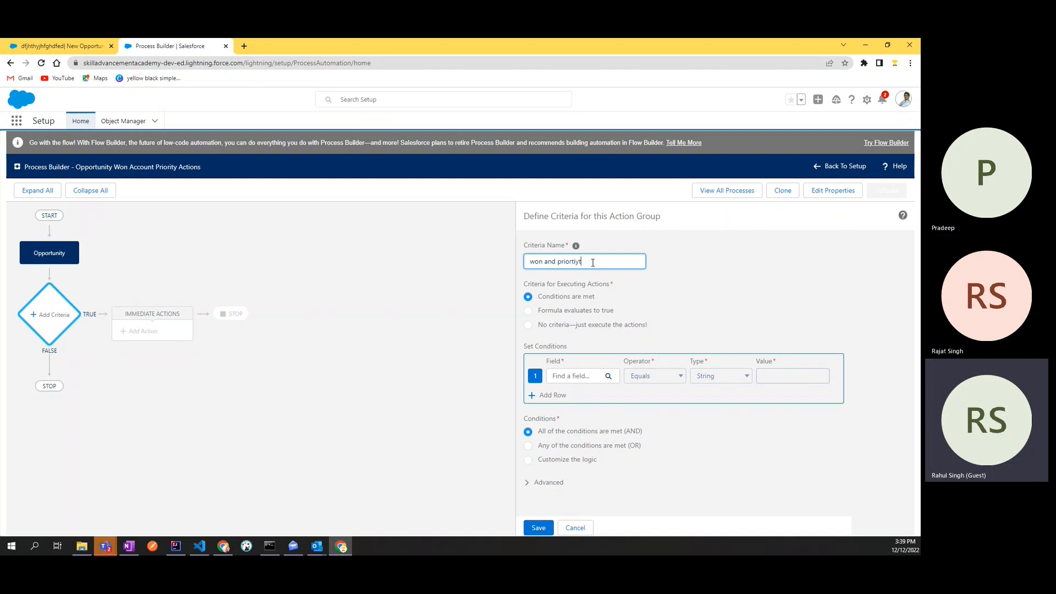
key(BackSpace)
text(y=high)
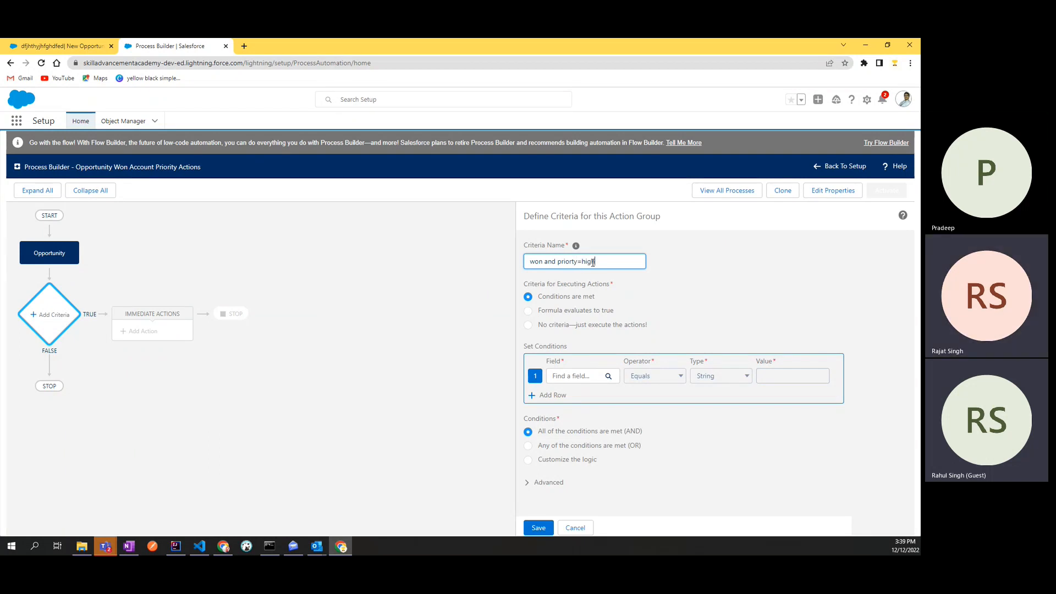
right_click(569, 262)
click(586, 270)
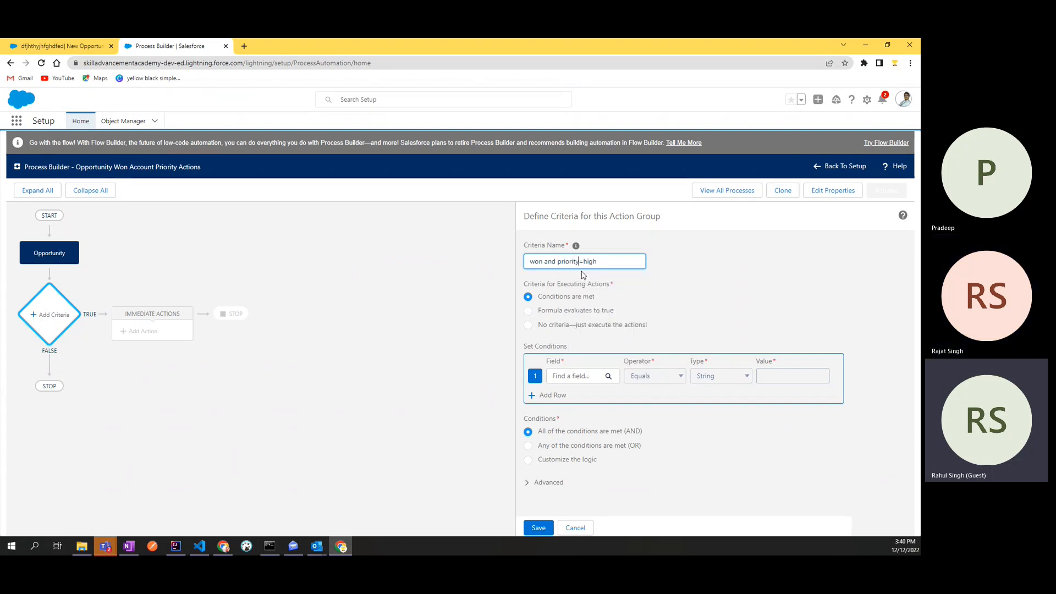
double_click(537, 262)
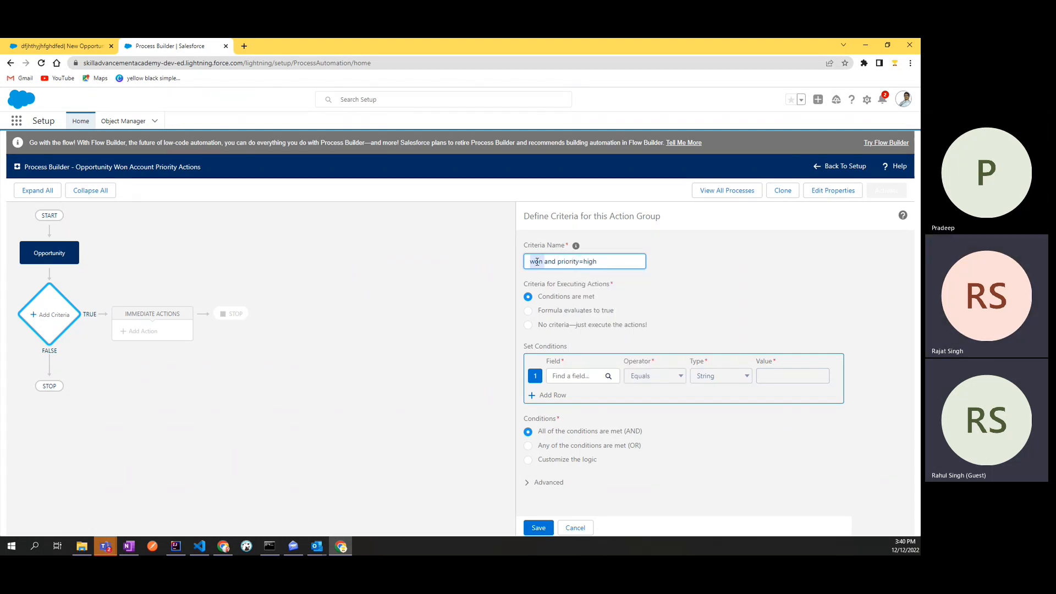
click(572, 262)
click(573, 380)
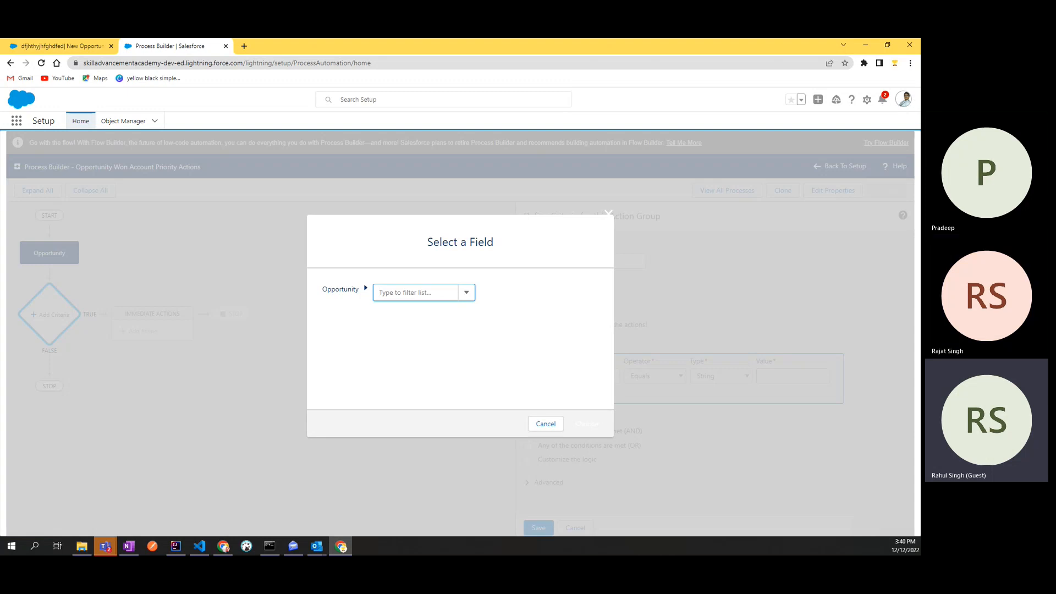
key(alt+Tab)
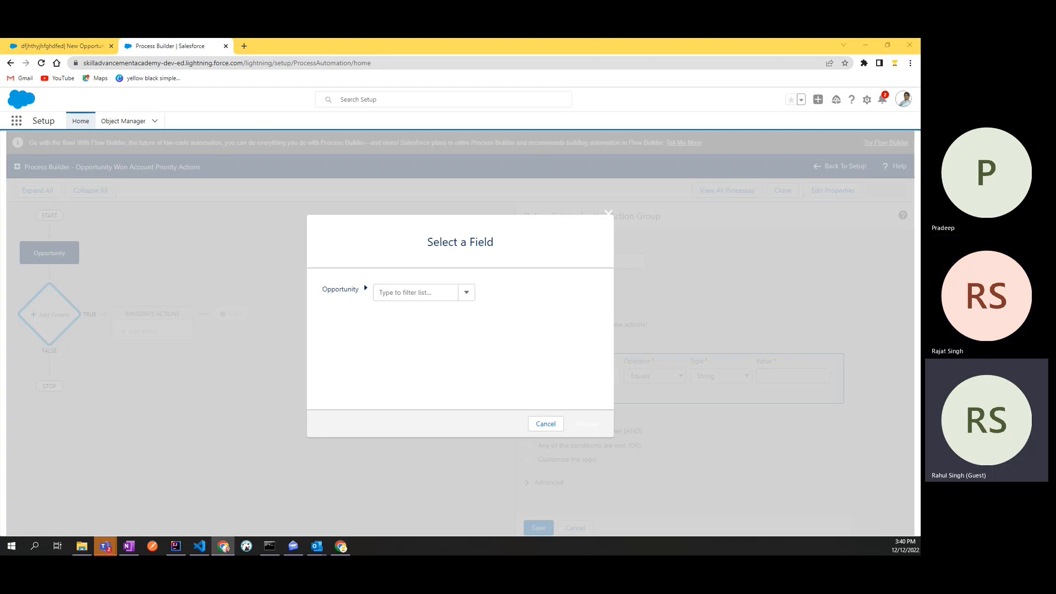
click(545, 424)
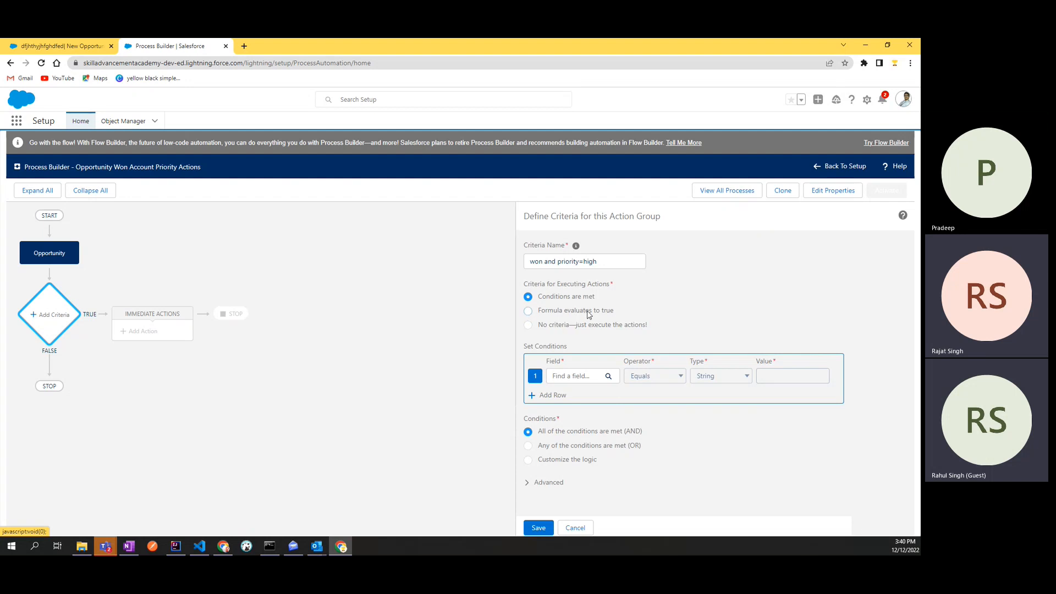
click(553, 312)
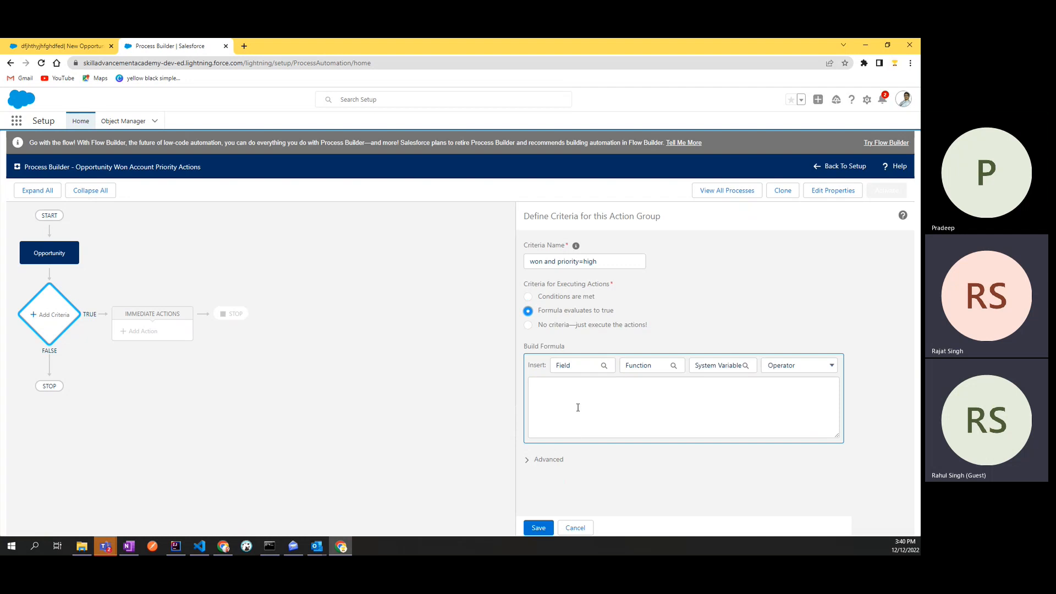
click(561, 297)
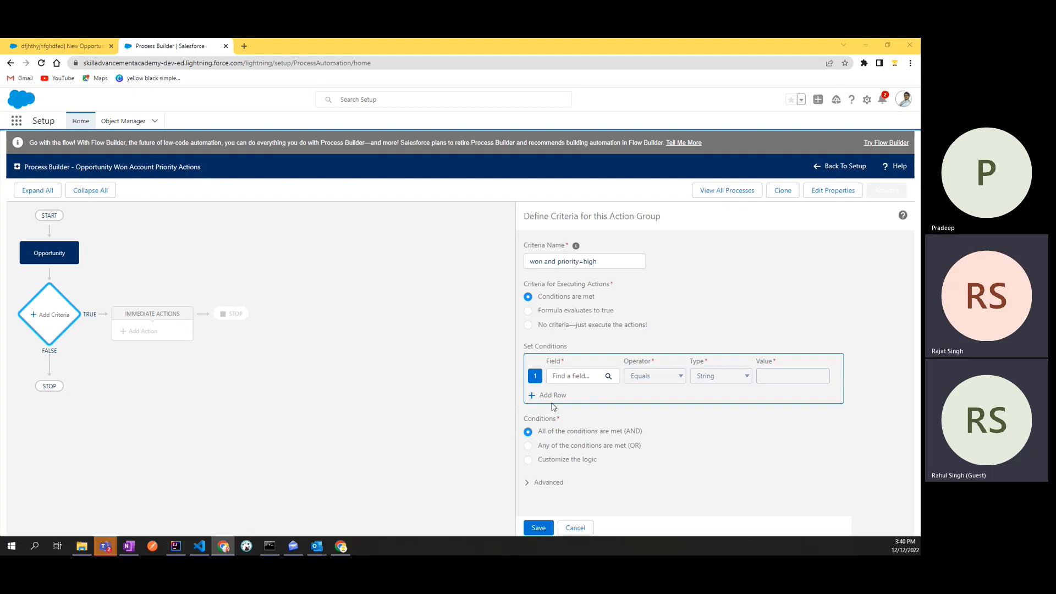
Add two extra condition rows to the criteria and remove them again
click(548, 397)
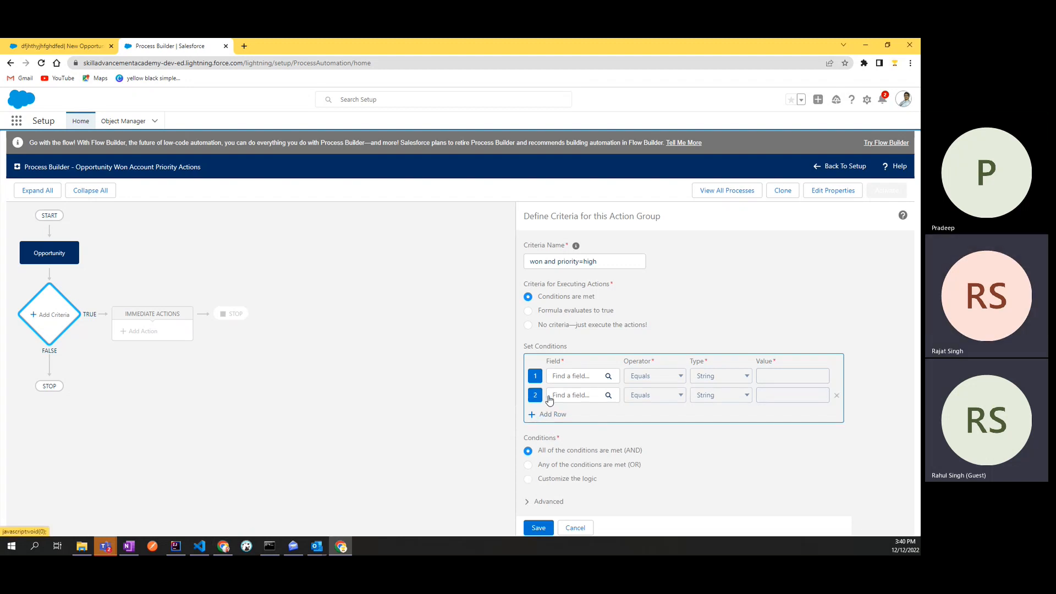
click(550, 414)
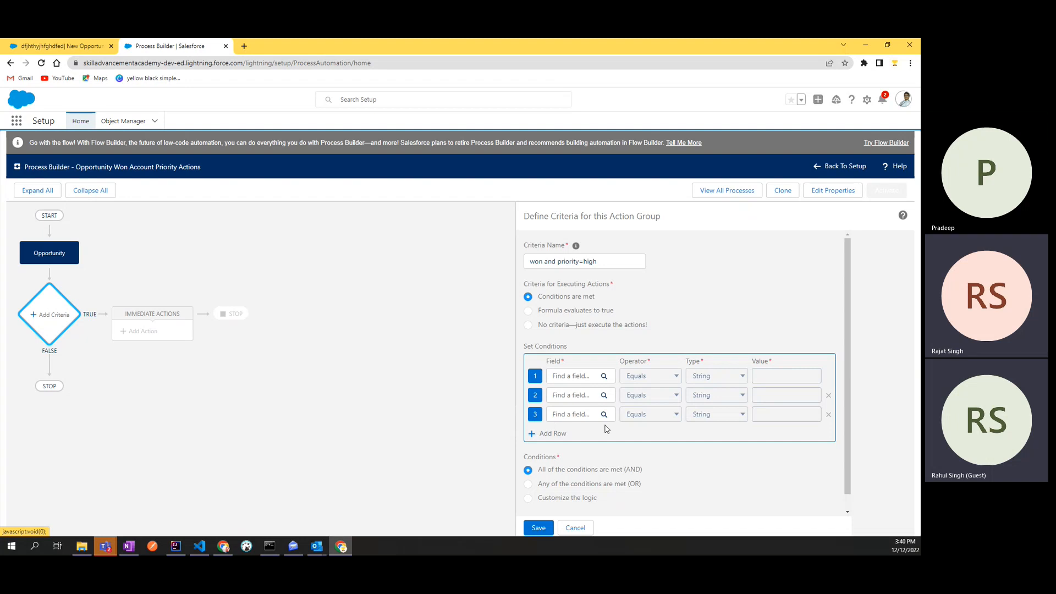
click(828, 395)
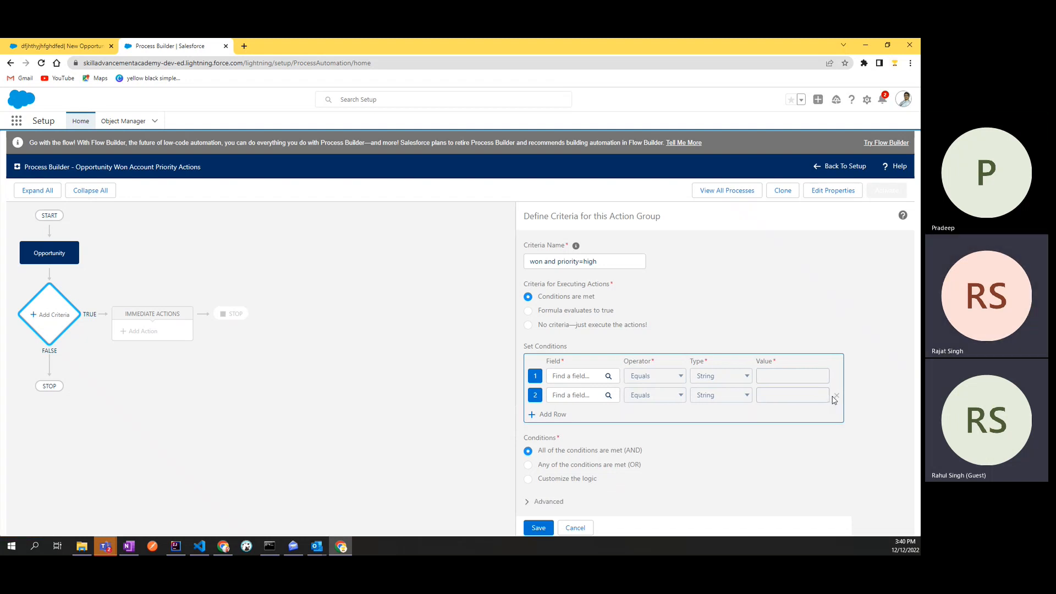
click(835, 396)
Switch the criteria to "Formula evaluates to true" and insert the Opportunity's Won field into the formula
click(588, 312)
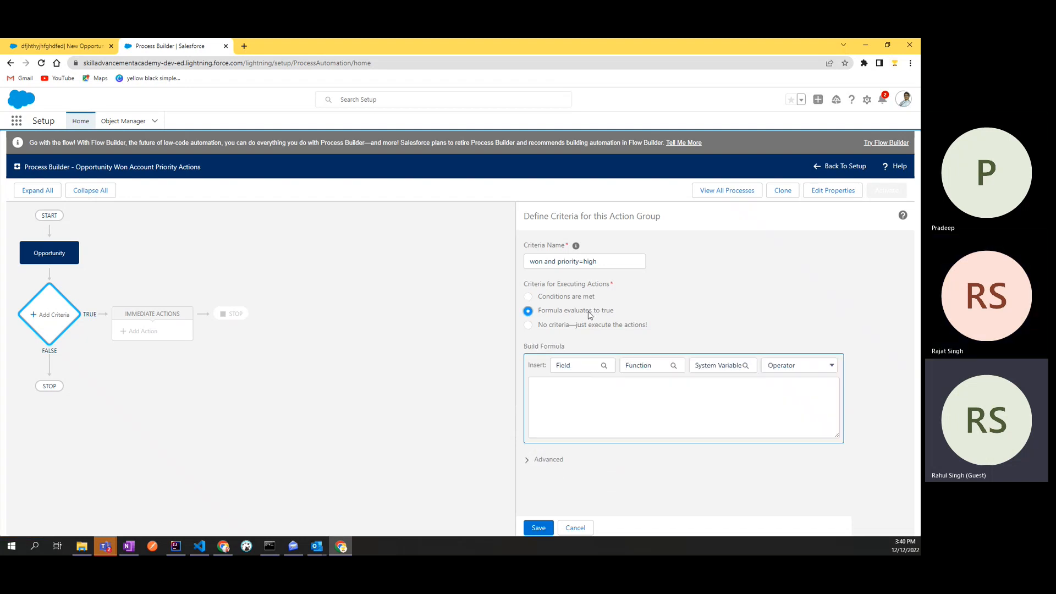
click(579, 367)
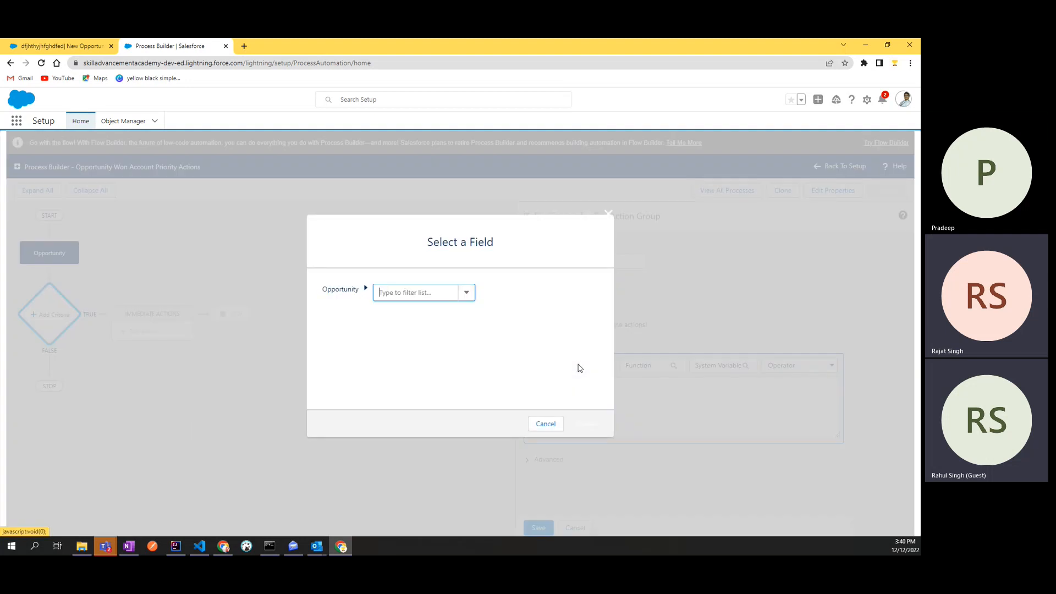
click(607, 214)
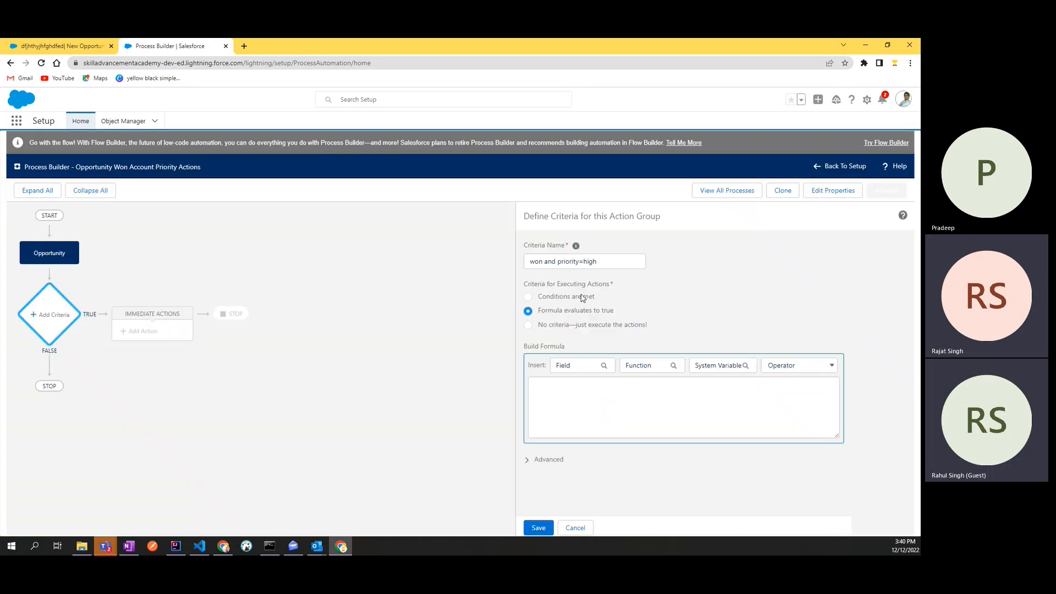
click(629, 400)
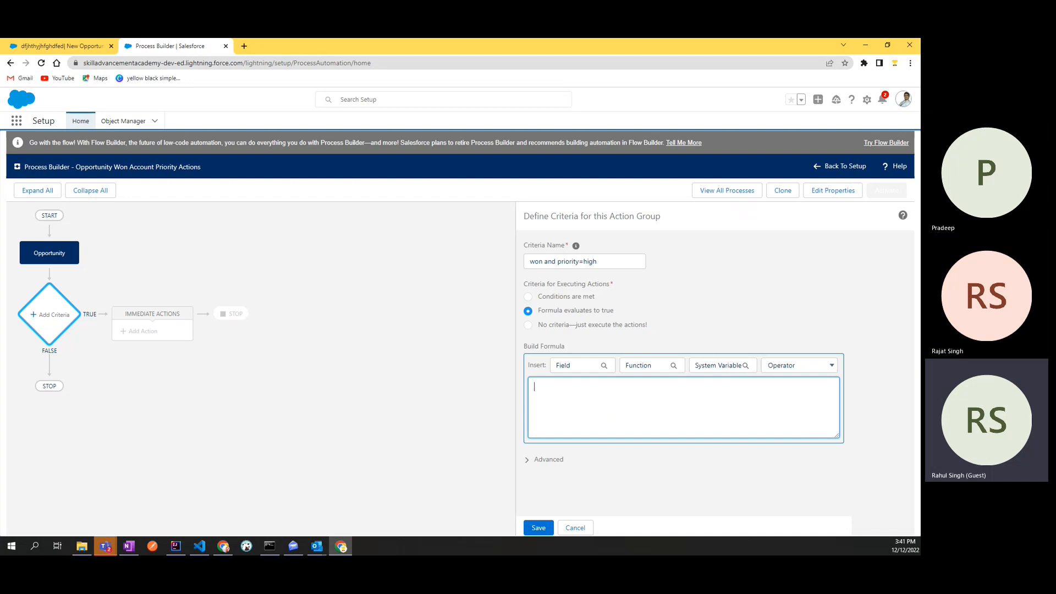
key(alt+Tab)
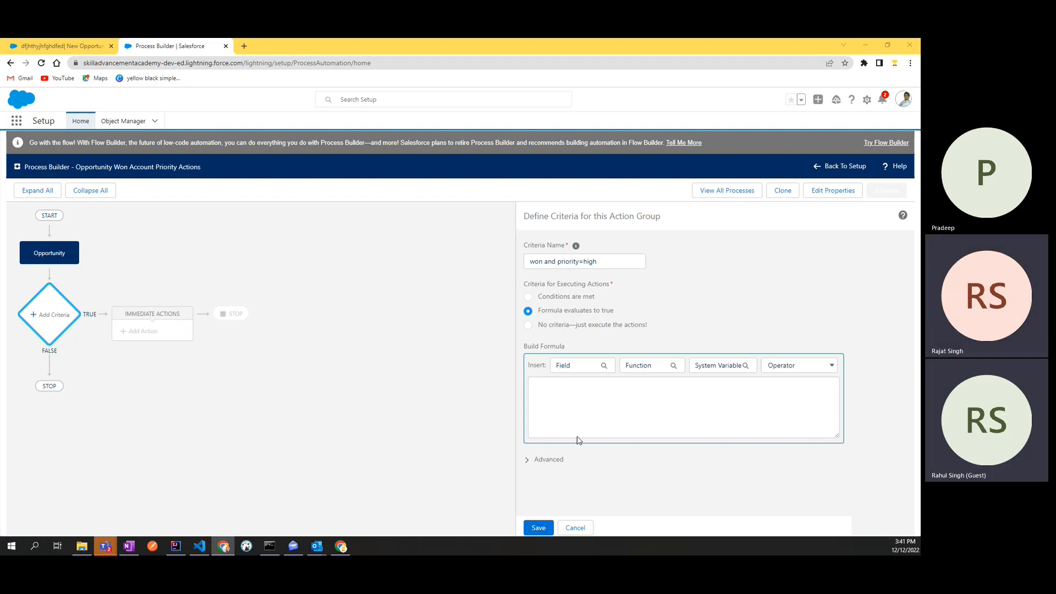
click(590, 371)
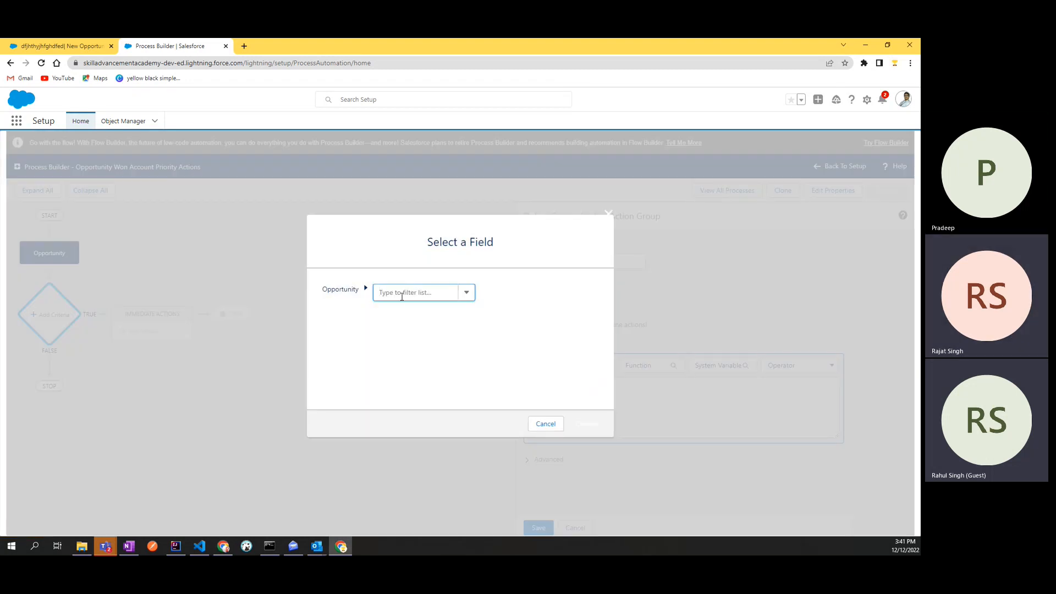
text(won)
click(400, 309)
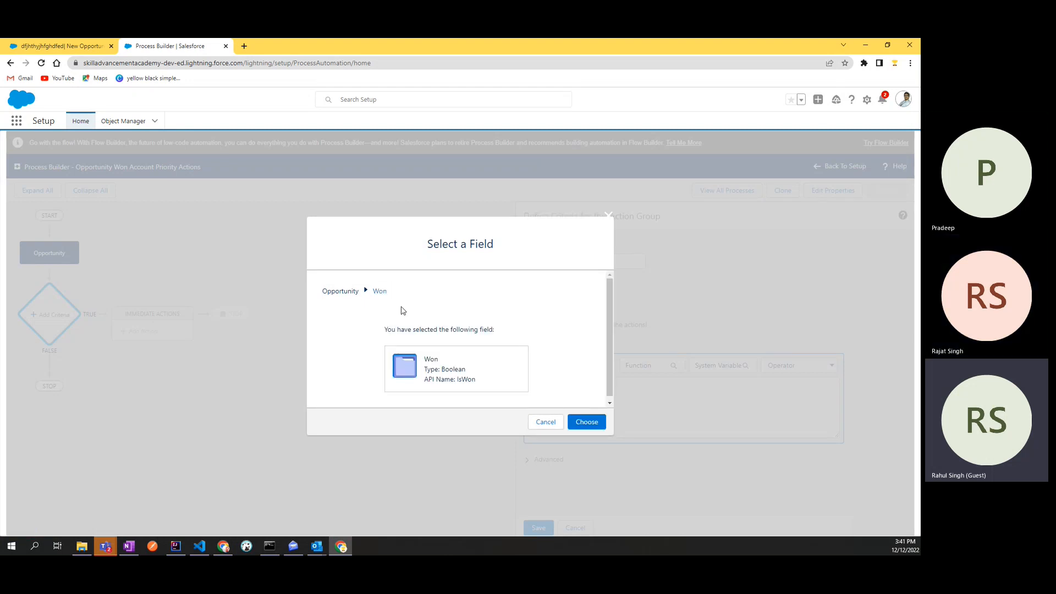
click(578, 422)
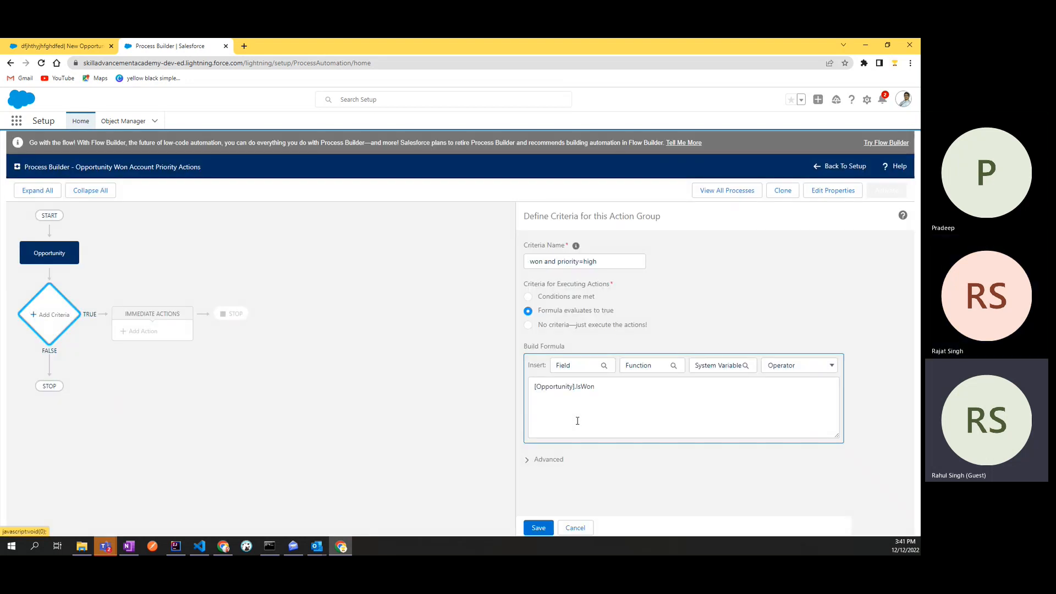
click(721, 366)
click(546, 424)
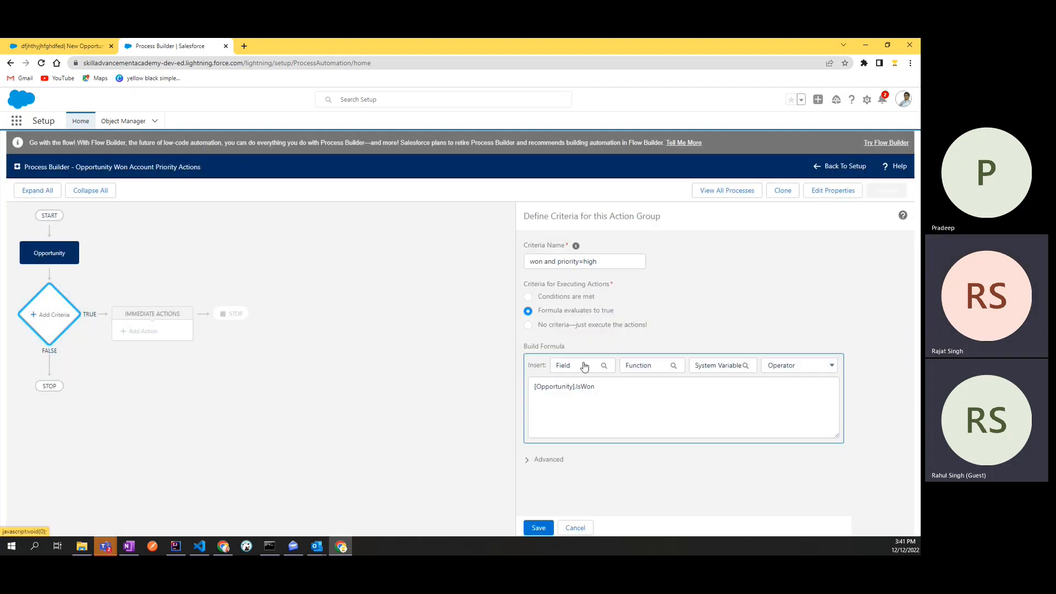
Set the criteria to "Conditions are met" and define the first condition as Opportunity Won equals Boolean True
click(557, 298)
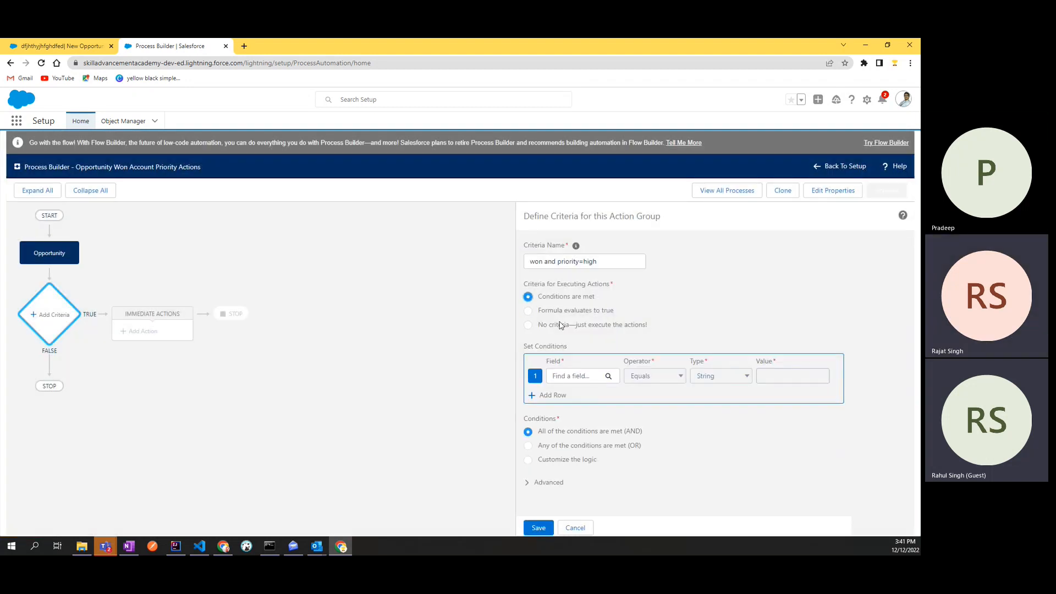
click(570, 377)
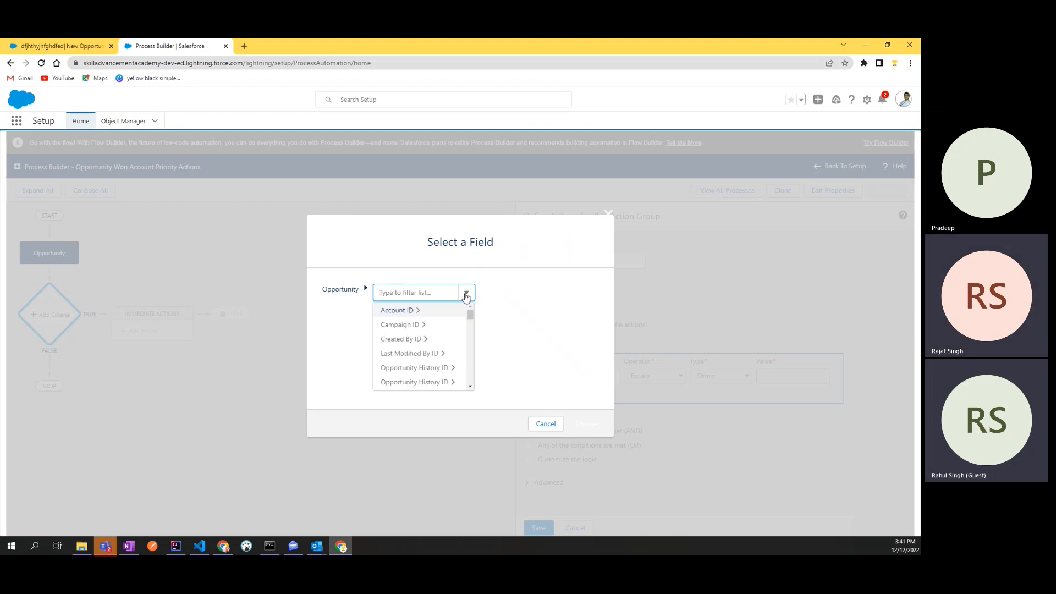
click(466, 296)
text(won)
click(456, 311)
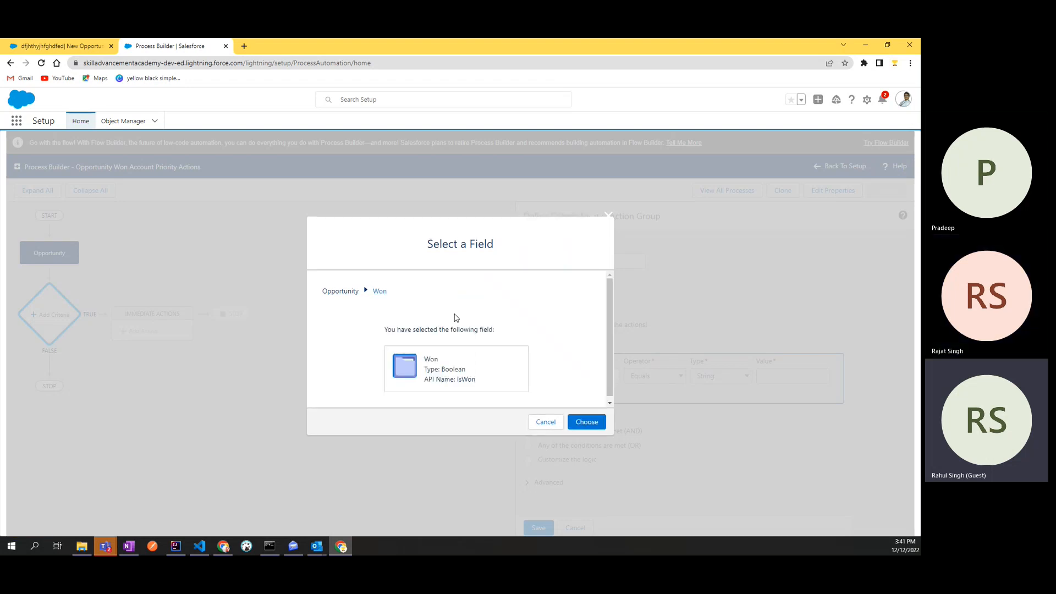
click(586, 421)
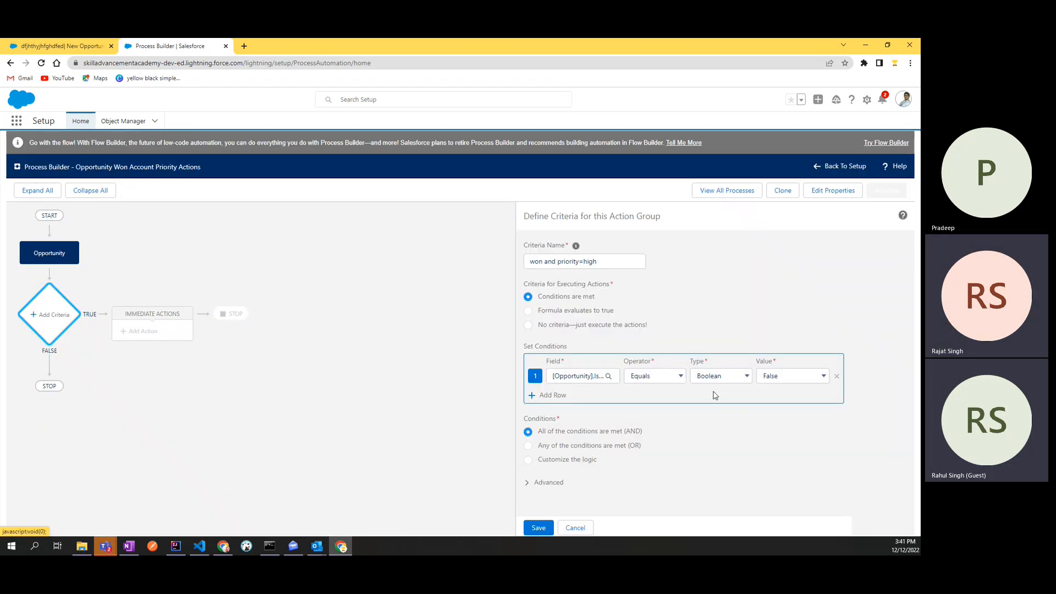
click(786, 378)
click(785, 387)
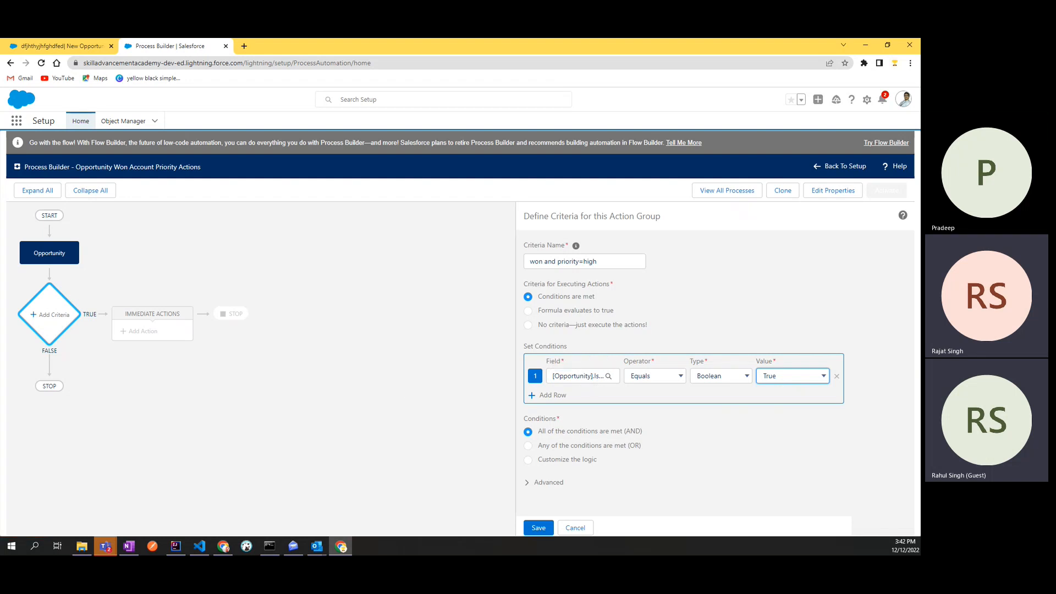
Add a second condition row and select the Customer Priority field through the Opportunity's Account ID
key(alt+Tab)
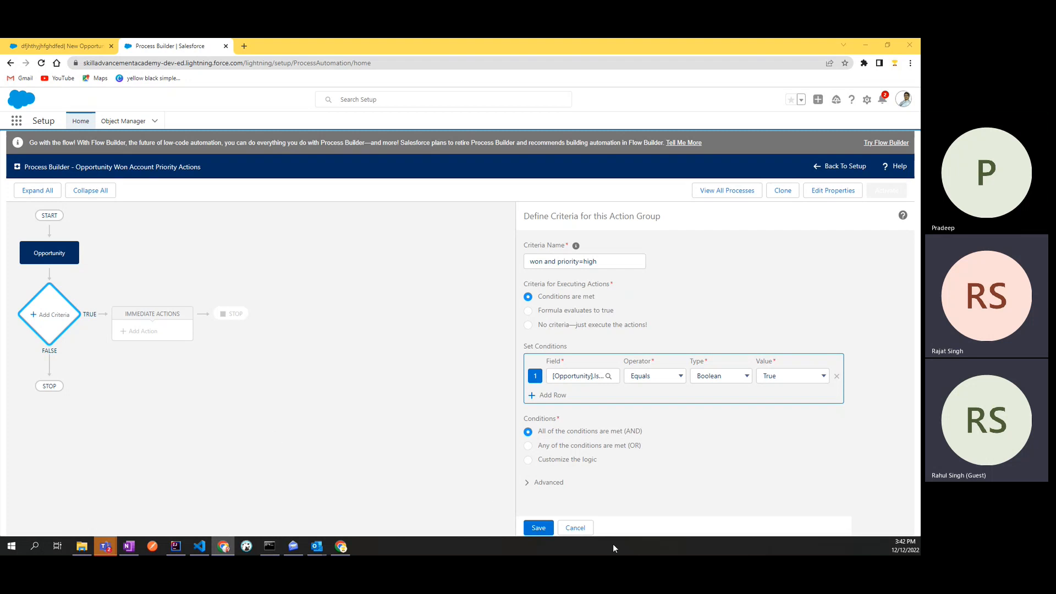
click(560, 398)
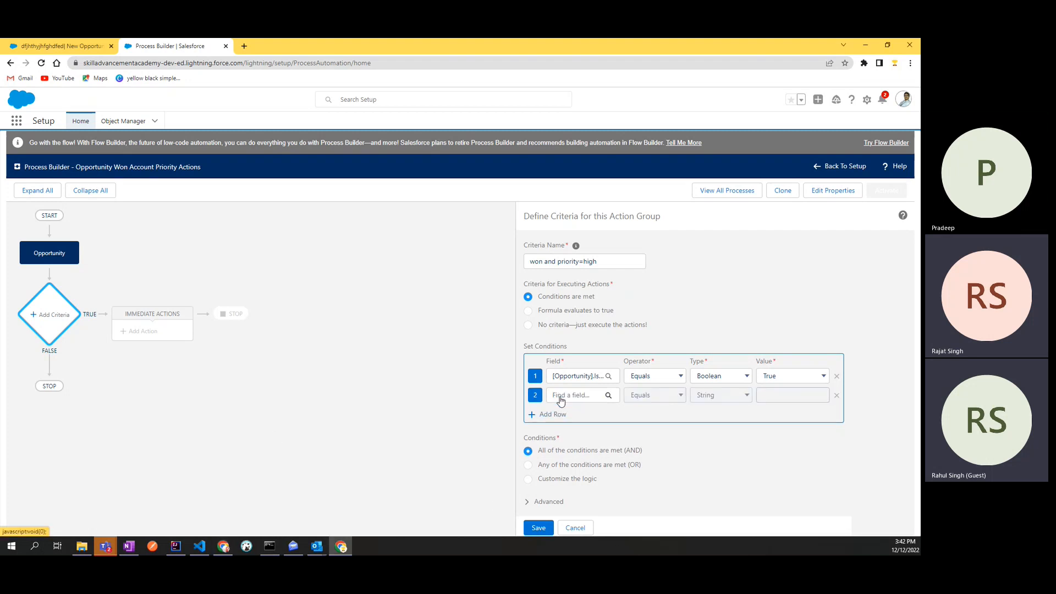
click(609, 396)
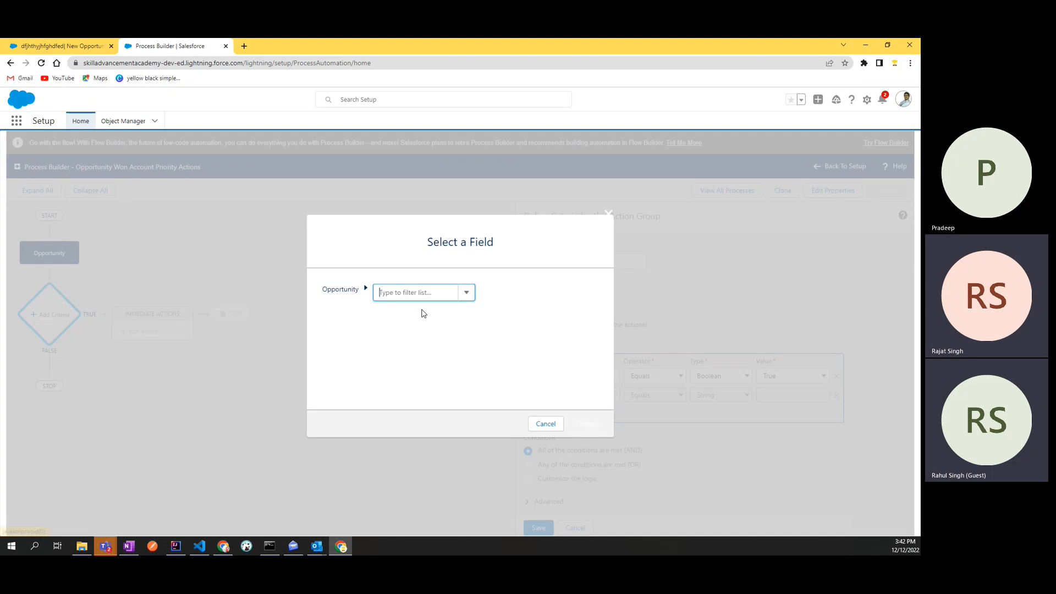
click(414, 292)
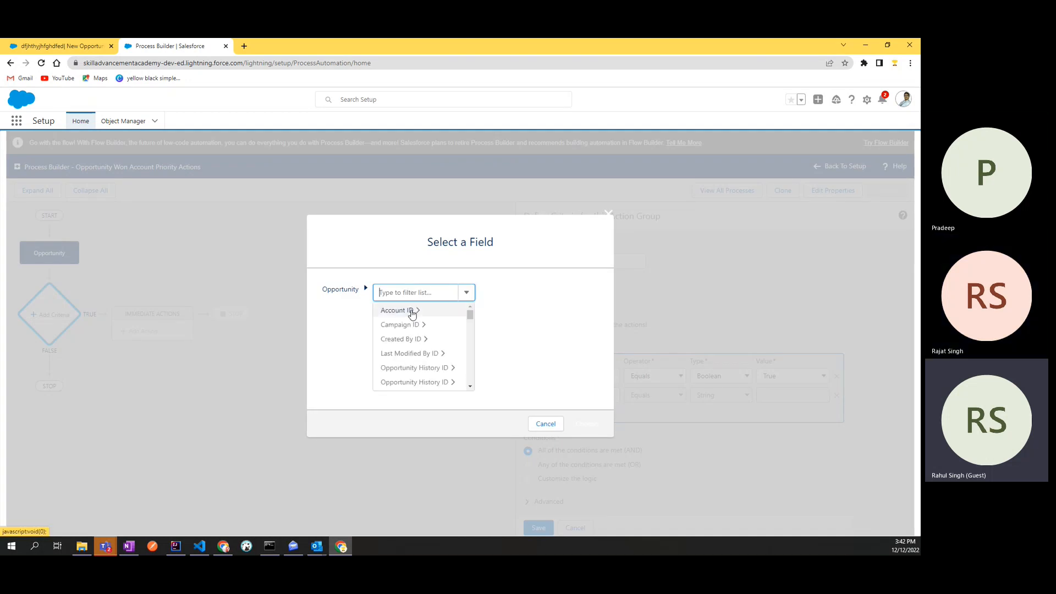
scroll(412, 373, down, 2)
scroll(416, 358, up, 3)
click(414, 308)
click(467, 291)
text(pri)
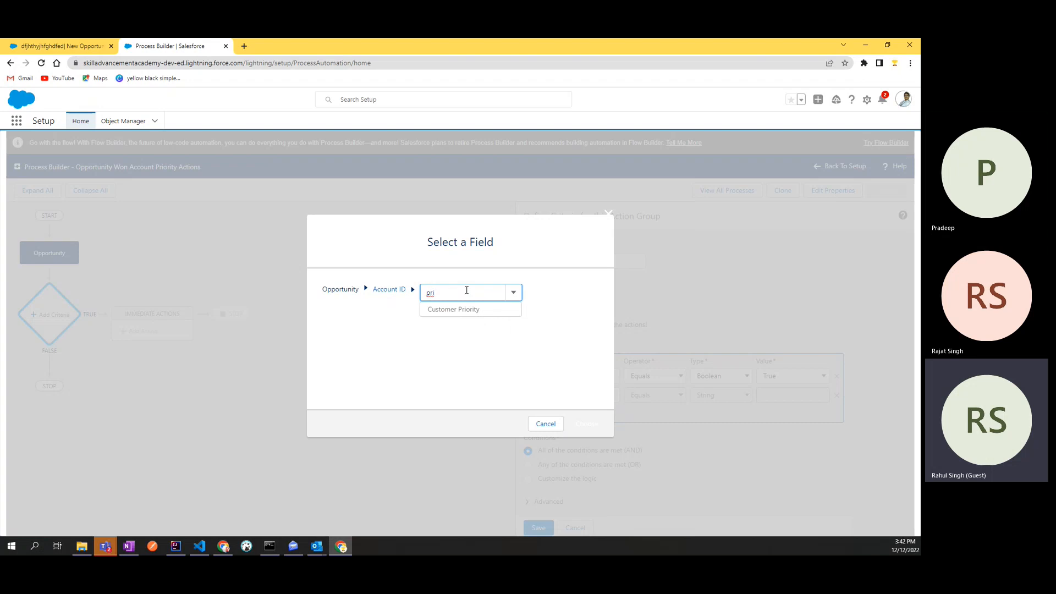
click(459, 309)
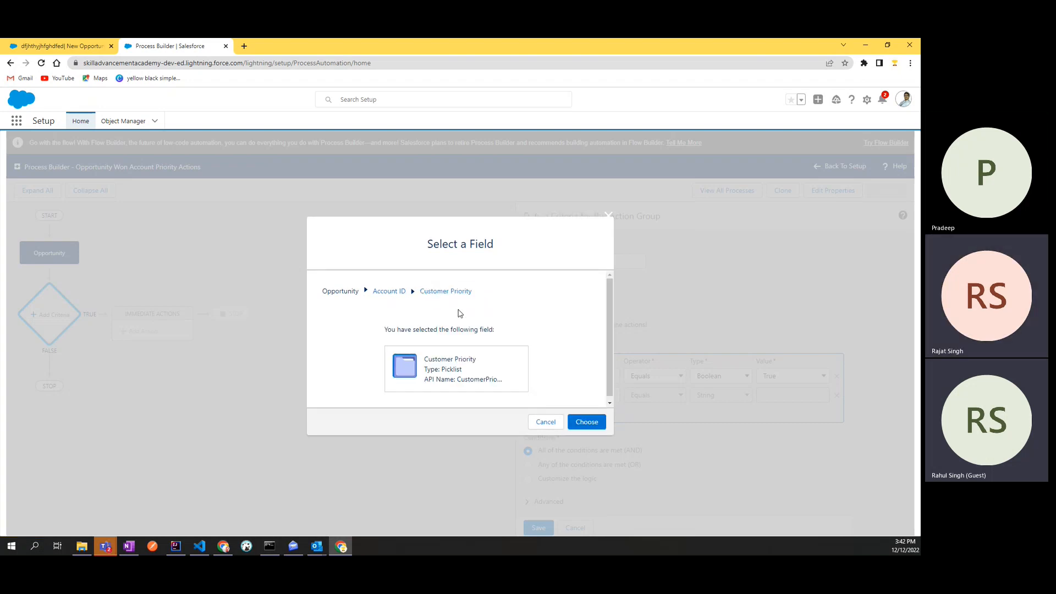
Check the Account Name field on the opportunity record, then confirm Customer Priority as the second condition's field in Process Builder
click(67, 42)
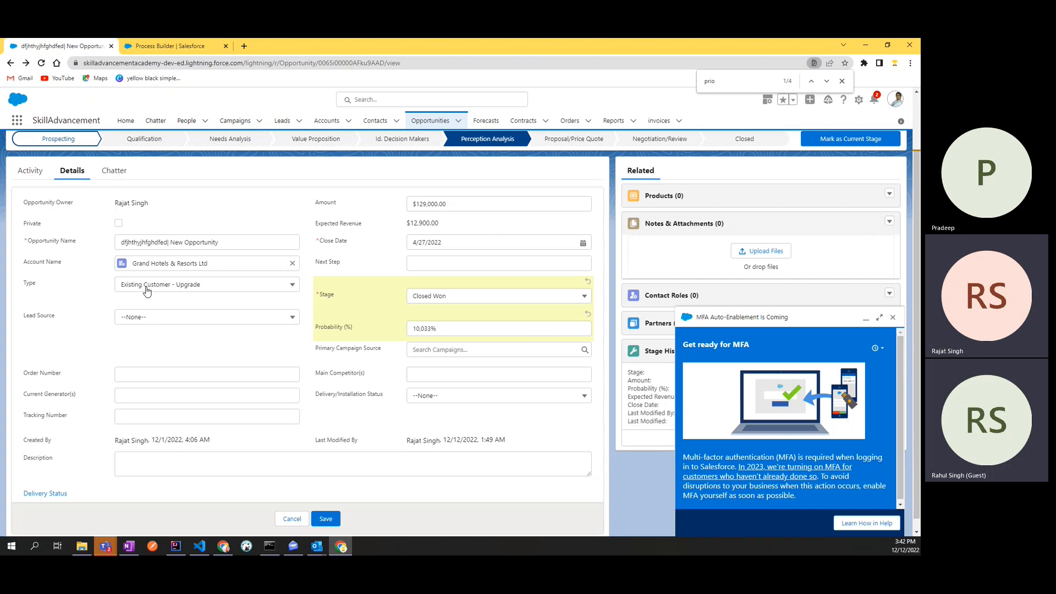
click(141, 262)
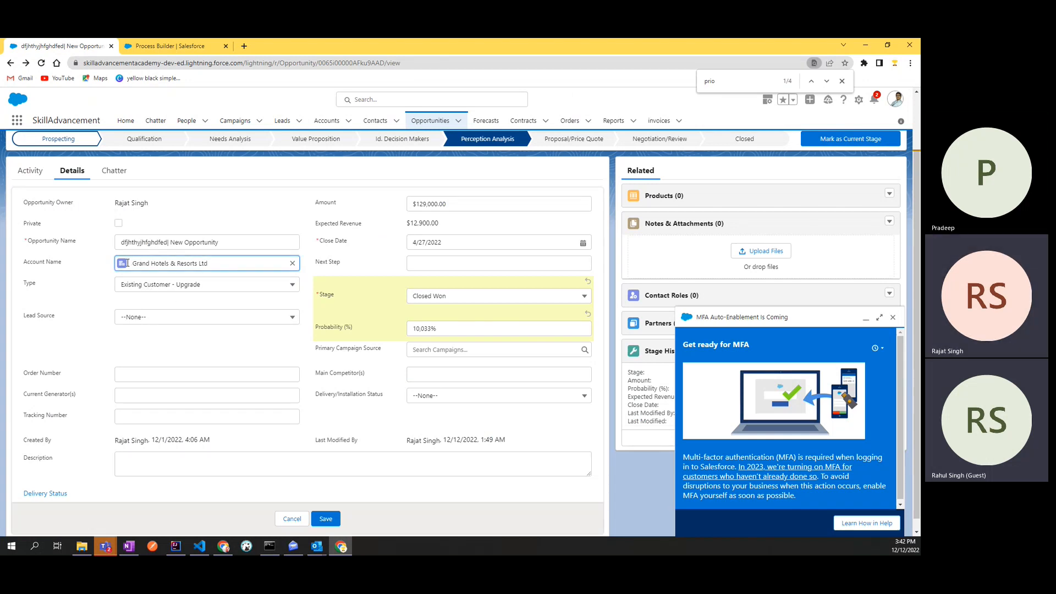
click(73, 268)
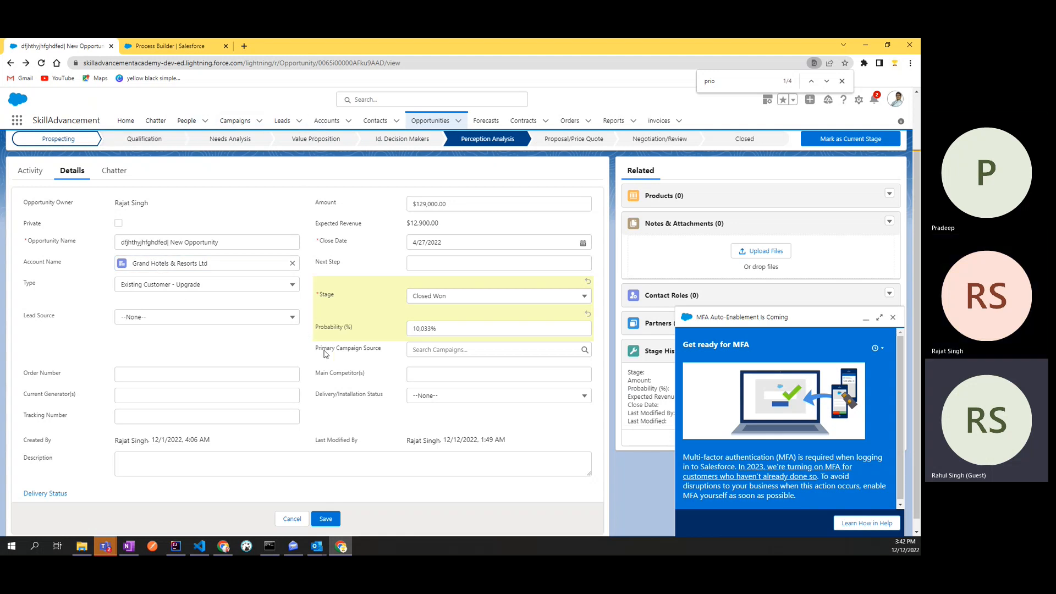
click(170, 48)
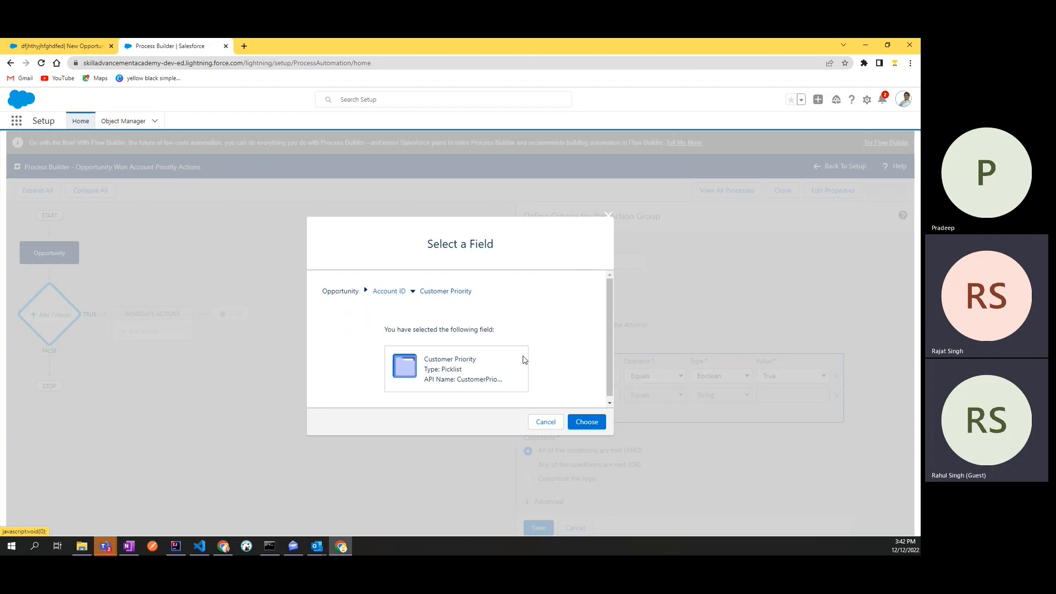
click(587, 423)
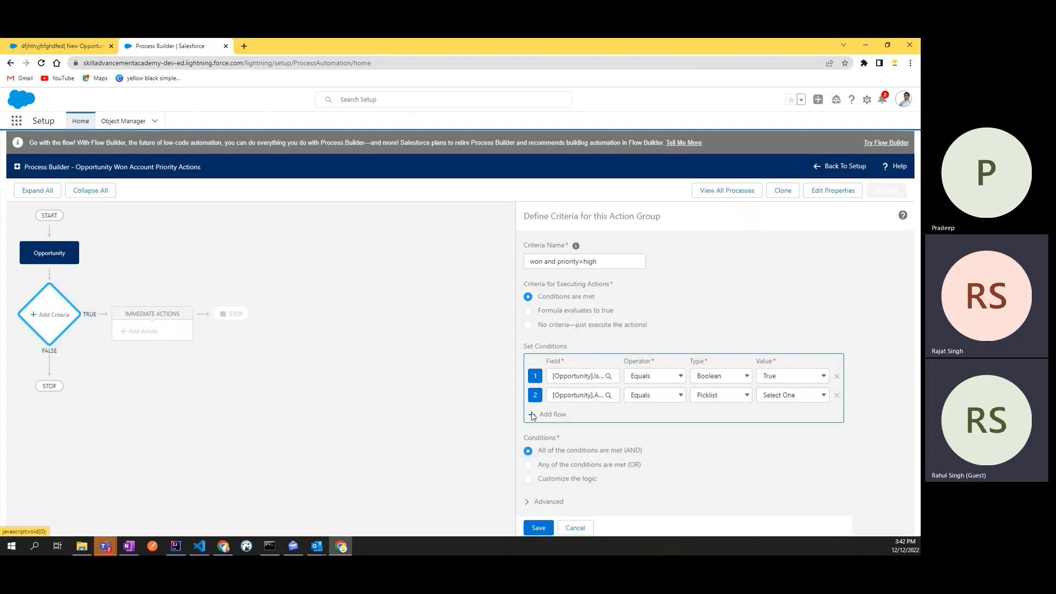
Examine the Account Name lookup on the opportunity record and search the page for "ID"
click(27, 44)
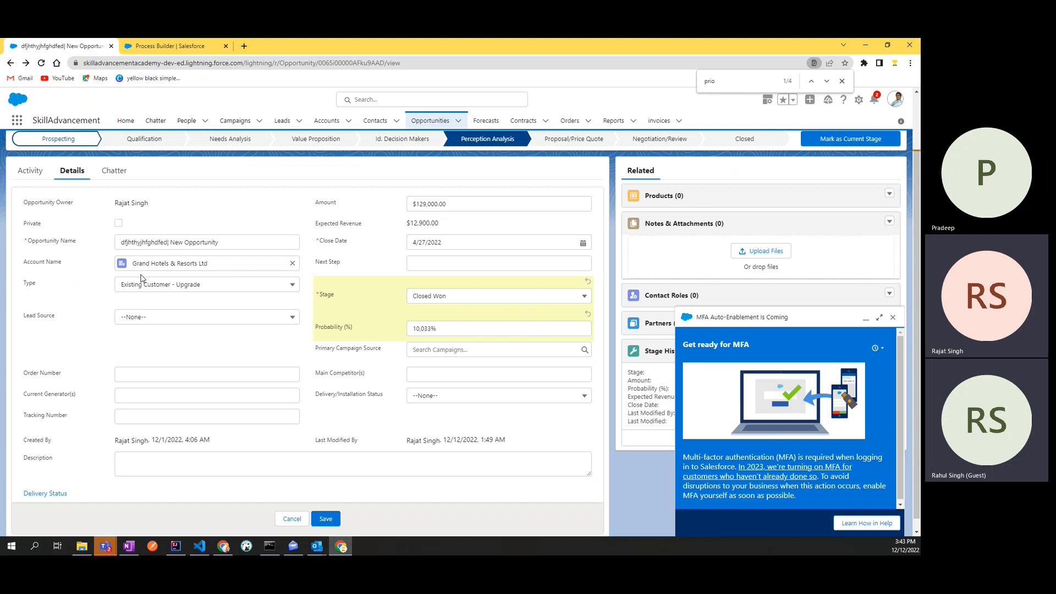
scroll(91, 311, up, 1)
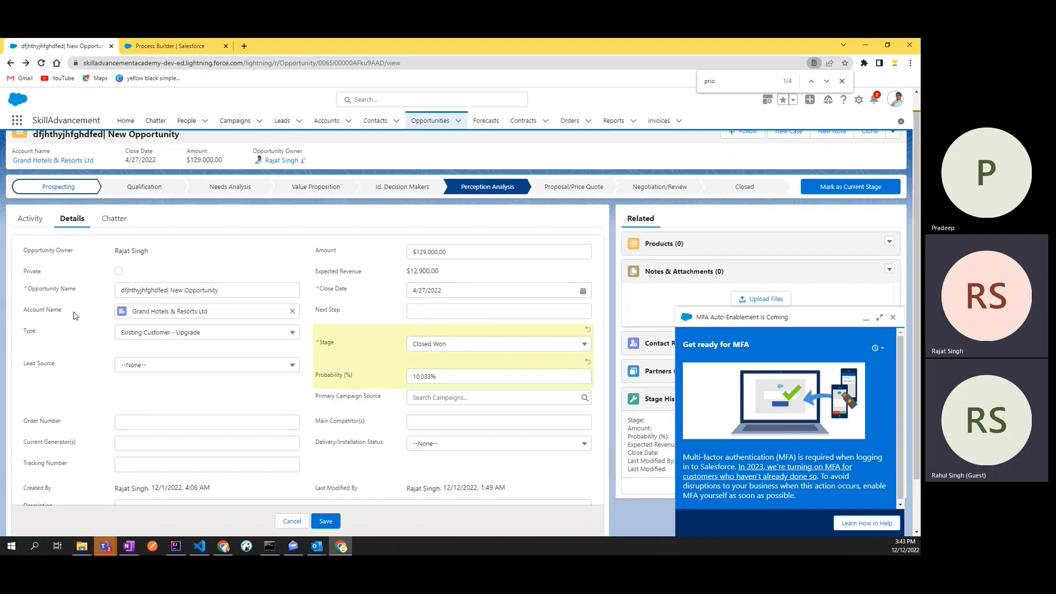
key(ctrl+f)
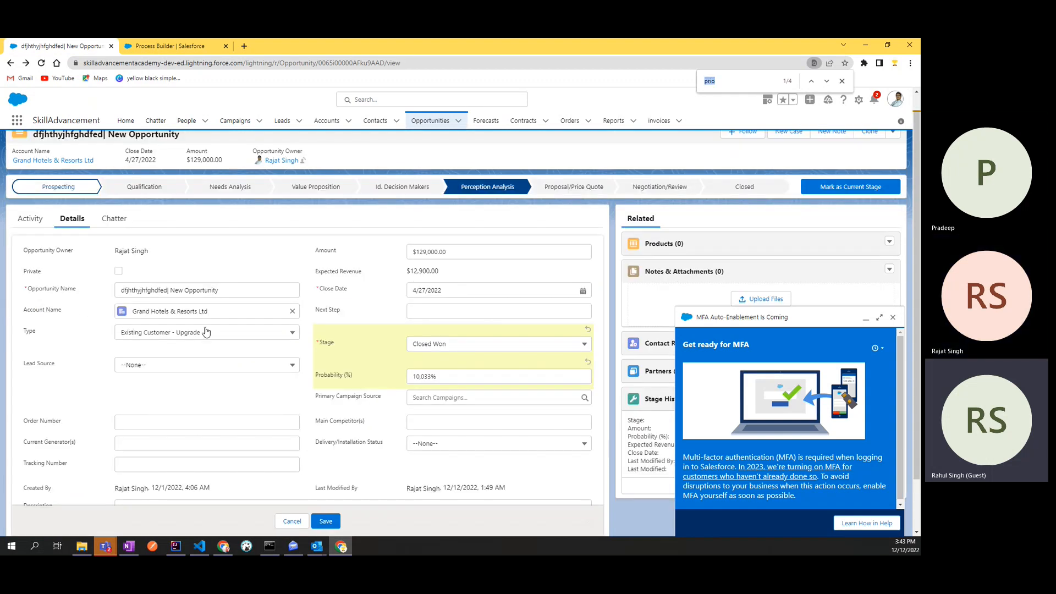
text(ID)
key(Escape)
click(198, 311)
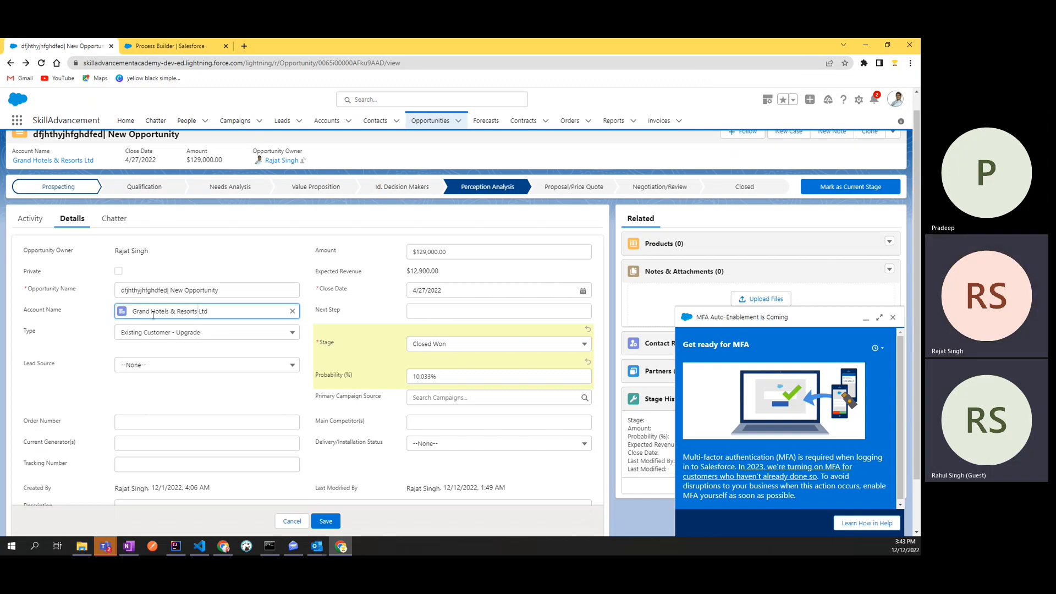
click(336, 122)
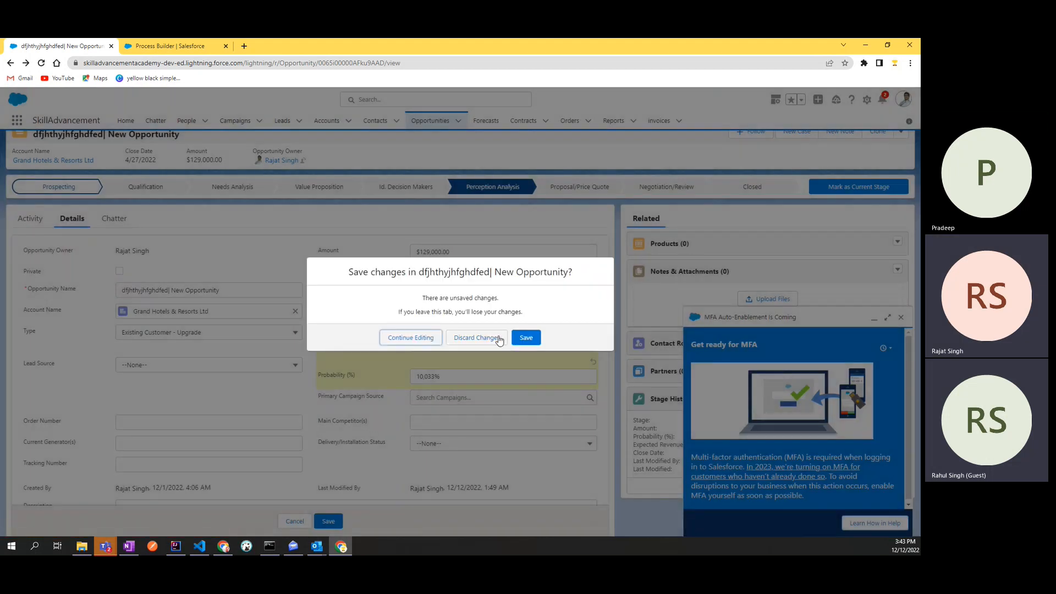
click(220, 372)
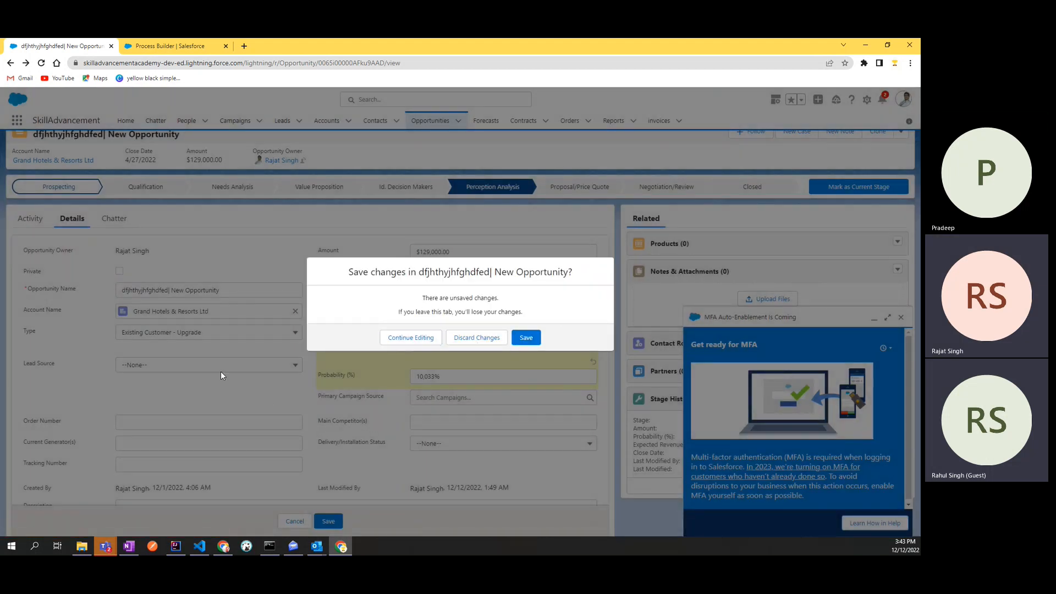
click(394, 337)
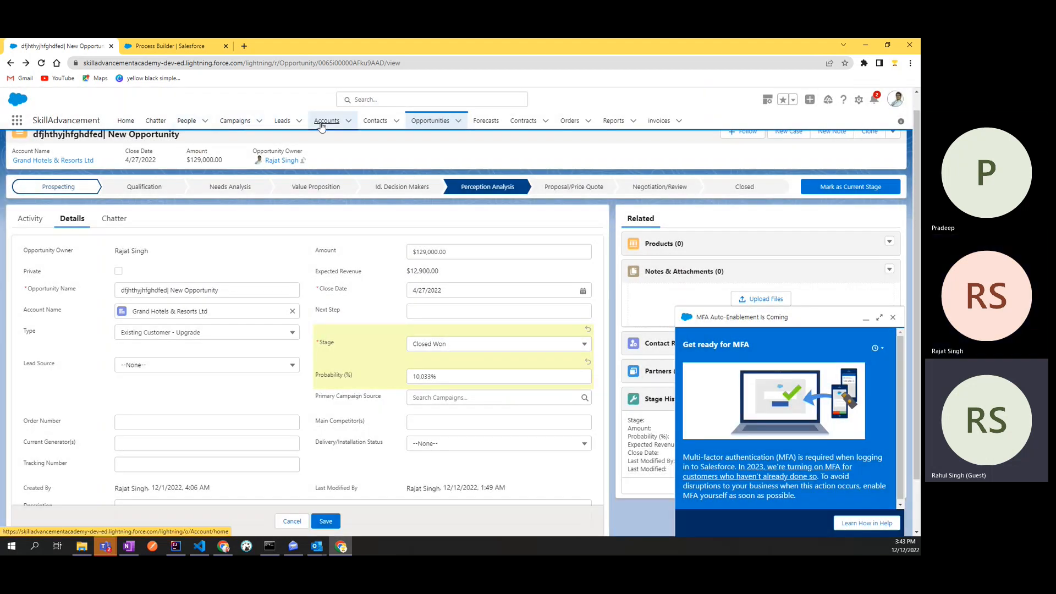
click(322, 123)
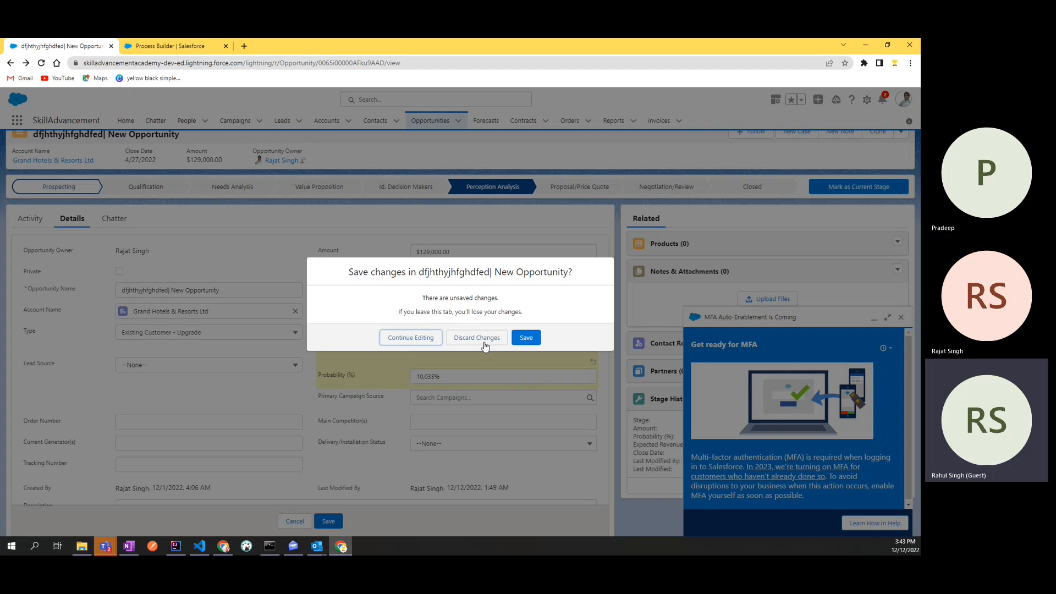
click(437, 344)
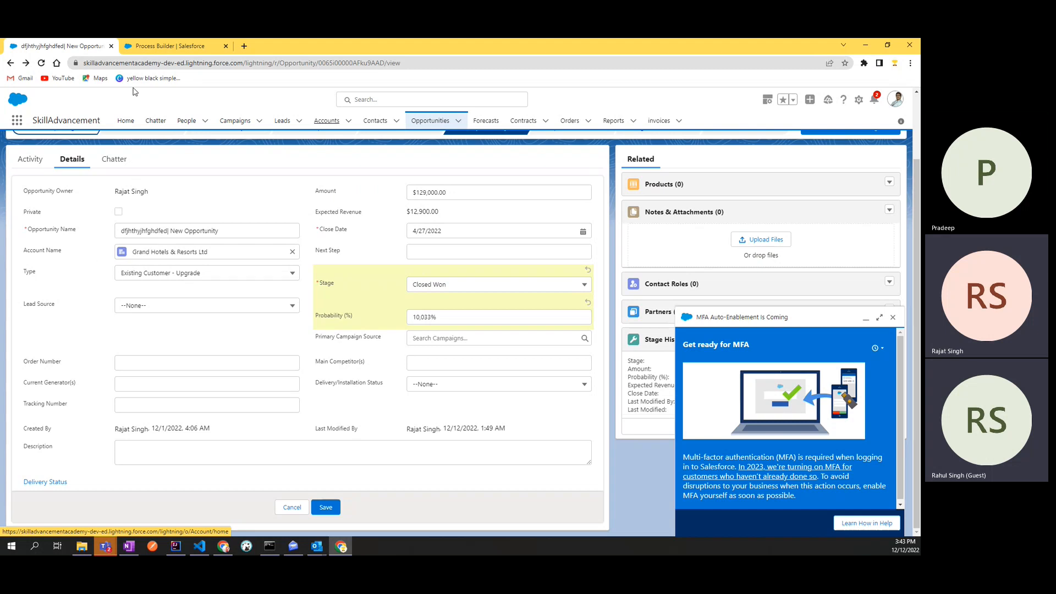
Return to Process Builder and set the second condition's operator to Equals, type to Picklist and value to High
click(144, 44)
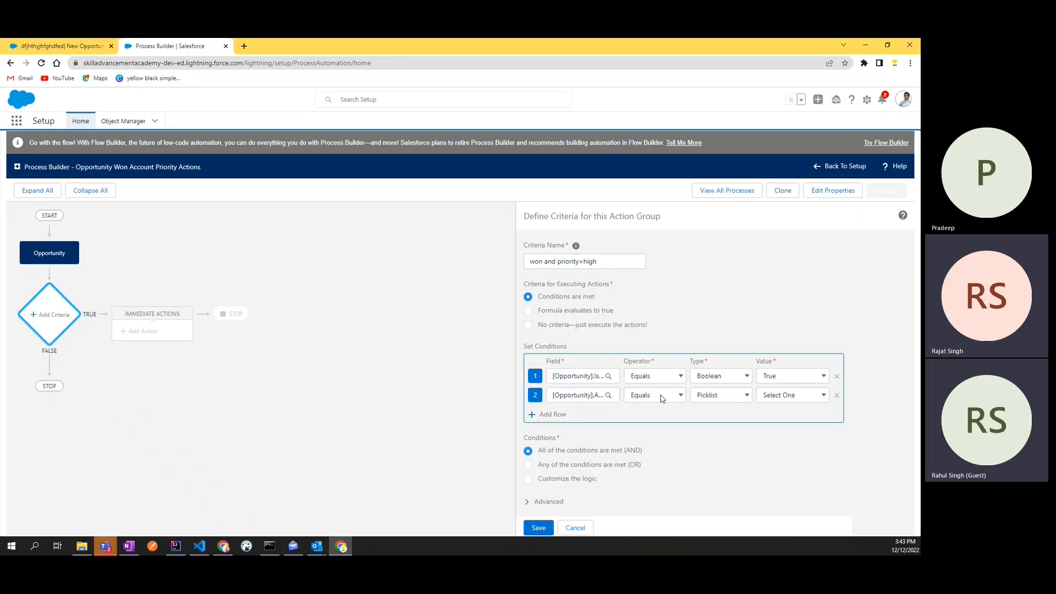
click(593, 397)
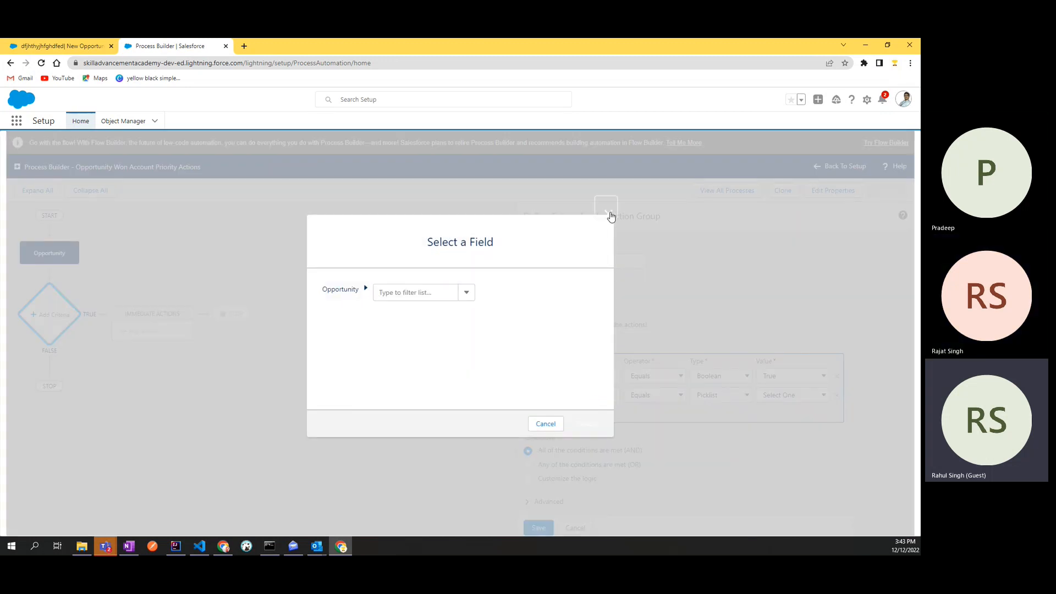
click(606, 214)
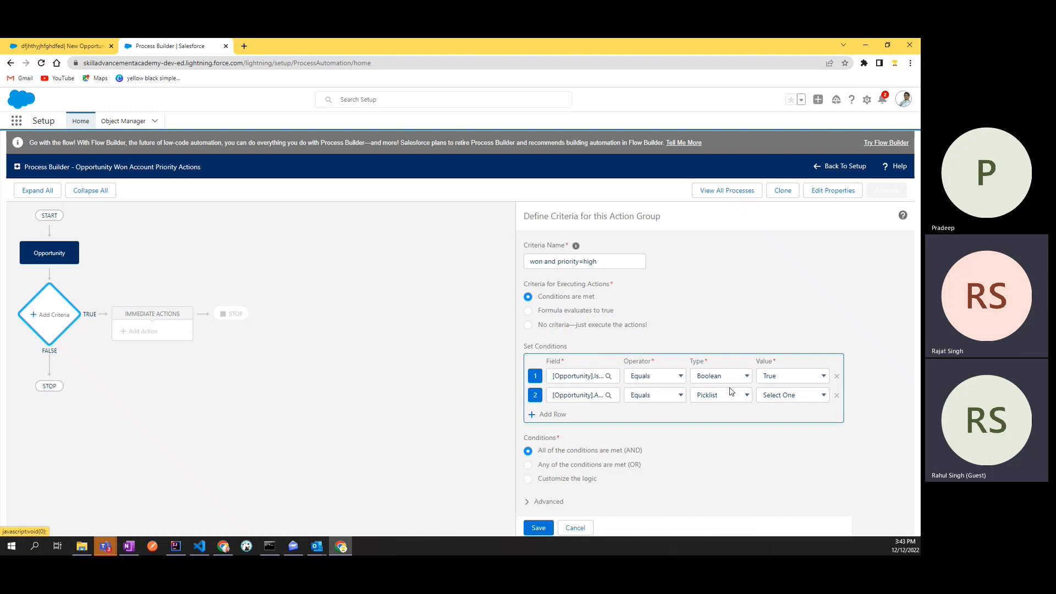
click(651, 395)
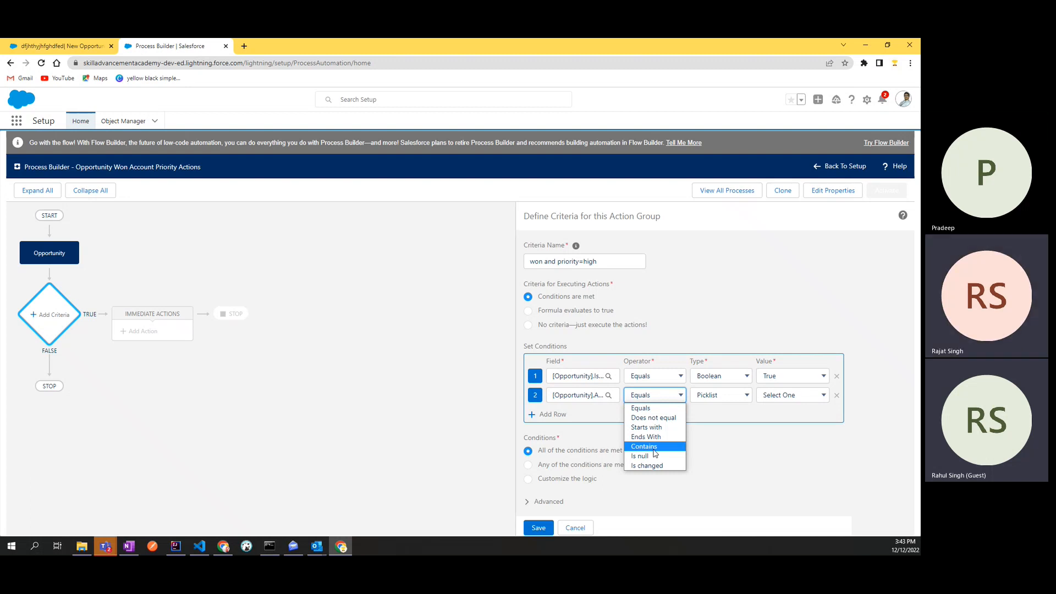
click(640, 408)
click(714, 396)
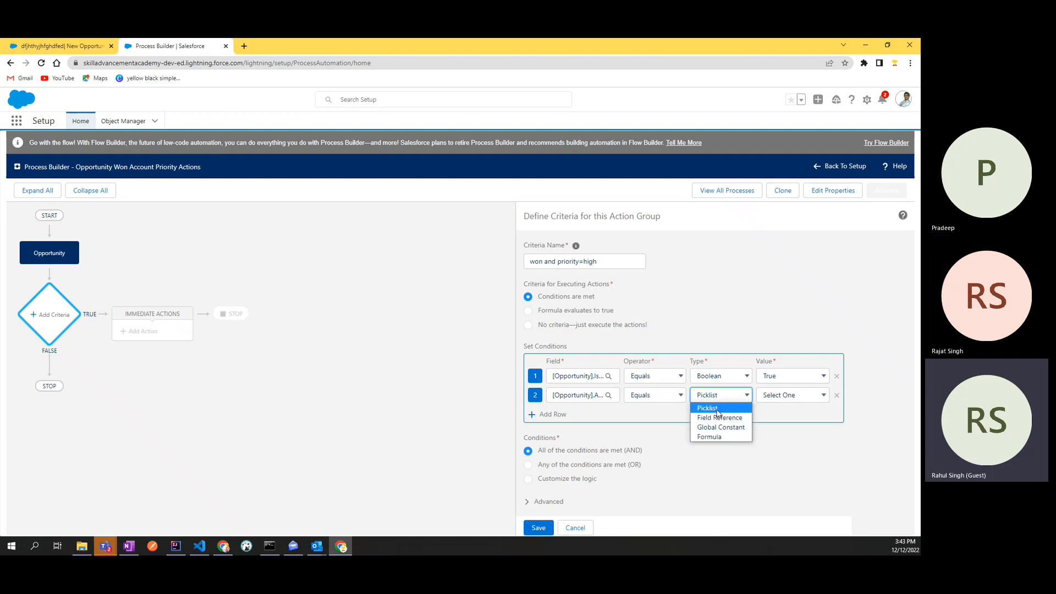
click(717, 409)
click(774, 397)
click(775, 419)
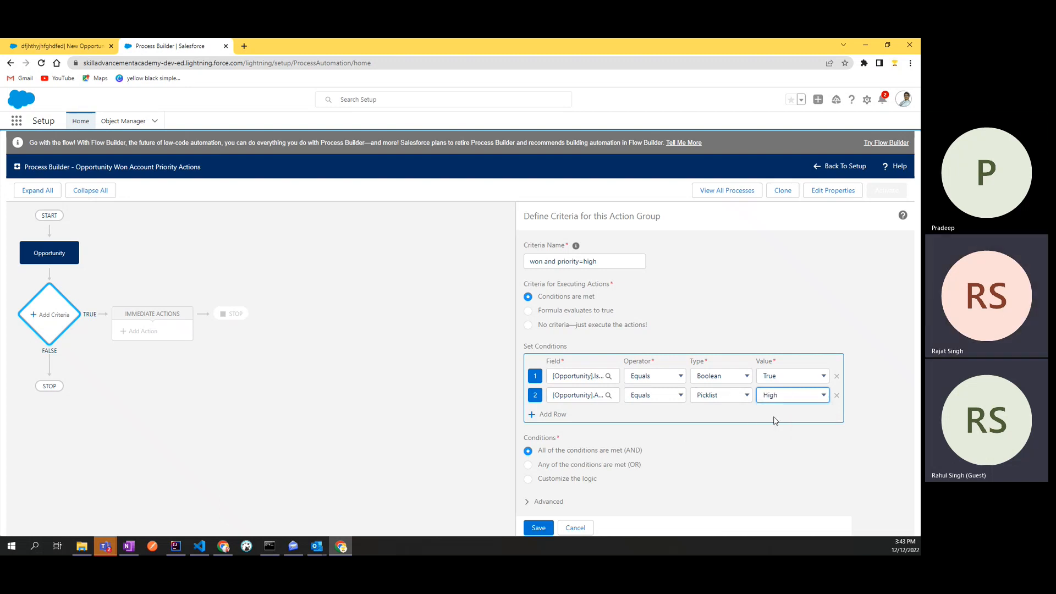
click(755, 421)
click(772, 398)
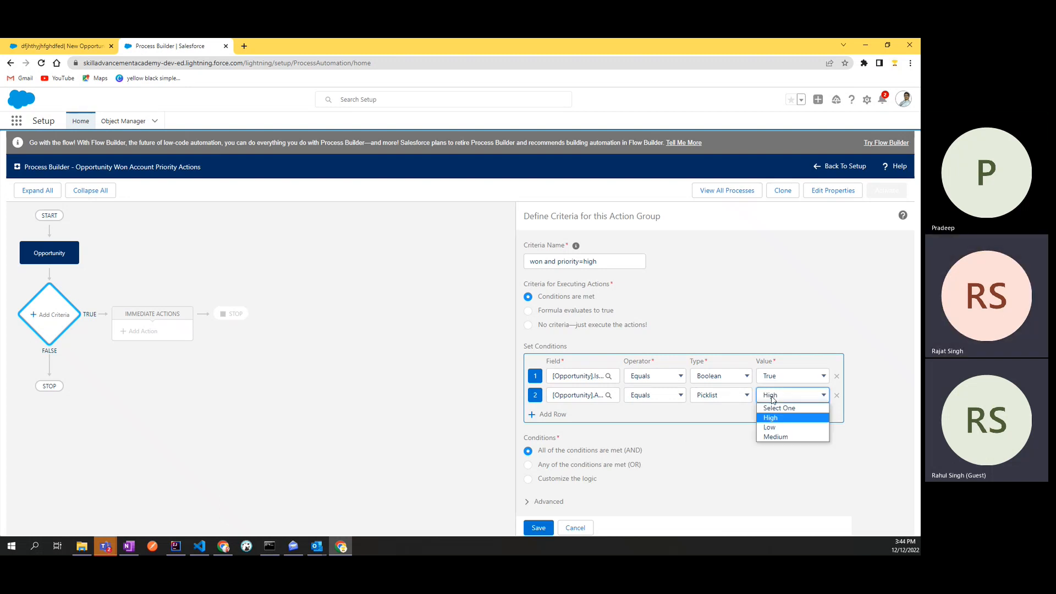
Reopen the second condition's field selection and follow the Opportunity's Account ID relationship to its list of account fields
click(569, 397)
click(608, 214)
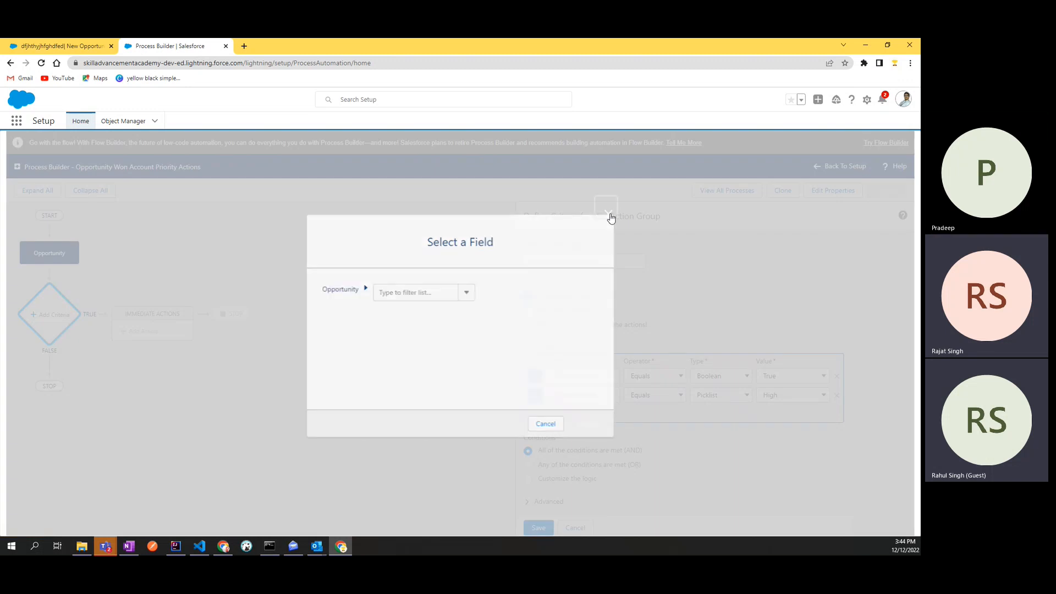
click(587, 403)
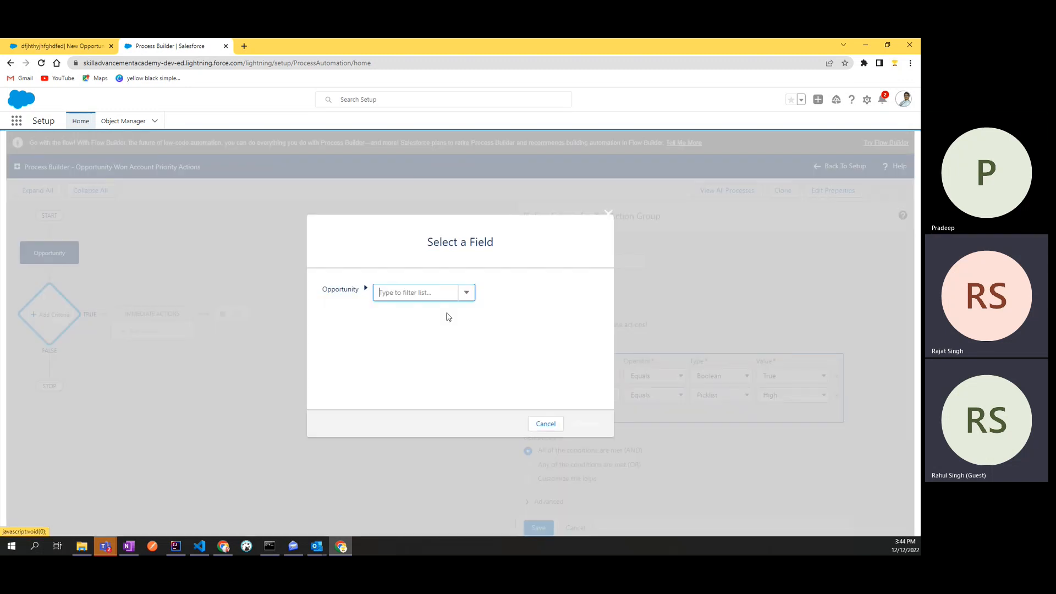
text(opp)
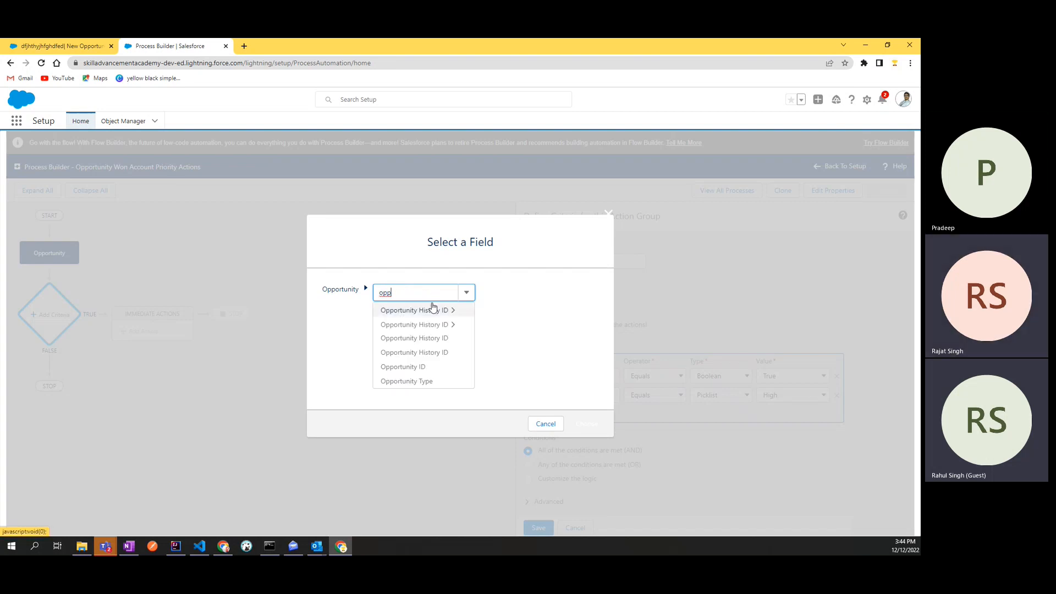
key(ctrl+a)
key(BackSpace)
text(acc)
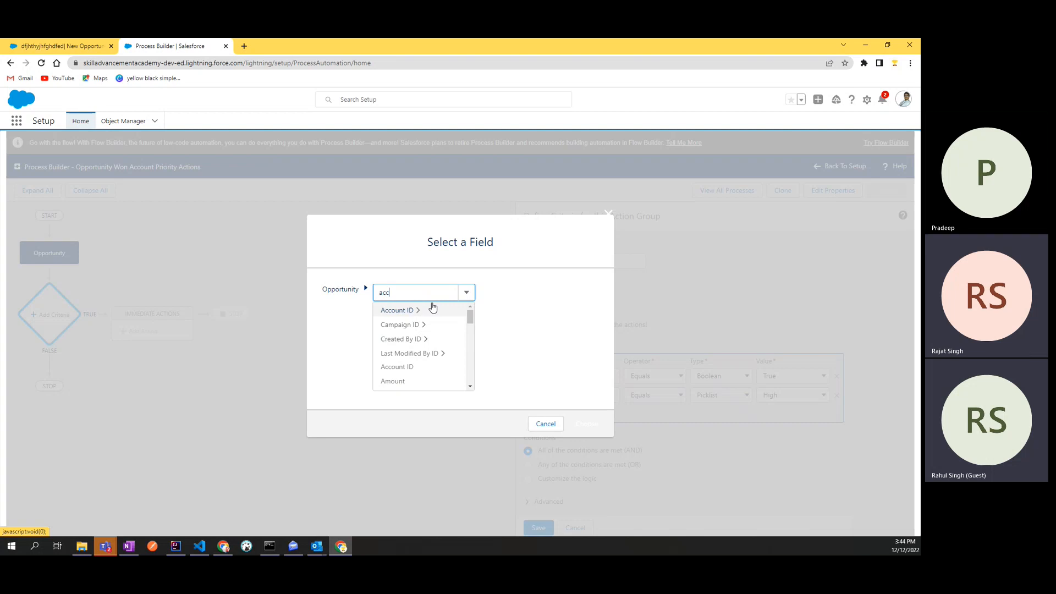
click(425, 310)
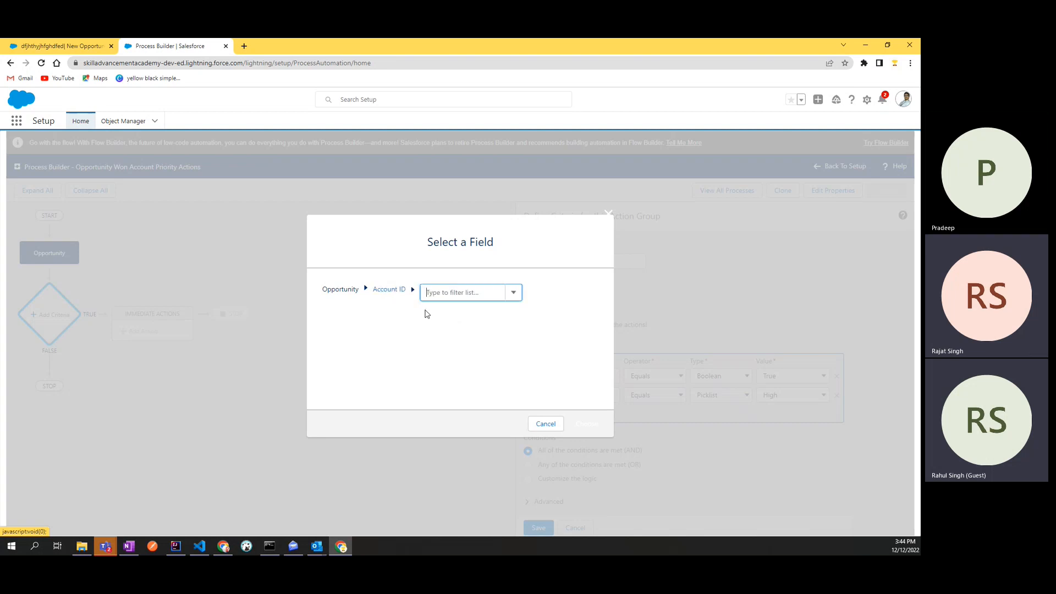
click(514, 293)
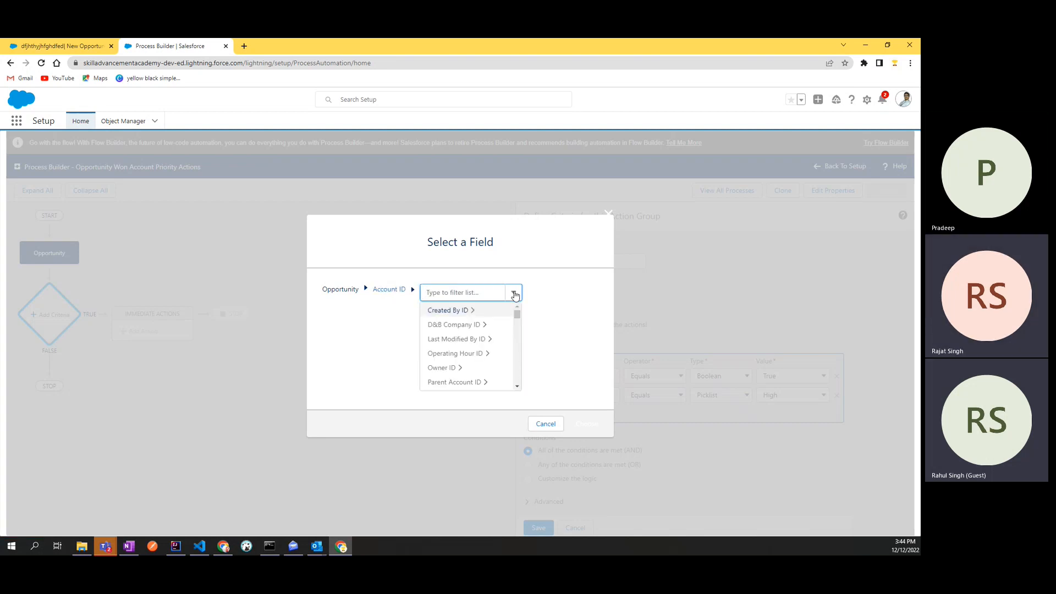
double_click(339, 288)
click(346, 291)
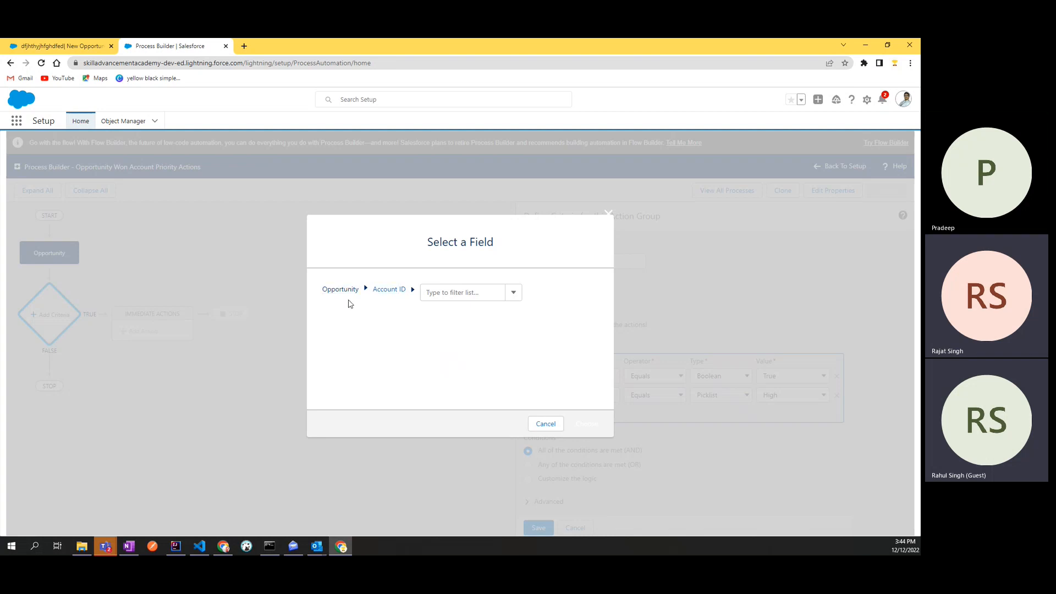
double_click(350, 291)
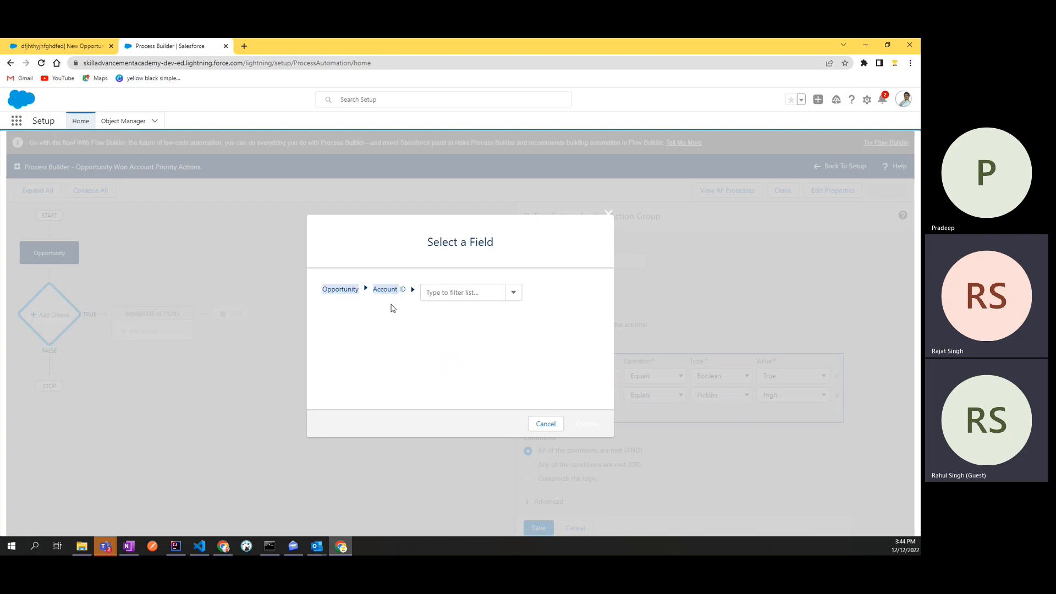
click(404, 337)
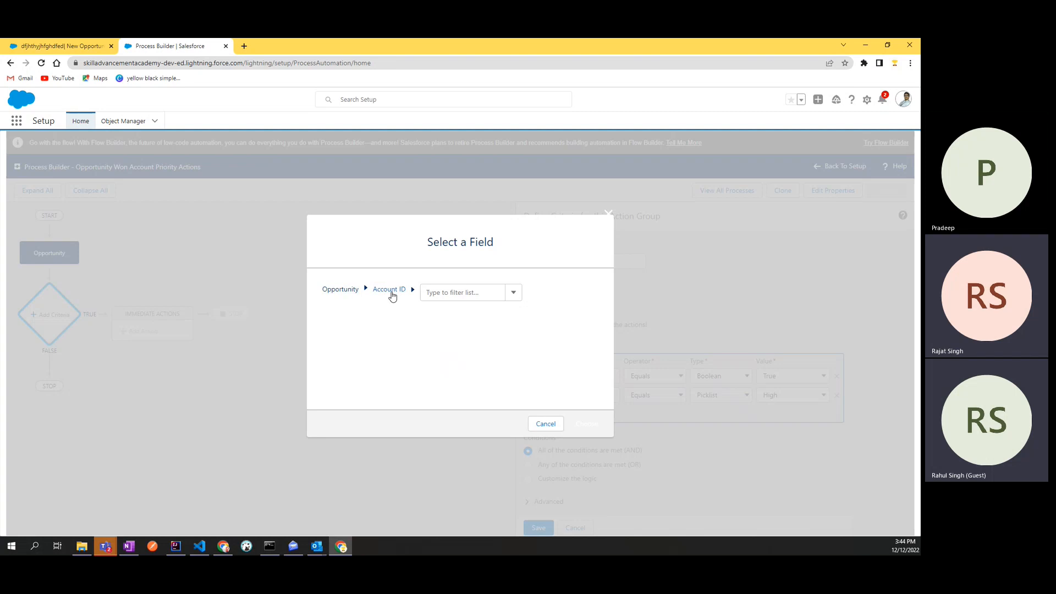
double_click(336, 291)
click(392, 333)
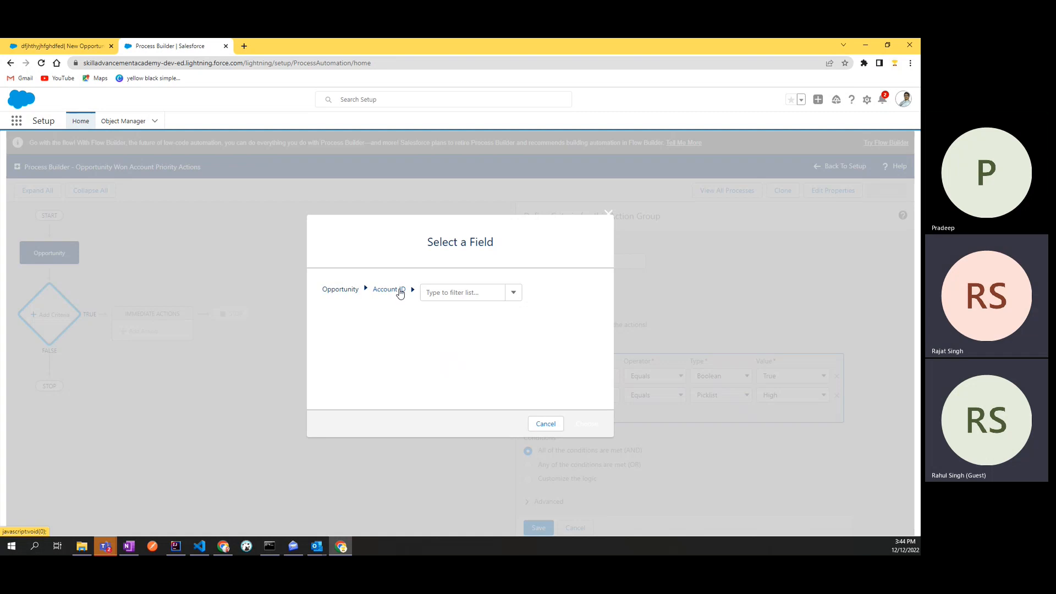
Filter the account fields for "cus" and confirm Customer Priority as the second condition's field
click(511, 296)
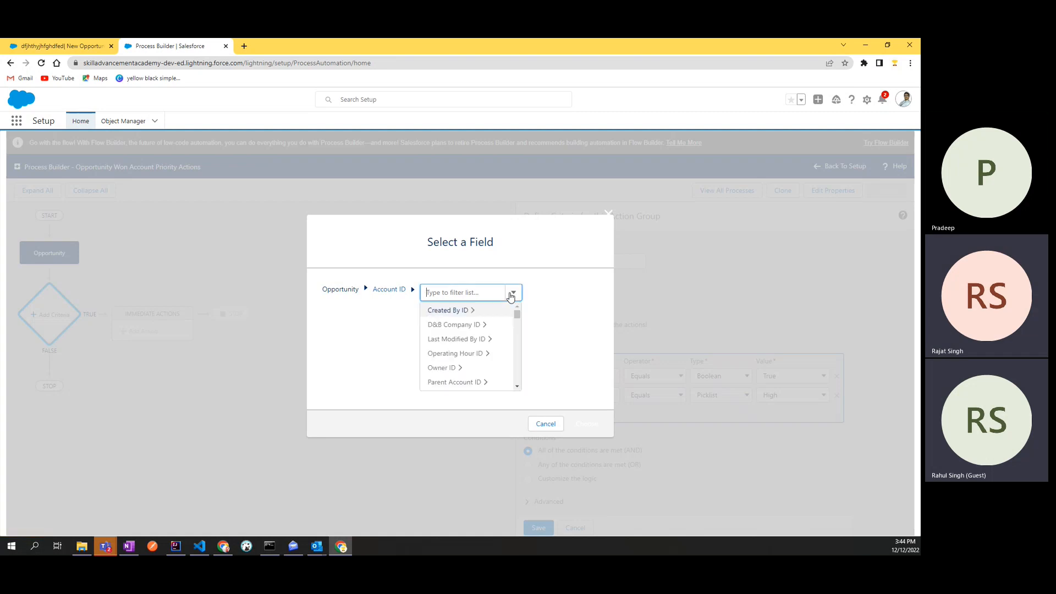
text(cus)
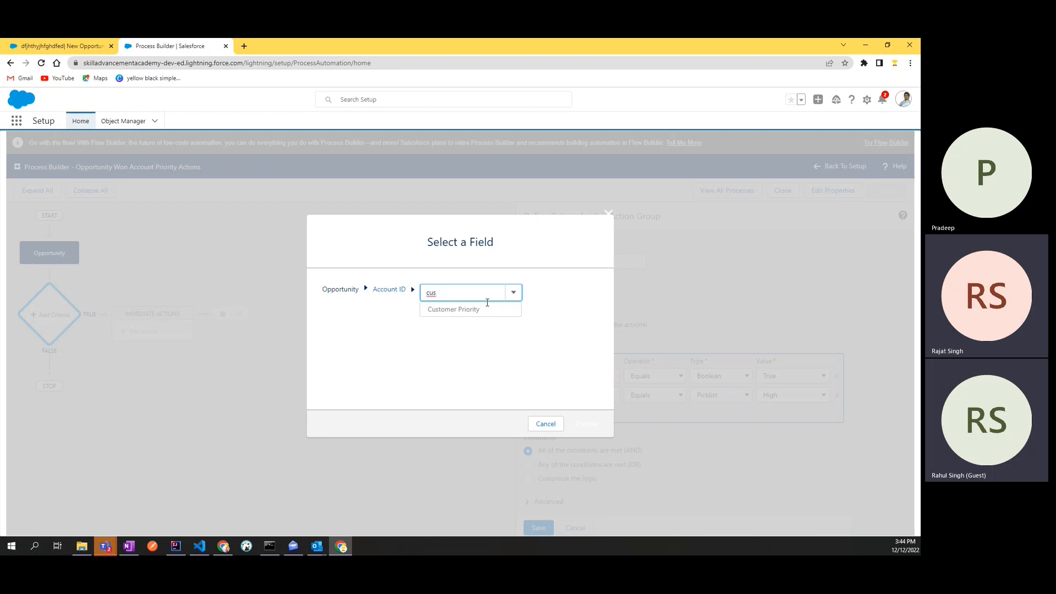
click(462, 309)
click(586, 423)
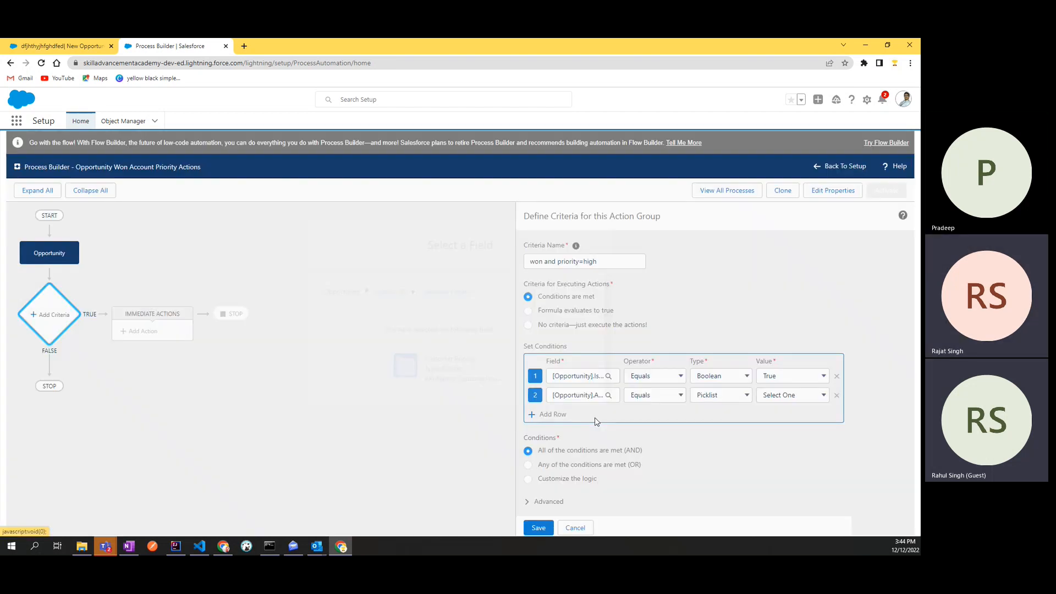
Set the second condition's value to High and save the criteria
click(785, 396)
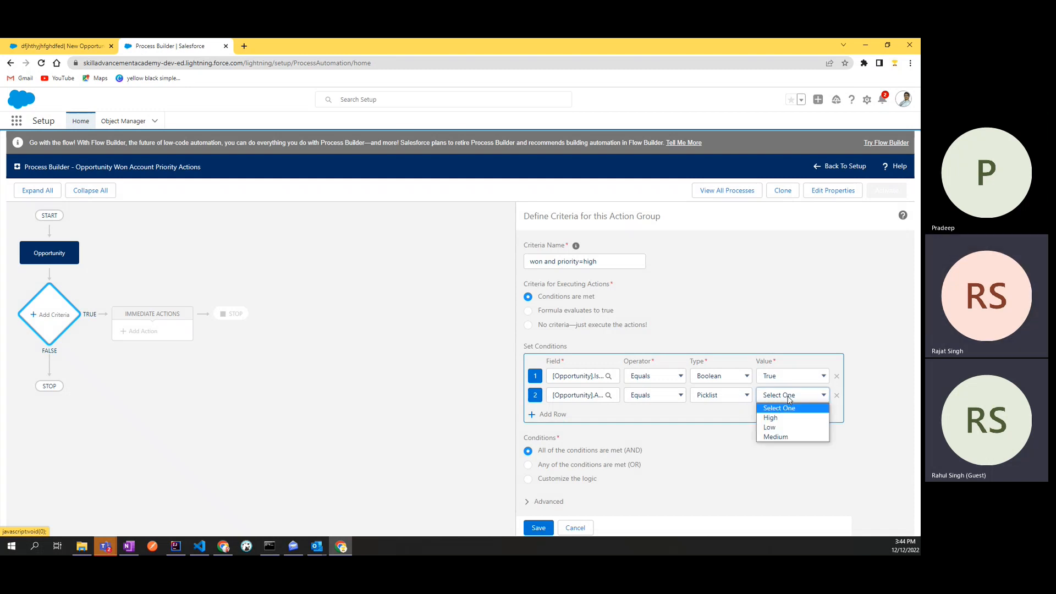
click(785, 418)
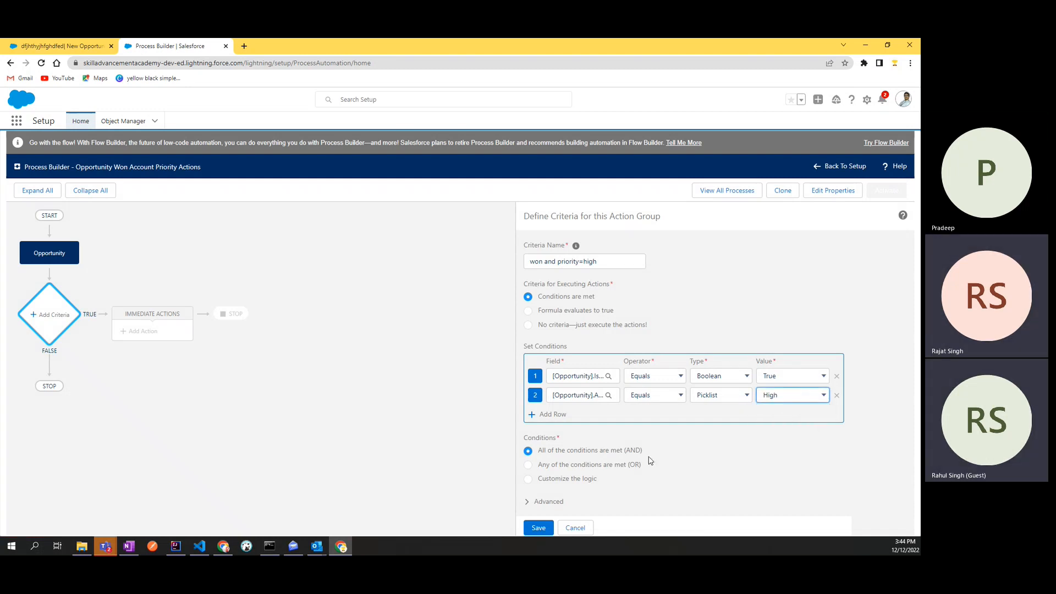
click(538, 528)
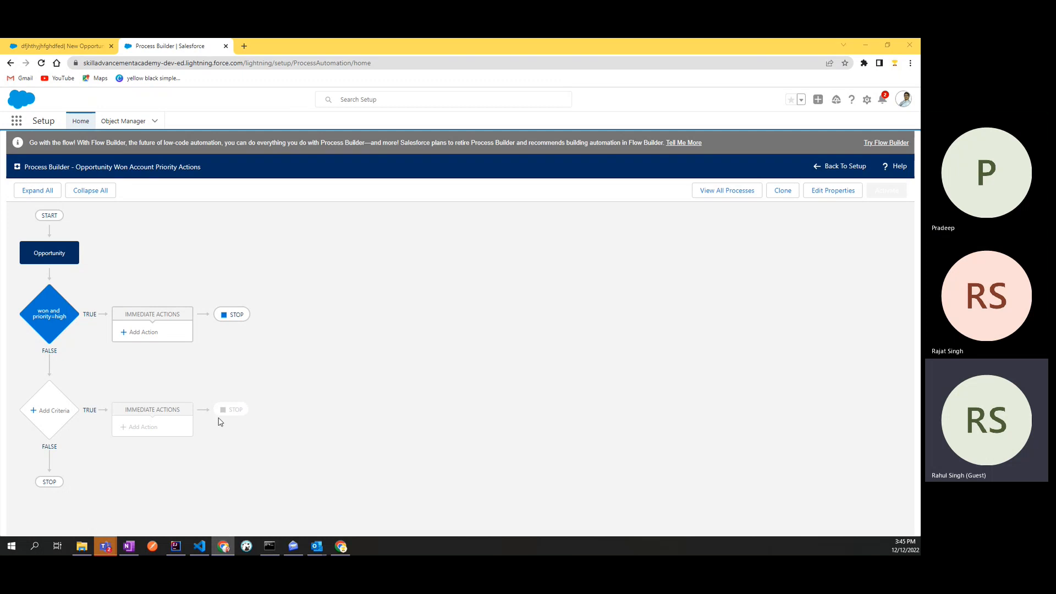
Reopen the "won and priority=high" criteria and expand its advanced options
click(61, 322)
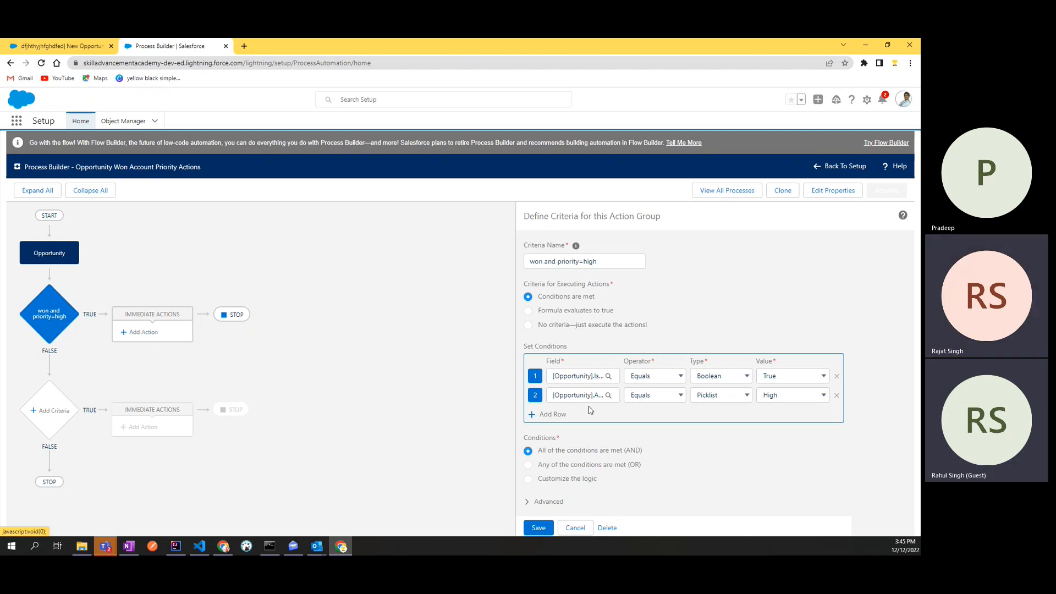
click(557, 503)
scroll(558, 506, down, 1)
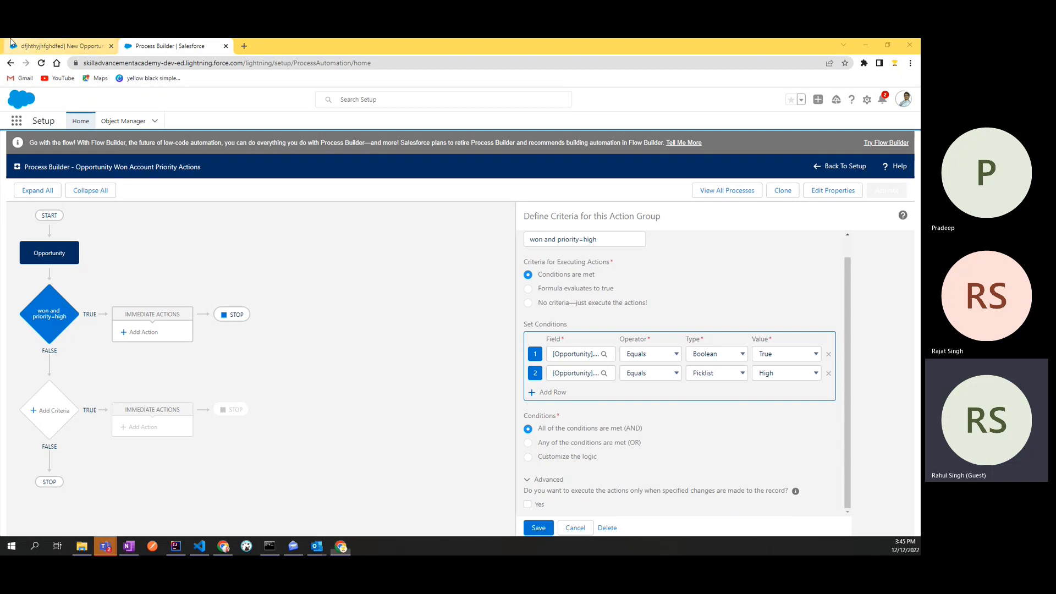
Review the opportunity record's details, and return to Process Builder to examine how the criteria's conditions are combined
click(67, 46)
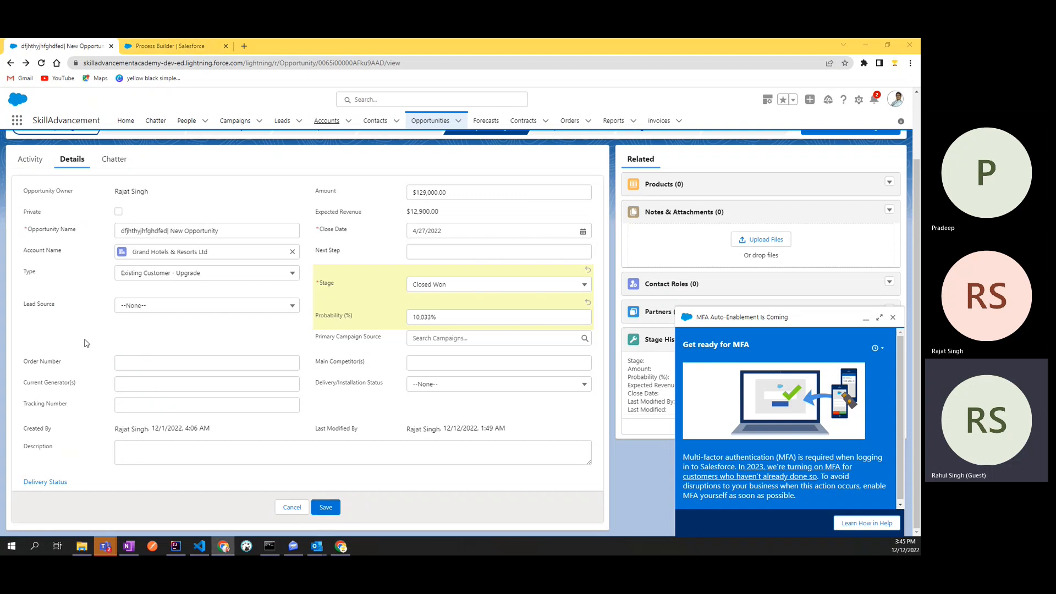
click(188, 42)
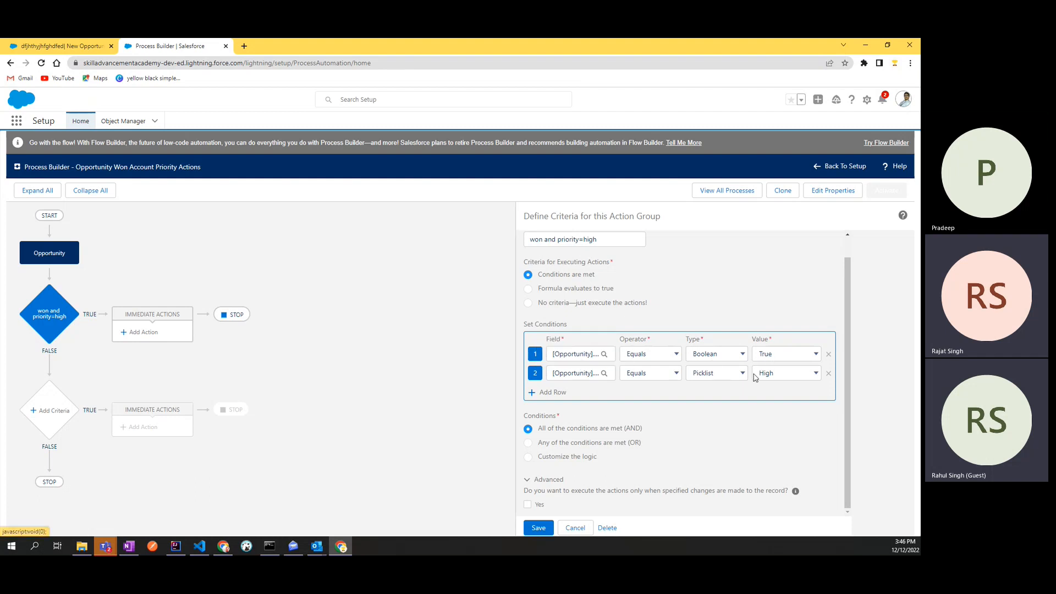
drag(525, 417, 570, 417)
click(593, 414)
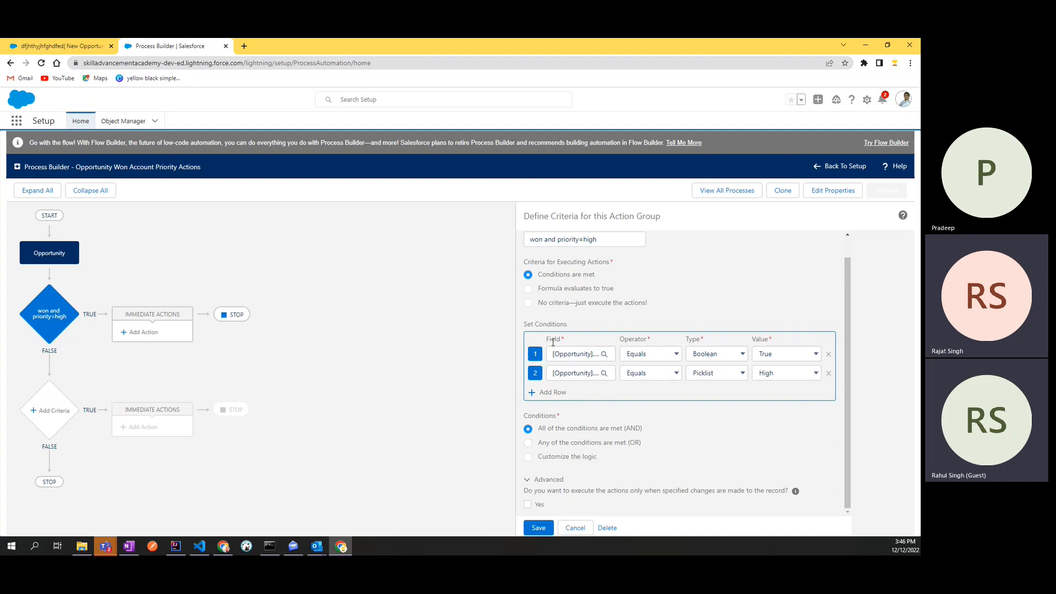
Try customized logic for the two conditions, clear the entry and return to All of the conditions are met (AND)
click(529, 457)
click(533, 494)
scroll(533, 494, down, 1)
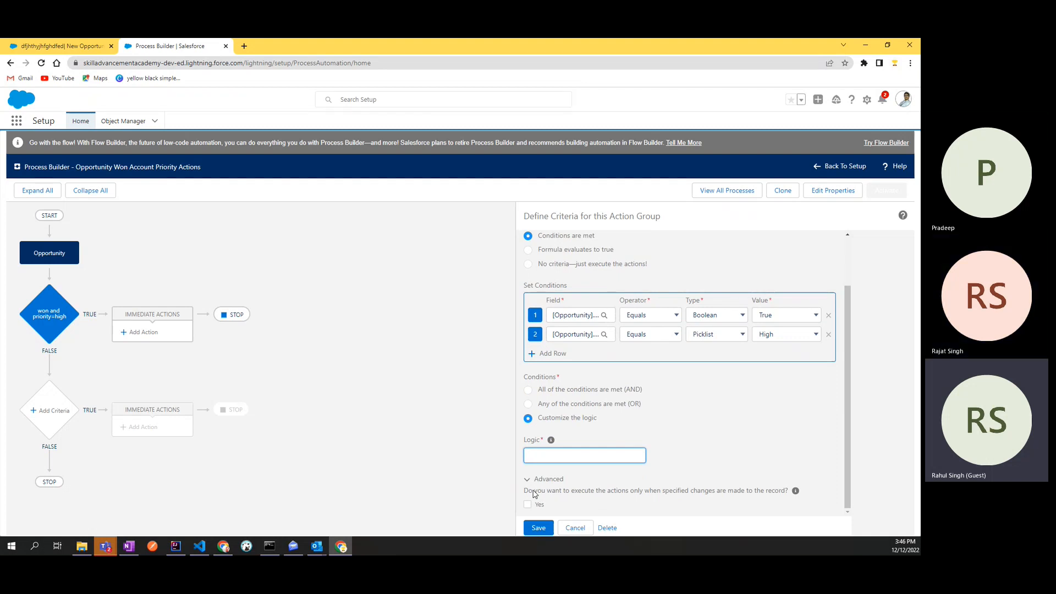
text(1)
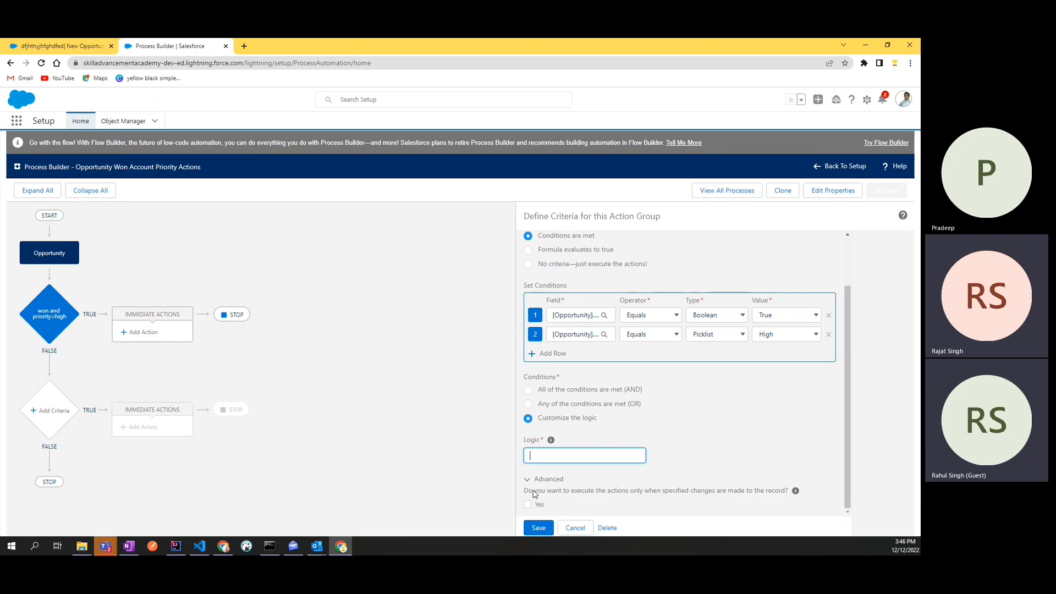
mouse_move(551, 441)
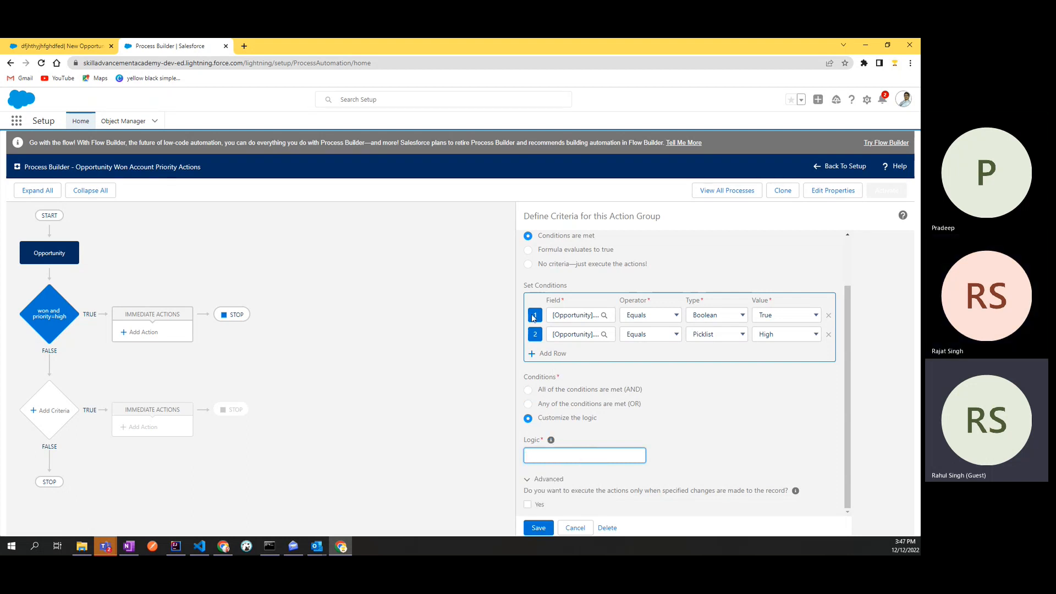
text(1)
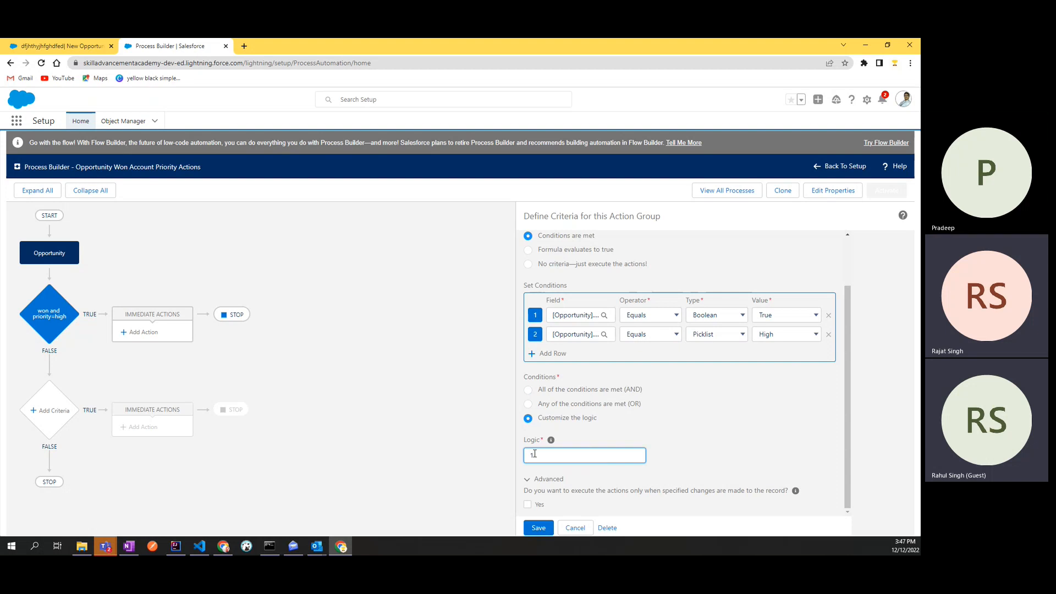
mouse_move(551, 442)
text(d 2)
key(ctrl+a)
key(BackSpace)
click(654, 409)
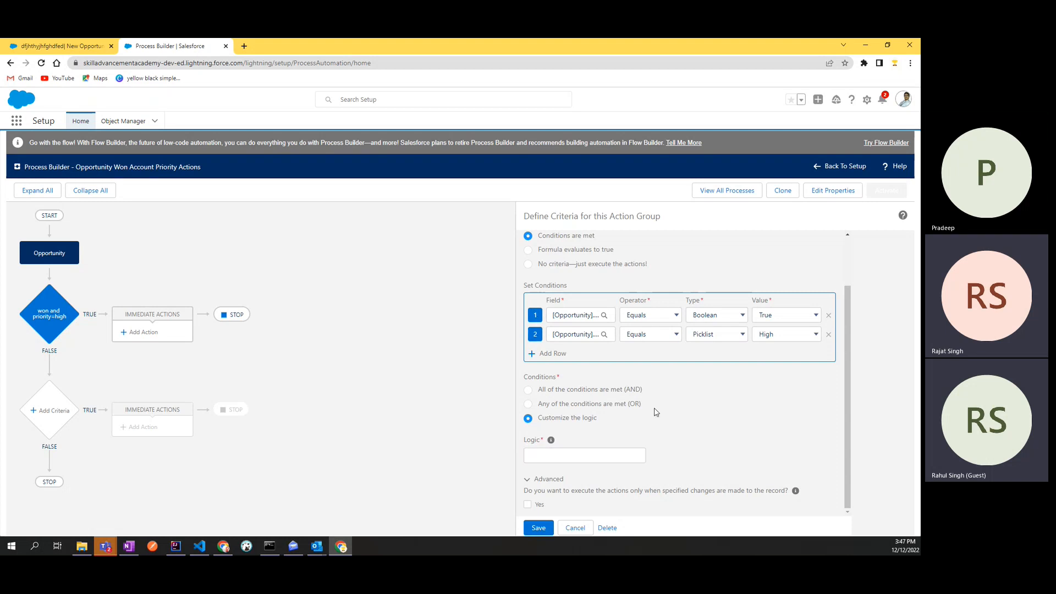
click(529, 392)
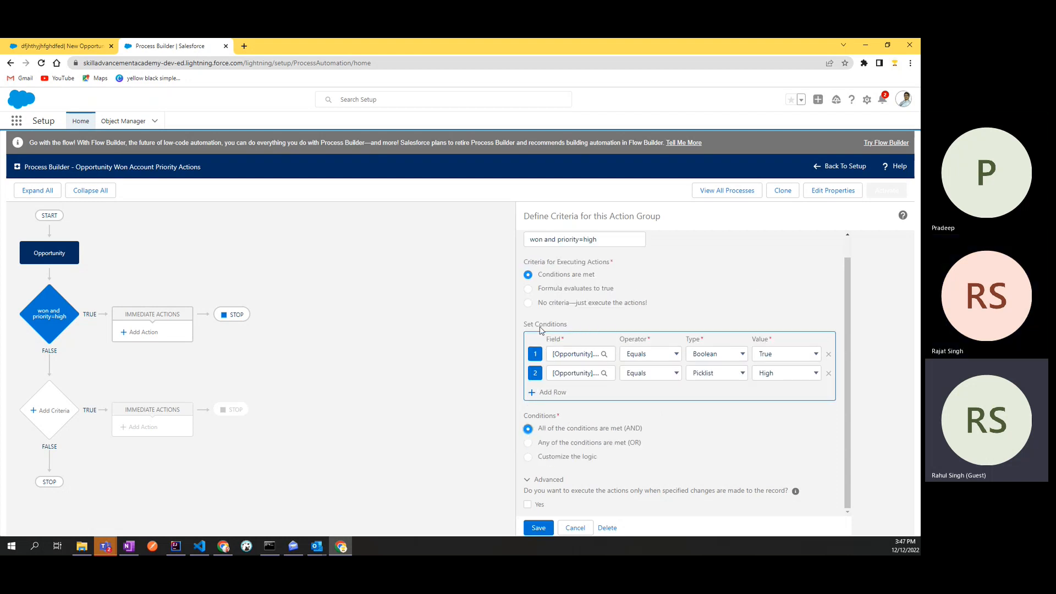
Add a third condition row and dismiss its field selection without choosing a field
drag(524, 325, 568, 333)
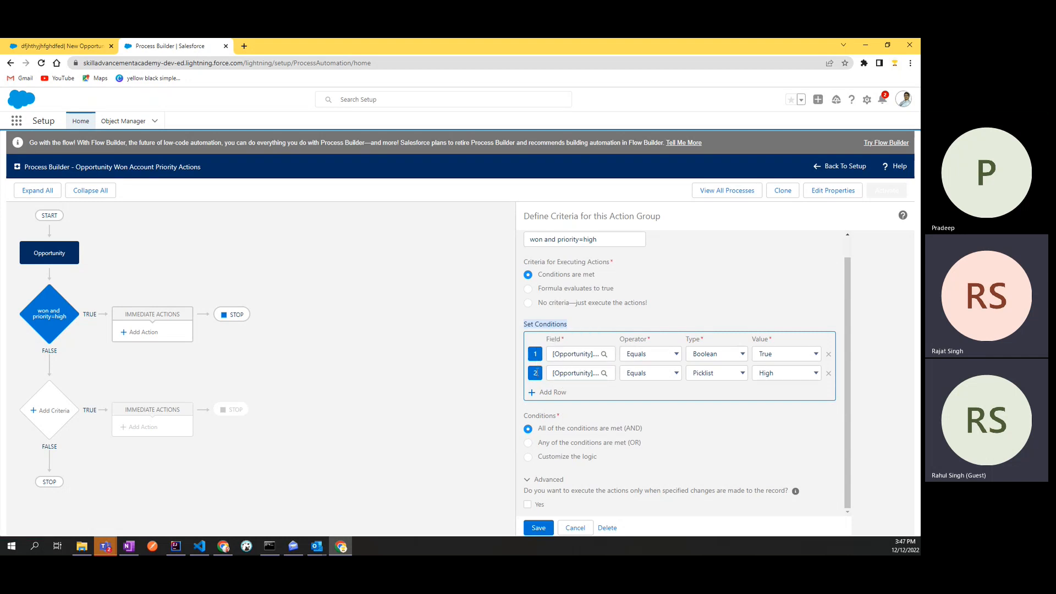
click(539, 392)
click(557, 393)
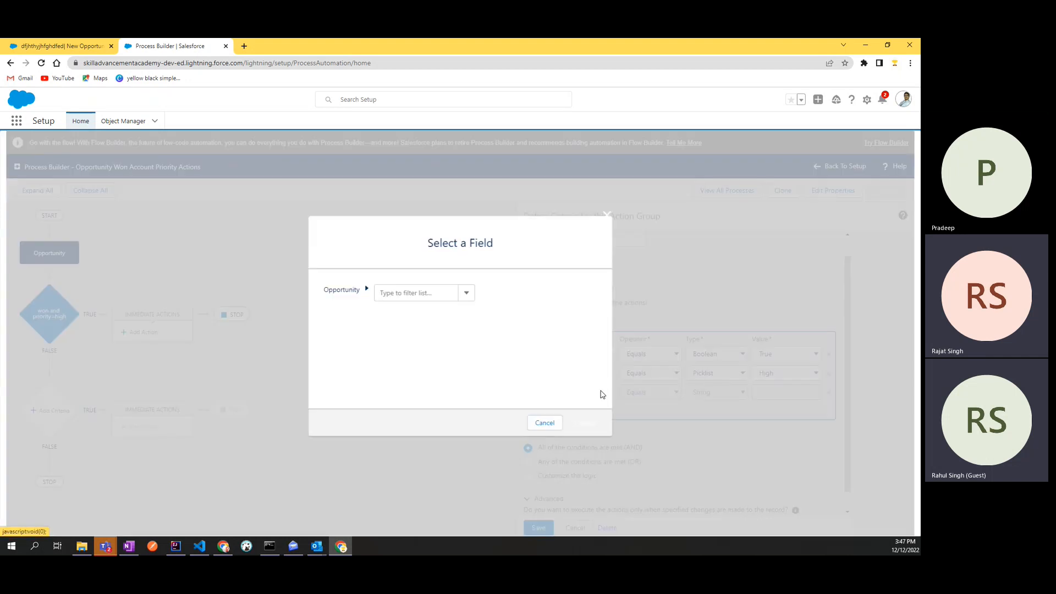
click(546, 422)
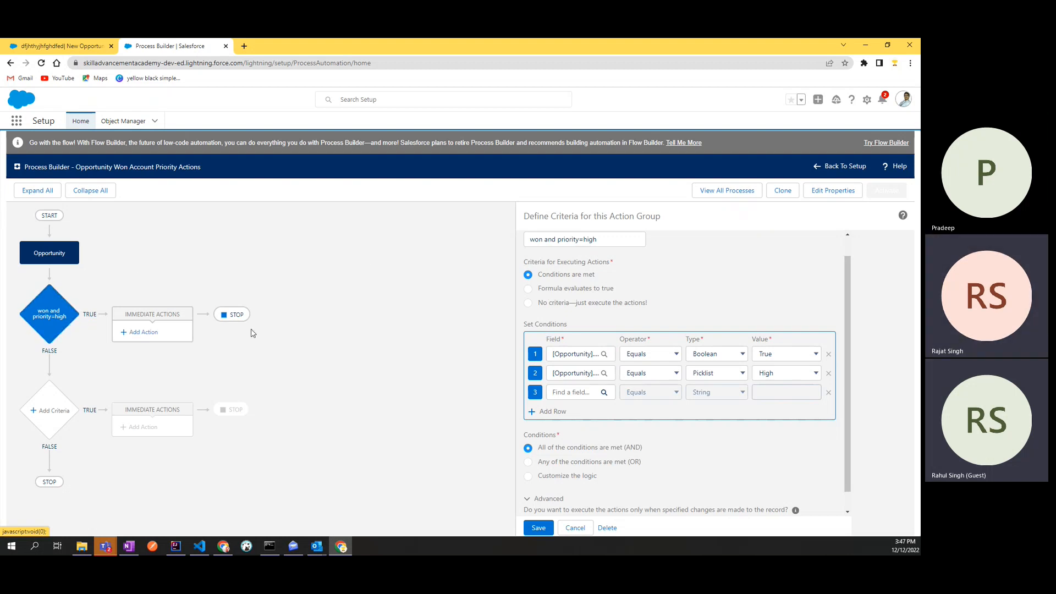
Try Any of the conditions are met (OR), and switch to Customize the logic with 1 as the logic
scroll(532, 451, down, 2)
click(528, 443)
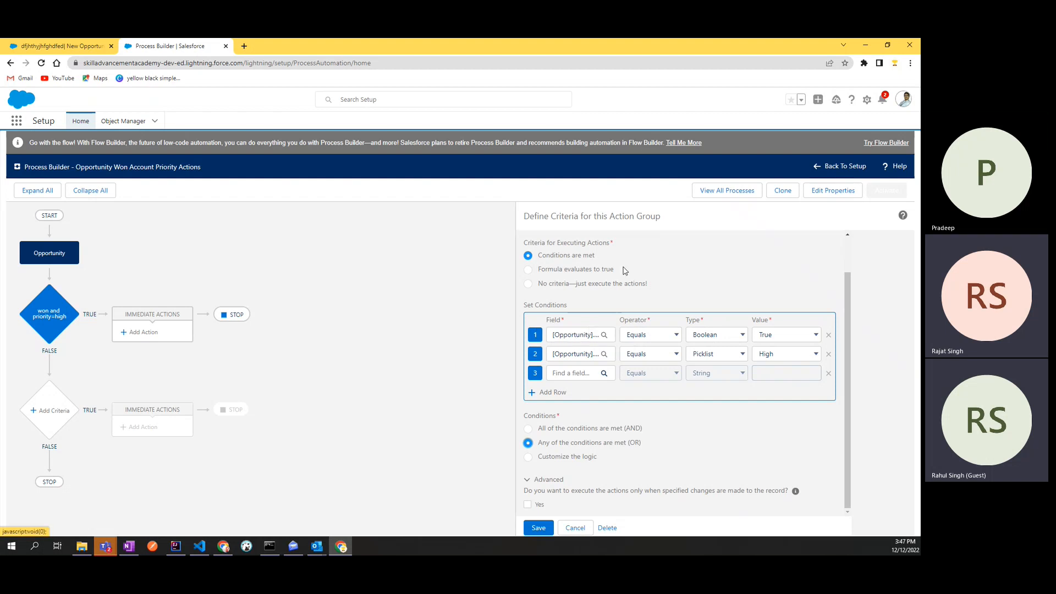
drag(662, 222, 525, 219)
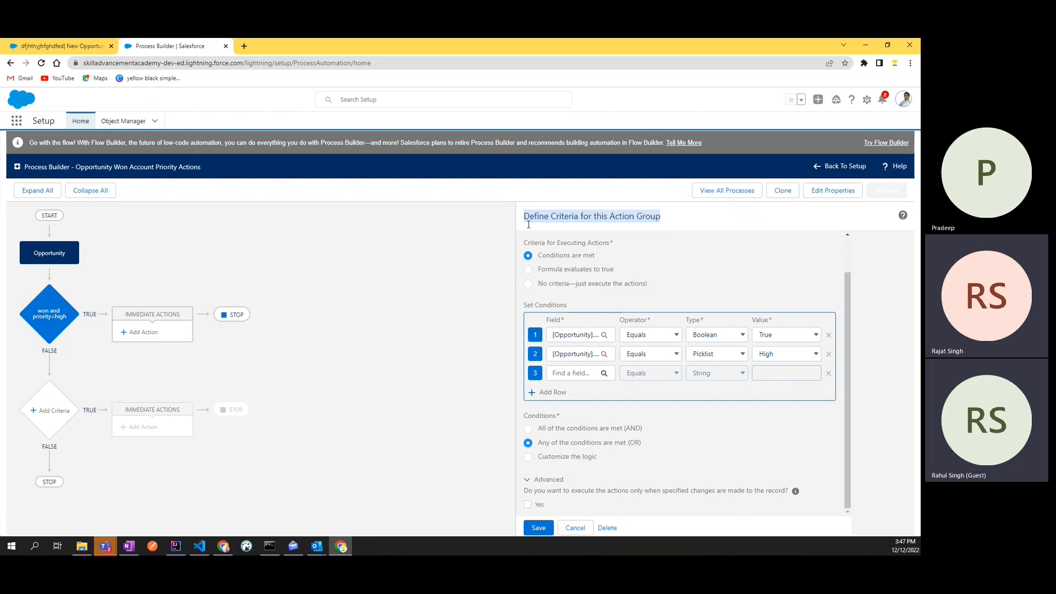
click(575, 456)
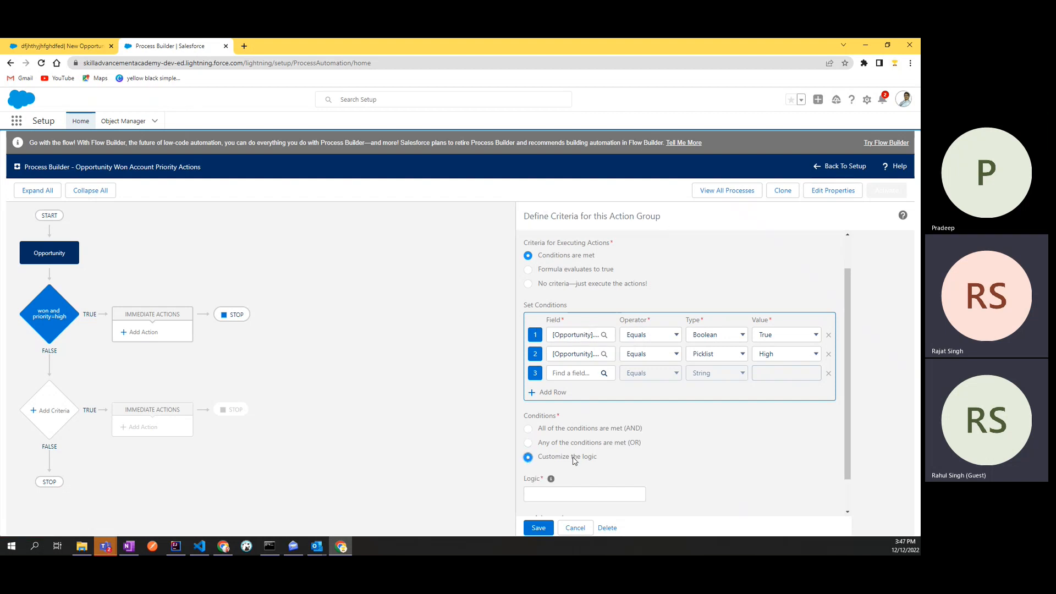
click(572, 494)
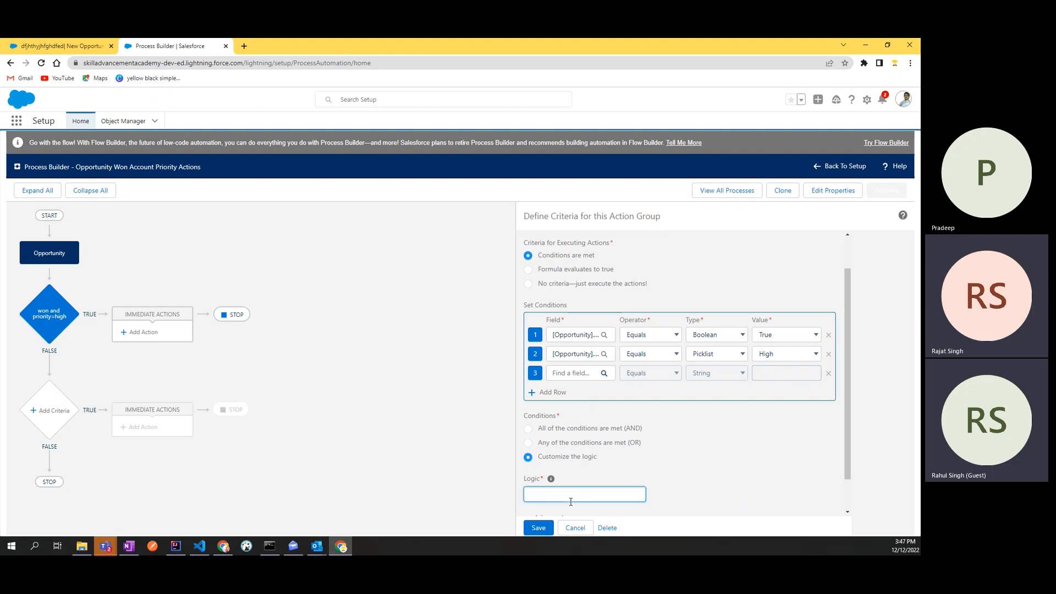
click(699, 457)
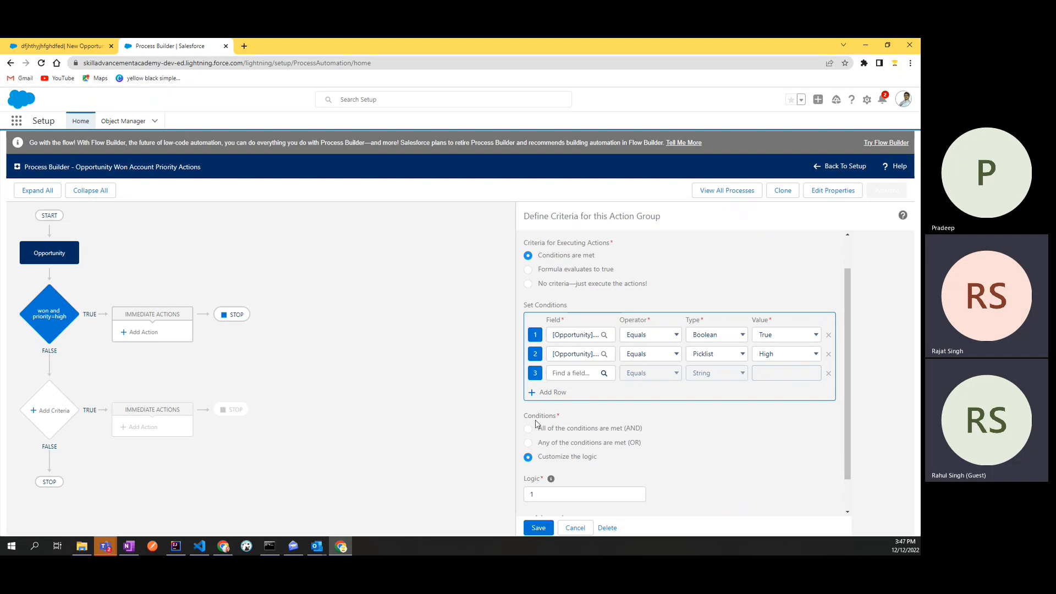
Try 1 and 3 as the customized logic for the criteria's conditions
click(544, 497)
text(and)
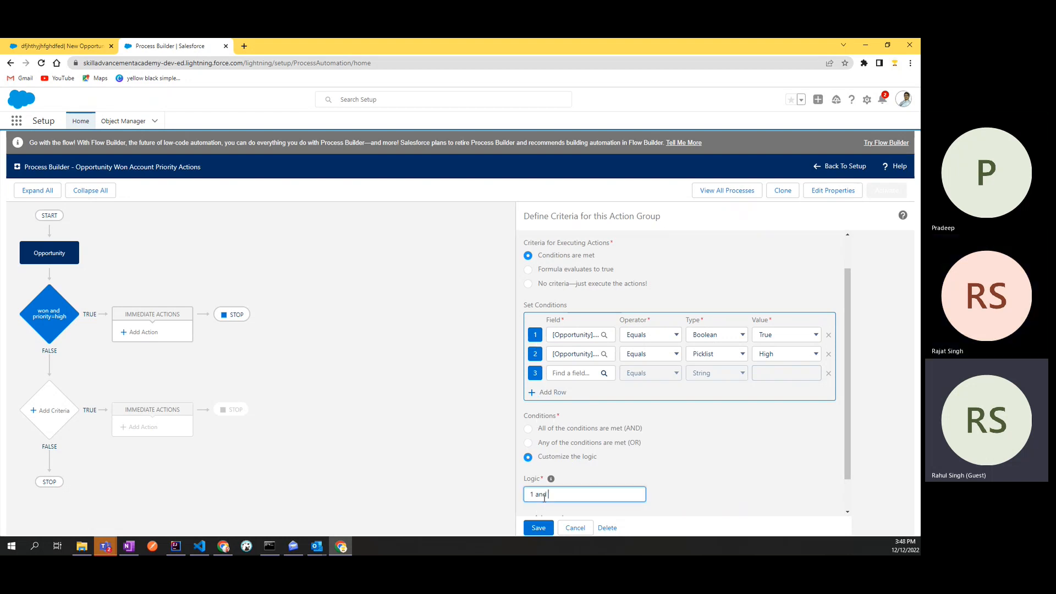
click(696, 475)
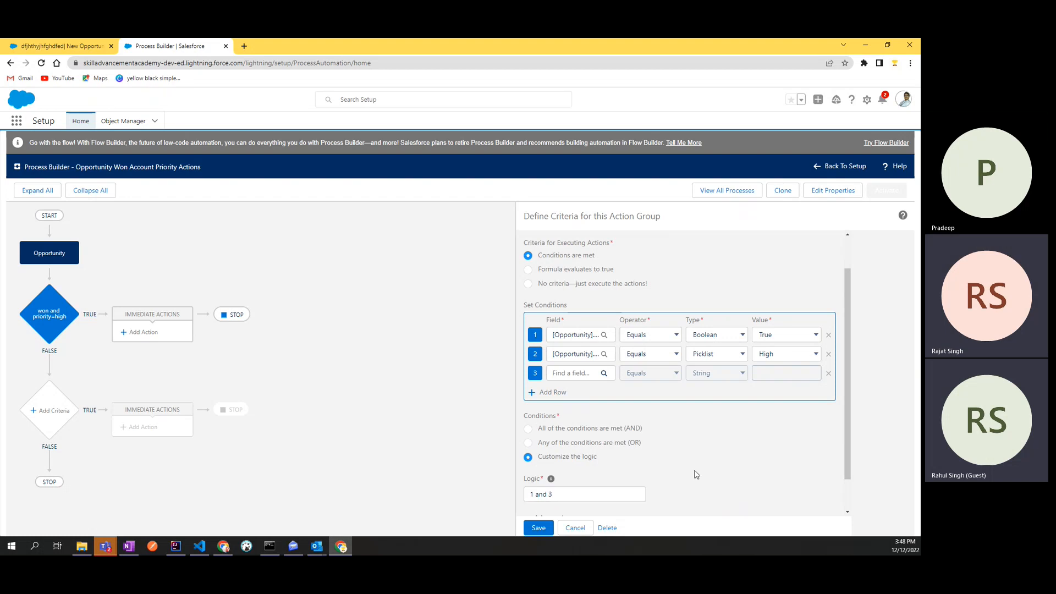
scroll(696, 475, down, 2)
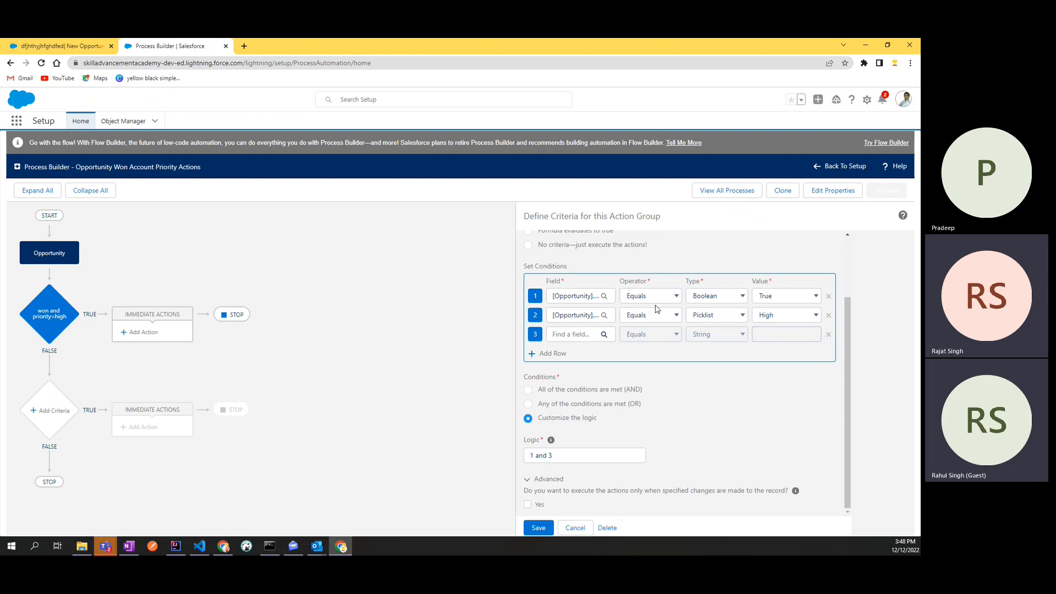
click(759, 441)
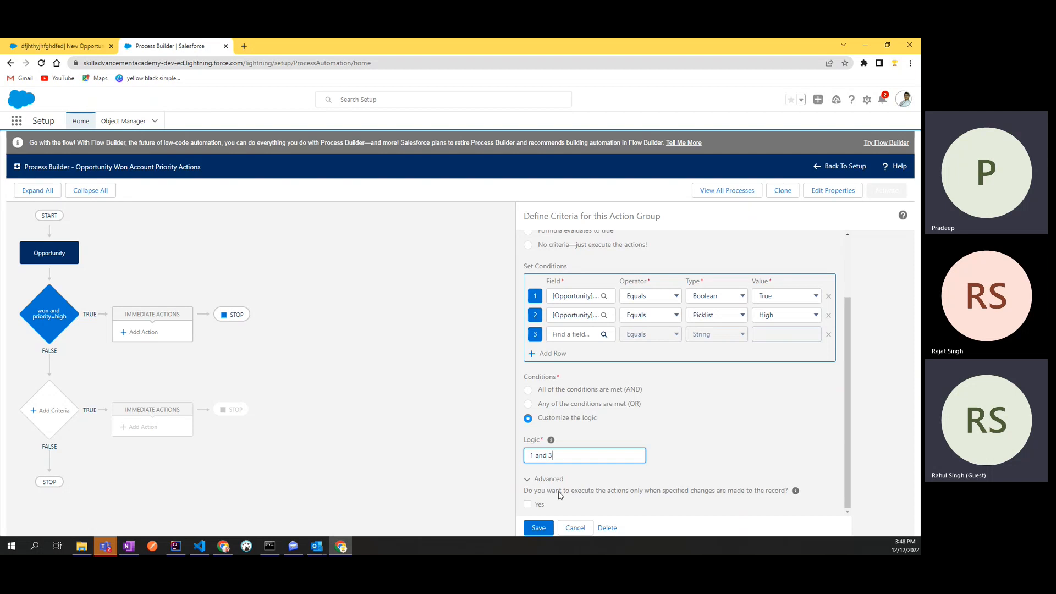
Try the advanced option that executes the actions only when specified changes are made to the record
drag(536, 492, 604, 495)
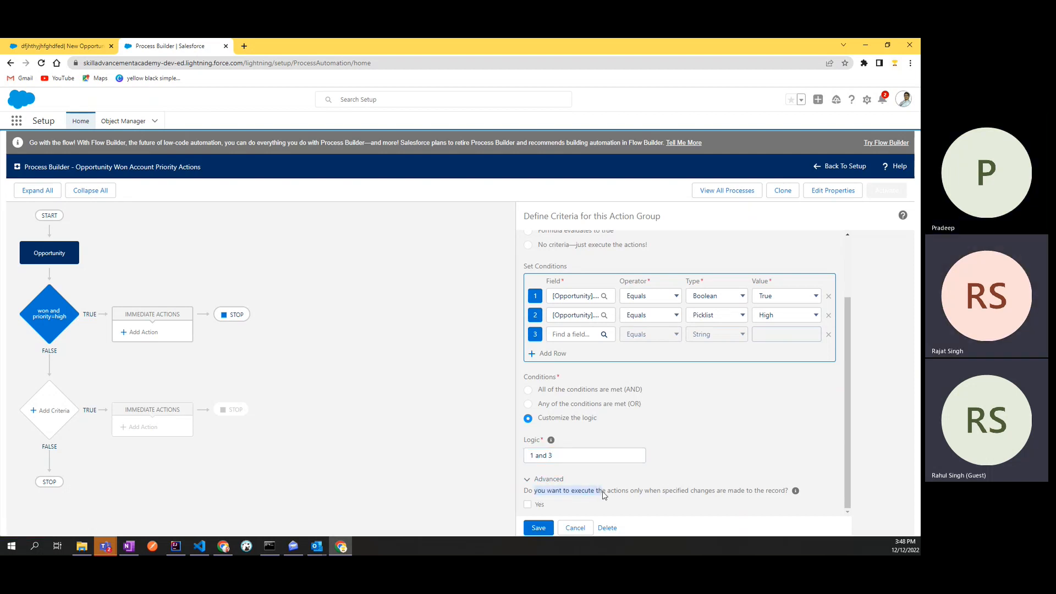
click(677, 494)
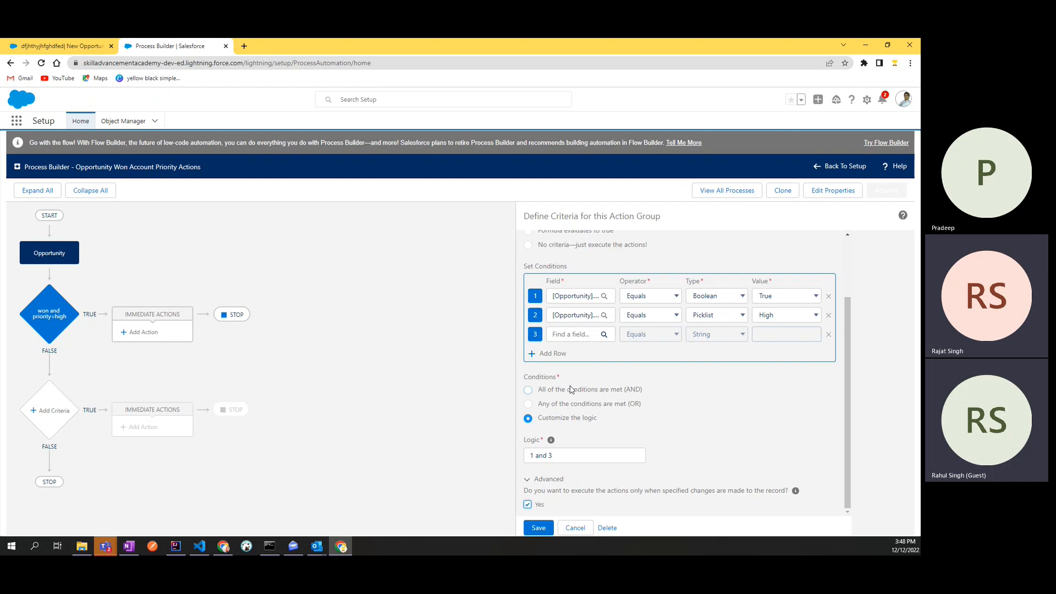
scroll(570, 389, up, 2)
scroll(570, 389, down, 2)
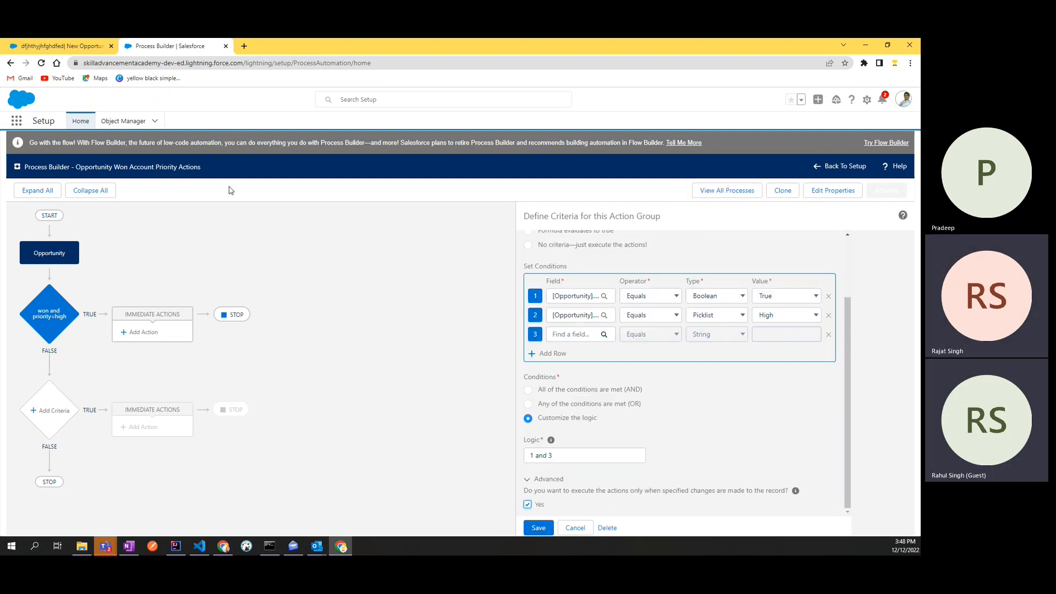
Examine the opportunity record's Stage field, and return to Process Builder to compare it with the advanced option's wording
click(60, 47)
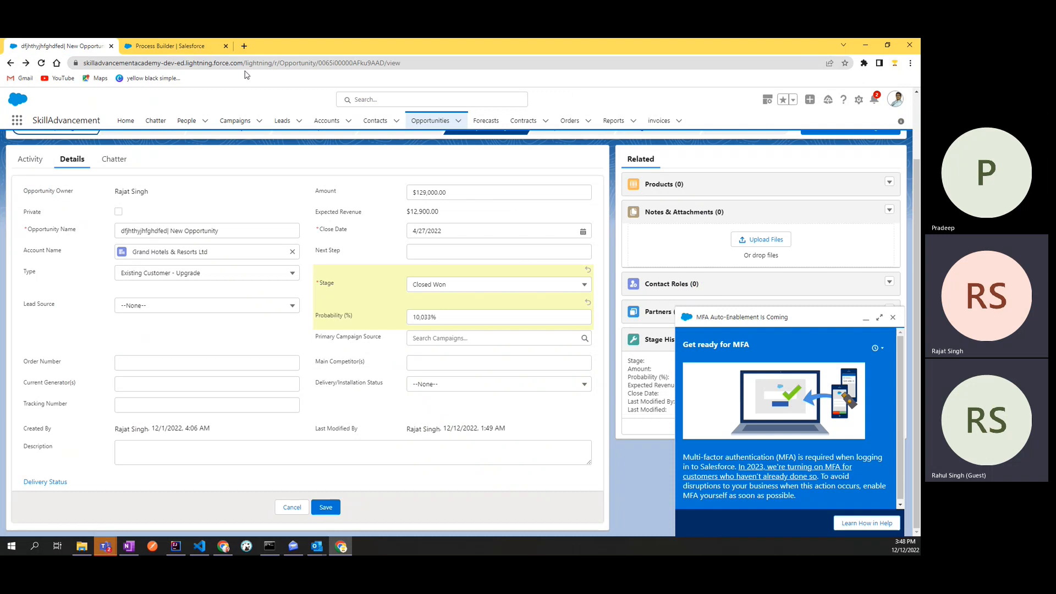
drag(334, 288, 318, 286)
click(178, 46)
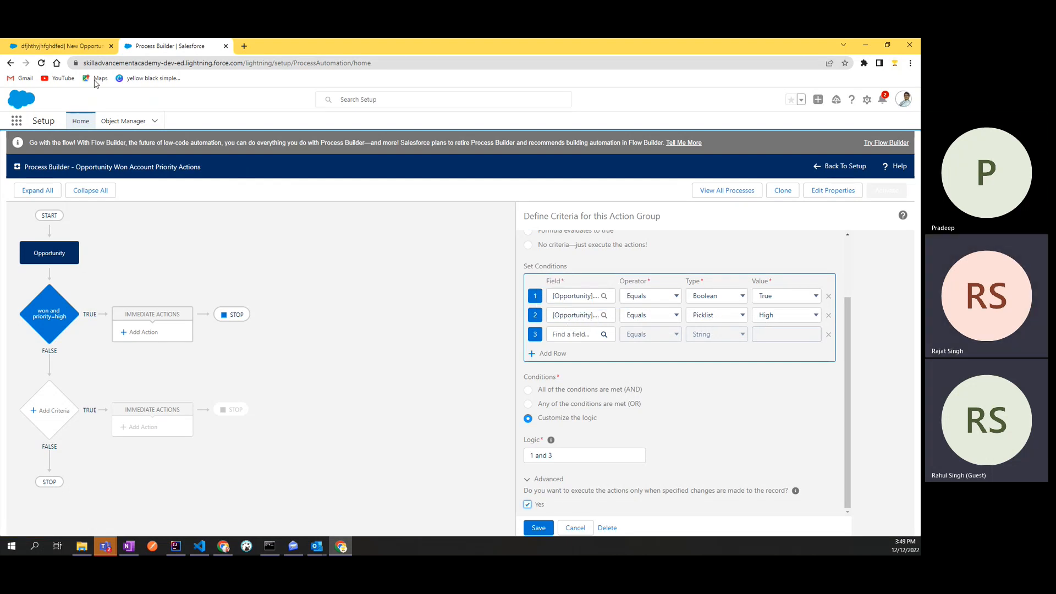
click(69, 46)
click(170, 46)
drag(692, 497, 790, 498)
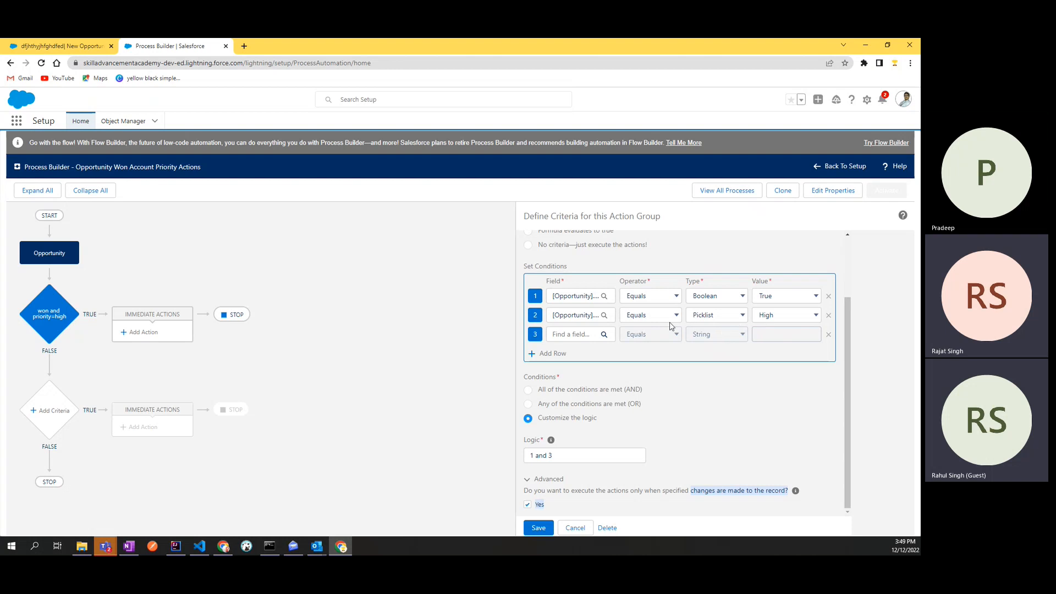
Combine the conditions with All of the conditions are met (AND), executing actions only when specified changes are made to the record
click(532, 505)
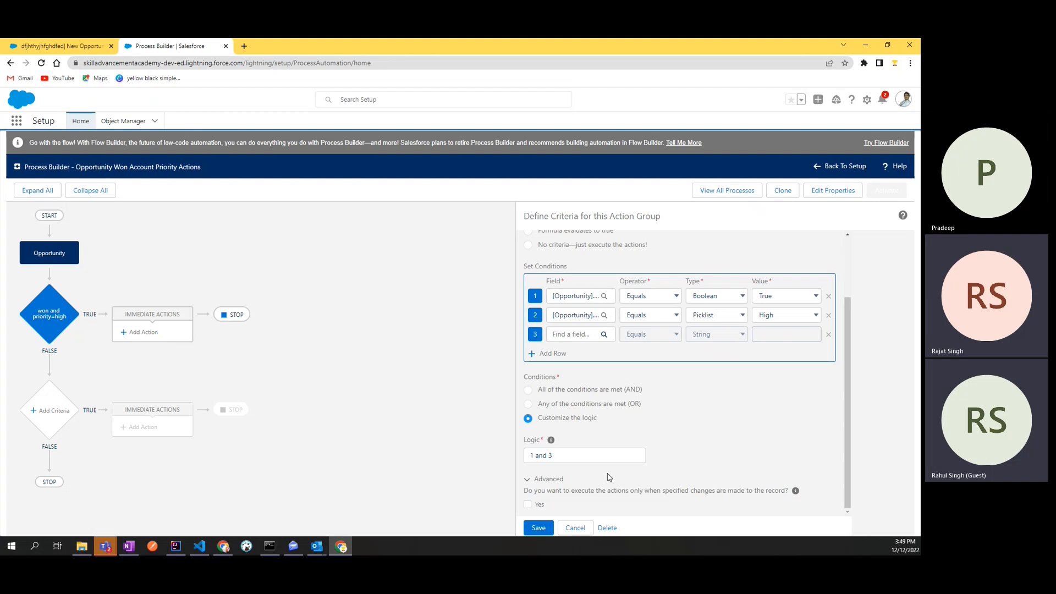
drag(557, 455, 525, 459)
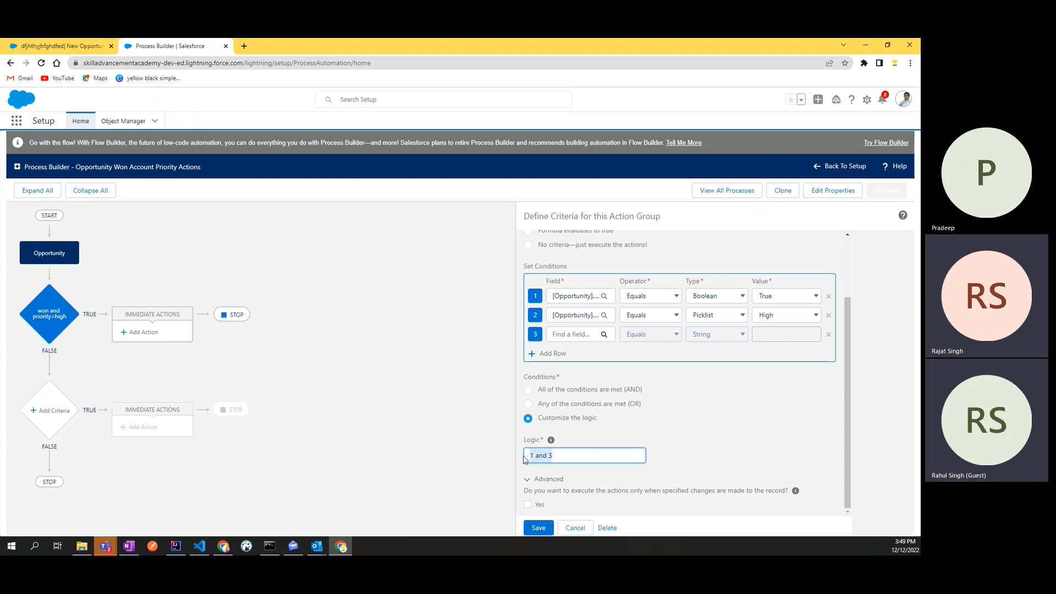
click(546, 391)
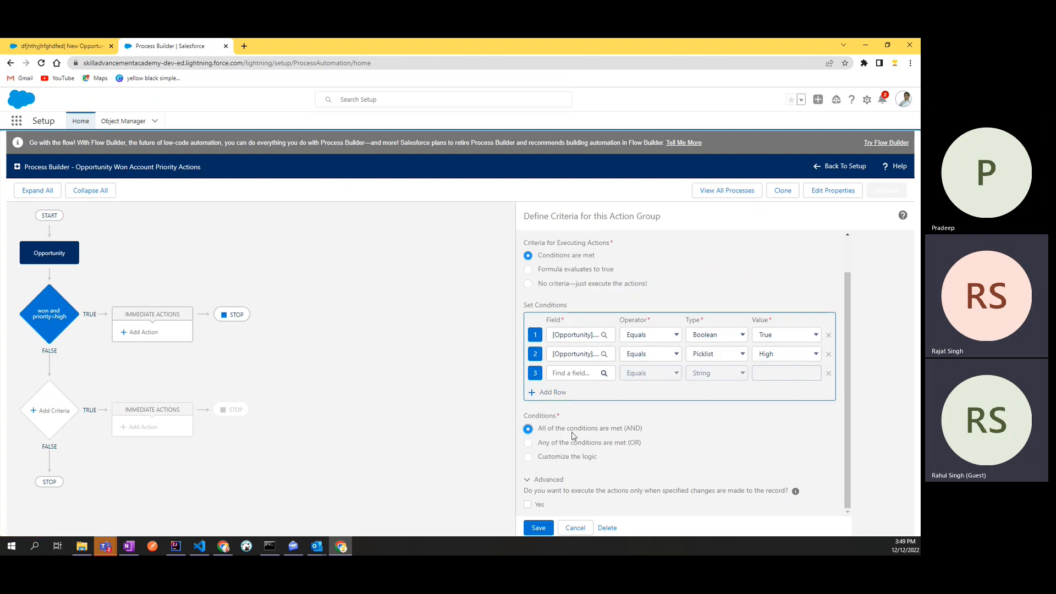
click(528, 504)
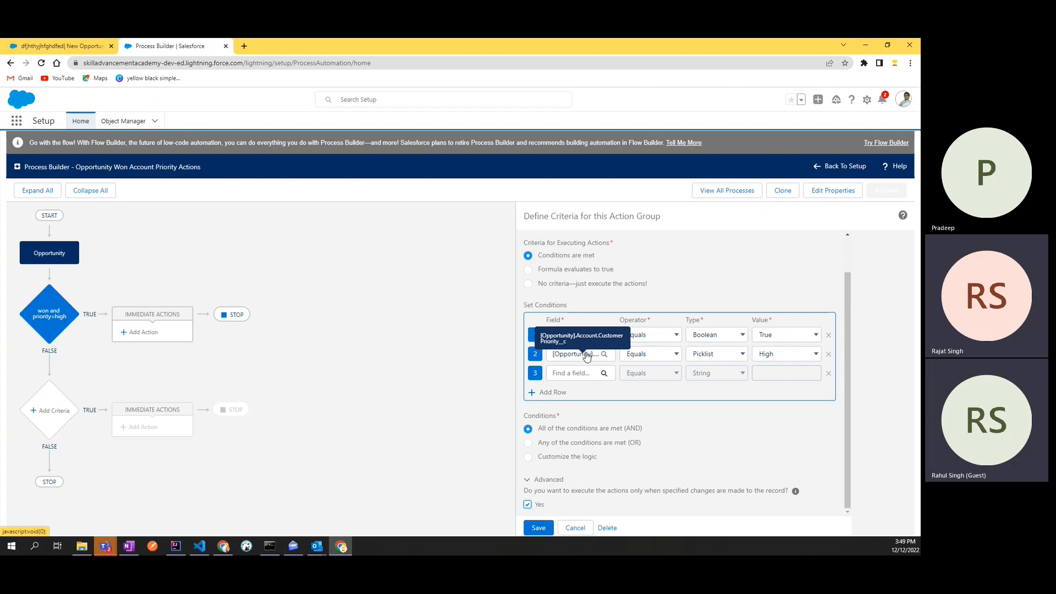
Remove the empty third condition row and save the criteria
click(538, 528)
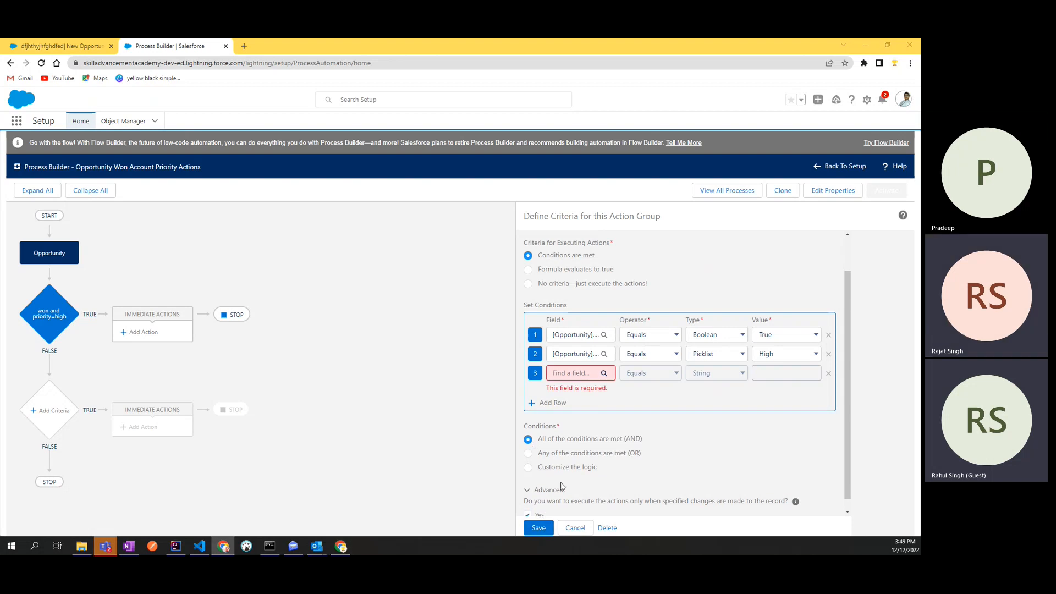
click(828, 372)
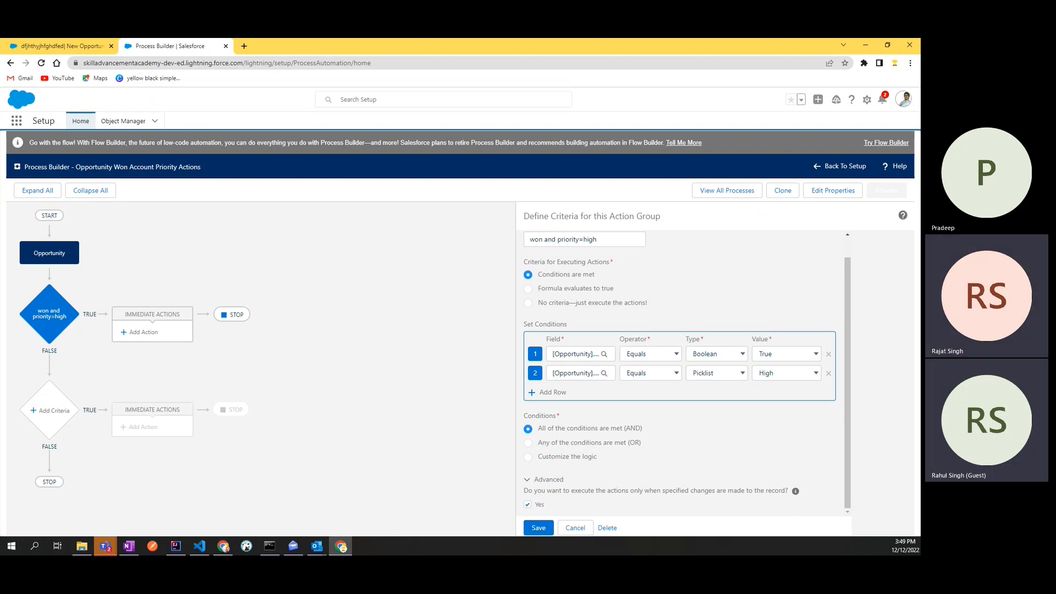
click(539, 528)
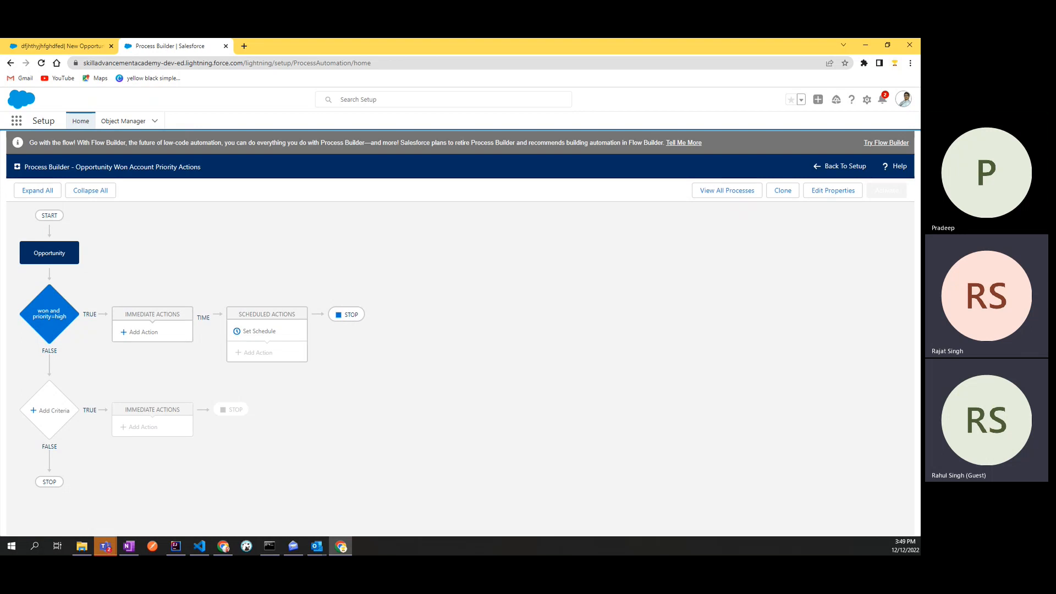
key(alt+Tab)
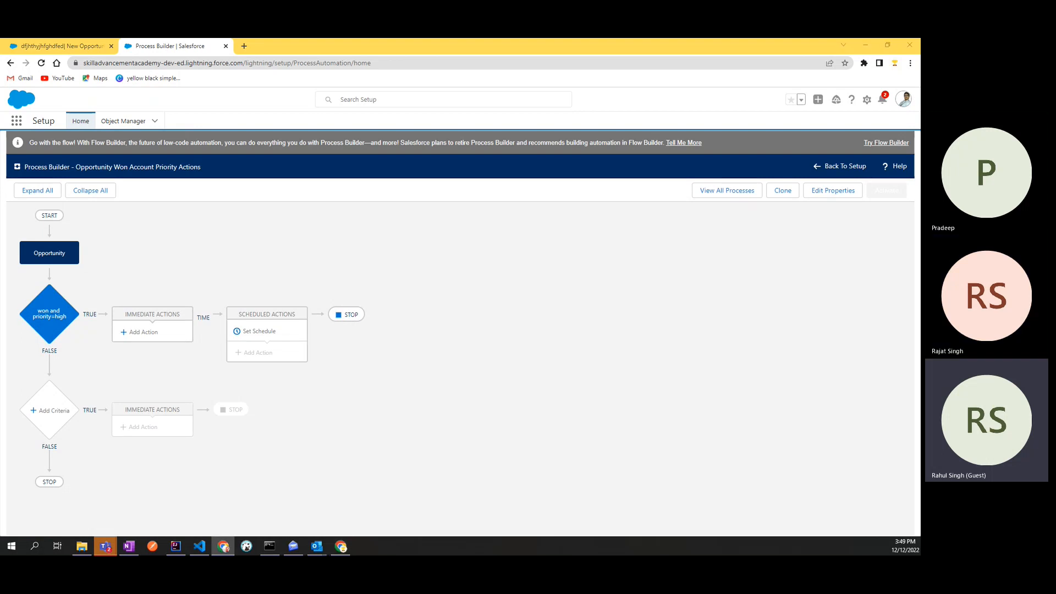
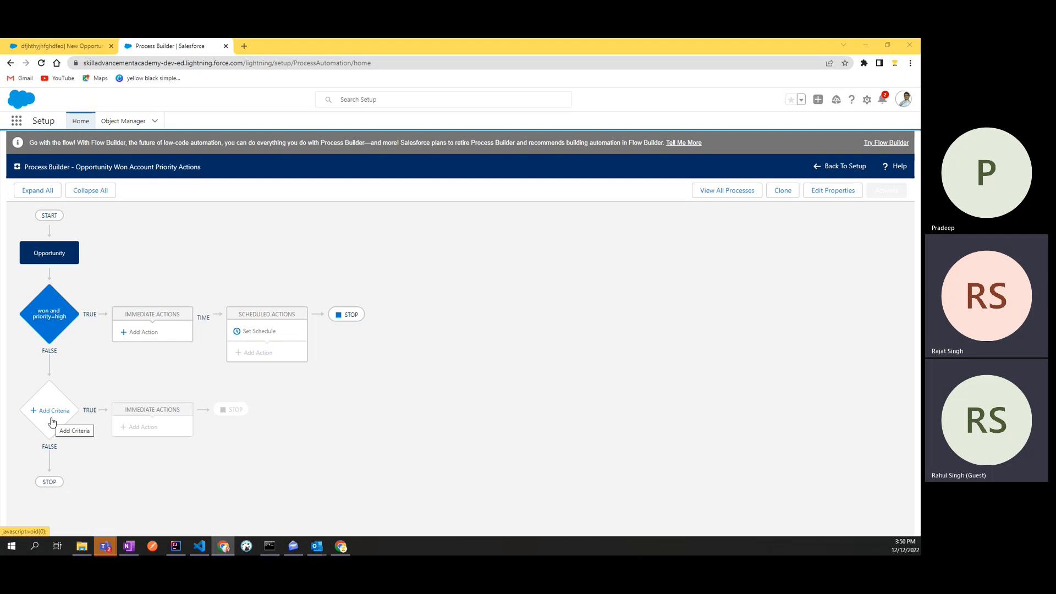
Rename the process's first criteria as "won and customer priority=high" and save it
click(53, 408)
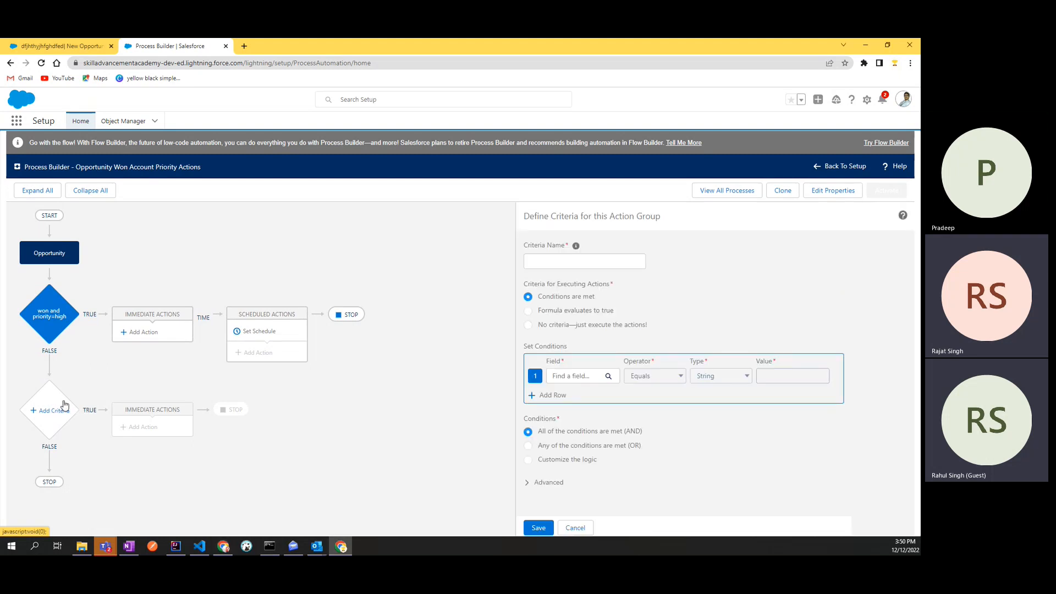
click(591, 258)
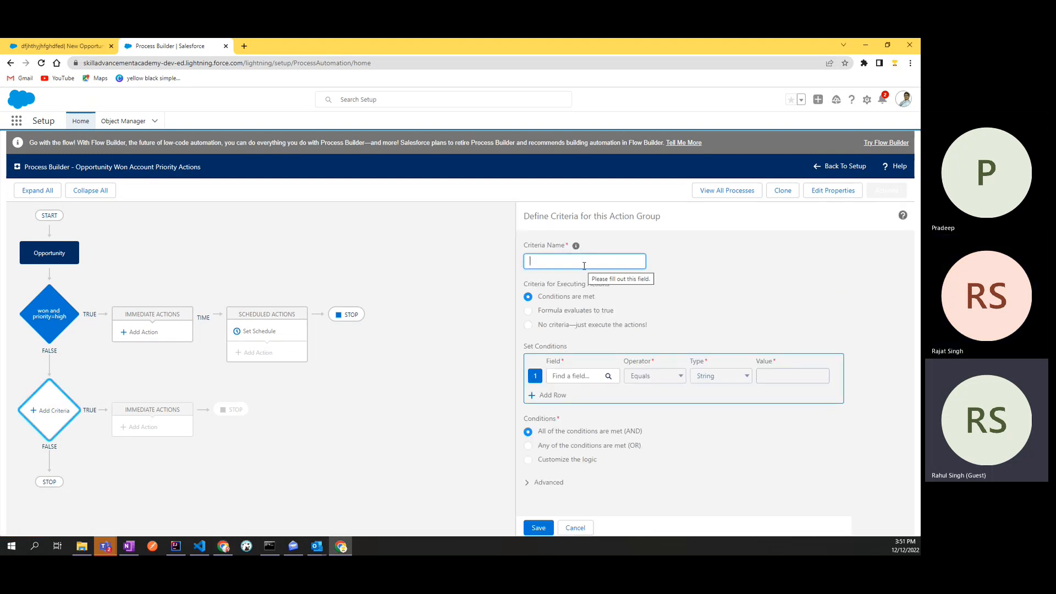
click(66, 314)
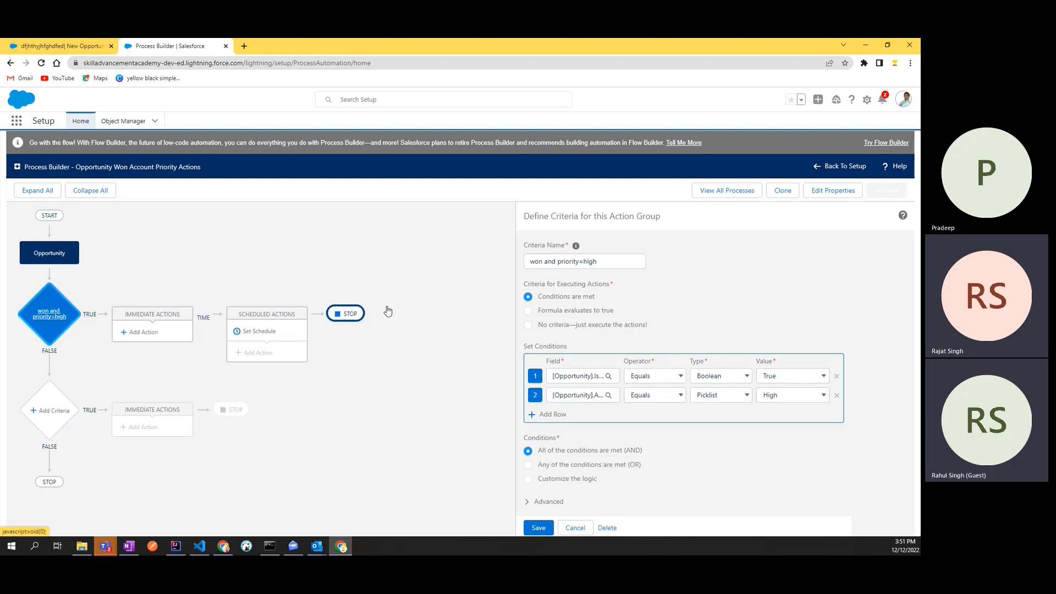
click(552, 263)
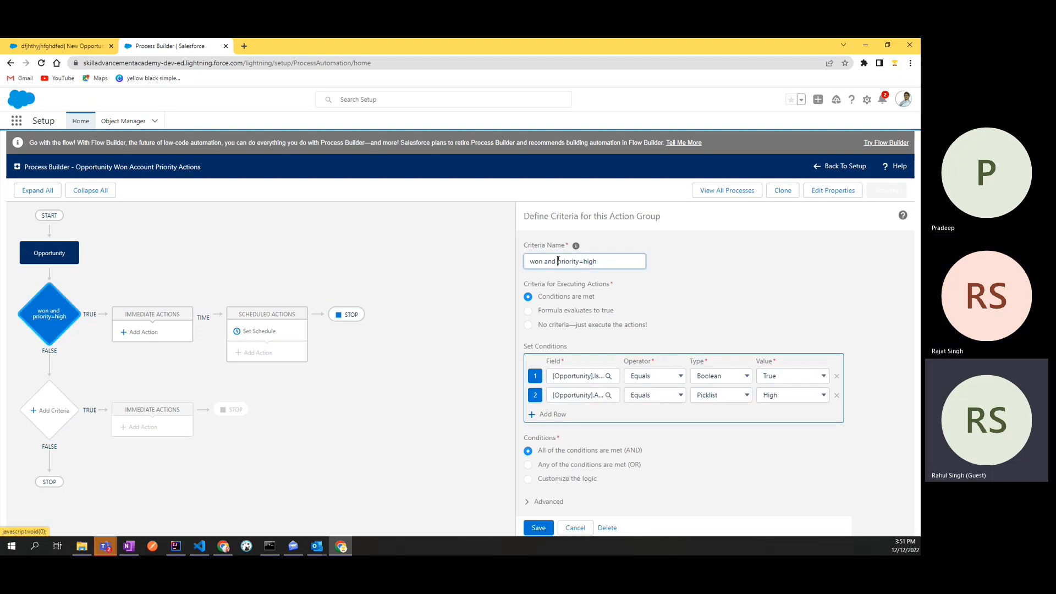
text(customer)
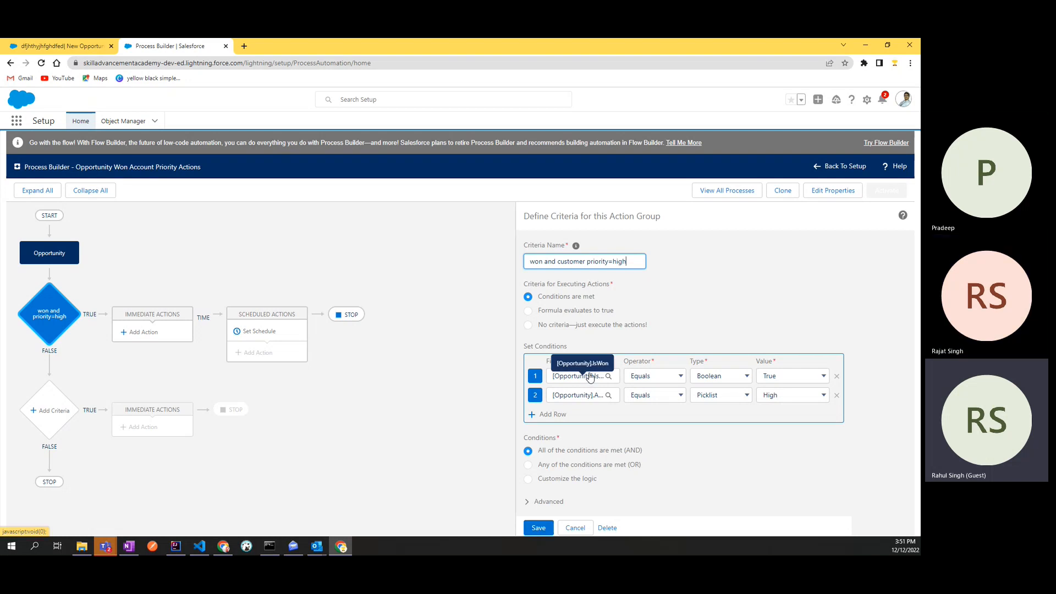
key(ctrl+a)
click(538, 528)
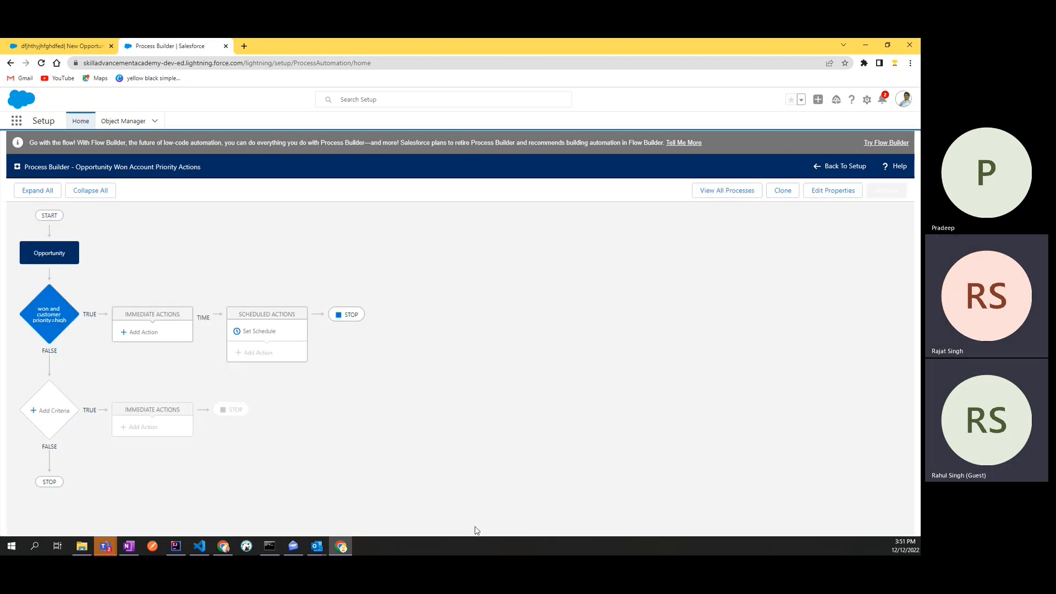
Add a second criteria on the first one's FALSE branch and name it "won and customer priority=medium"
click(50, 412)
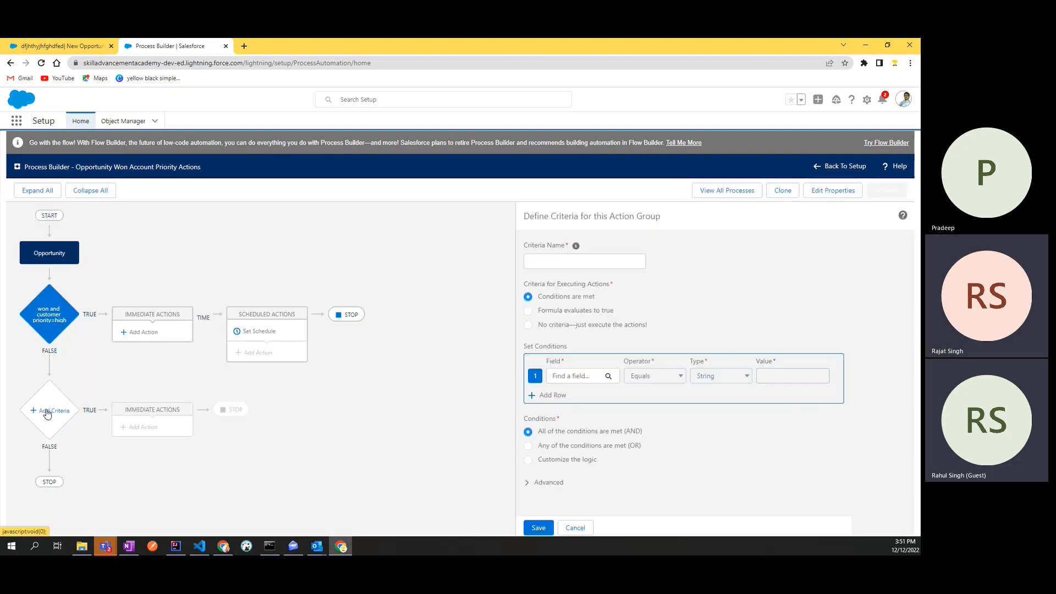
click(578, 263)
key(Down)
key(Down)
key(Return)
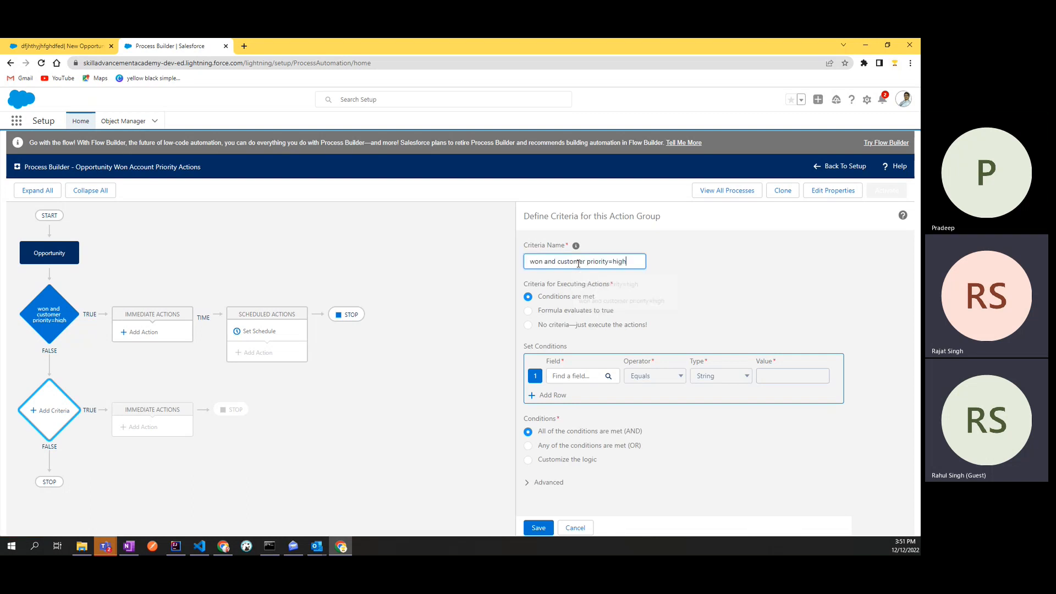
key(BackSpace)
key(BackSpace)
key(BackSpace)
key(BackSpace)
text(medium)
Choose the opportunity account's Customer Priority field for the new criteria's first condition
click(566, 376)
click(395, 292)
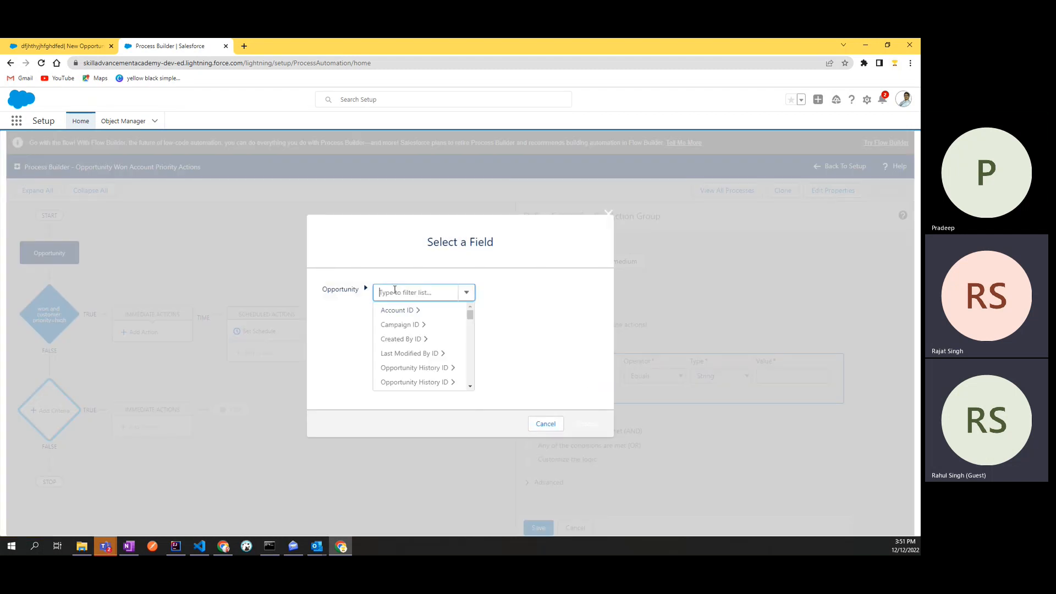
click(398, 310)
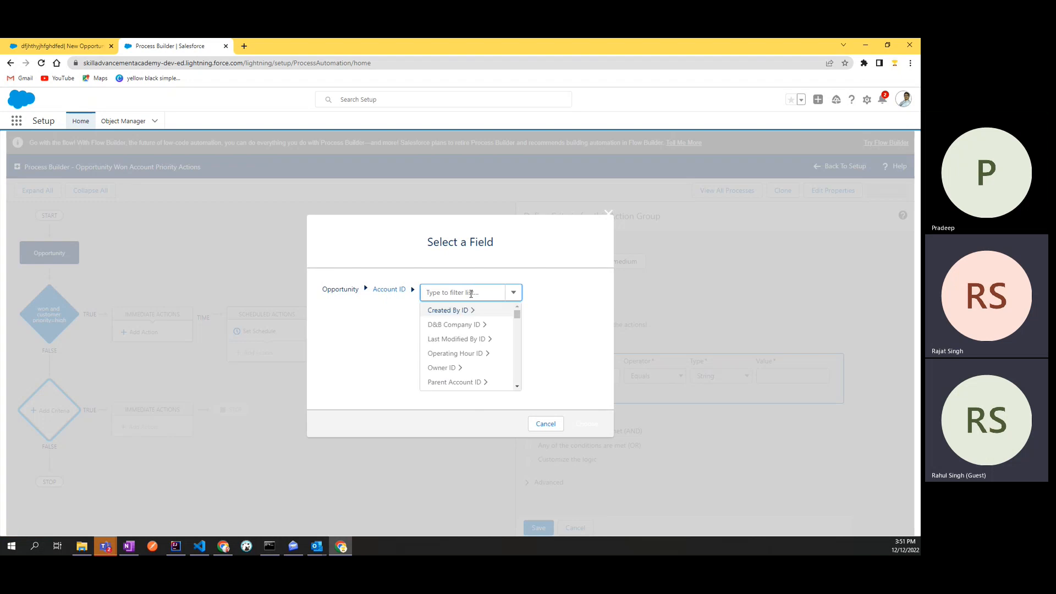
text(cu)
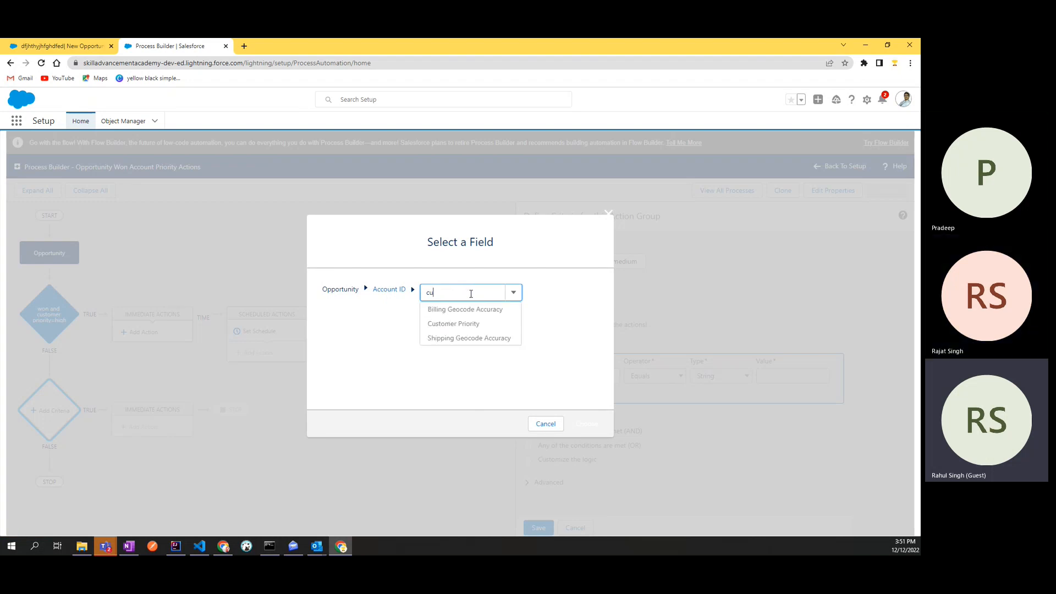
key(BackSpace)
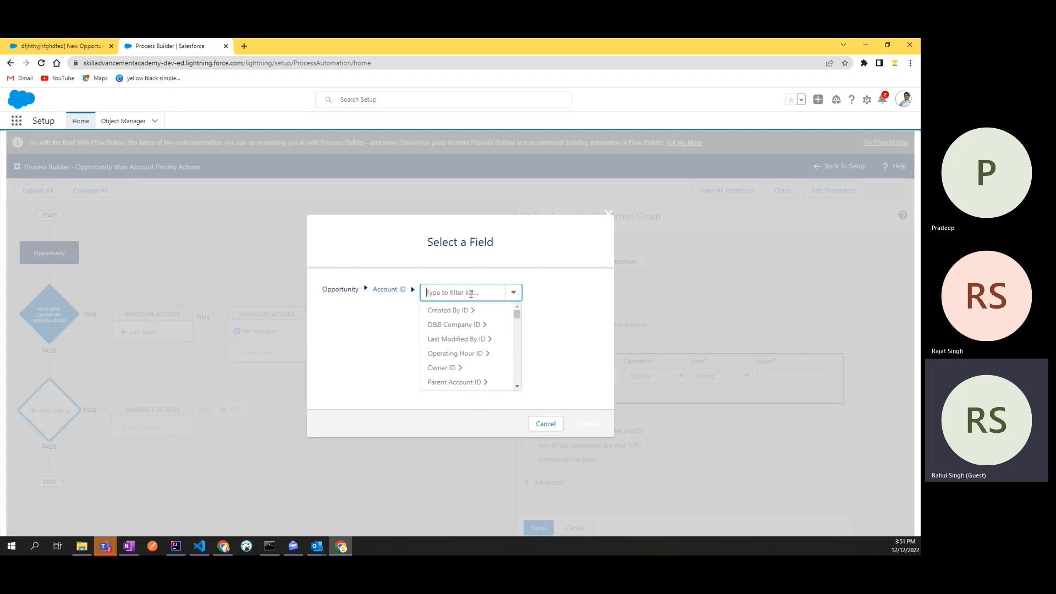
text(pr)
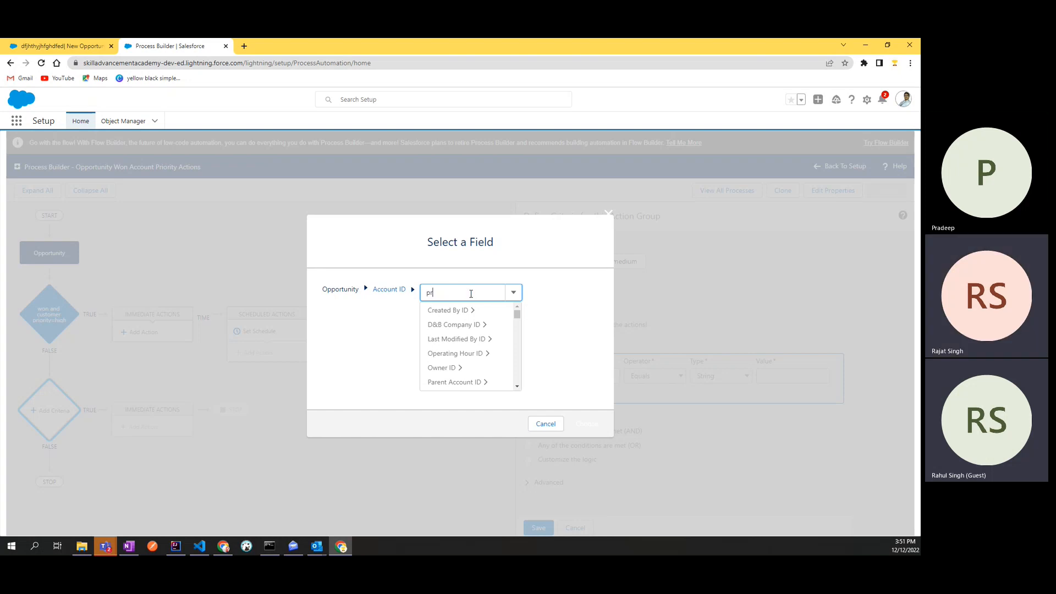
text(ip)
key(BackSpace)
text(o)
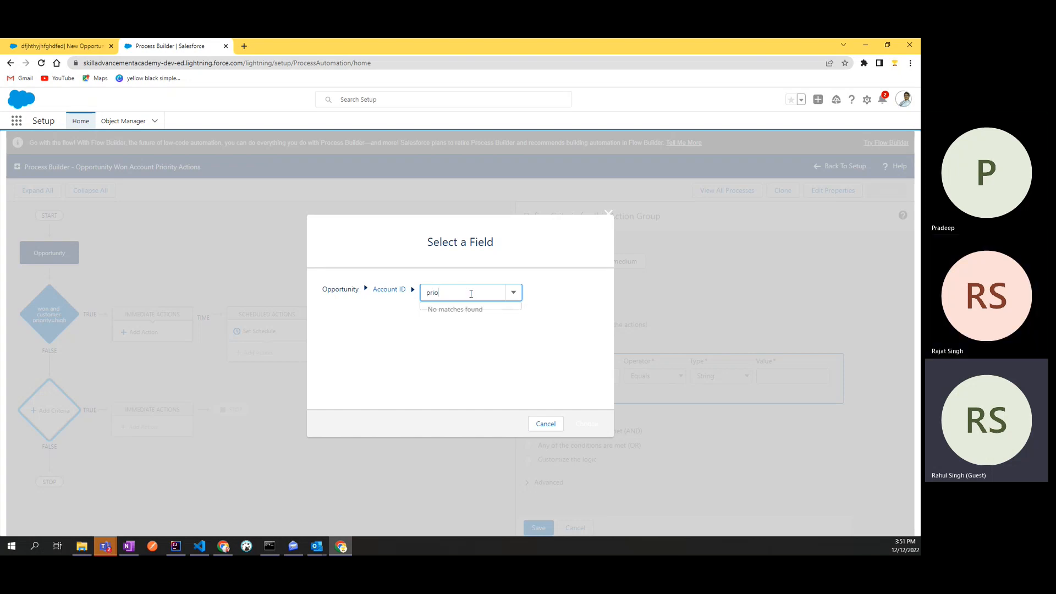
click(470, 310)
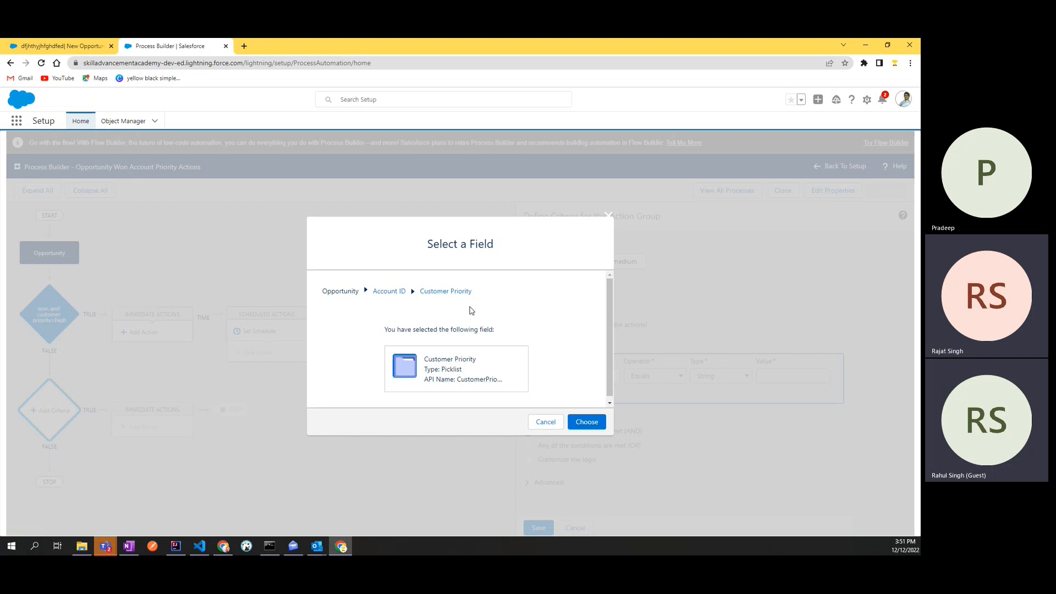
click(583, 423)
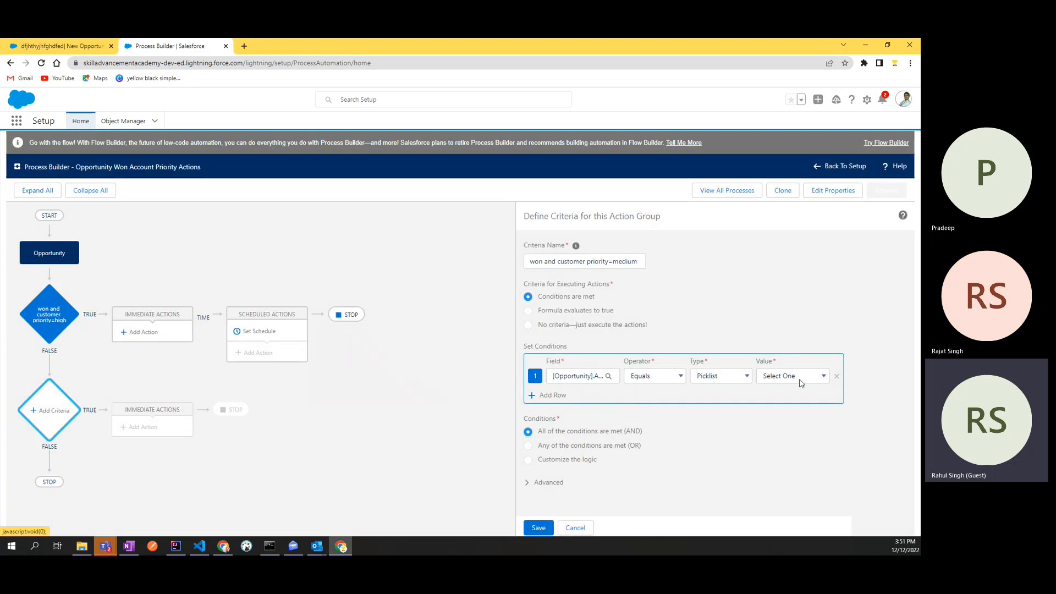
Set the Customer Priority condition of the medium-priority criteria to equal the picklist value Medium
click(713, 378)
click(714, 388)
click(792, 376)
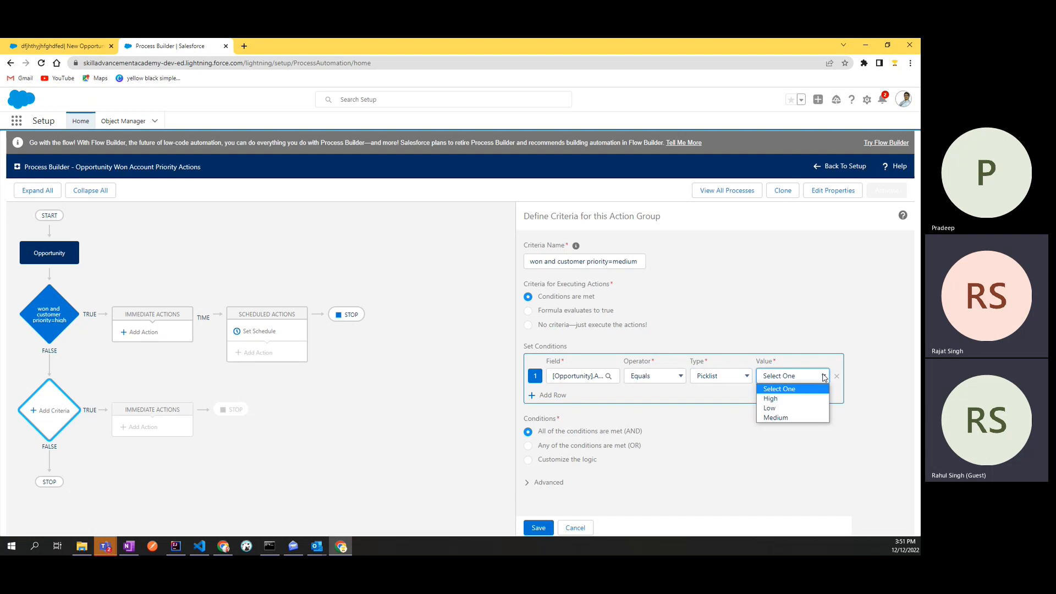
click(777, 418)
Add a second condition requiring the opportunity's Won field to equal the Boolean value True
click(554, 396)
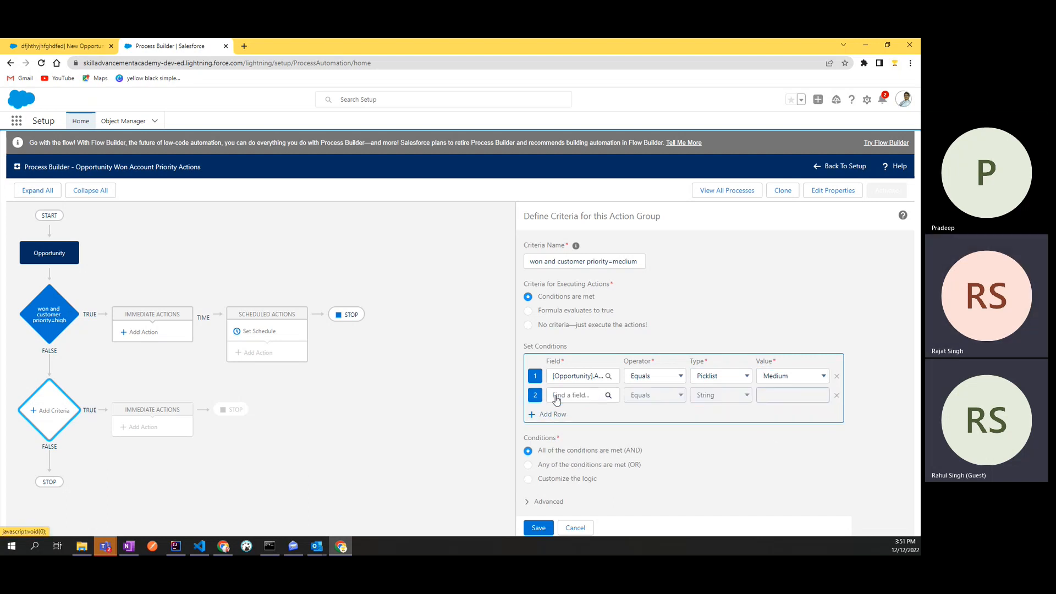
click(556, 399)
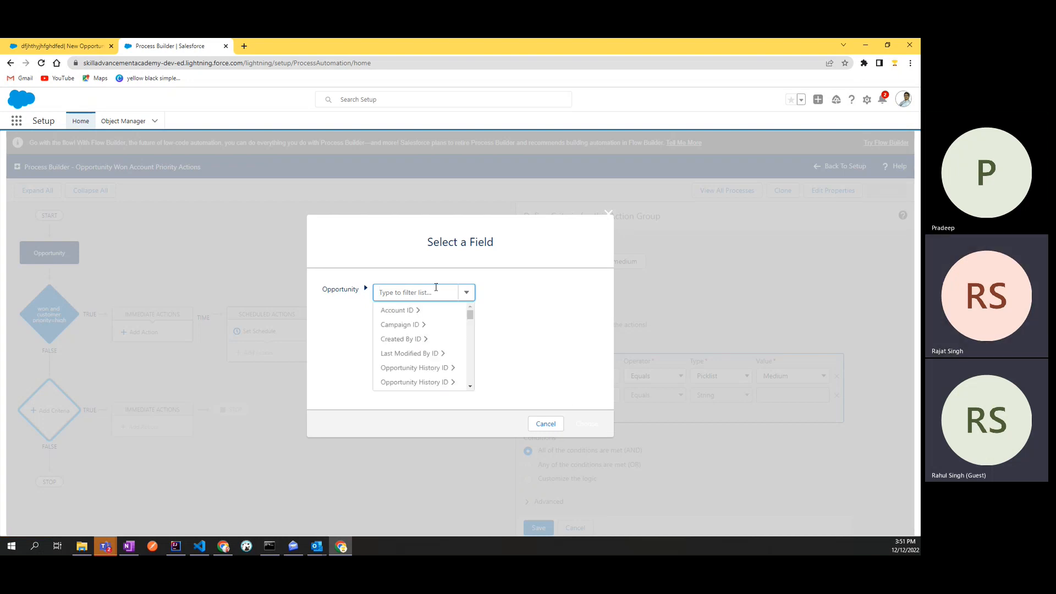
click(608, 214)
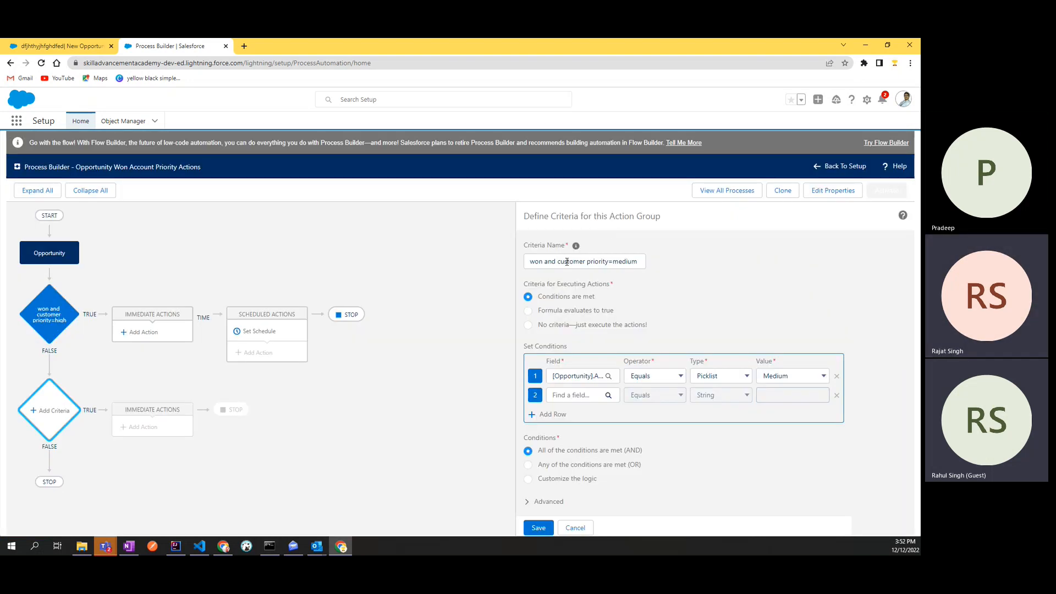
double_click(535, 261)
click(571, 399)
text(won)
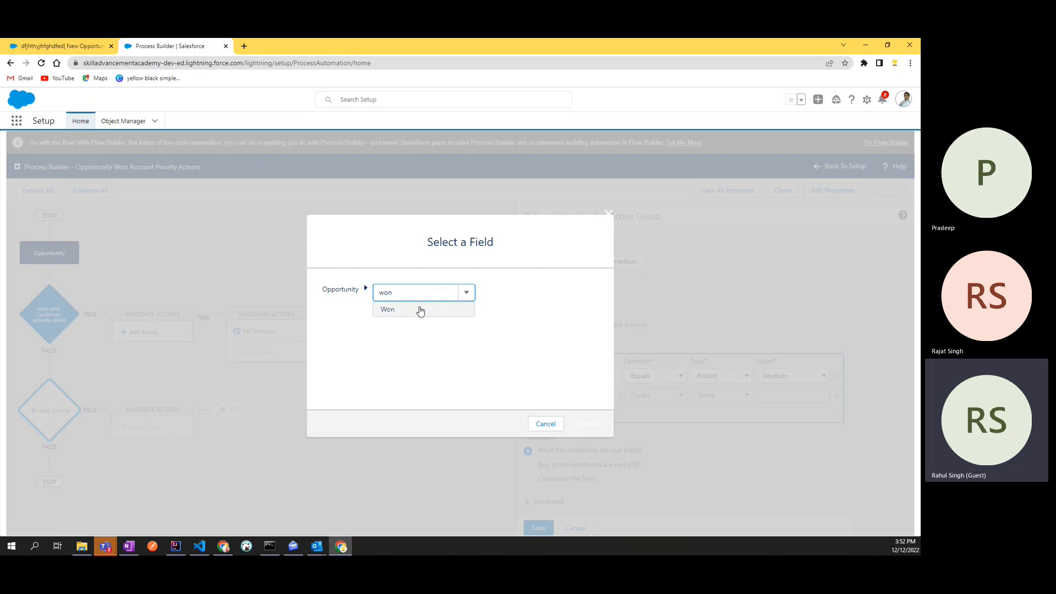
click(420, 310)
click(588, 424)
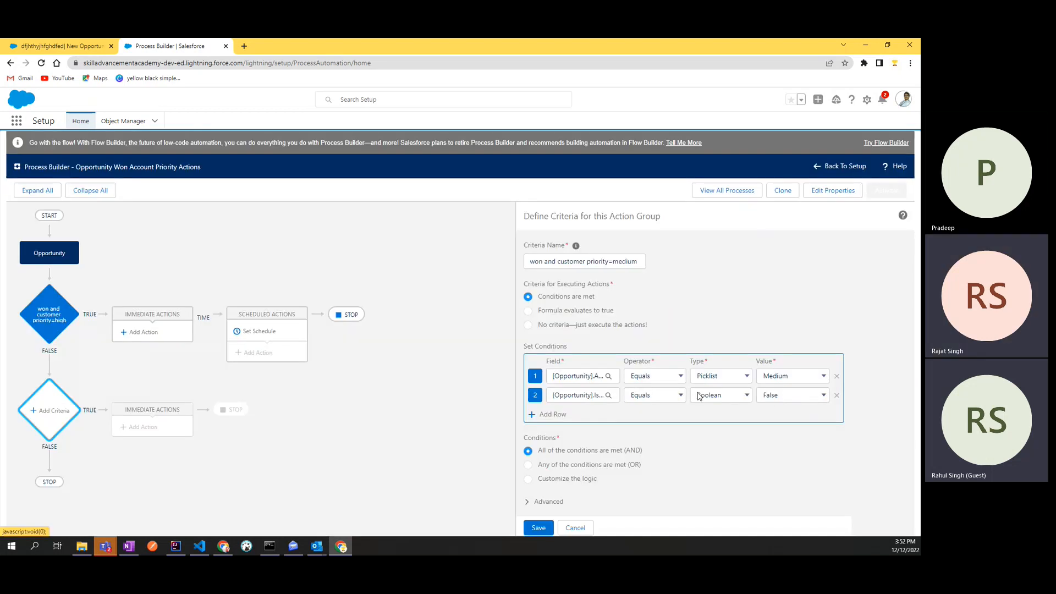
click(776, 400)
click(776, 409)
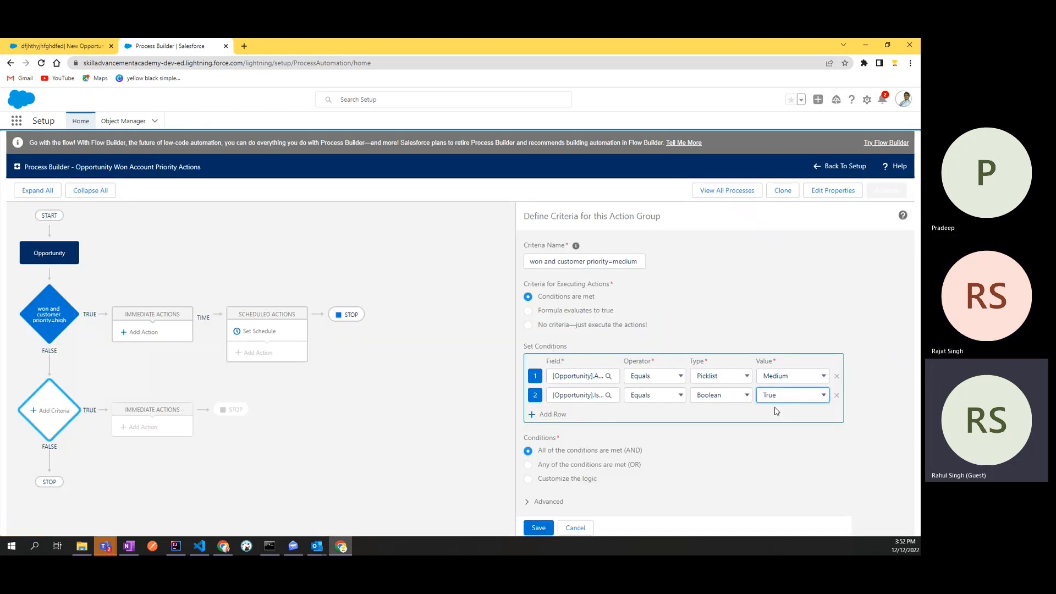
Check the advanced options of the medium-priority criteria and save it with all conditions required
click(701, 451)
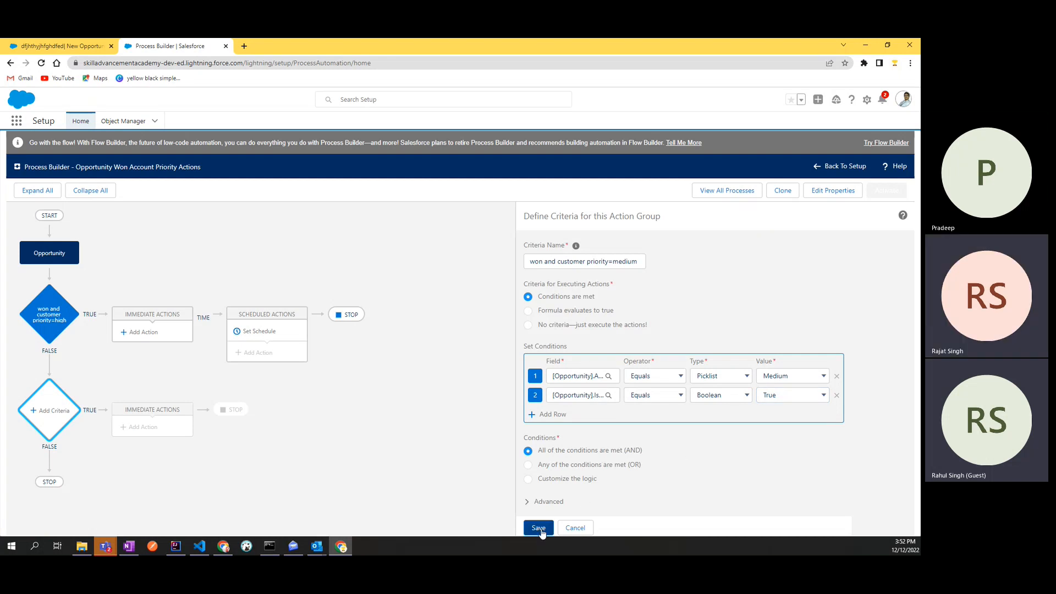
click(554, 502)
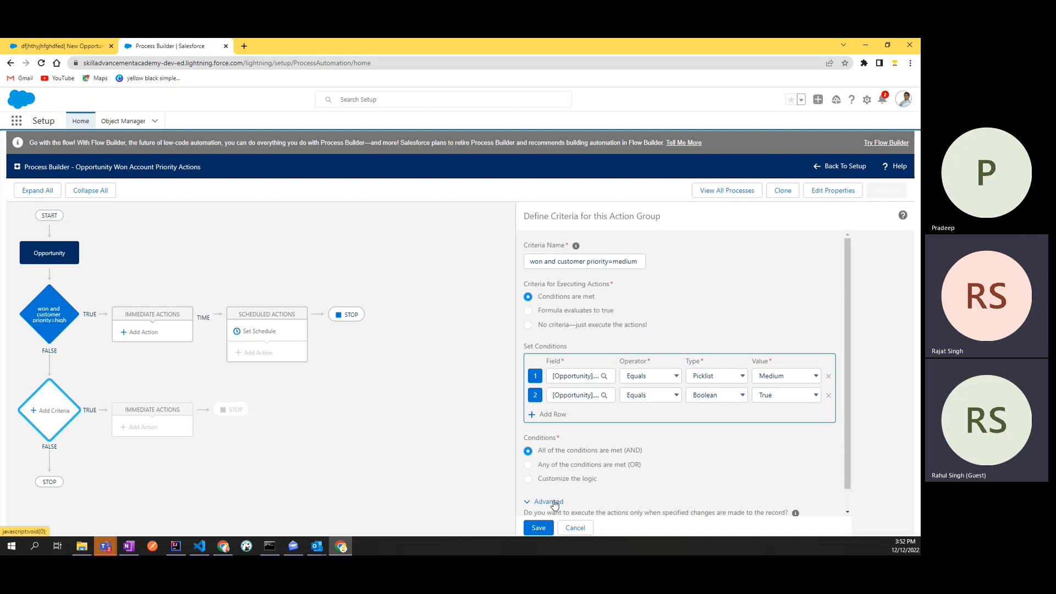
scroll(554, 505, down, 1)
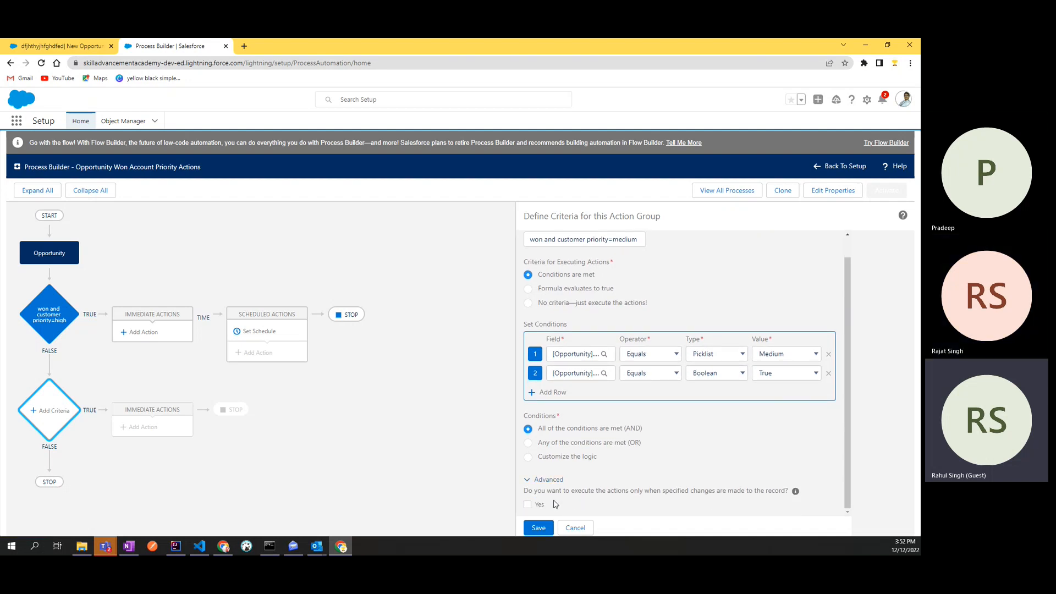
click(539, 528)
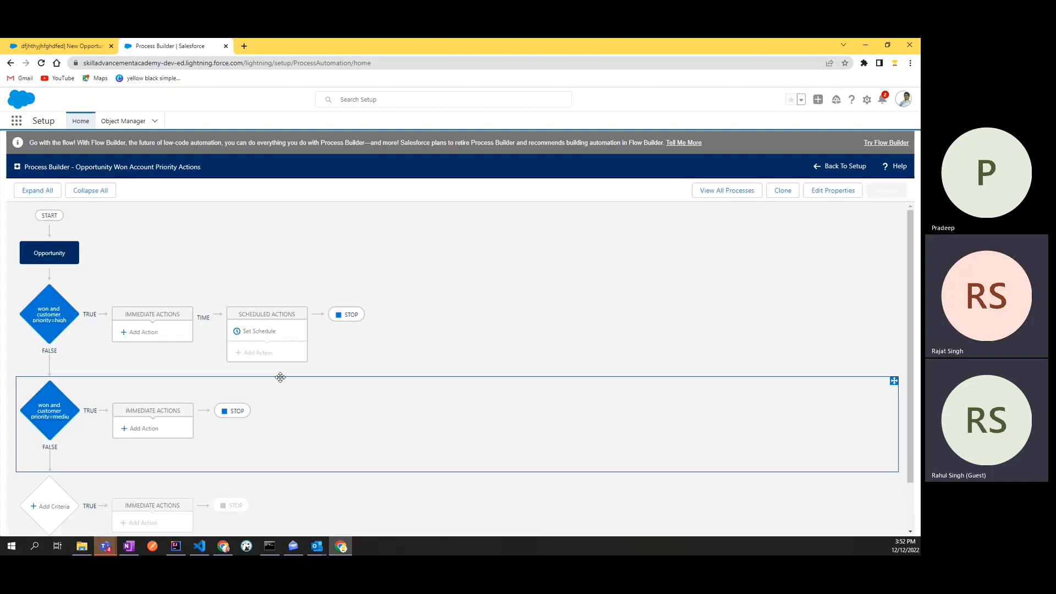
Add a third criteria on the medium criteria's FALSE branch and name it "won and priority=low"
scroll(245, 329, down, 1)
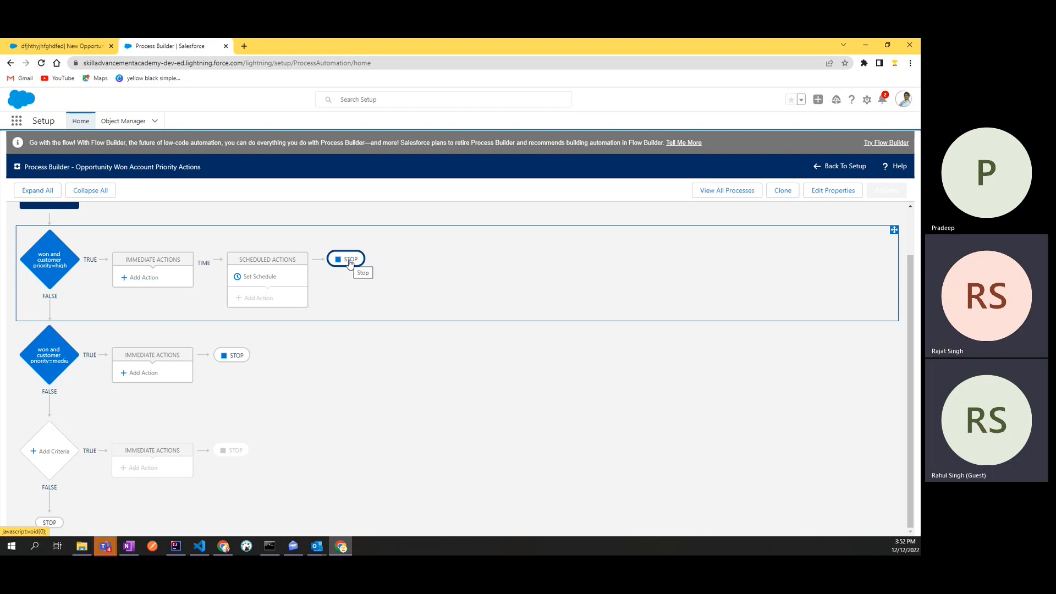
click(54, 452)
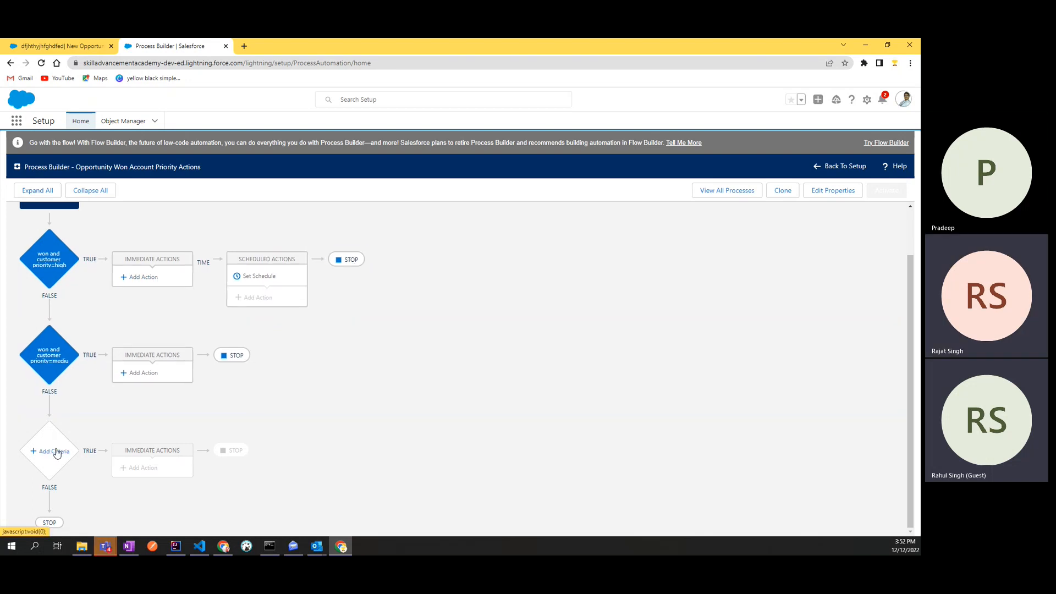
click(597, 259)
key(Down)
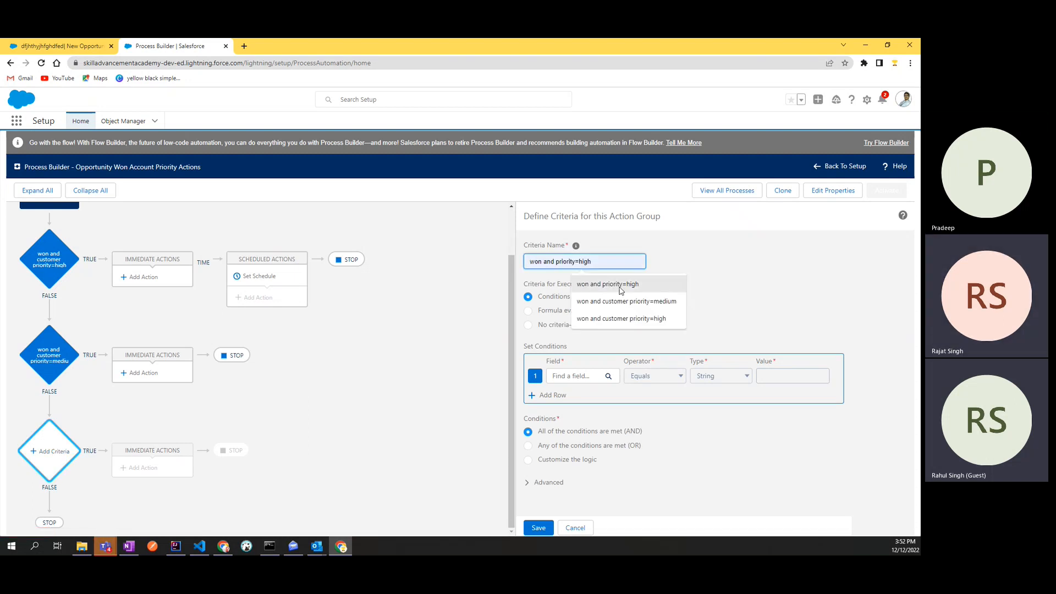
key(Return)
key(BackSpace)
key(BackSpace)
key(BackSpace)
key(BackSpace)
text(low)
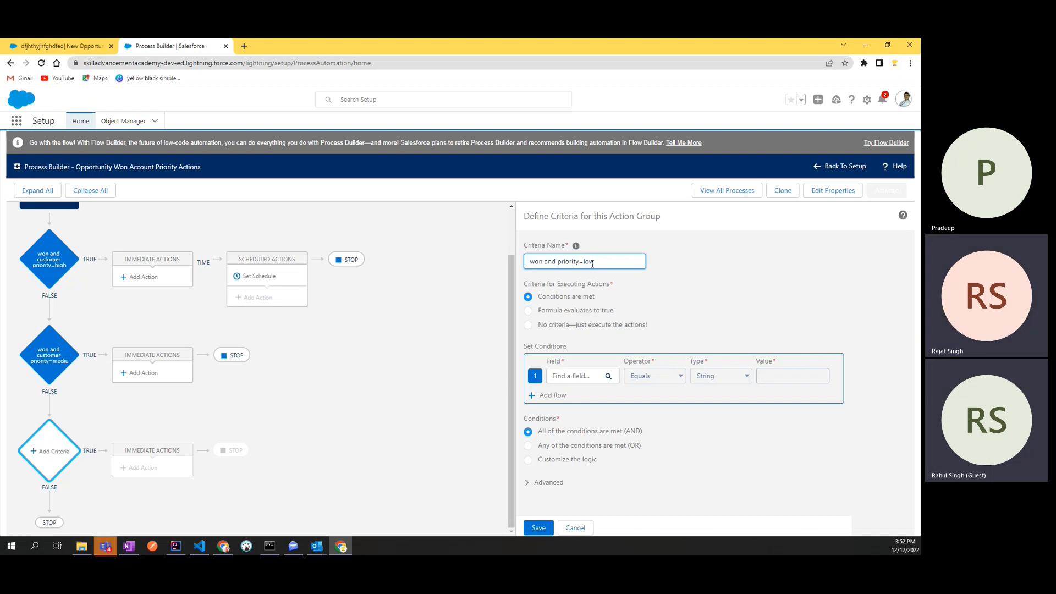
click(729, 281)
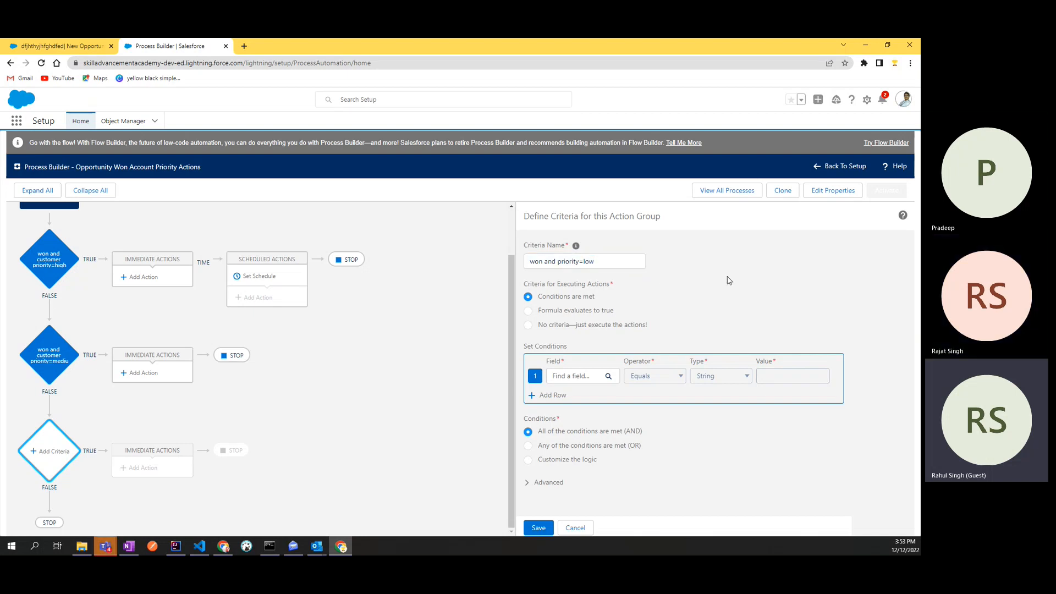
Set the low-priority criteria's first condition to the opportunity's Won field equals Boolean True
click(598, 374)
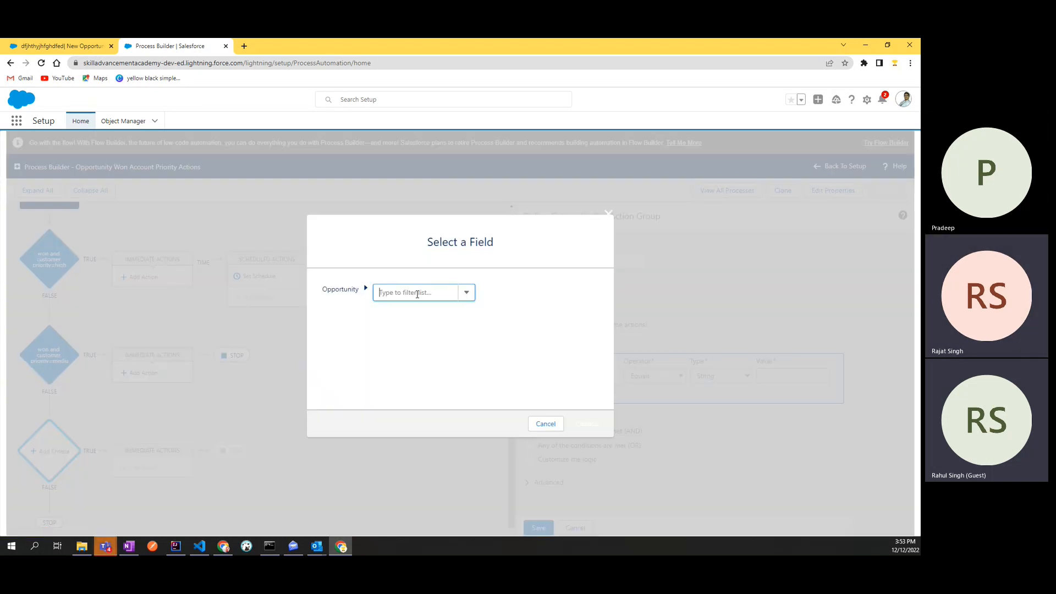
text(won)
click(416, 311)
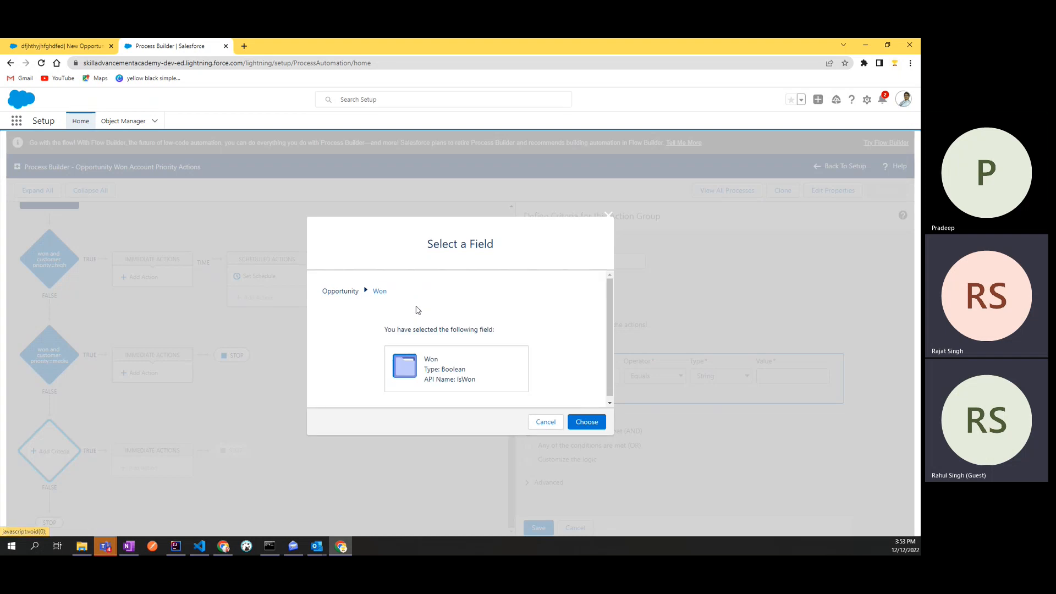
click(586, 424)
click(727, 376)
click(712, 387)
click(792, 375)
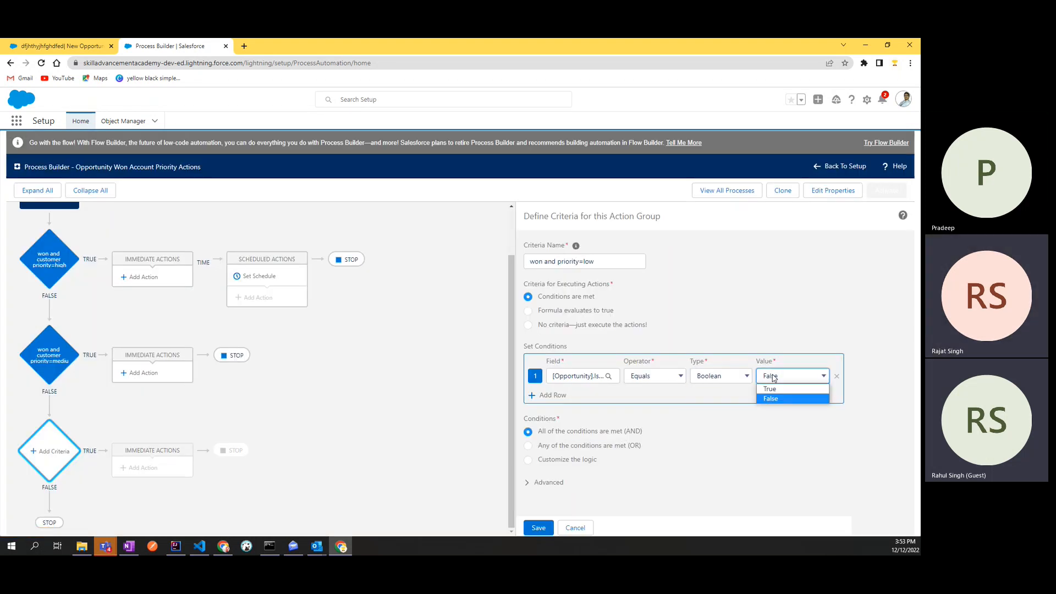
click(770, 386)
Add a second condition requiring the opportunity account's Customer Priority to equal Low, and save the criteria
click(546, 396)
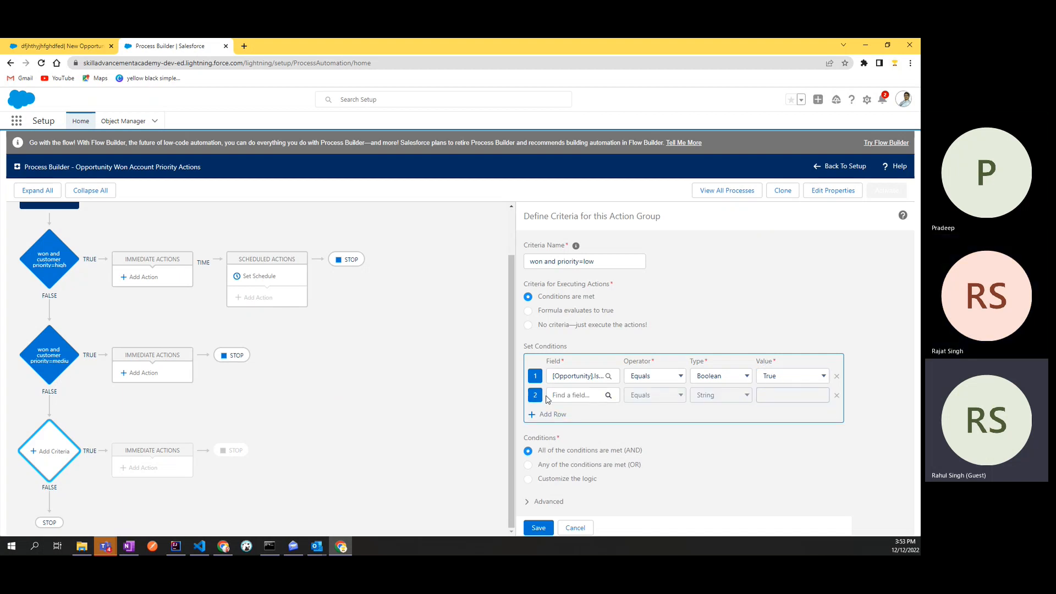
click(574, 394)
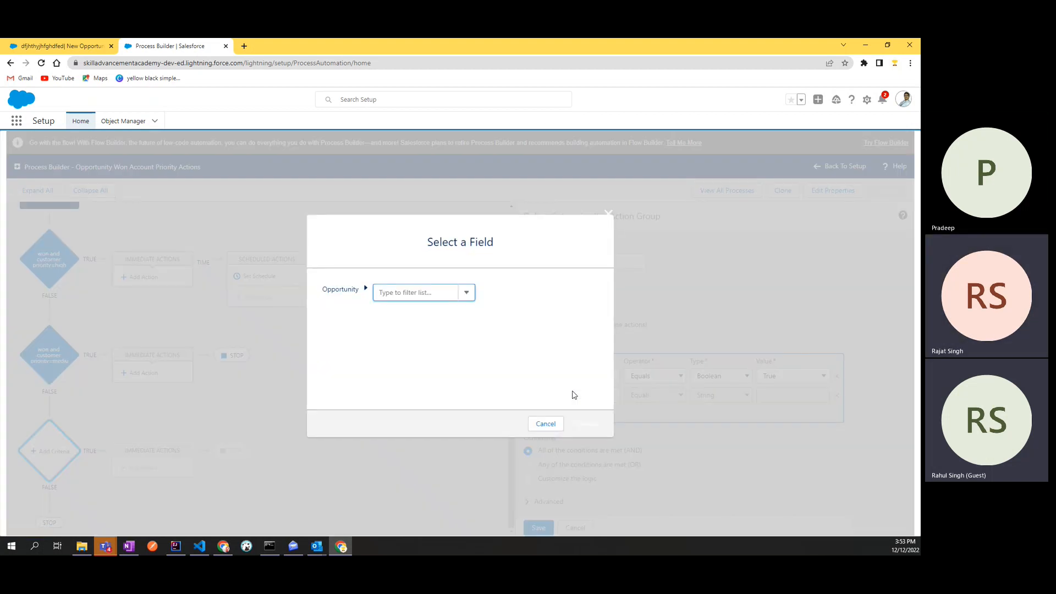
text(account)
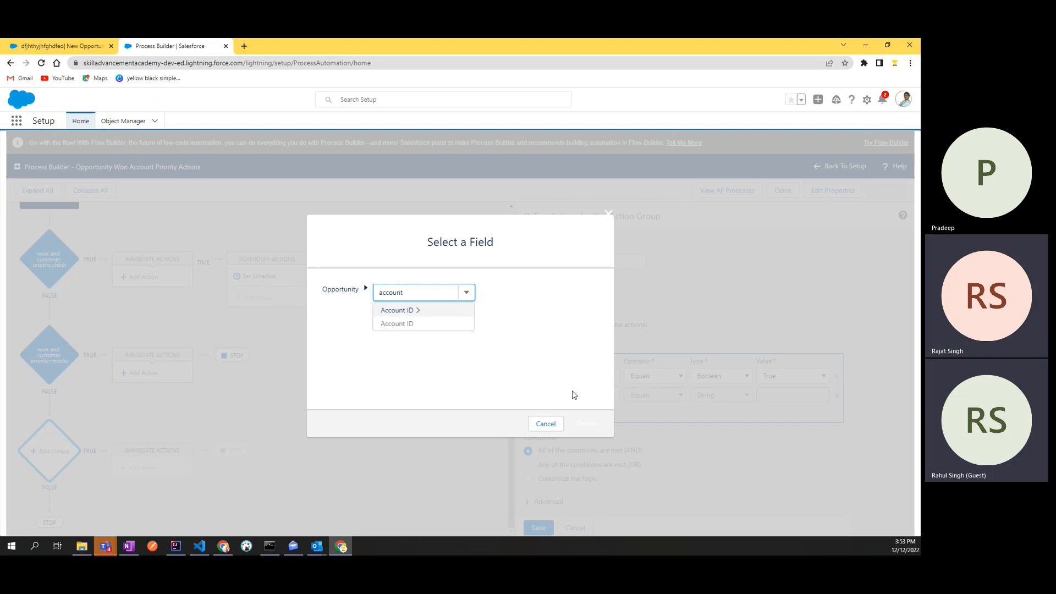
click(407, 309)
text(pri)
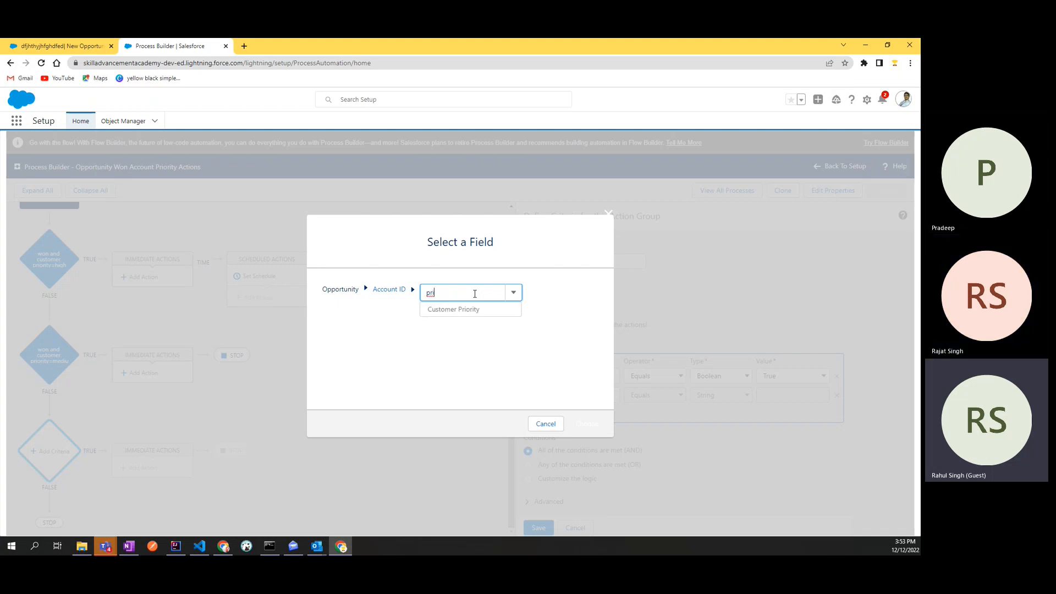
click(472, 309)
click(586, 423)
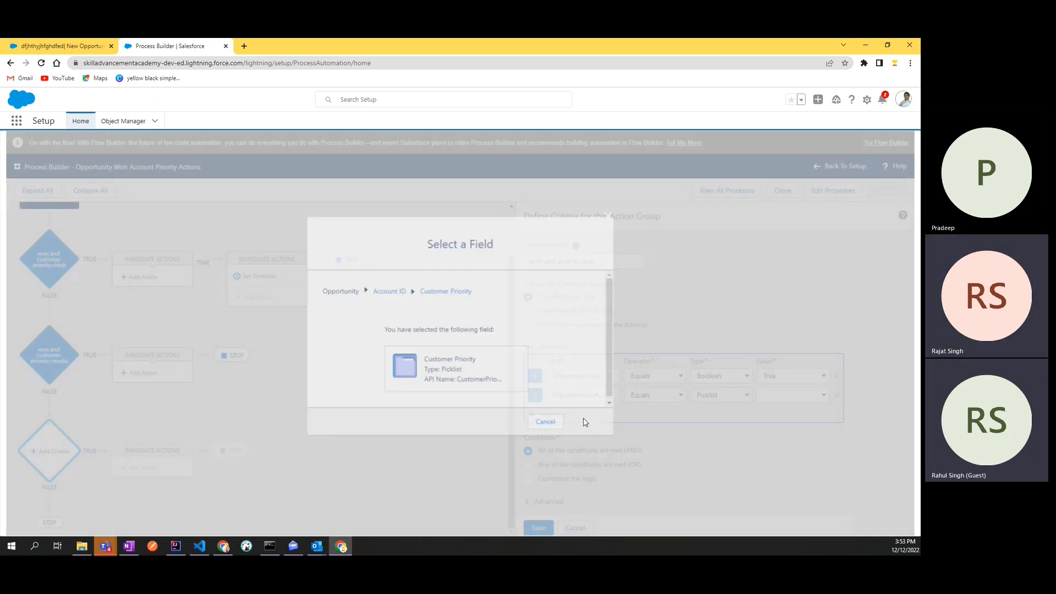
click(785, 397)
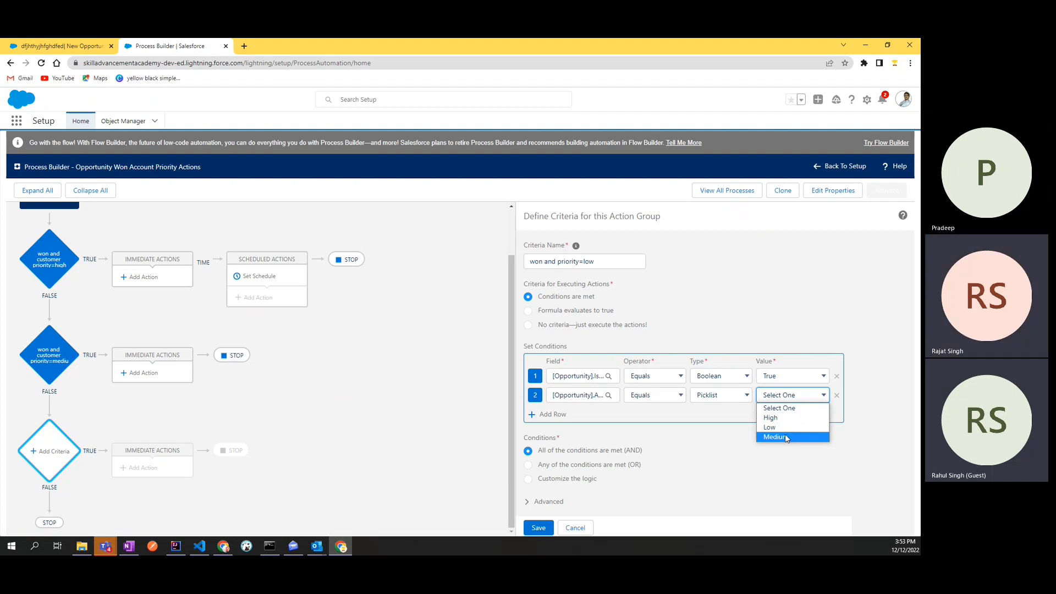
click(785, 428)
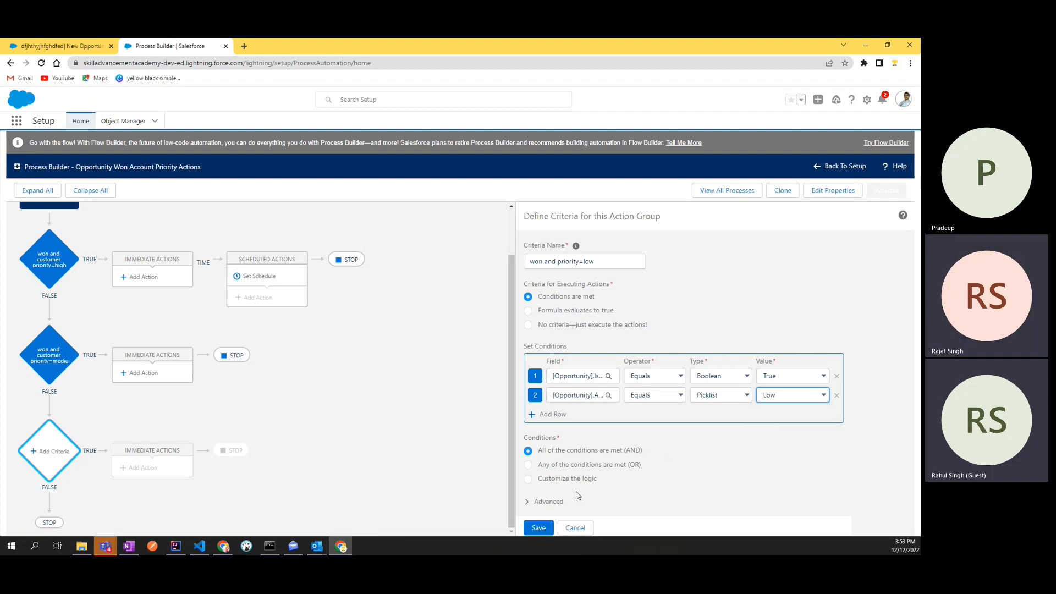
click(543, 529)
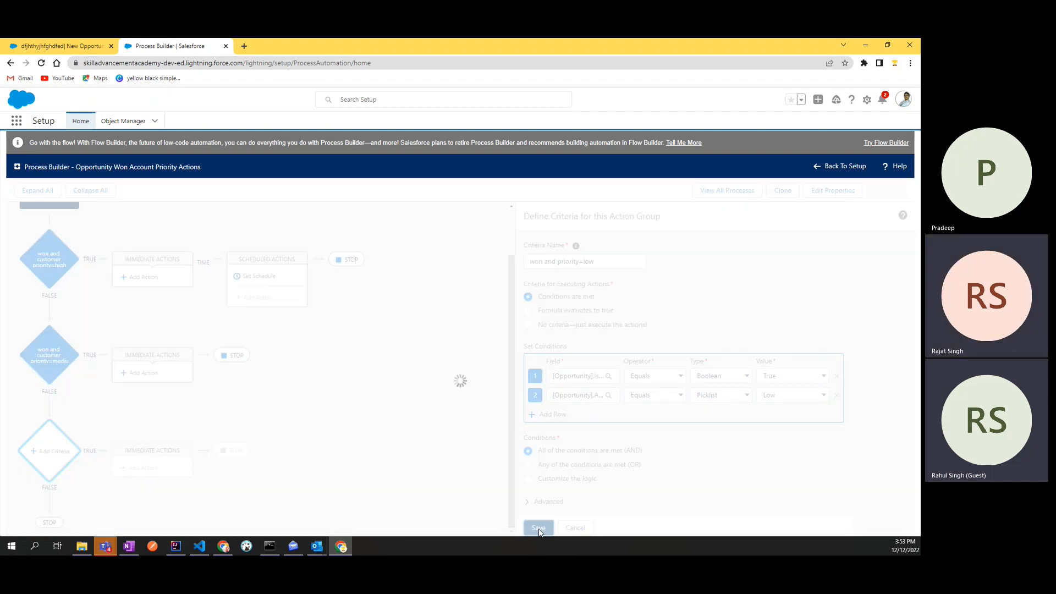
Review the high, medium and low priority criteria and their TRUE and FALSE branches in the process diagram
scroll(413, 354, down, 2)
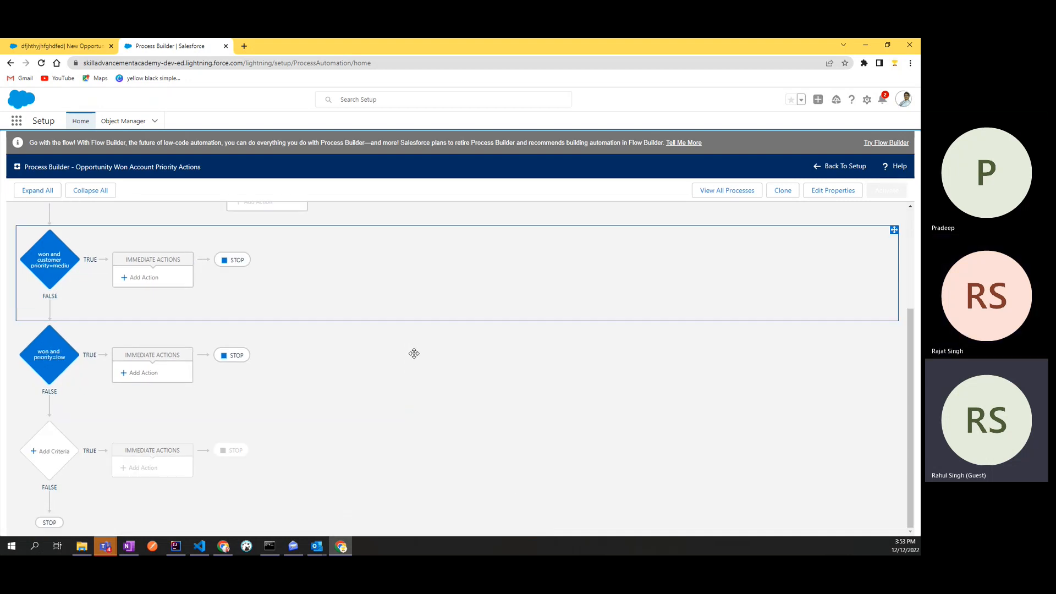
scroll(414, 353, up, 3)
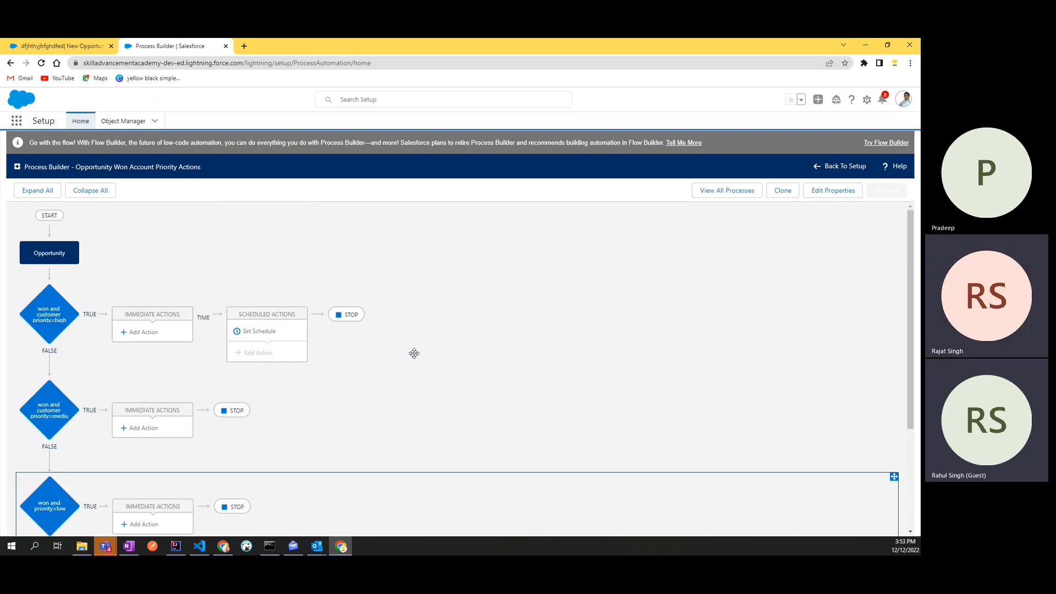
scroll(413, 353, down, 3)
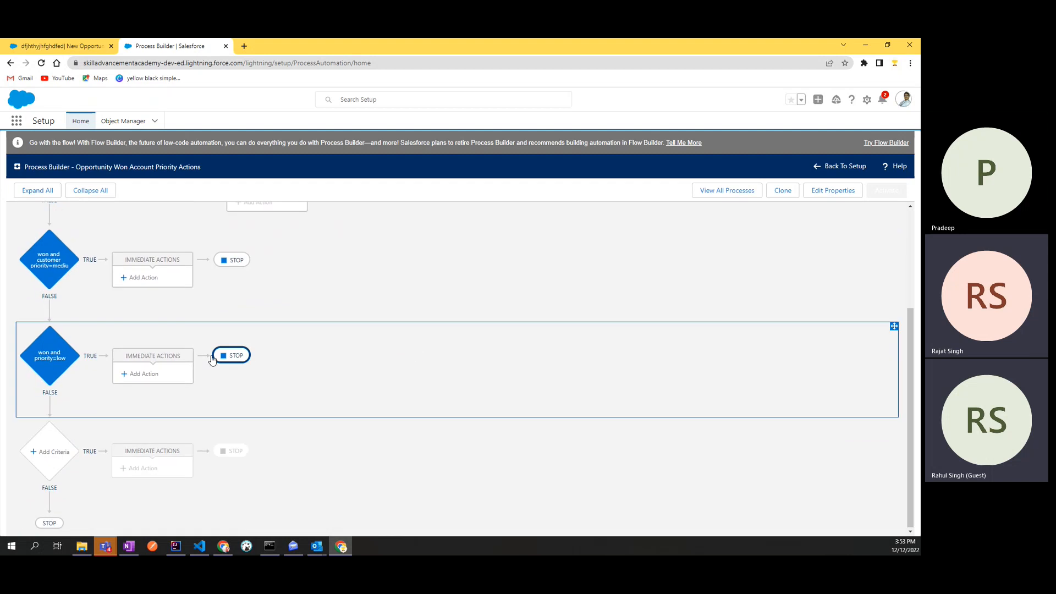
scroll(82, 330, up, 3)
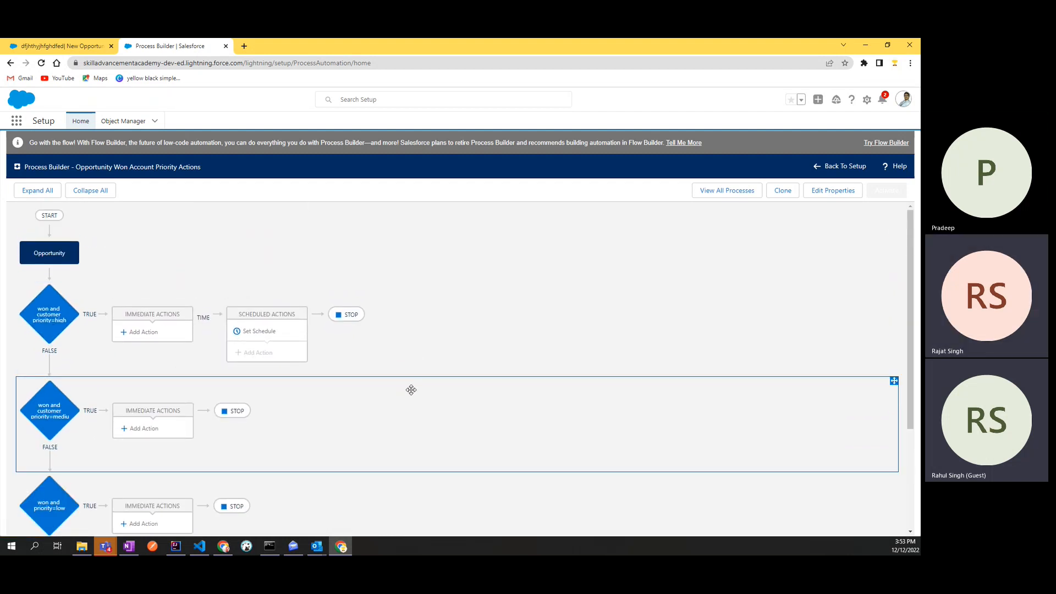
scroll(411, 396, down, 3)
scroll(410, 398, up, 3)
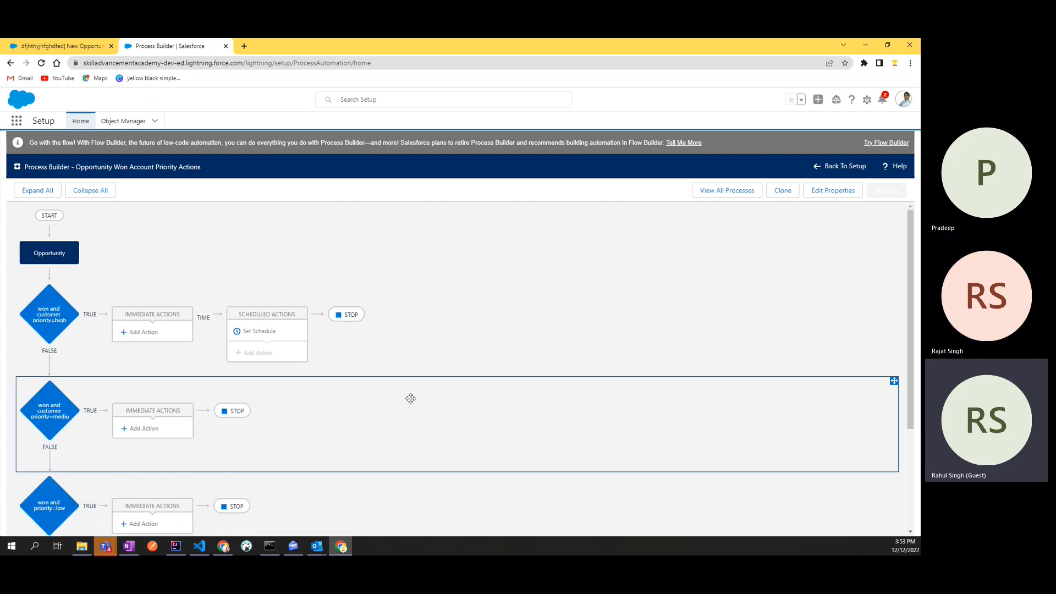
scroll(411, 398, down, 2)
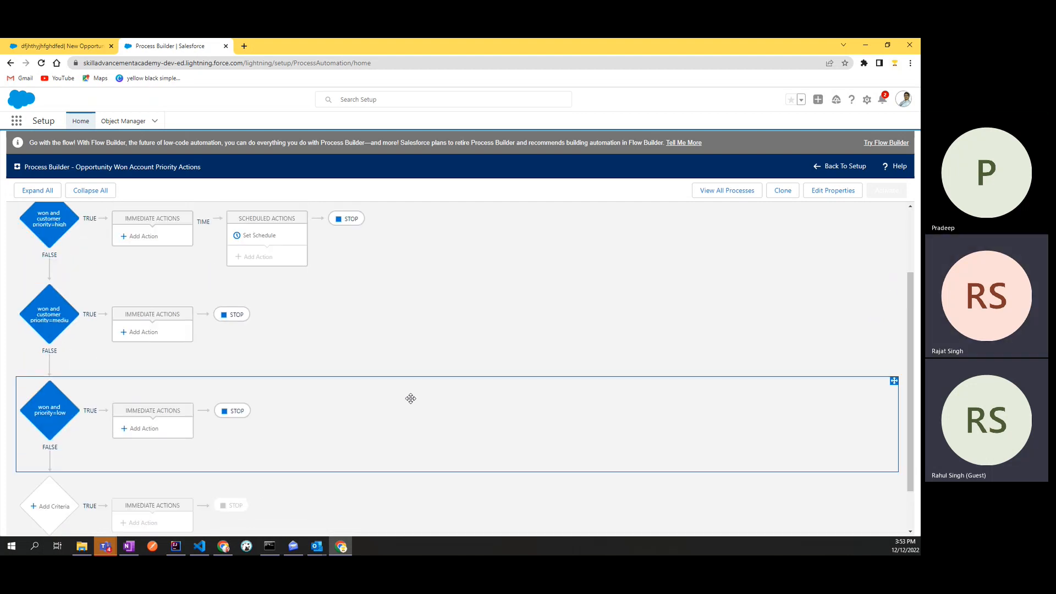
scroll(411, 398, down, 1)
scroll(411, 398, up, 3)
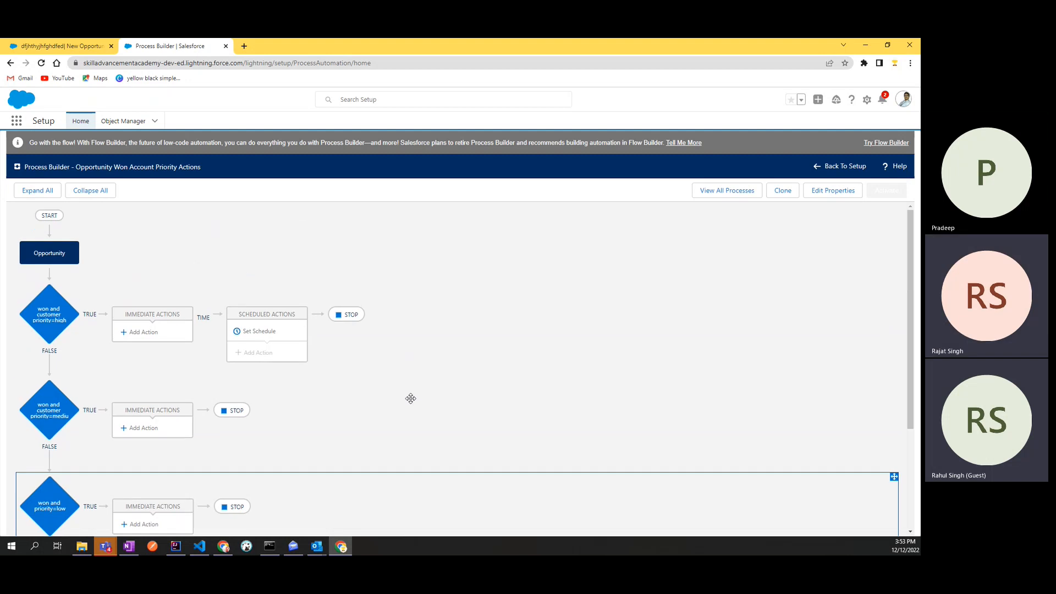
Examine what follows the high-priority criteria, when the Opportunity process starts, and the conditions defined for high priority
click(338, 320)
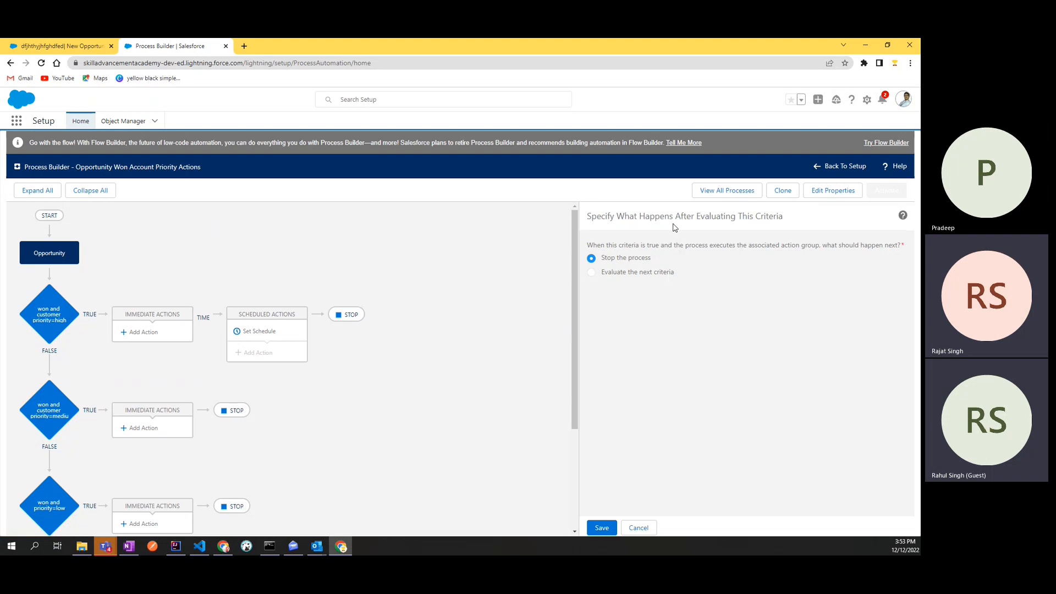
drag(646, 218, 820, 226)
click(820, 220)
click(48, 257)
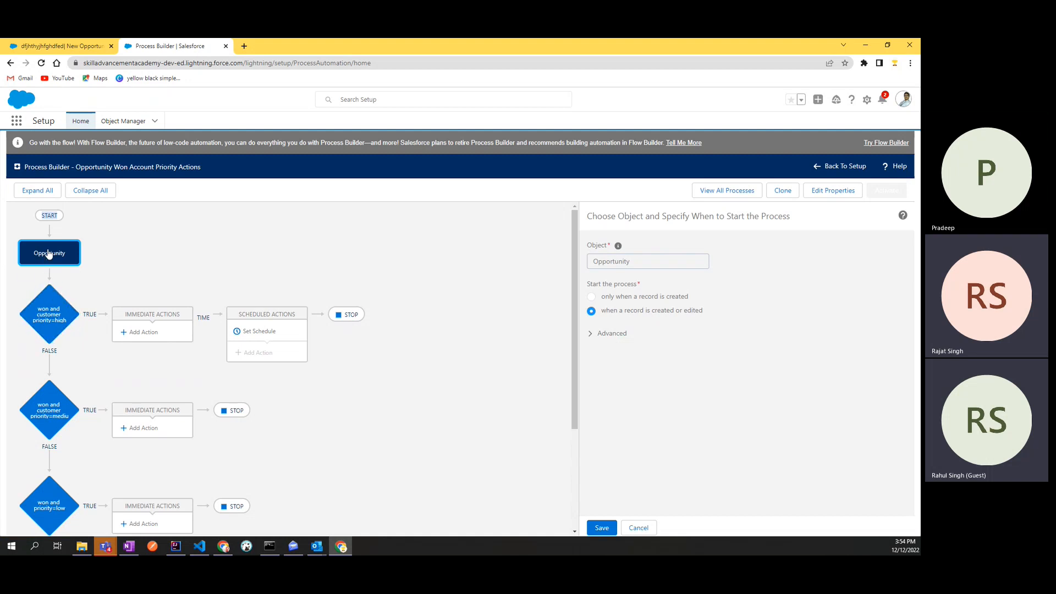
click(40, 317)
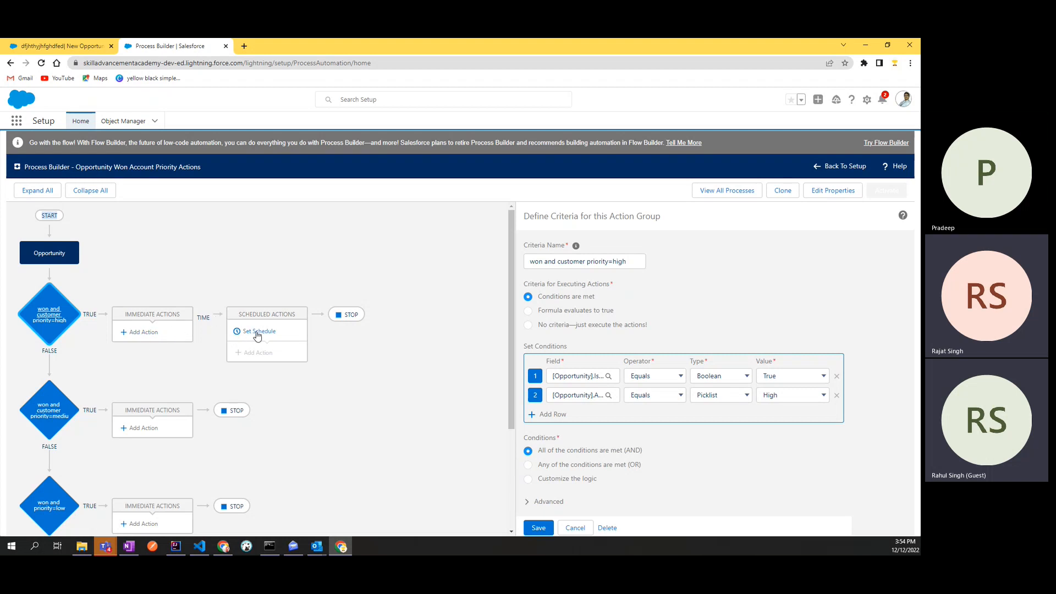
Make the process evaluate the next criteria after the high-priority criteria's actions, and save the setting
click(361, 318)
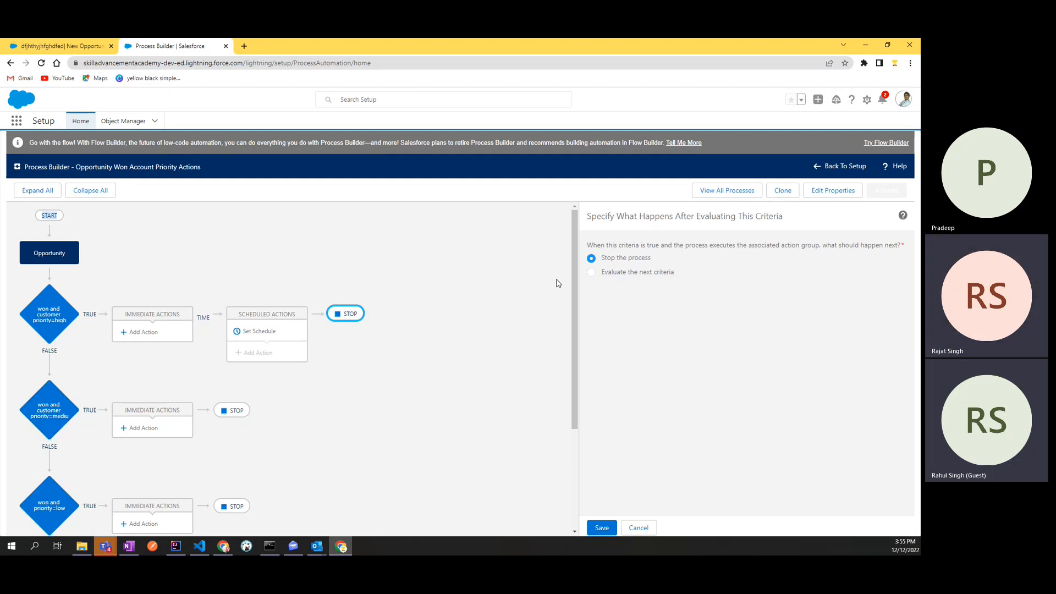
click(629, 271)
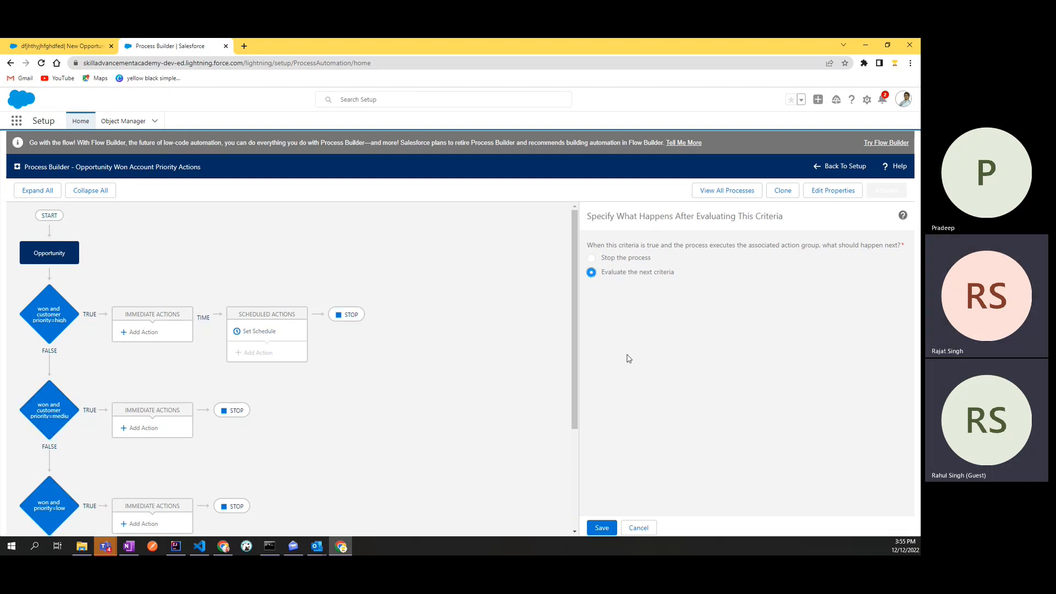
click(604, 528)
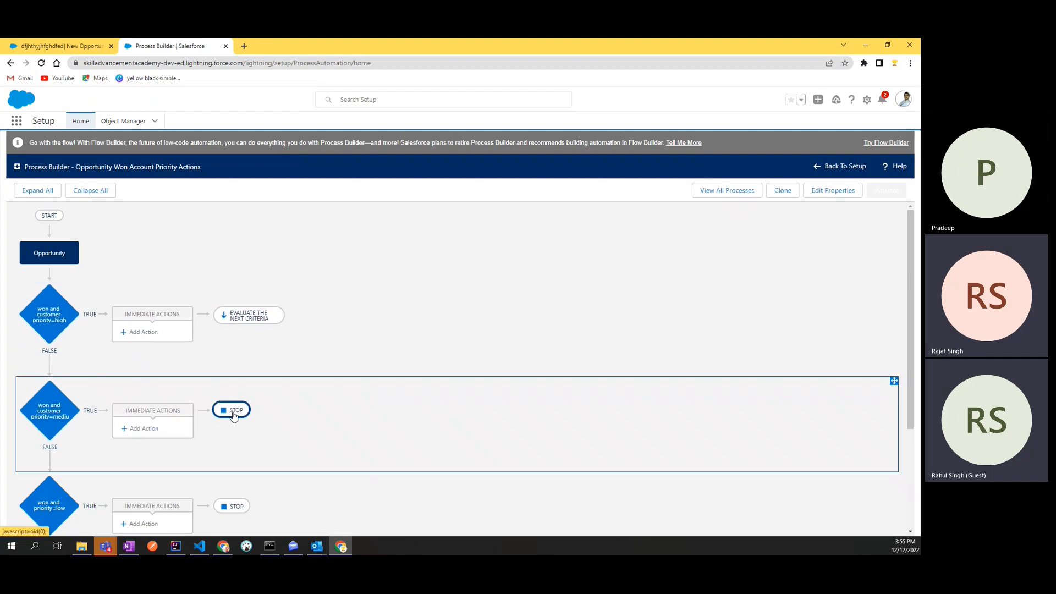
Make the process evaluate the next criteria after the medium-priority criteria's actions, and save the setting
click(233, 412)
click(666, 274)
click(601, 527)
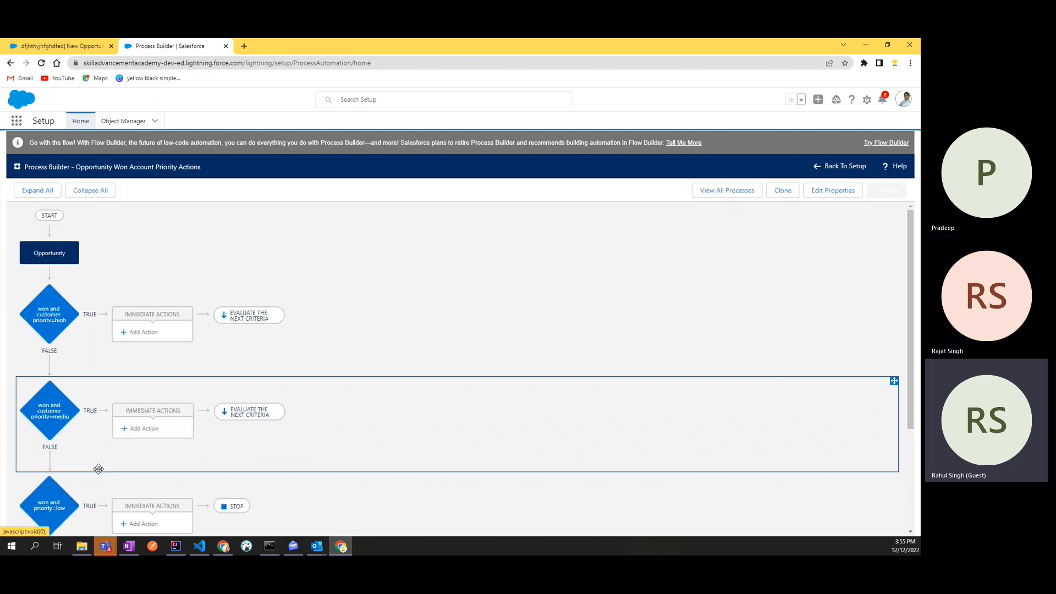
Examine how the process diagram flows through the high, medium and low priority criteria along their TRUE and FALSE branches
scroll(99, 466, down, 3)
scroll(231, 395, down, 1)
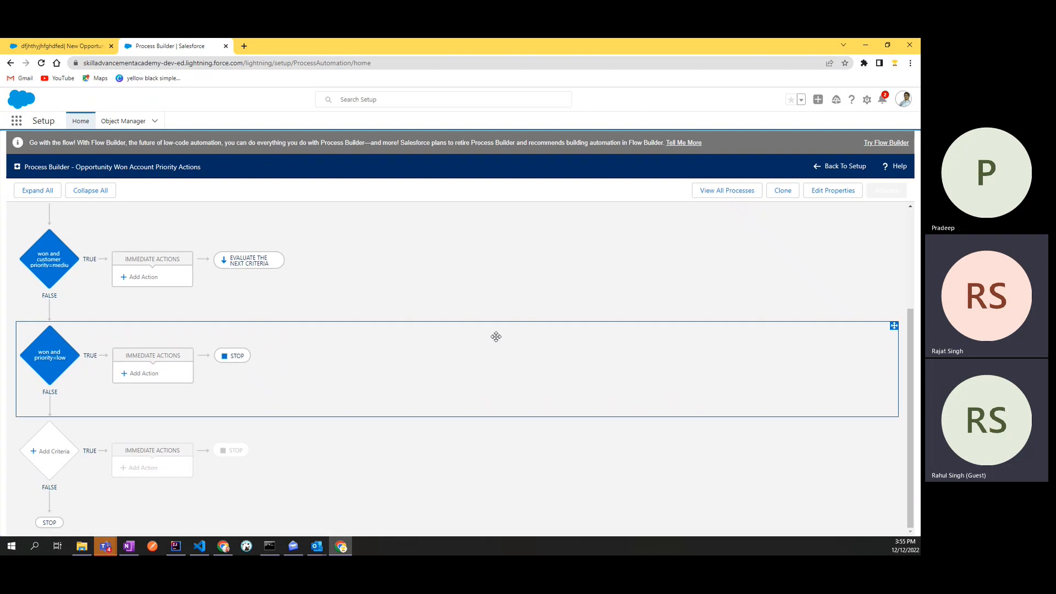
scroll(495, 337, up, 3)
scroll(314, 331, down, 1)
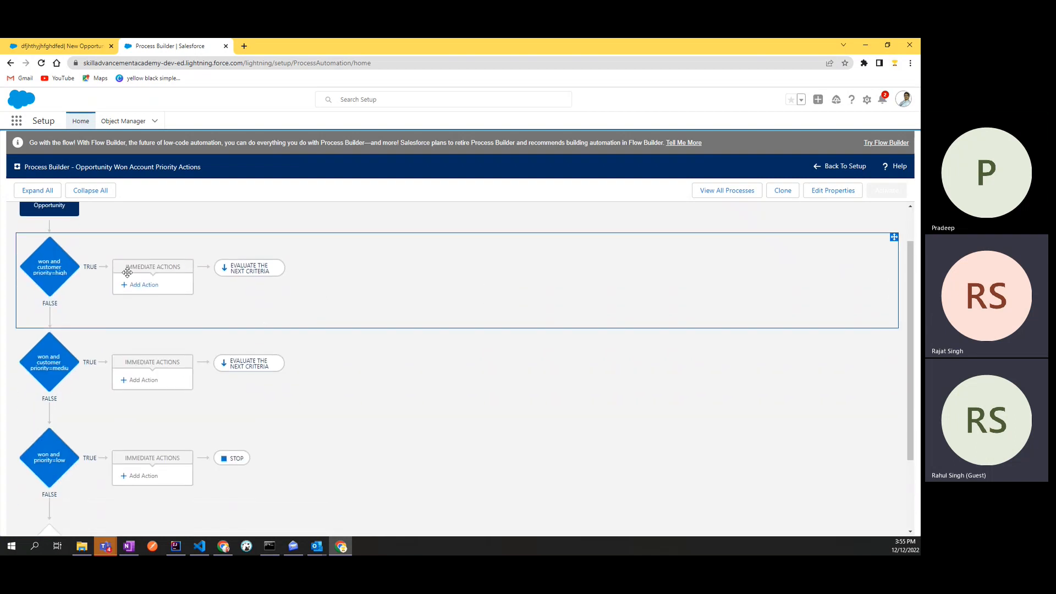
scroll(199, 270, up, 1)
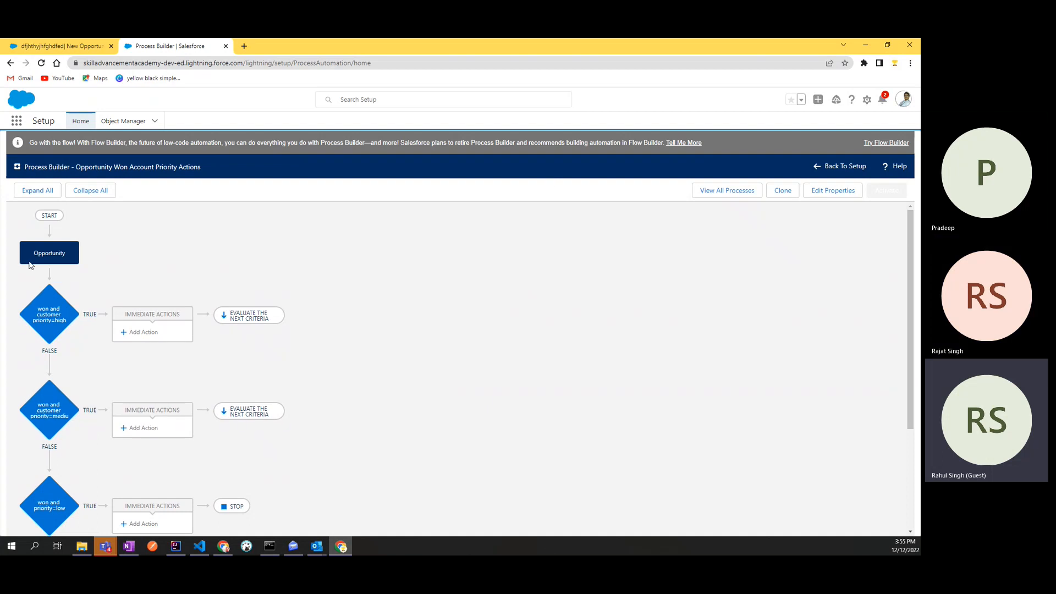
scroll(307, 426, down, 2)
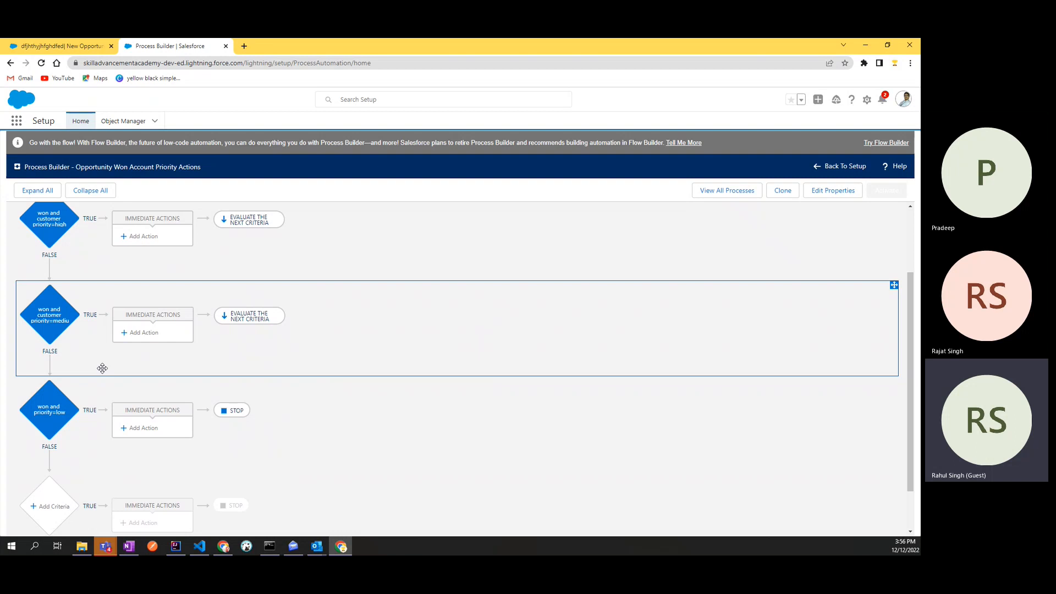
scroll(102, 368, up, 2)
scroll(278, 377, down, 3)
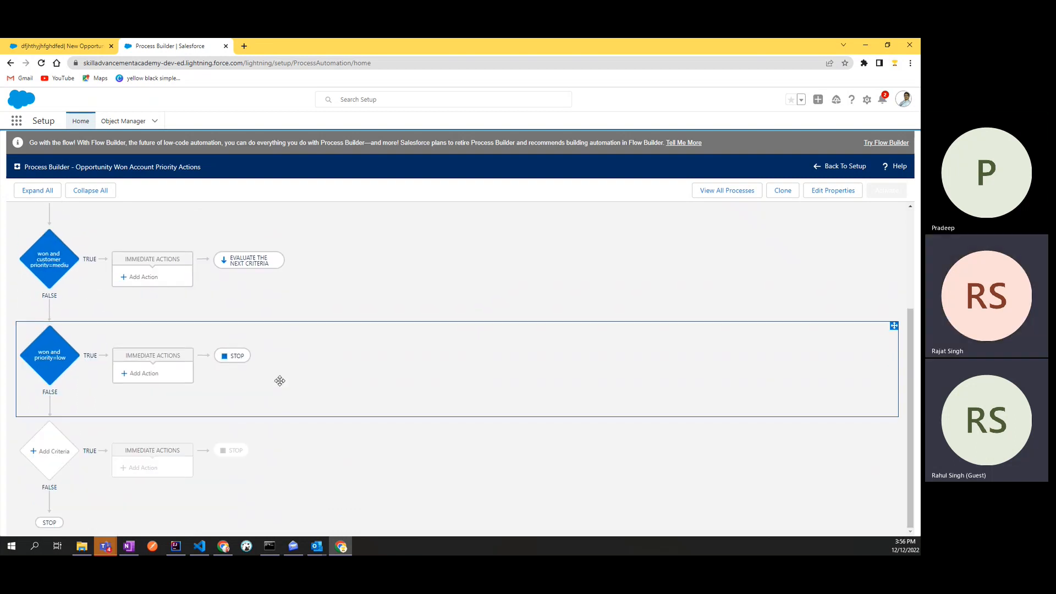
scroll(497, 338, up, 3)
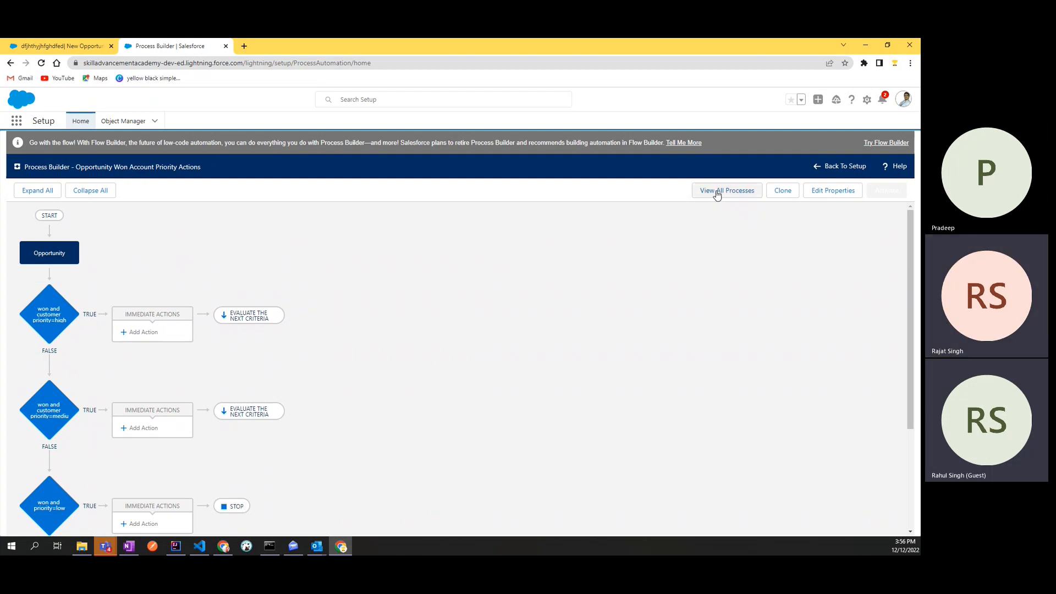
scroll(358, 330, down, 3)
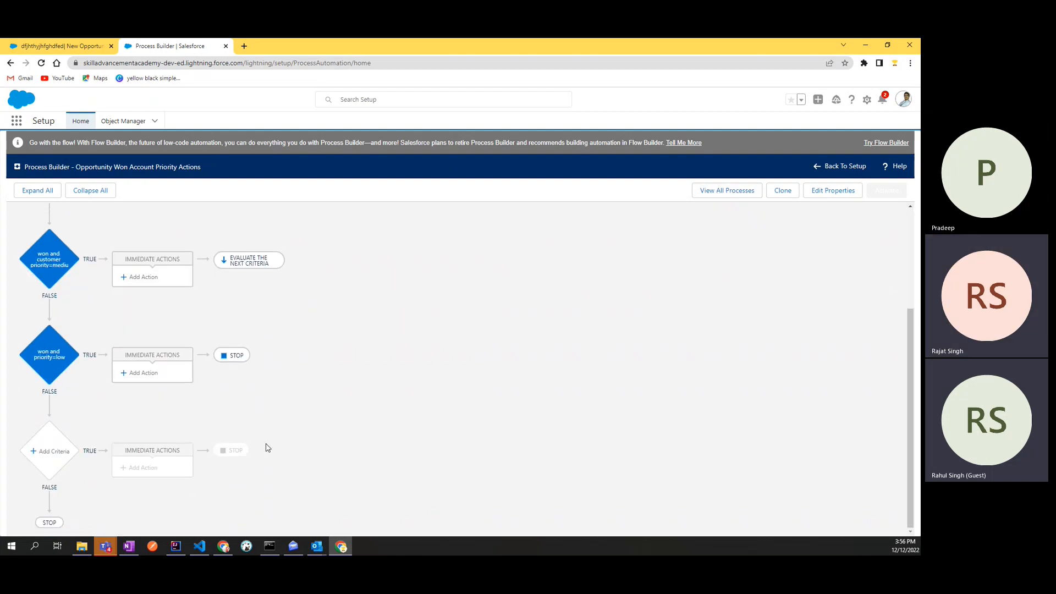
scroll(605, 330, up, 3)
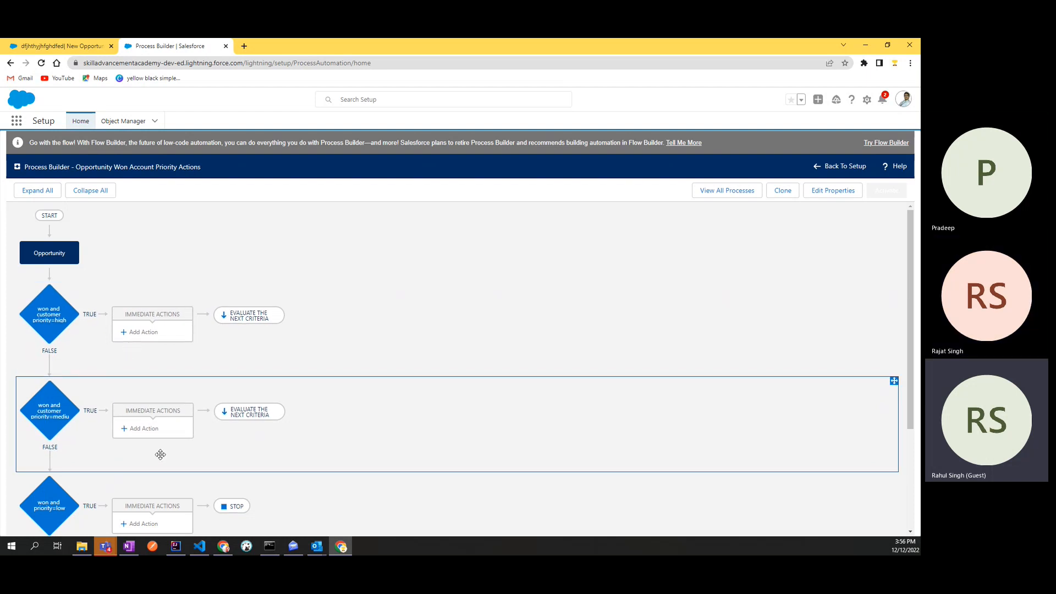
scroll(160, 454, down, 3)
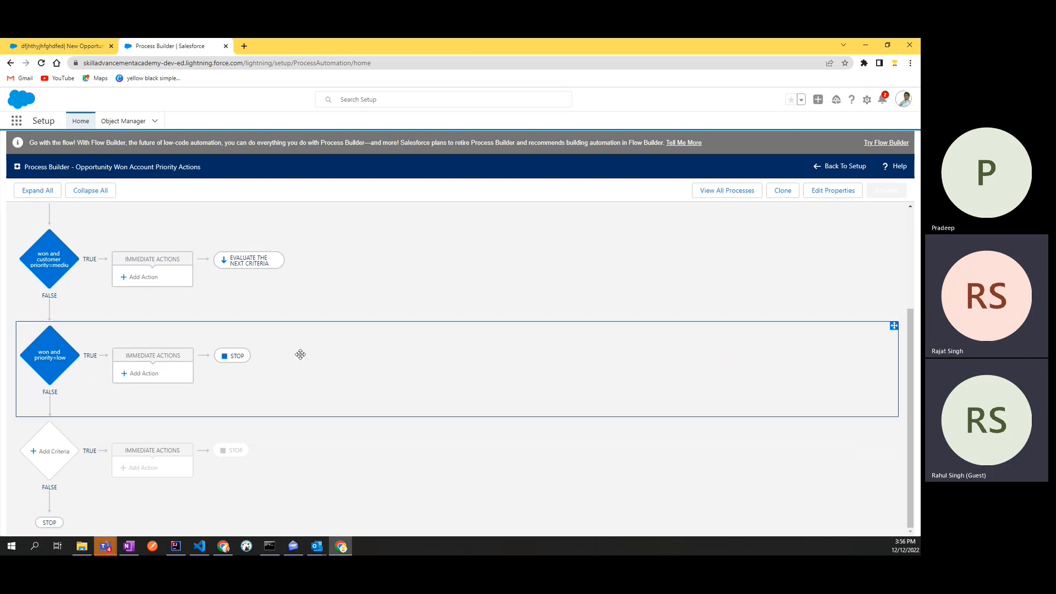
scroll(299, 354, up, 3)
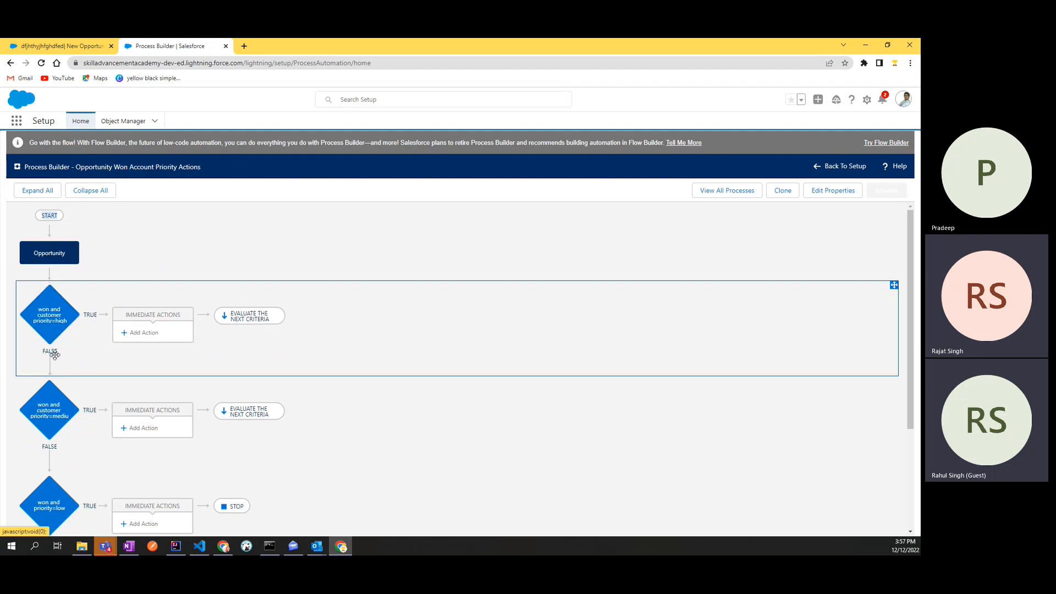
scroll(65, 467, down, 3)
scroll(62, 309, up, 3)
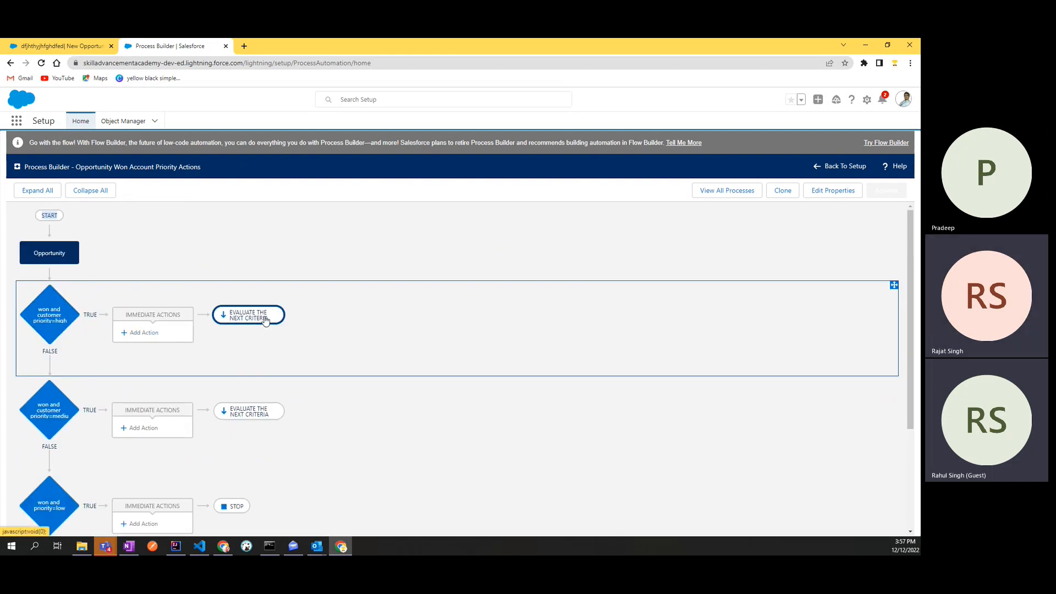
scroll(145, 339, down, 3)
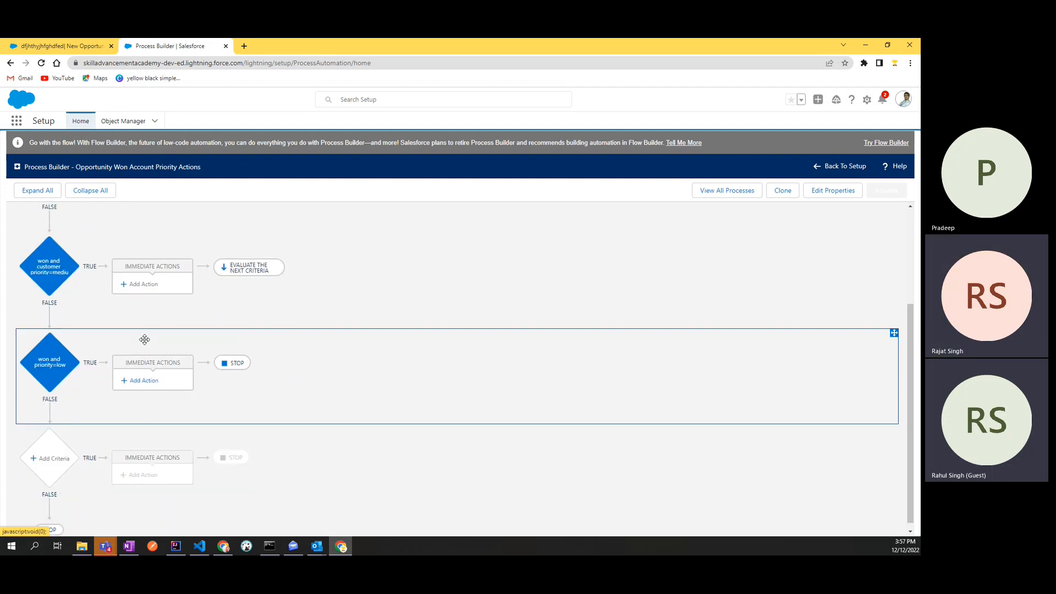
scroll(165, 385, up, 3)
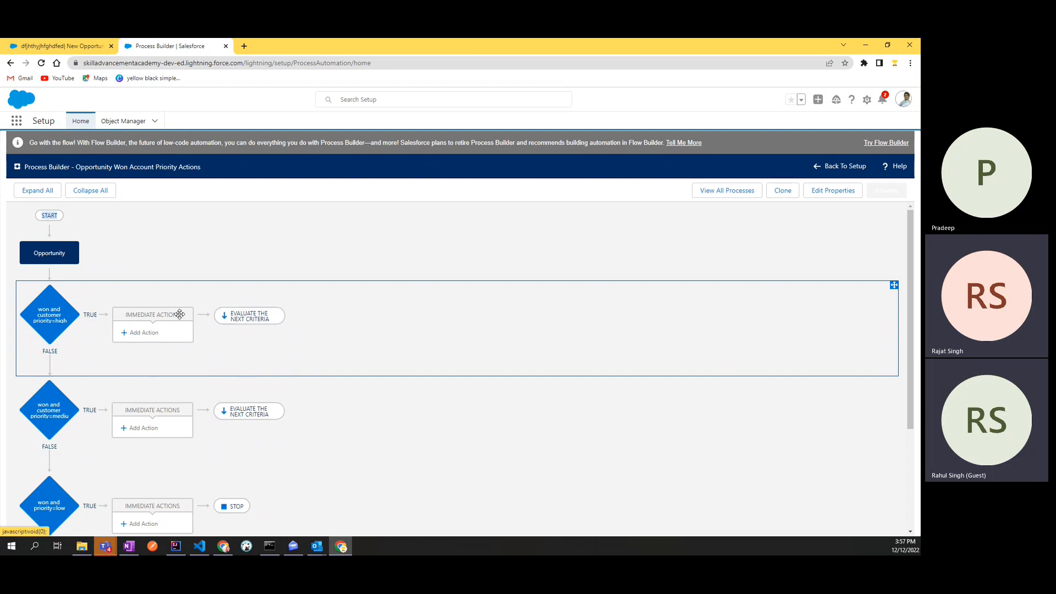
click(56, 418)
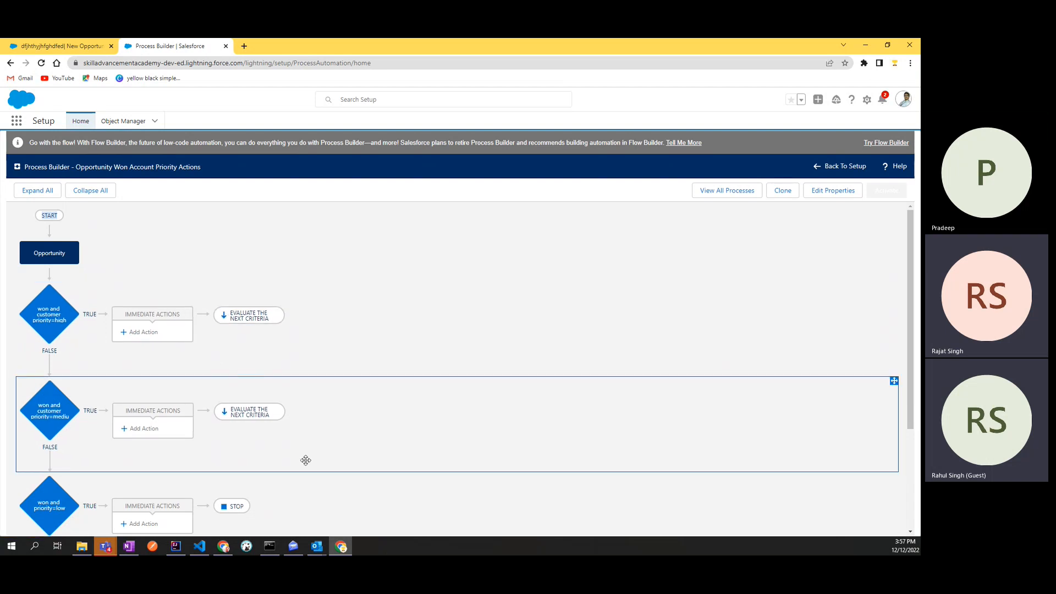
scroll(304, 460, down, 3)
click(286, 398)
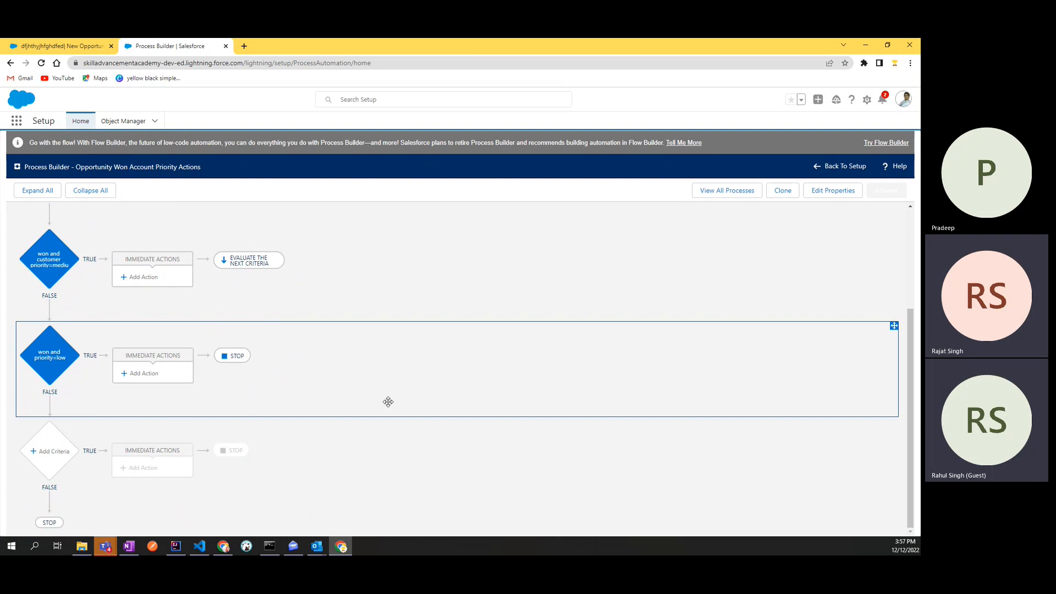
scroll(388, 401, up, 3)
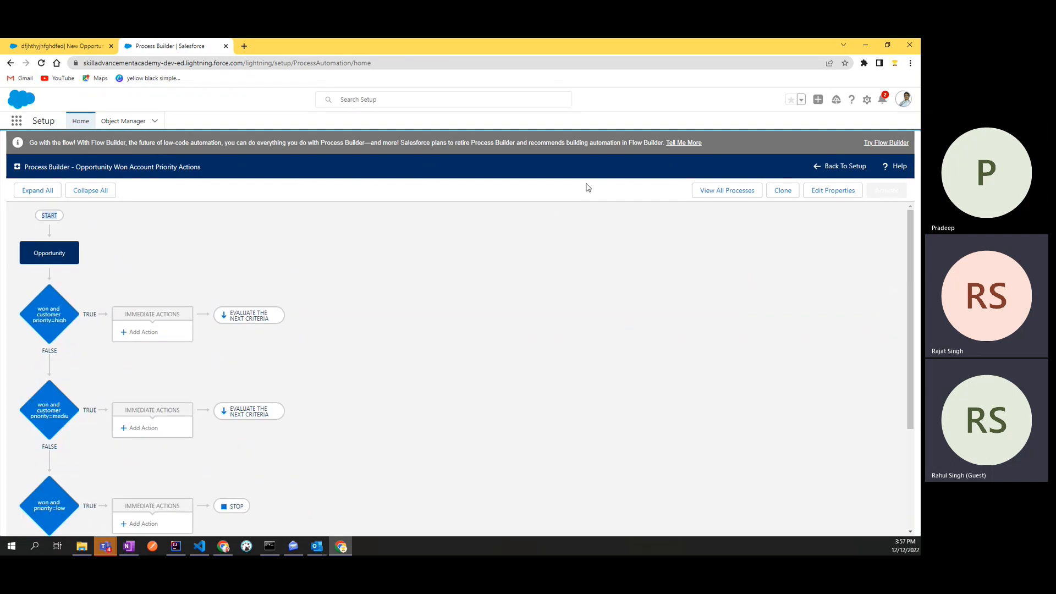